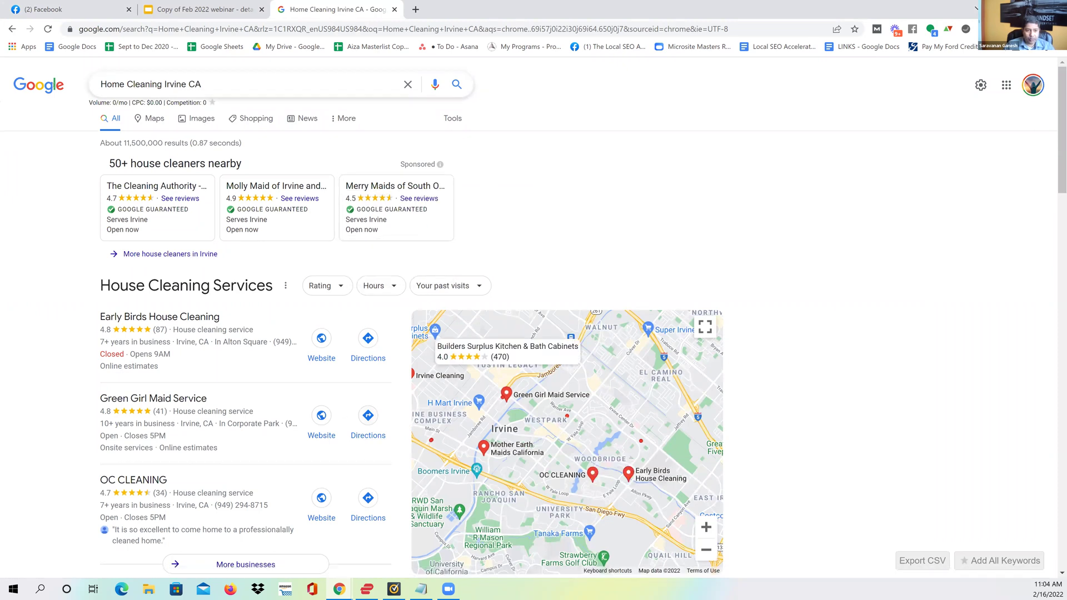
Step: Search Google for the population of irvine ca
left_click_drag(170, 84, 54, 87)
type("popu")
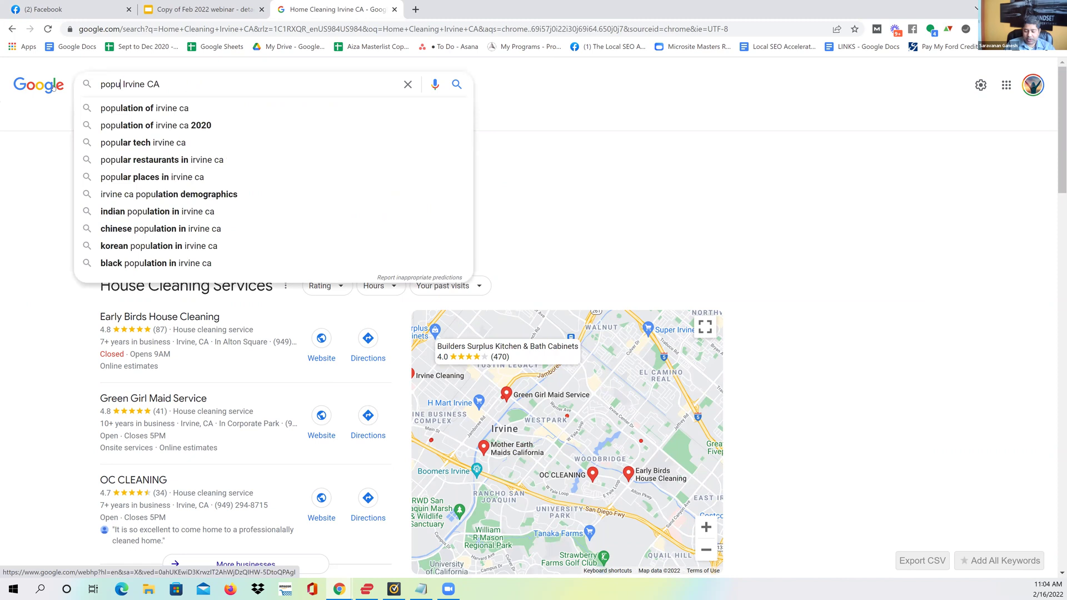
key("Down")
key("Return")
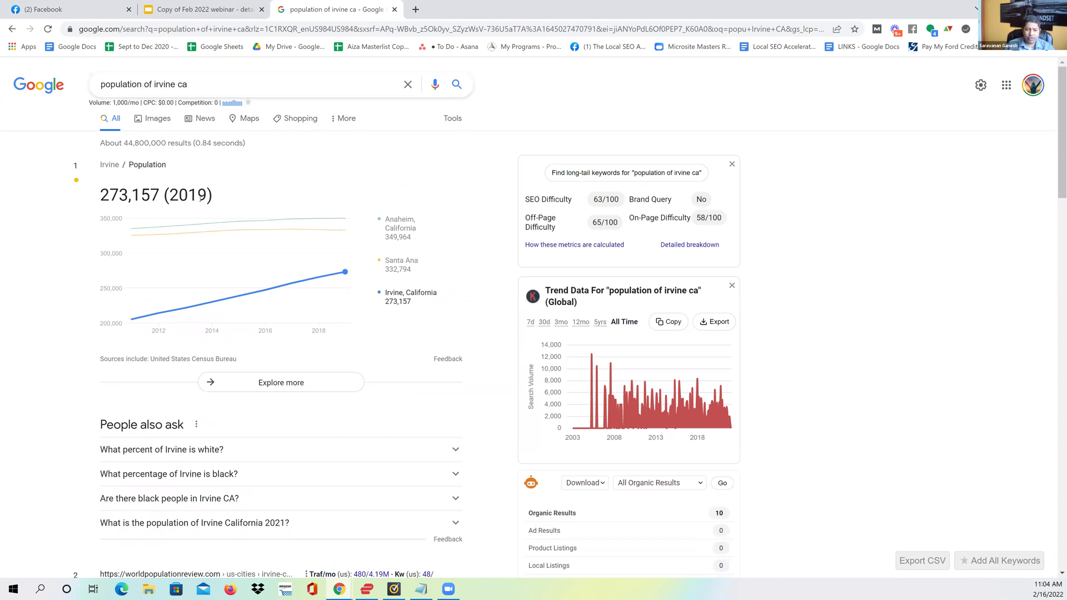
Step: Highlight Irvine's population figure and compare it with the presentation slide on choosing a city with enough population
left_click_drag(213, 196, 100, 196)
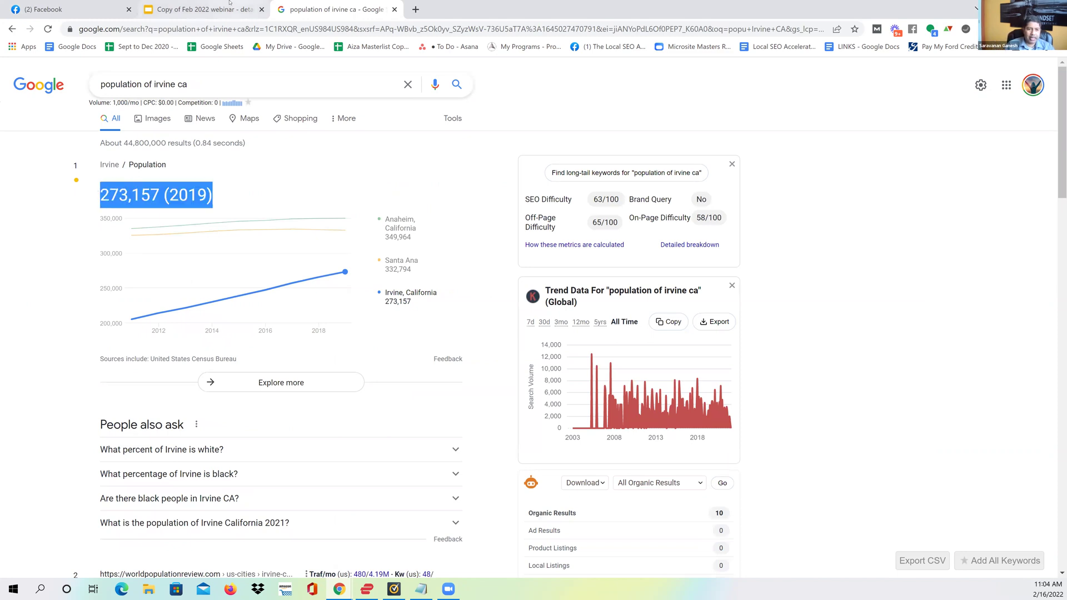
key("ctrl+shift+Tab")
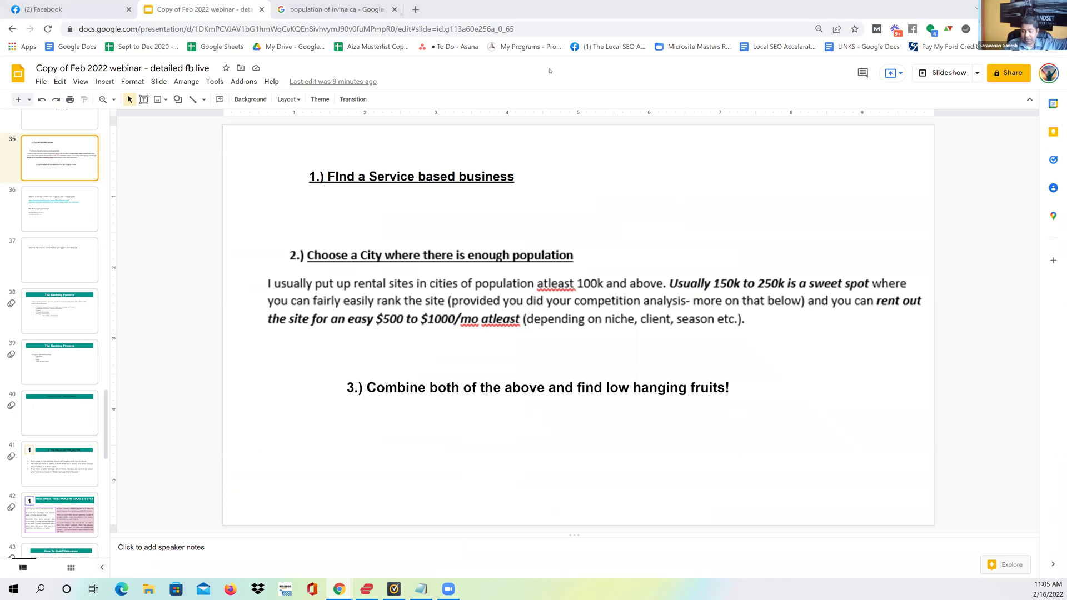
left_click(340, 7)
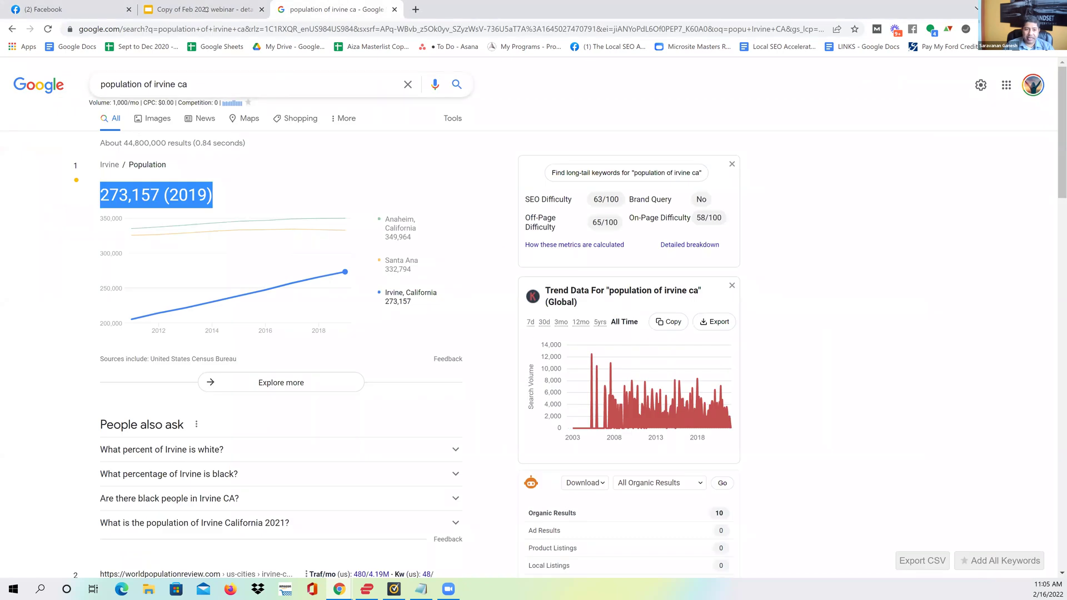
Step: Go to slide 36 of the presentation and open its Wikipedia link to the list of United States cities by population
left_click(205, 9)
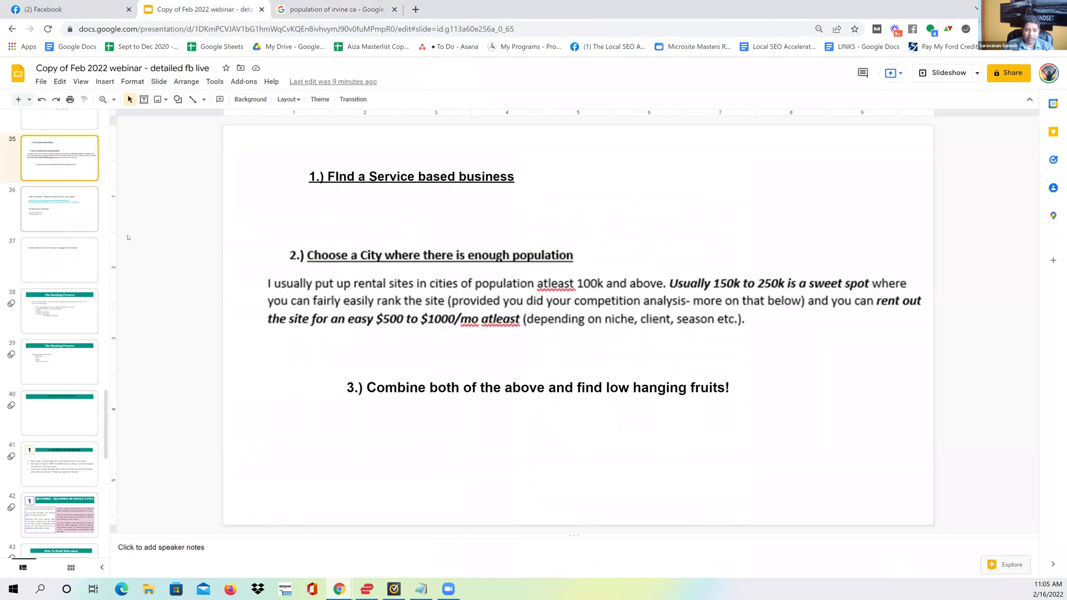
left_click(64, 214)
left_click(370, 259)
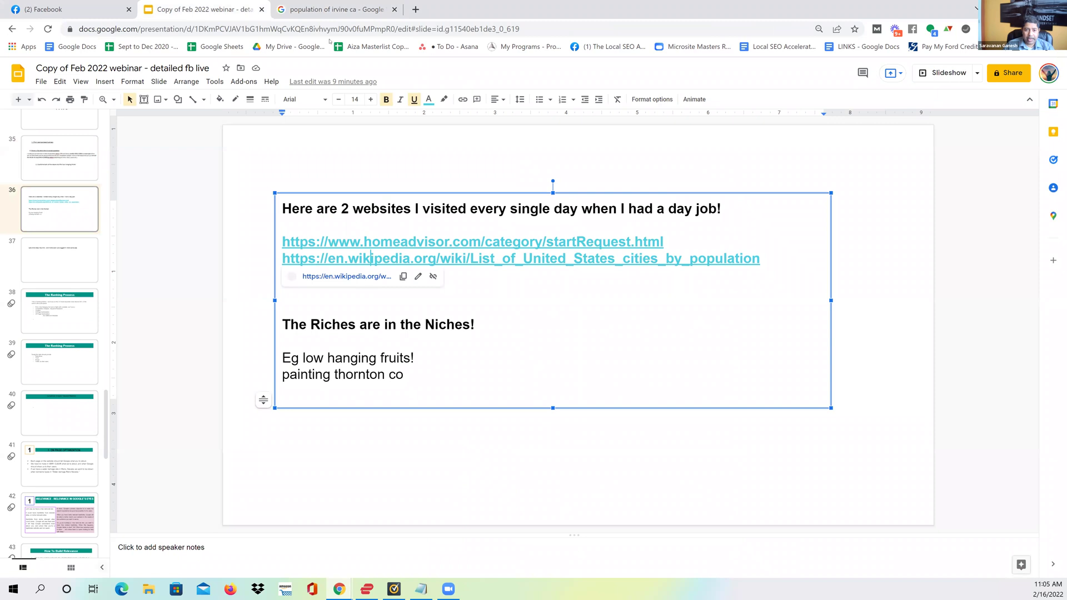
left_click(366, 276)
left_click(205, 9)
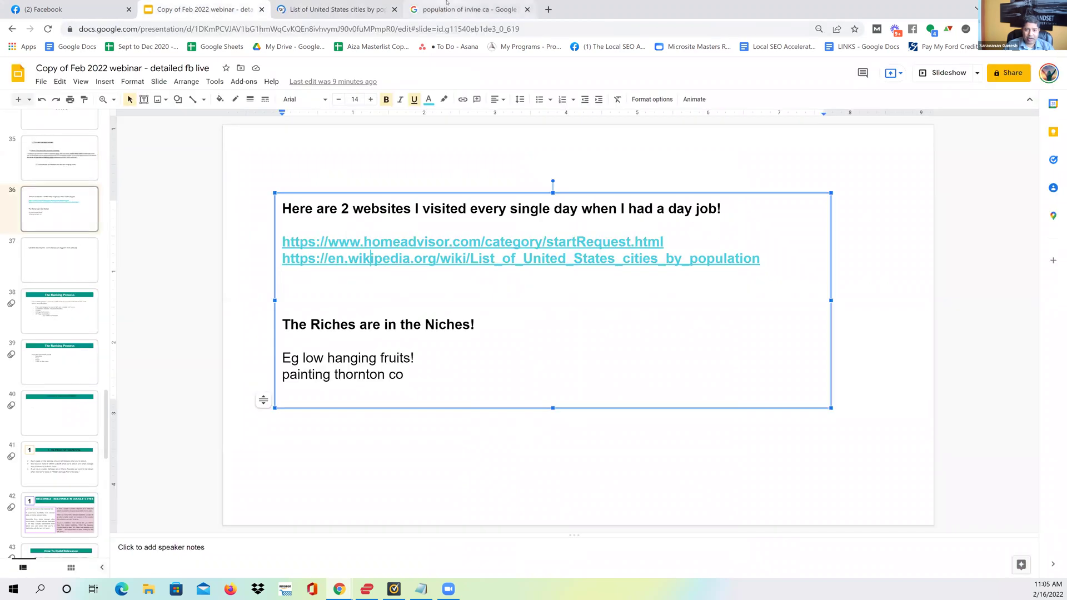
Step: Go back to the Home Cleaning Irvine CA search results and review the local house cleaning listings
left_click(469, 9)
left_click(12, 29)
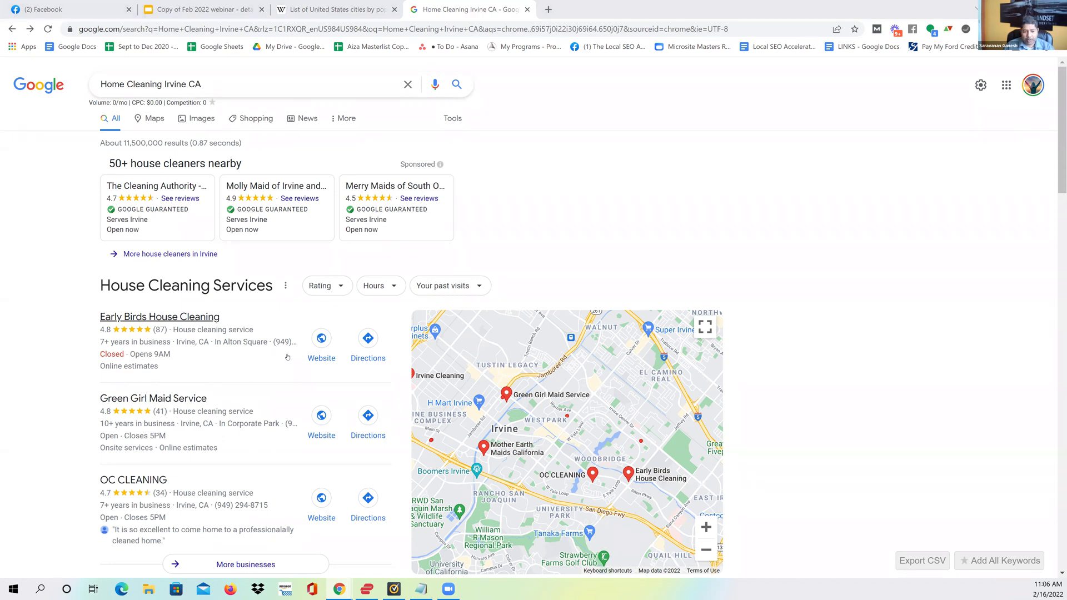
scroll(254, 384, "down", 1)
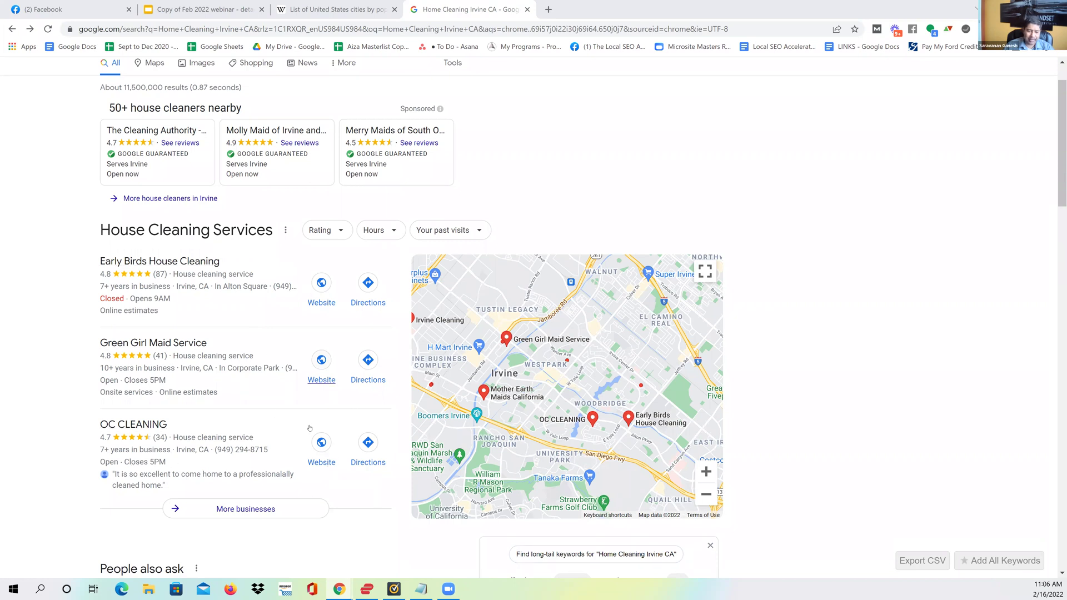
scroll(239, 89, "up", 1)
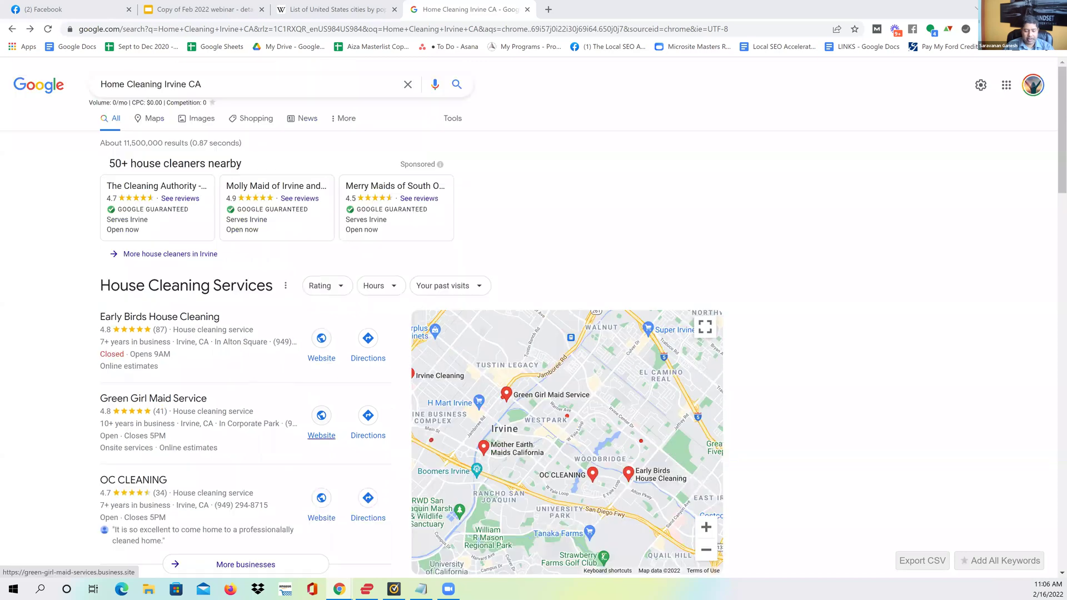
Step: Search for junk removal Waco Texas and shorten the query to junk removal waco
left_click(167, 84)
left_click(150, 111)
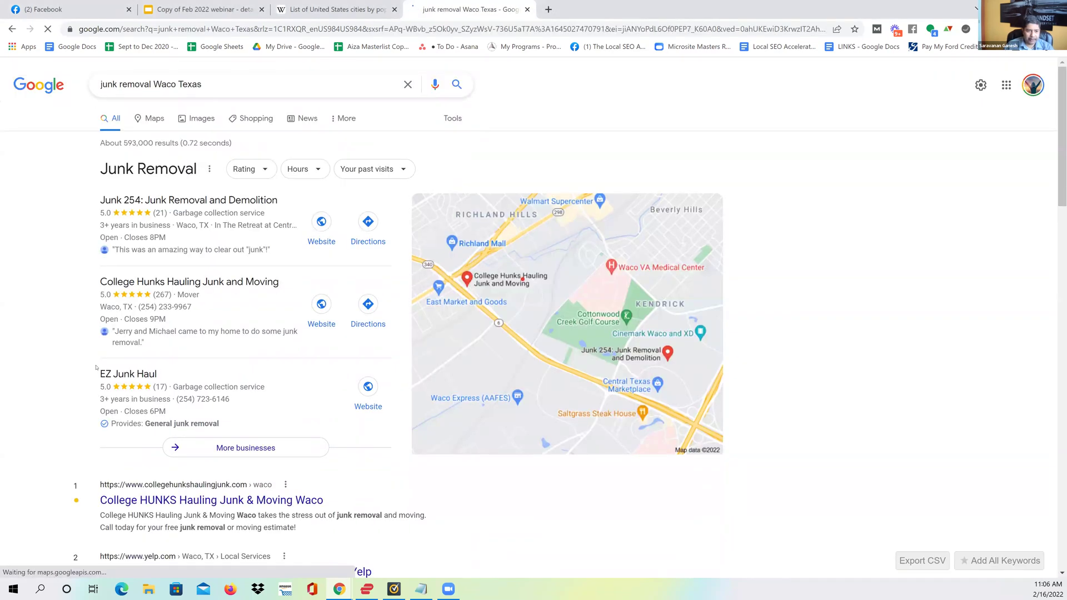
left_click(191, 84)
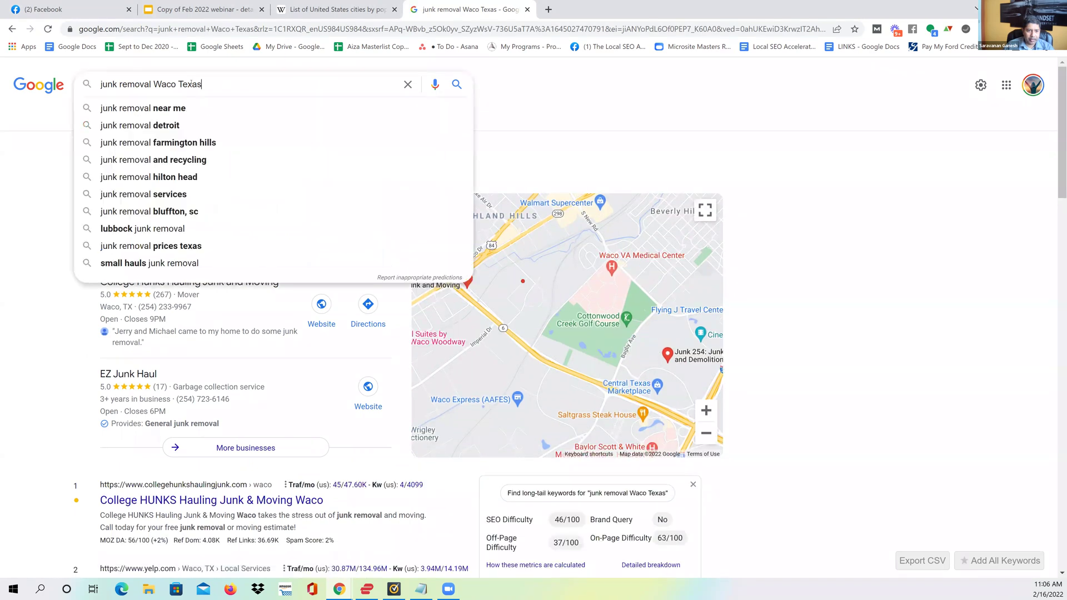
double_click(189, 84)
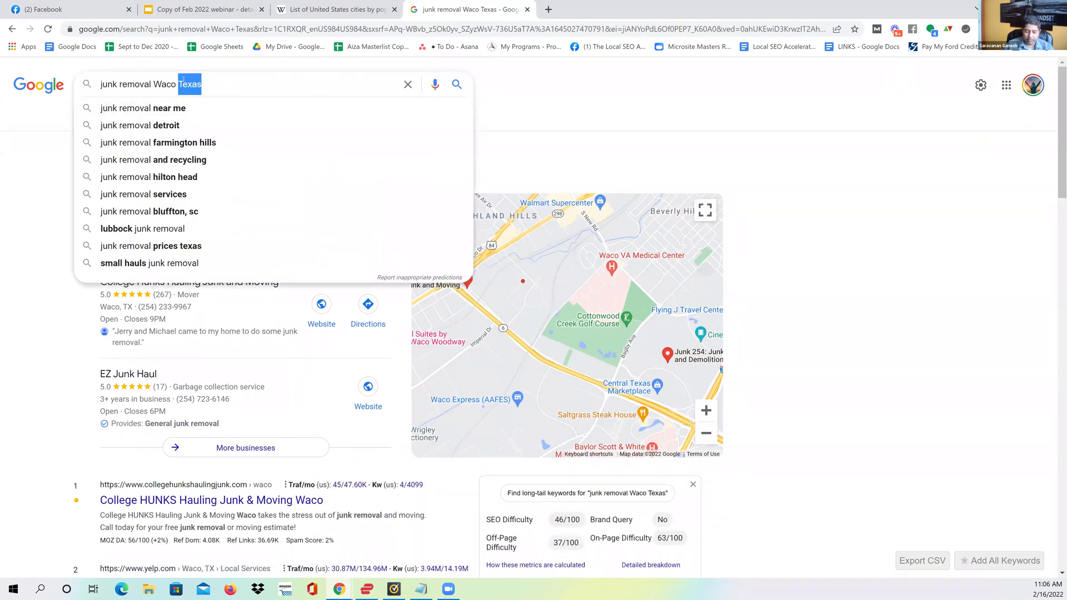
key("BackSpace")
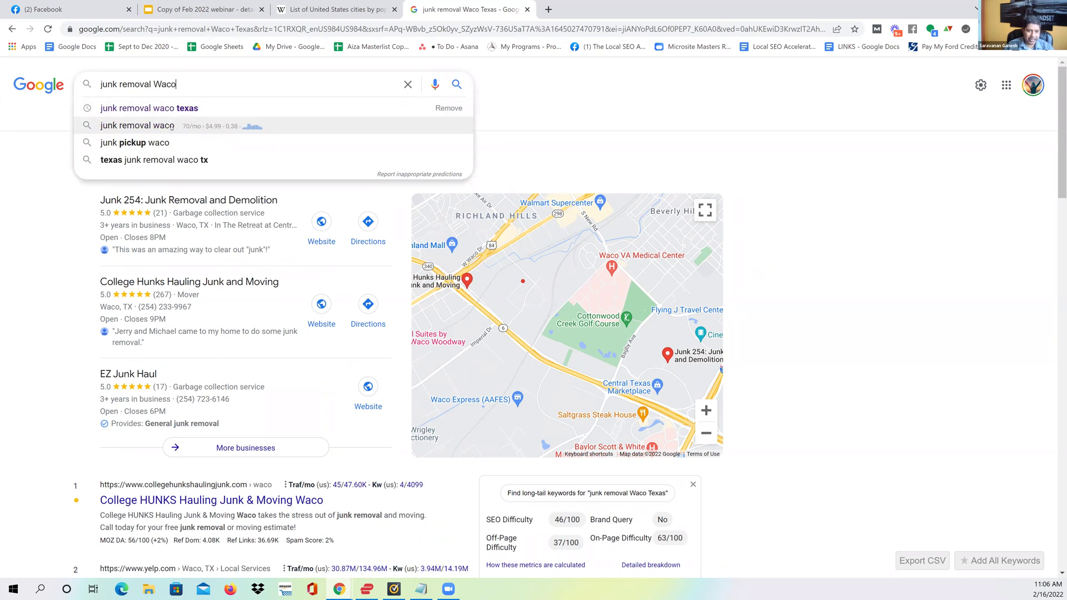
left_click(172, 126)
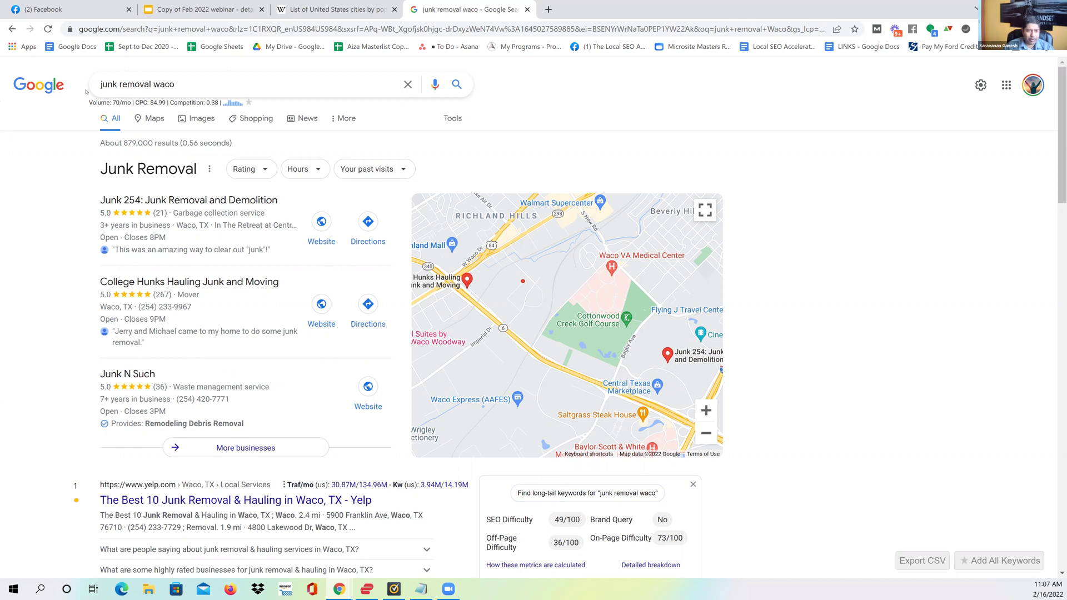
Step: Replace the city in the query and search for junk removal kent wa
double_click(163, 84)
type("ken")
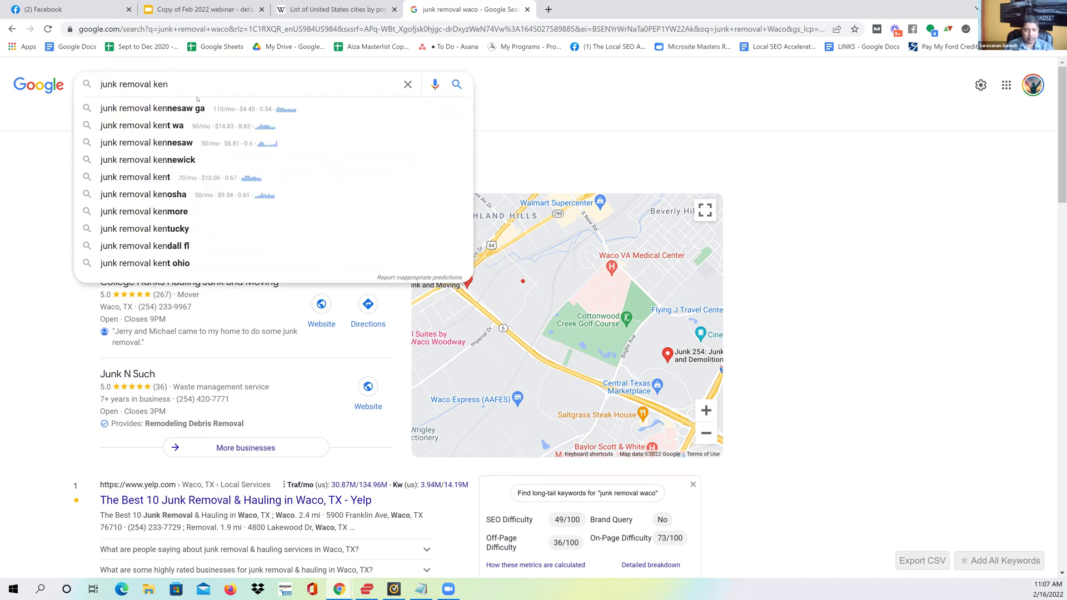
type("t")
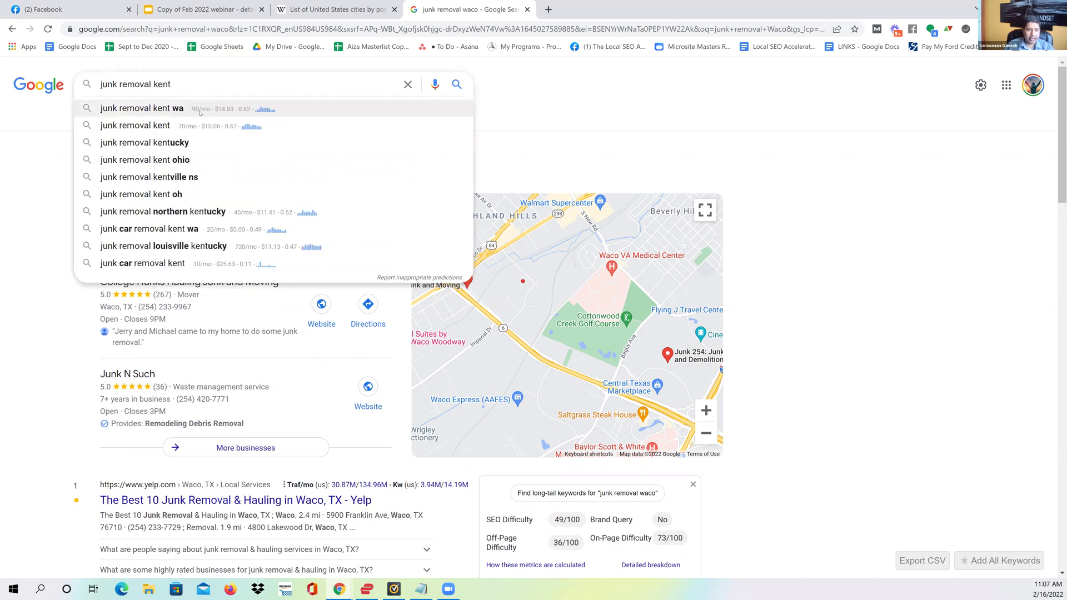
left_click(200, 113)
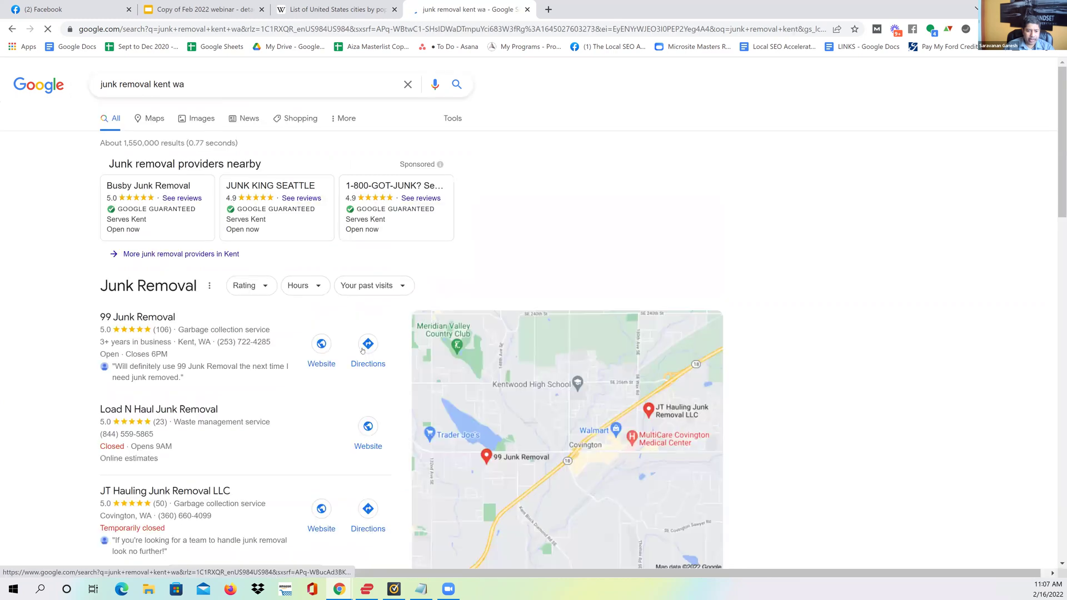
Step: Review the local junk removal listings for Kent and their review counts
scroll(333, 400, "down", 1)
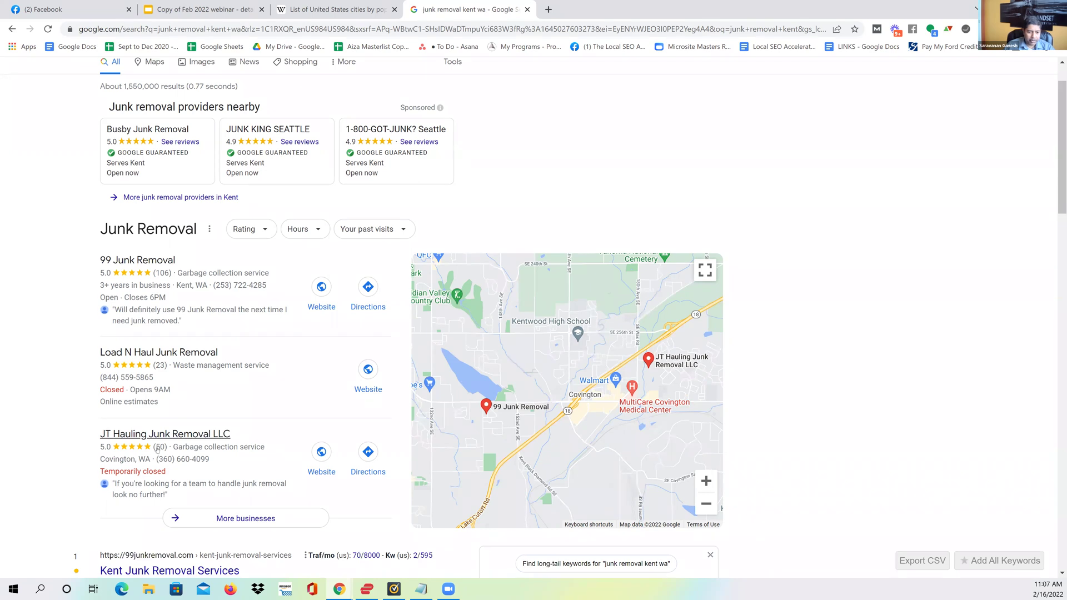
scroll(142, 427, "down", 1)
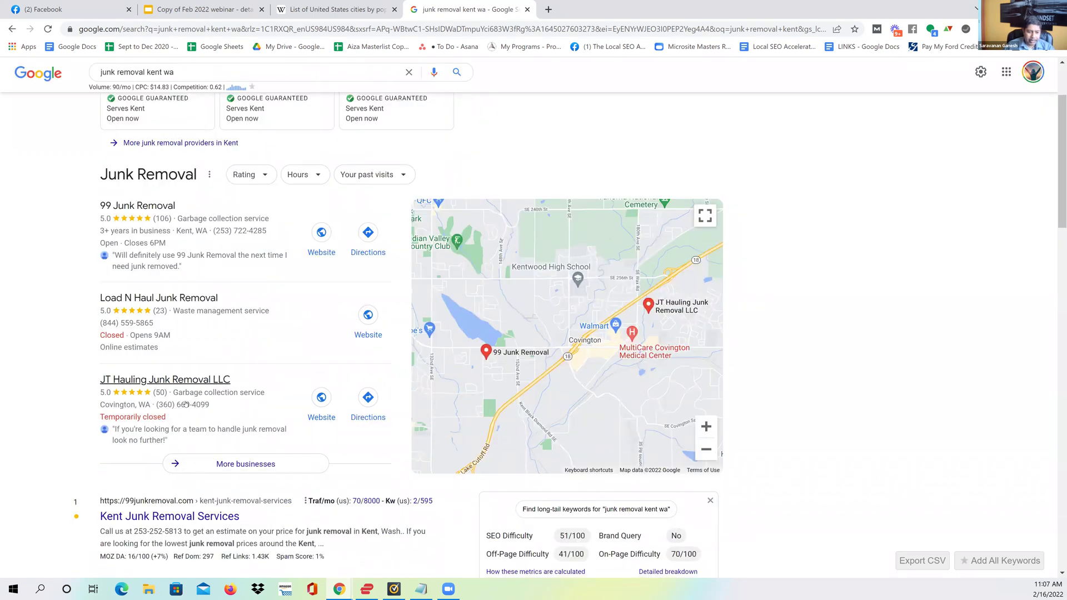
scroll(186, 404, "down", 1)
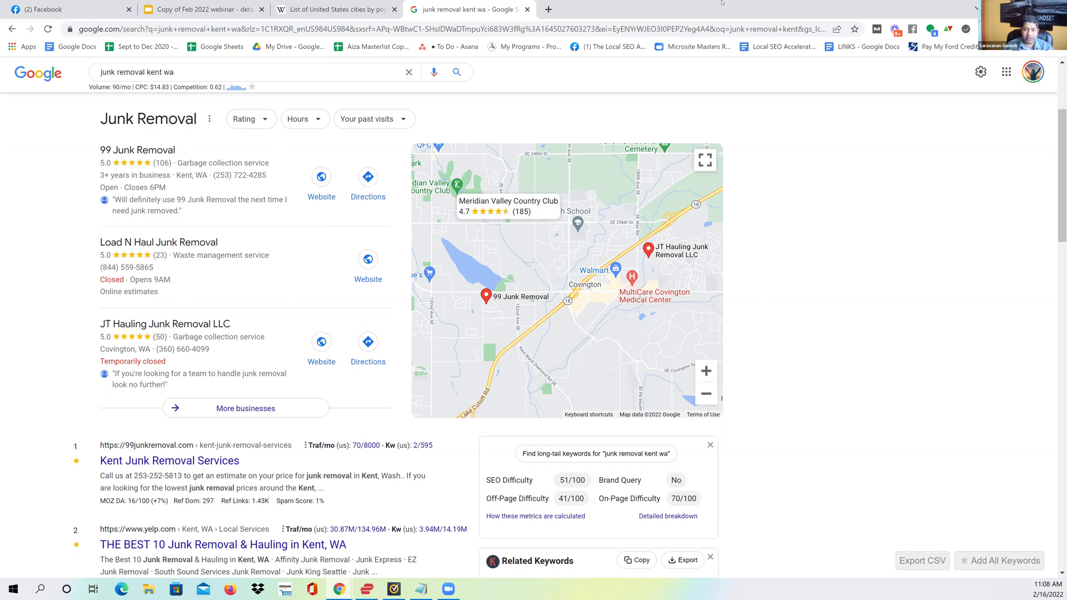
Step: Highlight the Moz domain authority of the first organic result, 99junkremoval.com, and view its link metrics
scroll(161, 422, "down", 2)
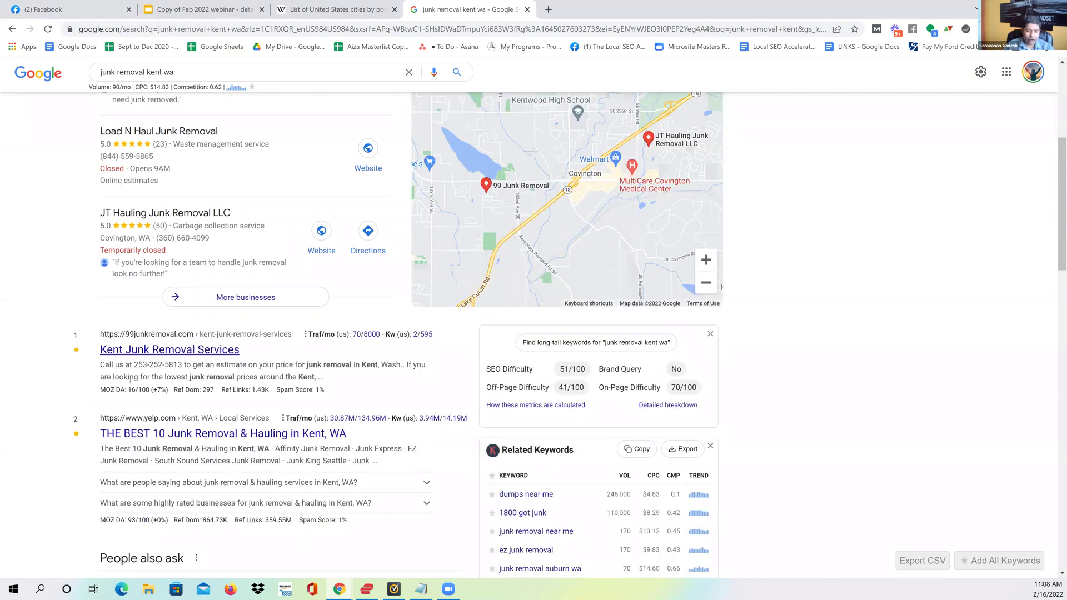
left_click_drag(128, 389, 143, 389)
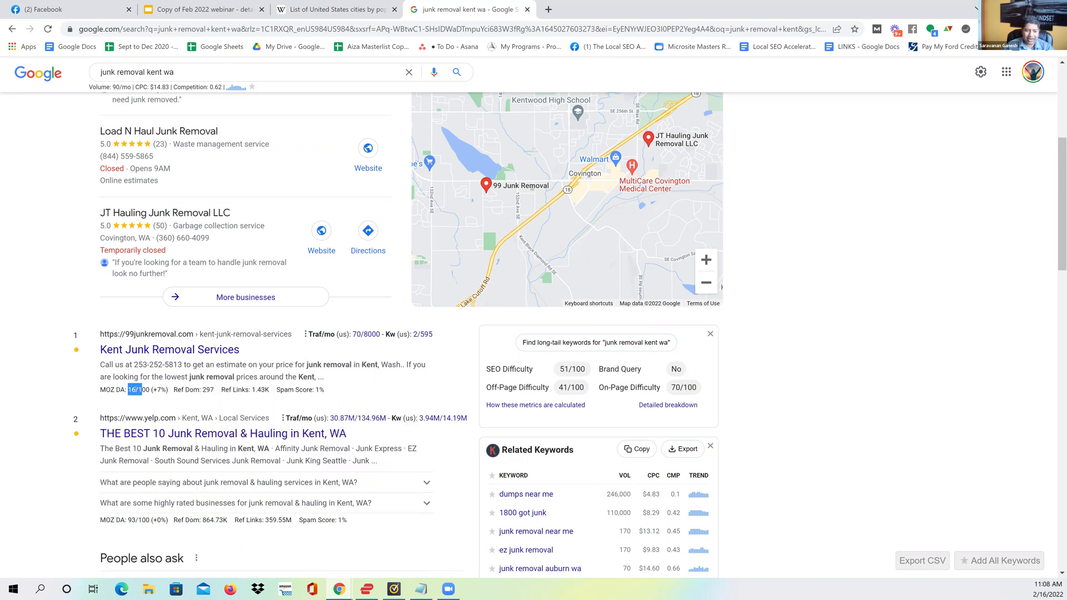
mouse_move(136, 390)
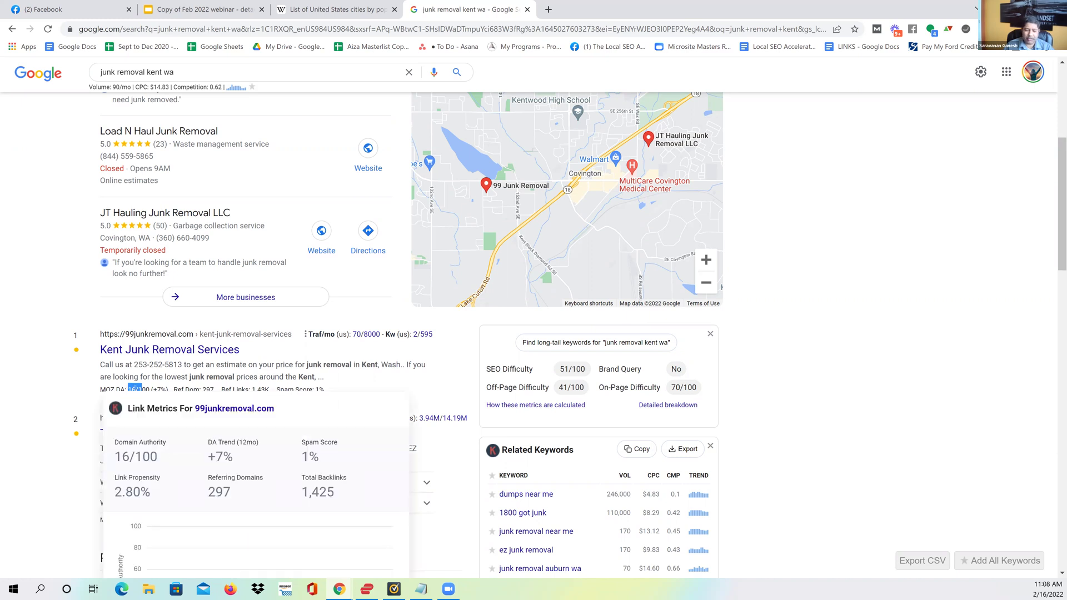
left_click(33, 279)
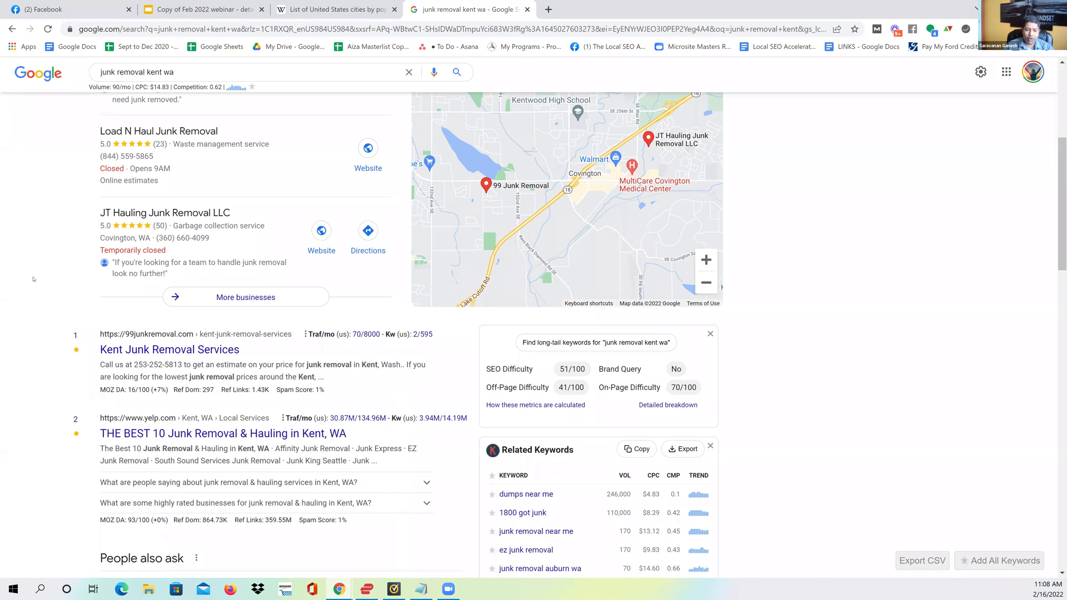
mouse_move(136, 389)
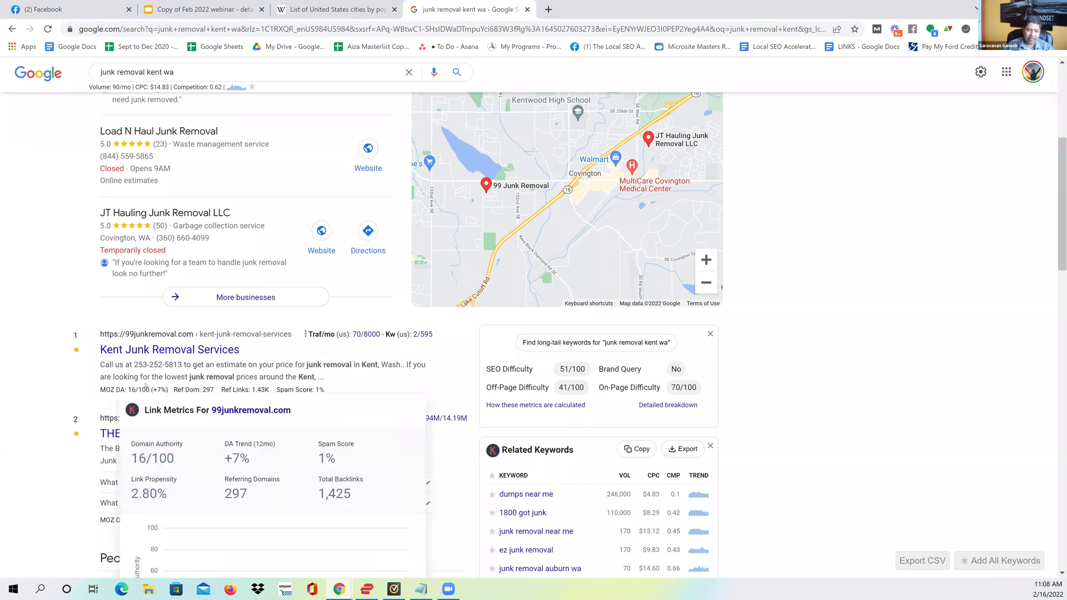
Step: Highlight the Moz domain authority score of the Yelp result
scroll(18, 324, "down", 1)
scroll(18, 324, "down", 2)
scroll(140, 250, "down", 2)
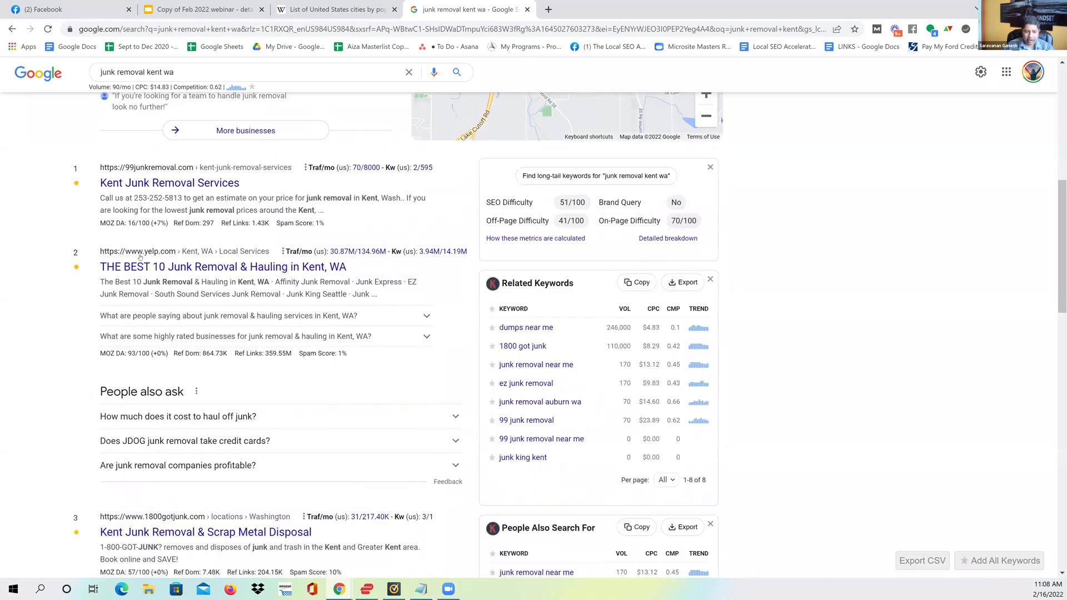
double_click(132, 298)
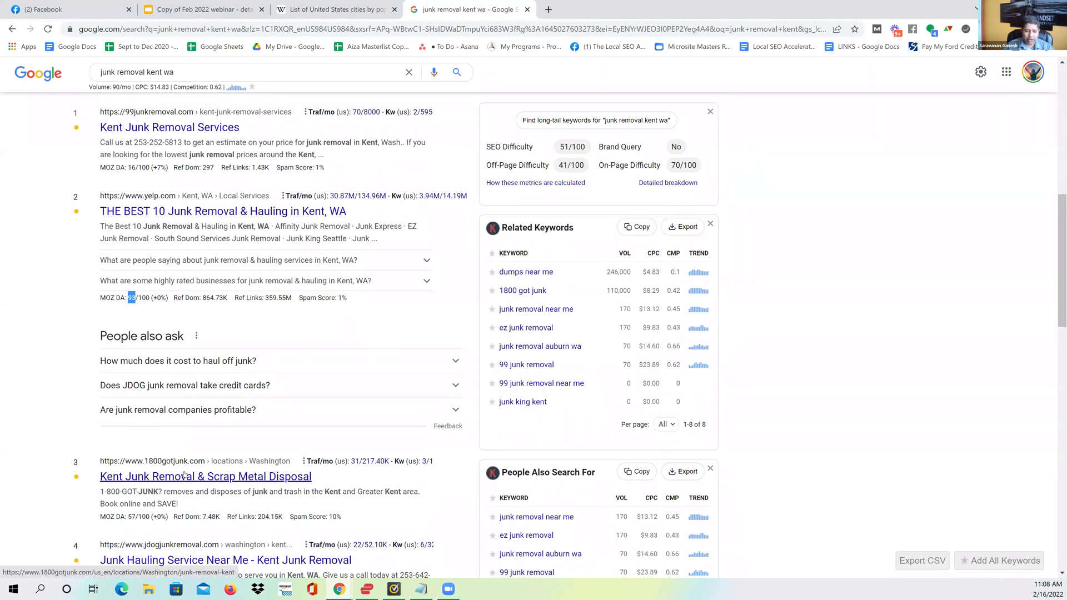
Step: Examine the domain authority and link metrics of the remaining organic results, including busbyjunkremoval.com and wastebits.com
scroll(186, 470, "down", 3)
scroll(139, 406, "down", 2)
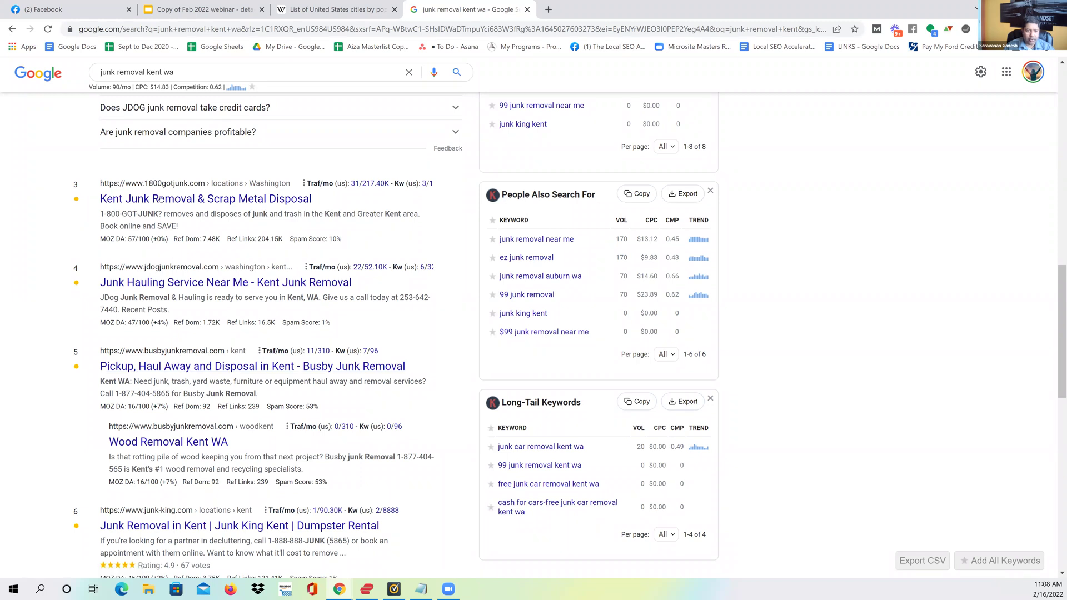
scroll(160, 200, "up", 2)
scroll(137, 179, "up", 4)
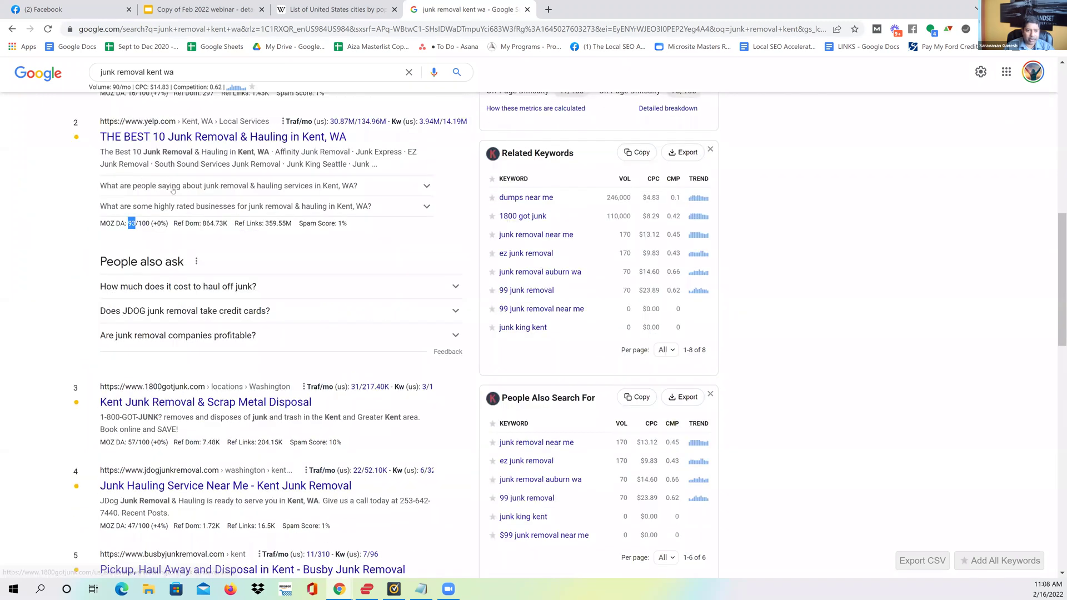
scroll(224, 309, "down", 7)
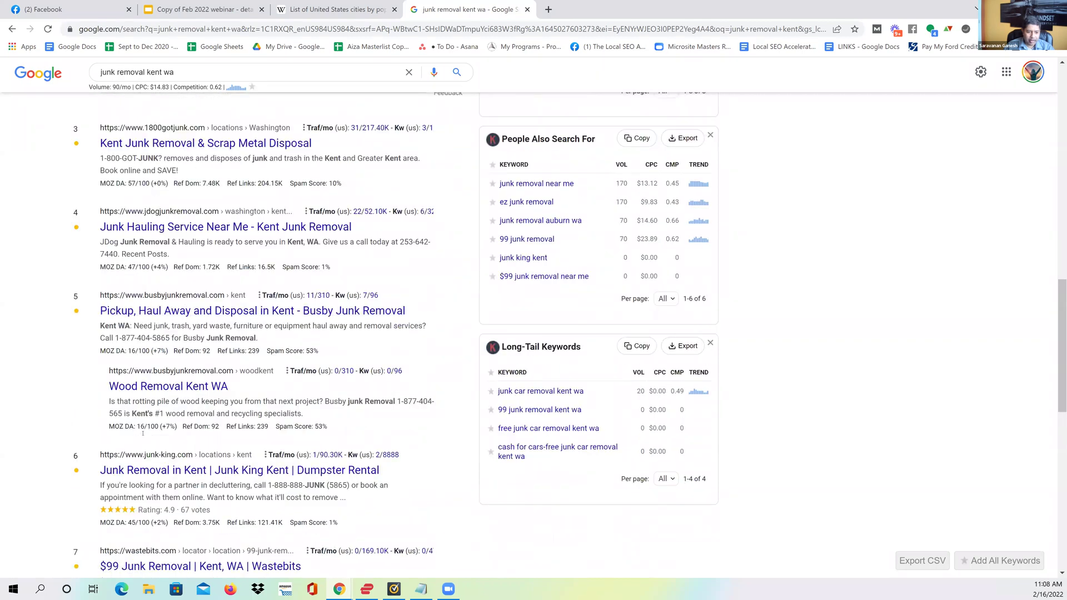
mouse_move(145, 434)
scroll(24, 409, "down", 2)
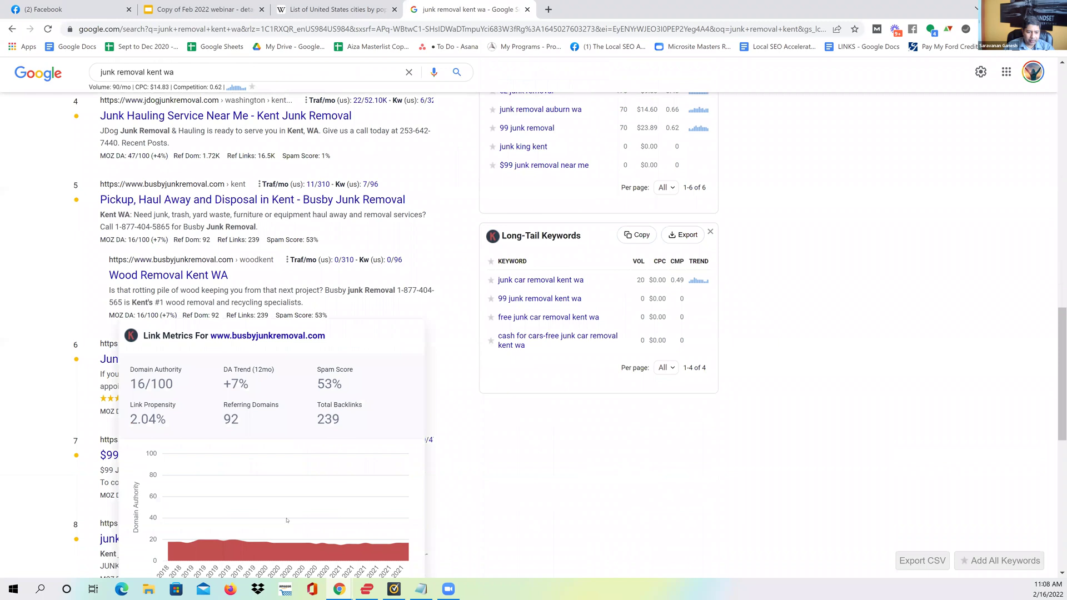
scroll(158, 486, "down", 2)
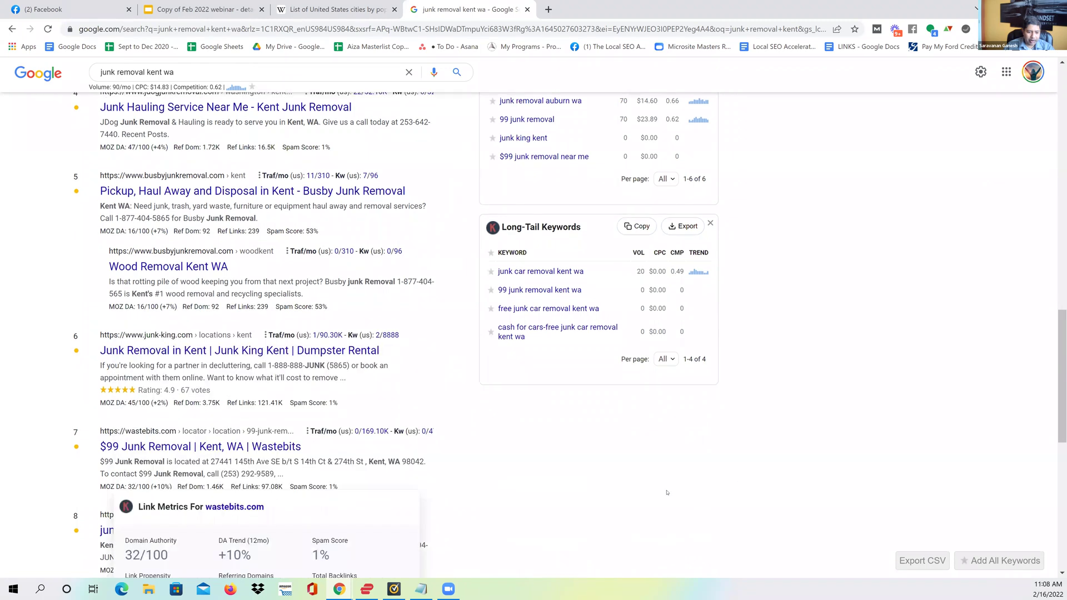
scroll(221, 467, "up", 6)
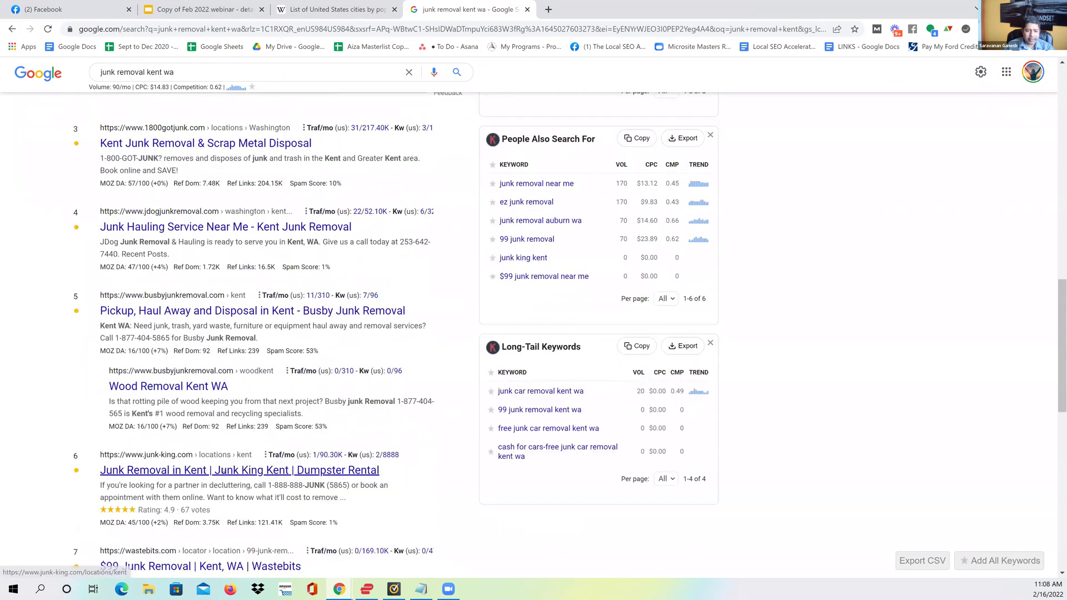
Step: Search Google for "window tinting Thornton co"
scroll(326, 356, "up", 6)
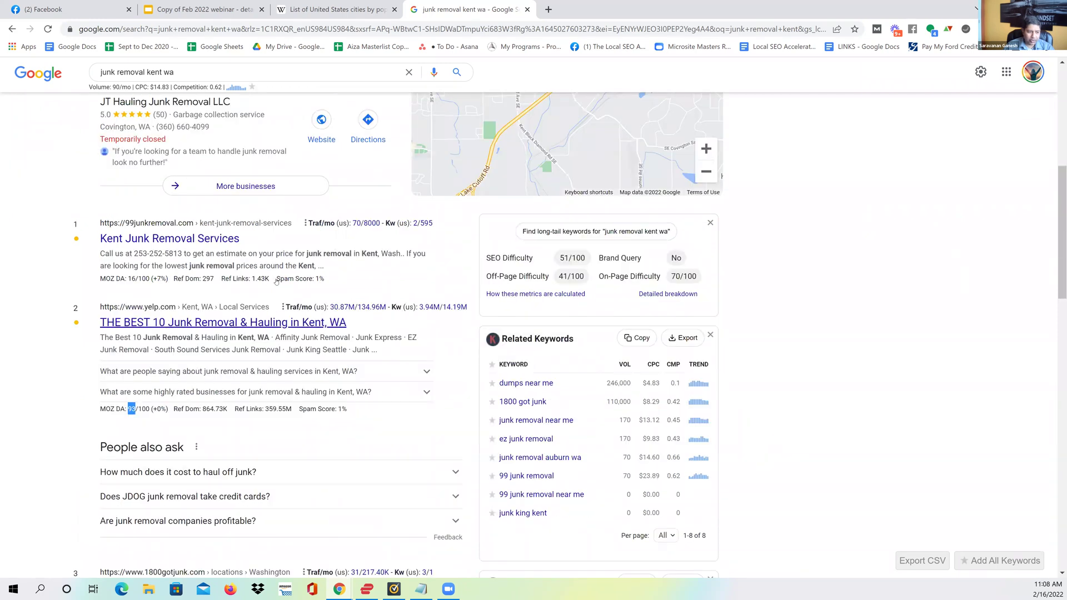
scroll(198, 367, "up", 5)
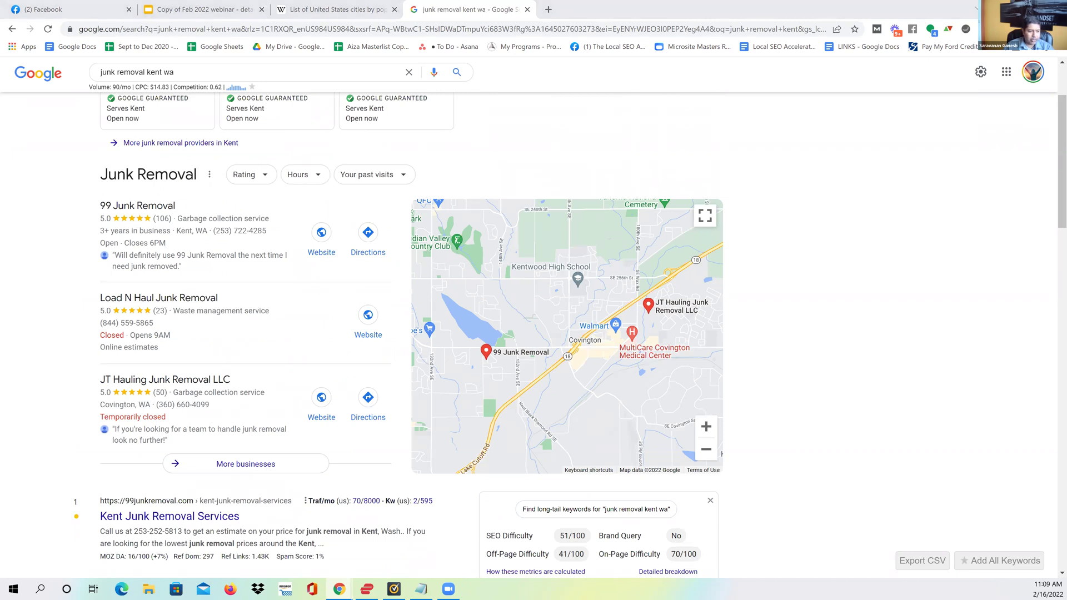
left_click_drag(174, 73, 159, 73)
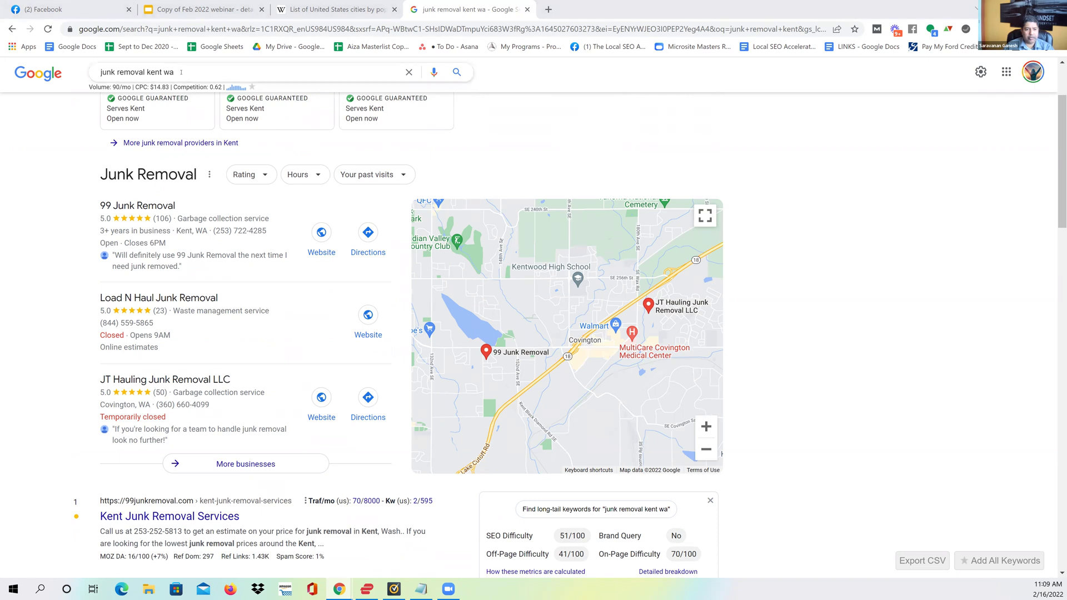
key("ctrl+a")
type("window tinting Thornton co")
key("Return")
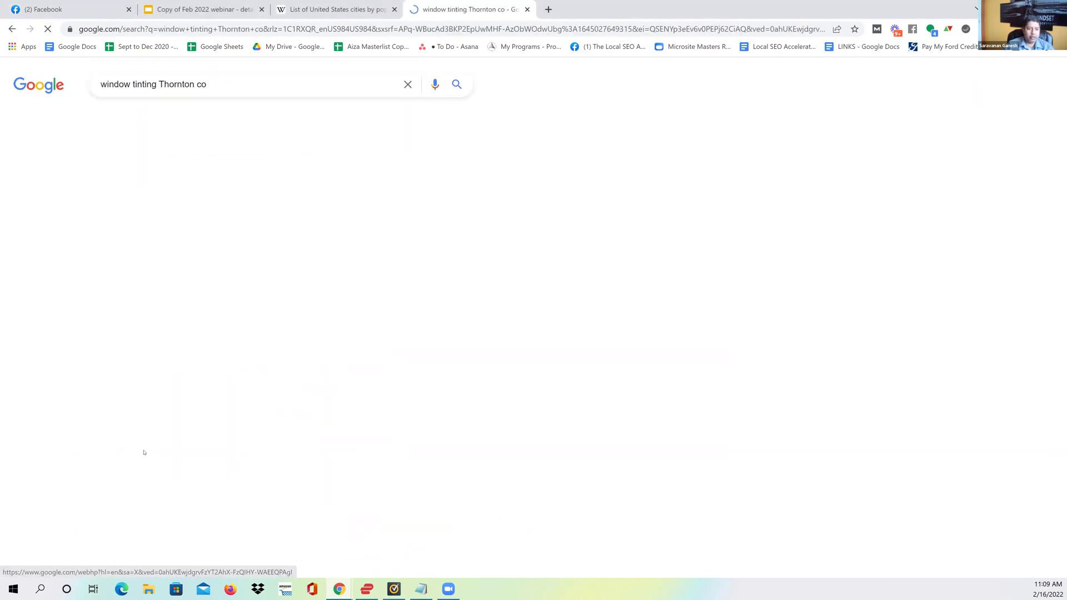
Step: Review the local window tinting listings for Thornton and highlight the city and full search phrase in the query
scroll(183, 378, "down", 1)
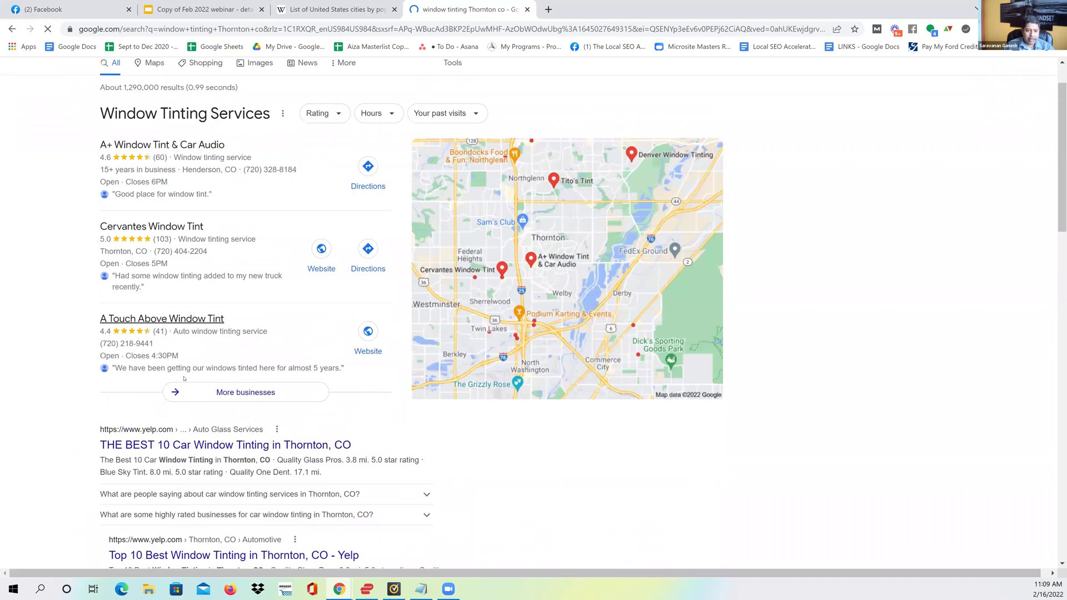
scroll(304, 302, "up", 1)
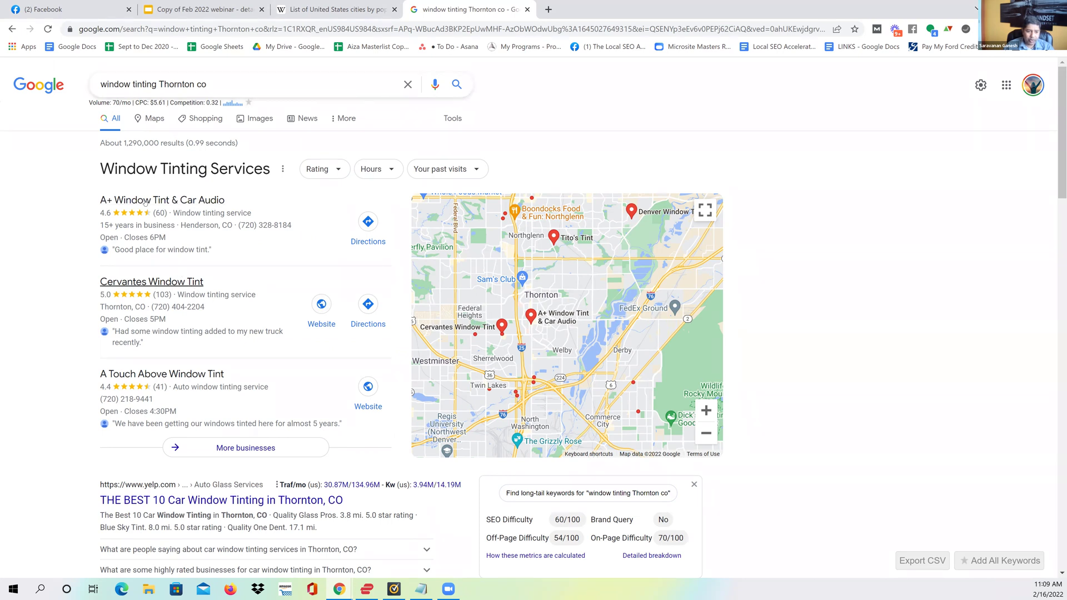
left_click_drag(207, 84, 158, 84)
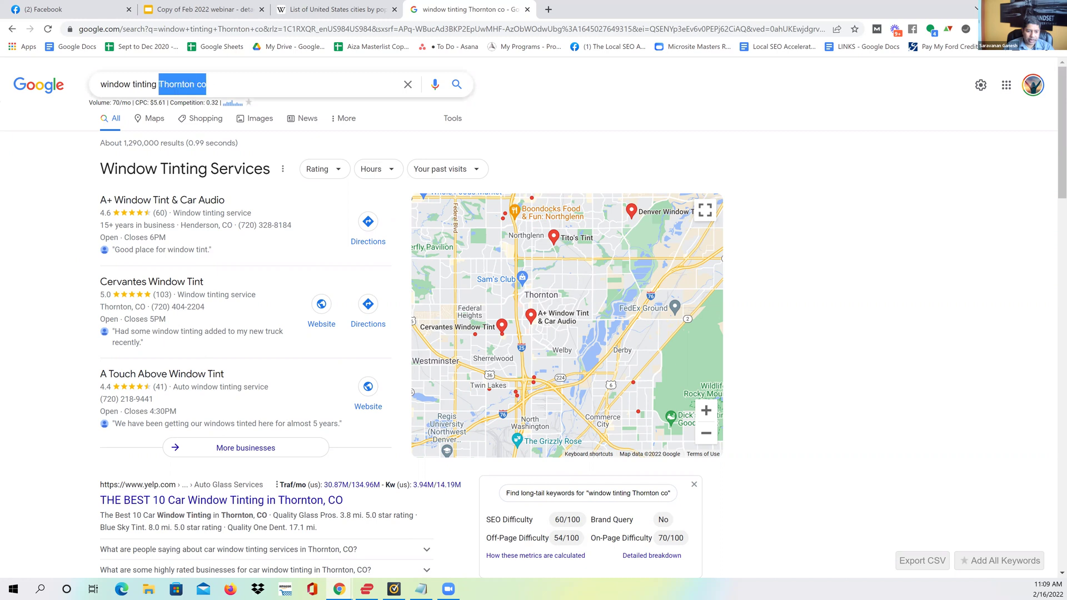
left_click(250, 87)
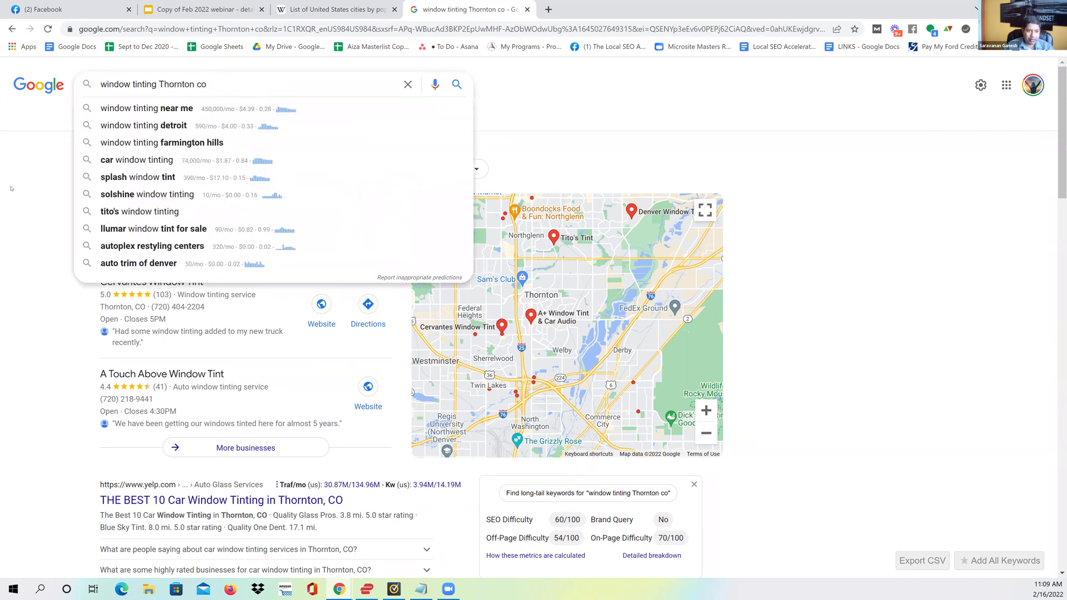
left_click(45, 209)
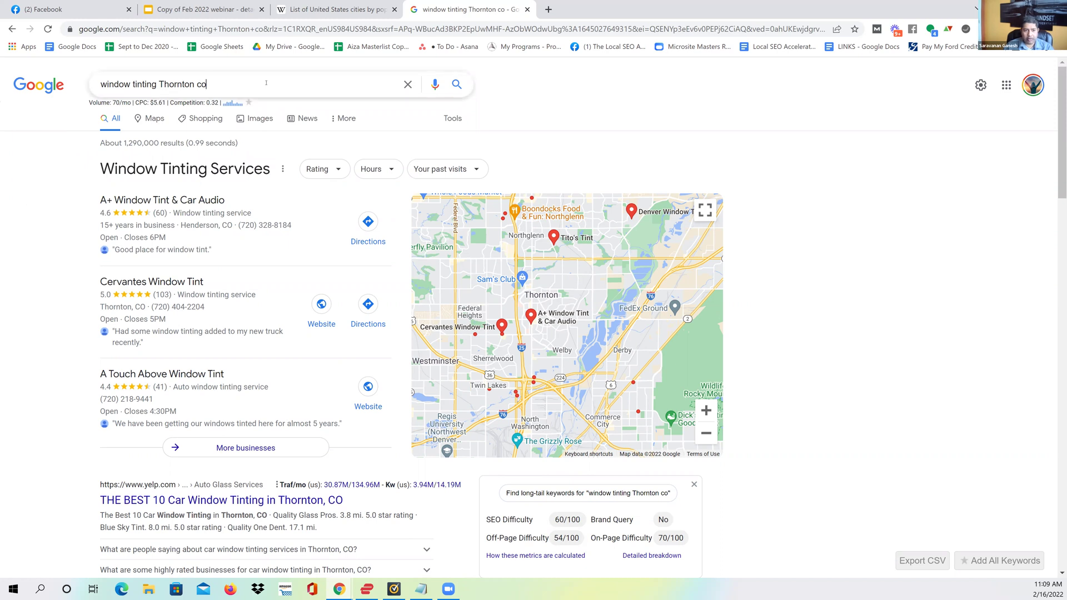
left_click_drag(263, 84, 40, 77)
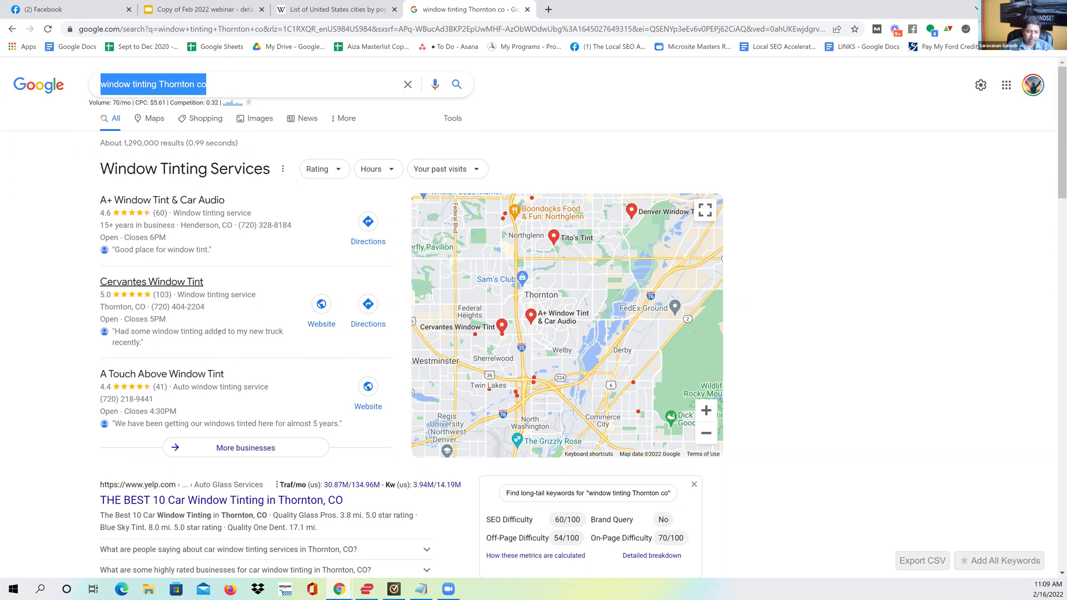
Step: Examine the Moz domain authority and link metrics of the organic window tinting results, from splashwindowtinting.net to dealers.llumar.com
scroll(219, 332, "down", 1)
scroll(220, 332, "down", 7)
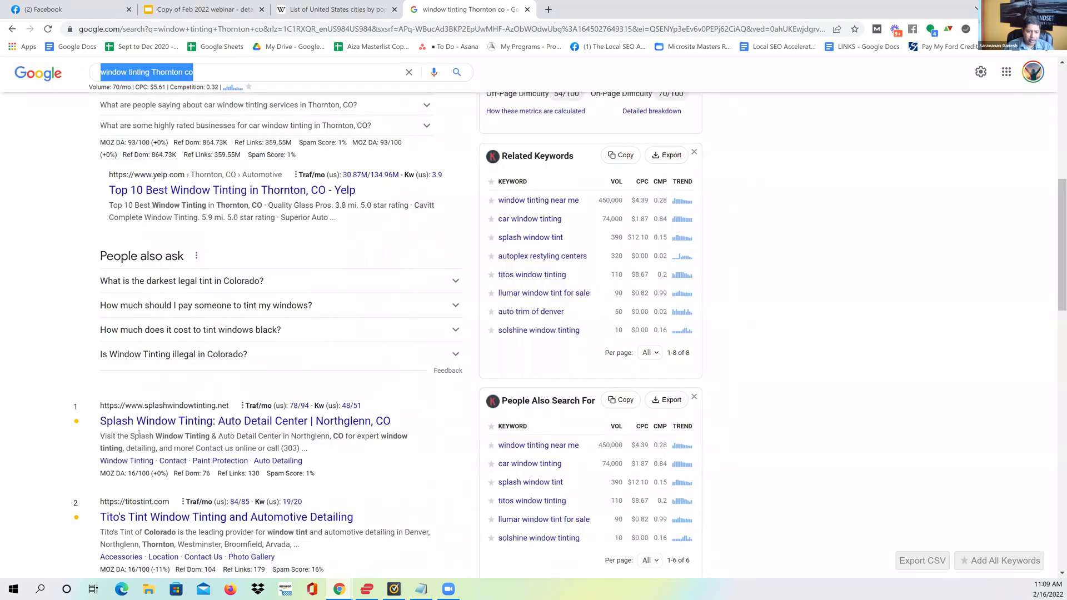
scroll(128, 378, "down", 1)
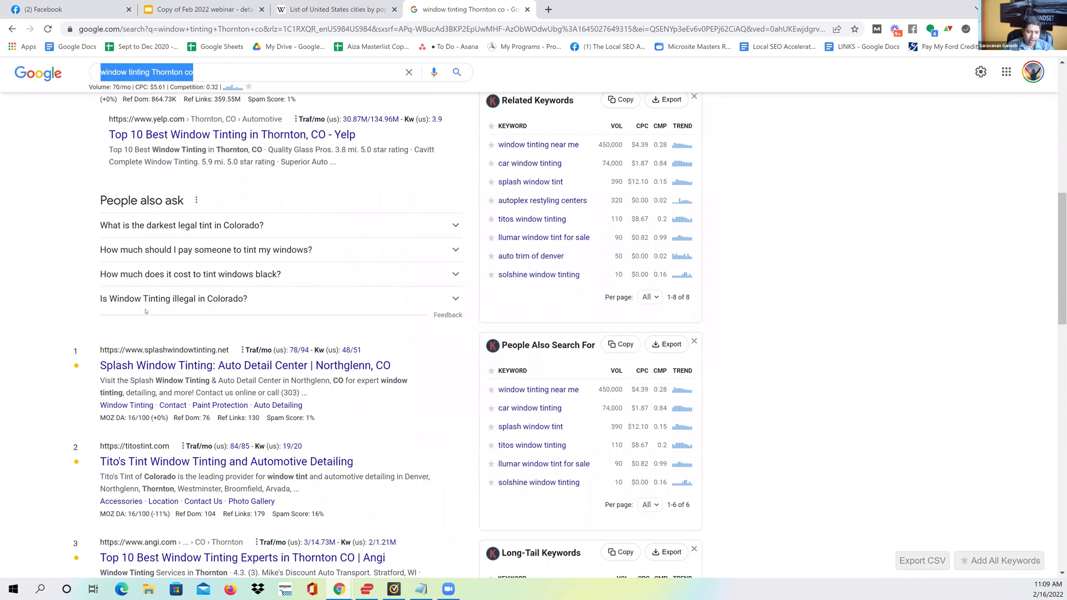
scroll(361, 323, "down", 3)
scroll(361, 384, "down", 2)
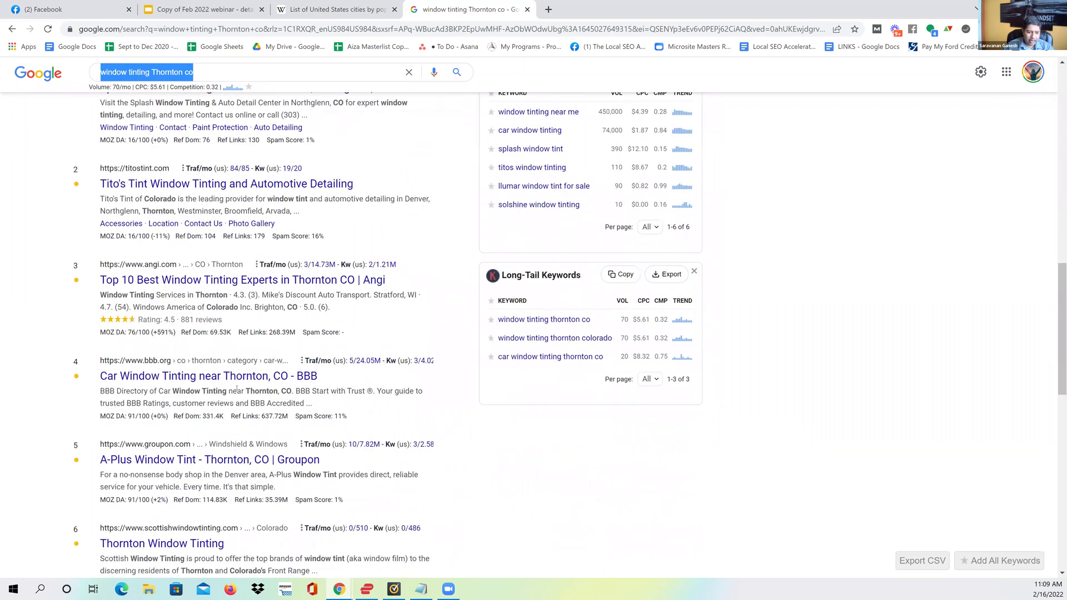
scroll(238, 389, "down", 2)
scroll(239, 389, "down", 3)
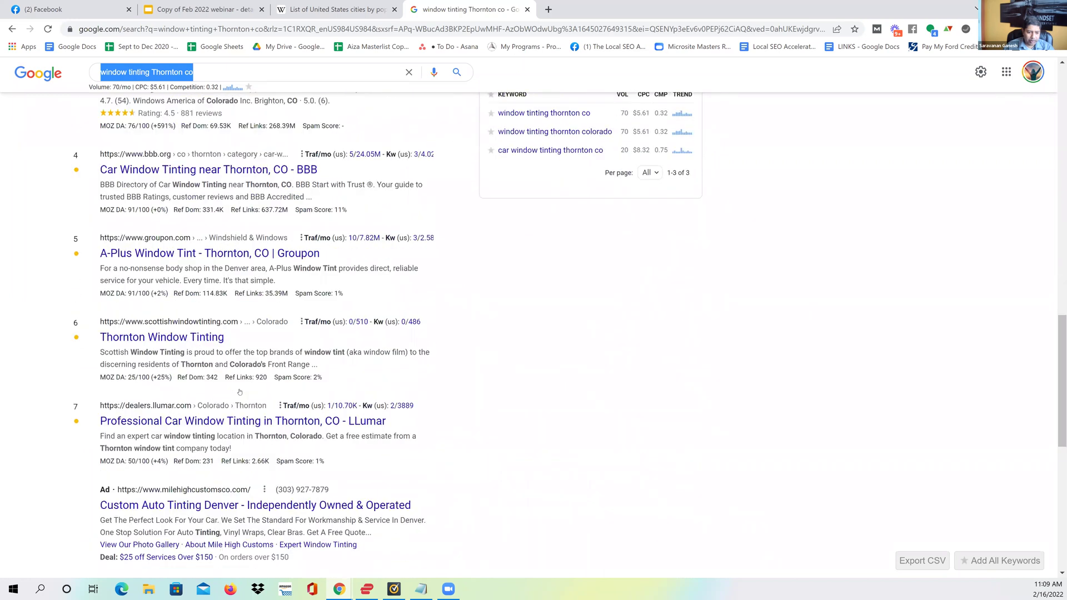
scroll(240, 389, "down", 1)
scroll(241, 389, "down", 1)
scroll(245, 388, "up", 4)
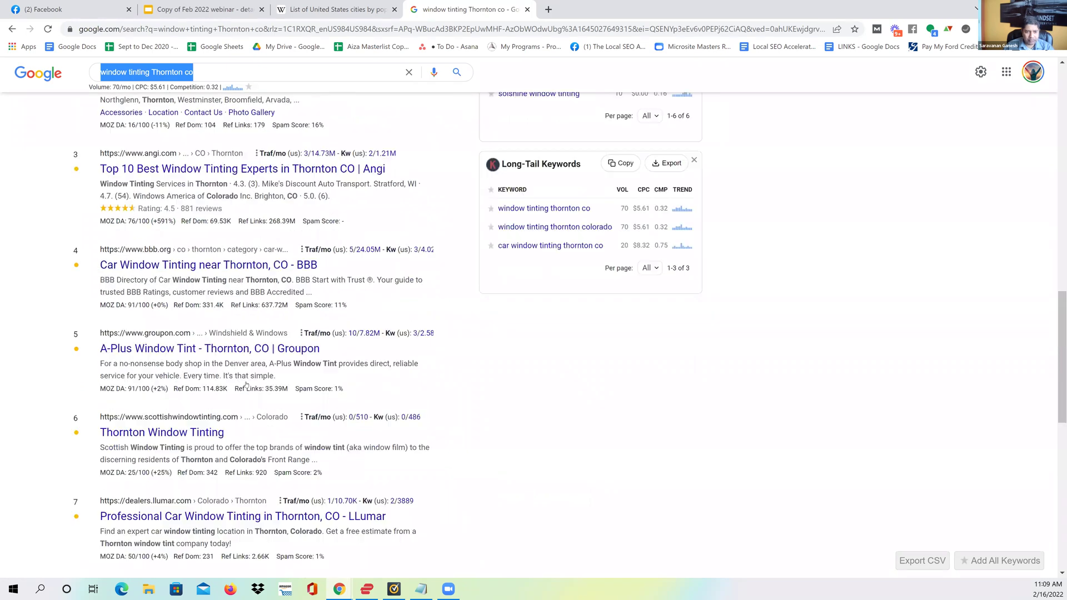
scroll(245, 388, "up", 10)
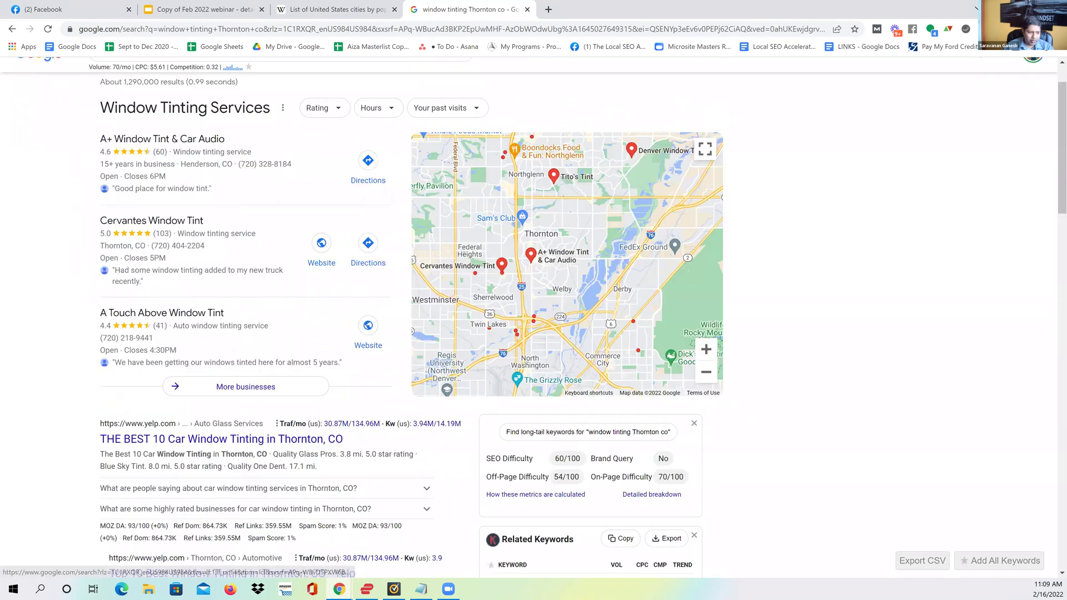
scroll(245, 388, "up", 1)
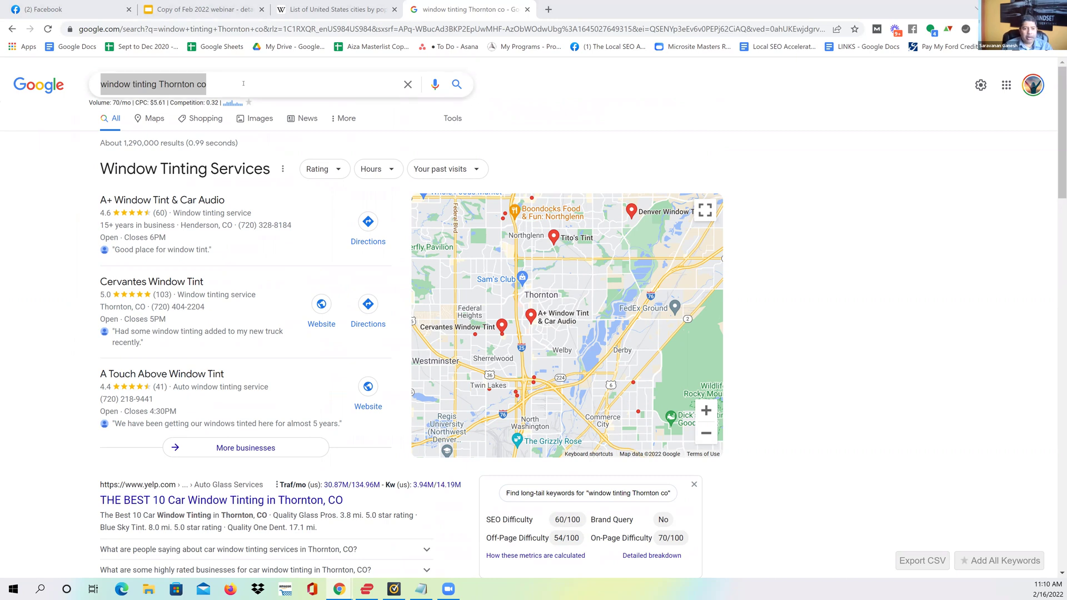
Step: Search Google for "Sandblasting Roseville Mi", removing the stray comma from the query
key("alt+Tab")
type("Sandblasting ,Roseville Mi")
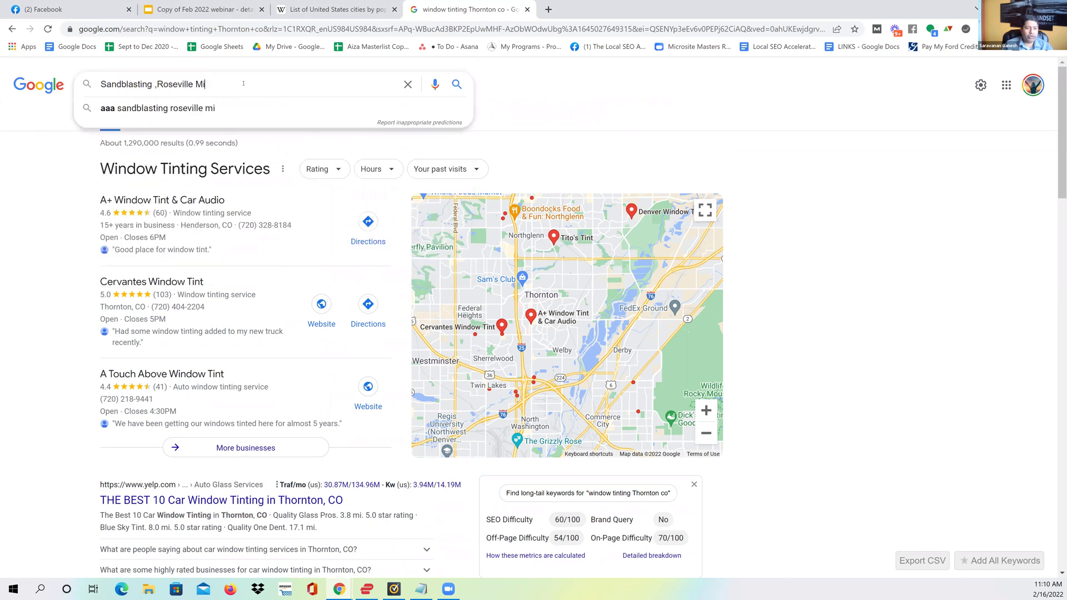
key("Return")
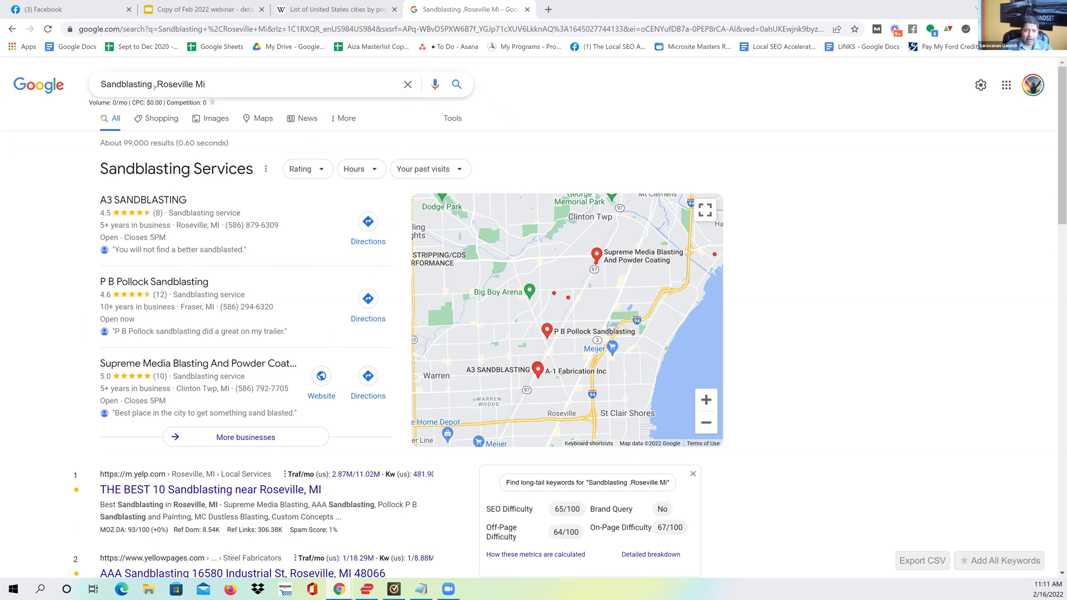
left_click(154, 86)
key("BackSpace")
key("Return")
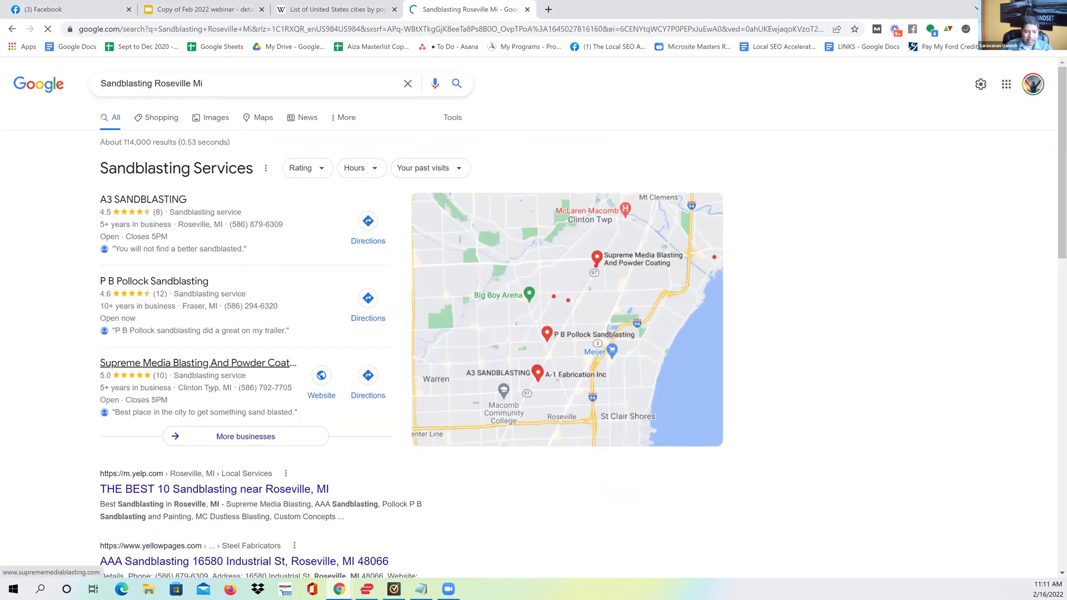
Step: Examine the local sandblasting listings and the domain authority of the organic results for Roseville
scroll(278, 409, "down", 2)
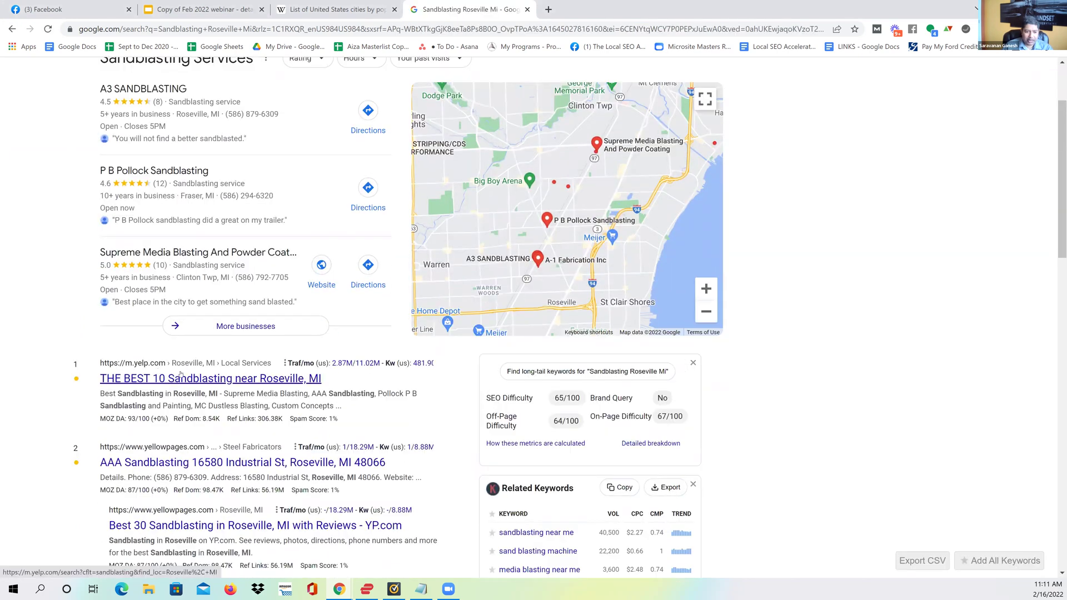
scroll(216, 408, "down", 2)
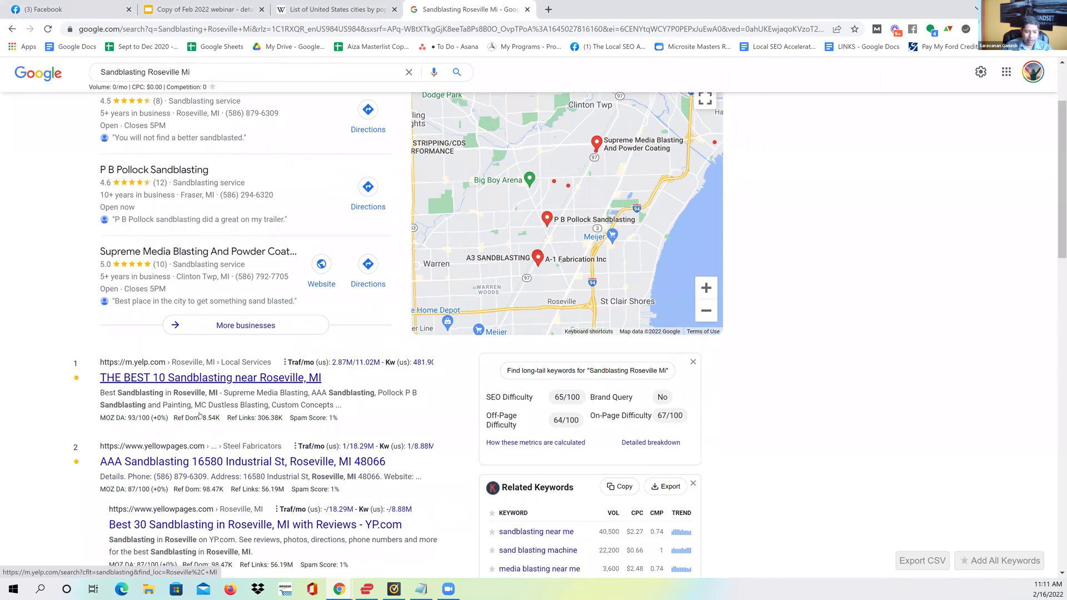
scroll(165, 397, "down", 4)
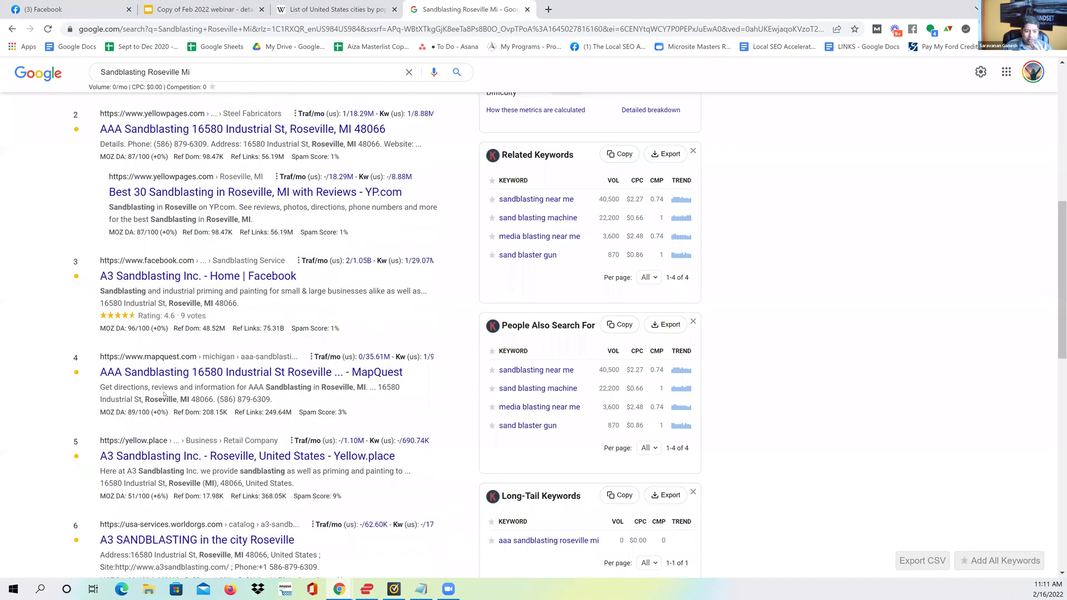
scroll(164, 392, "down", 3)
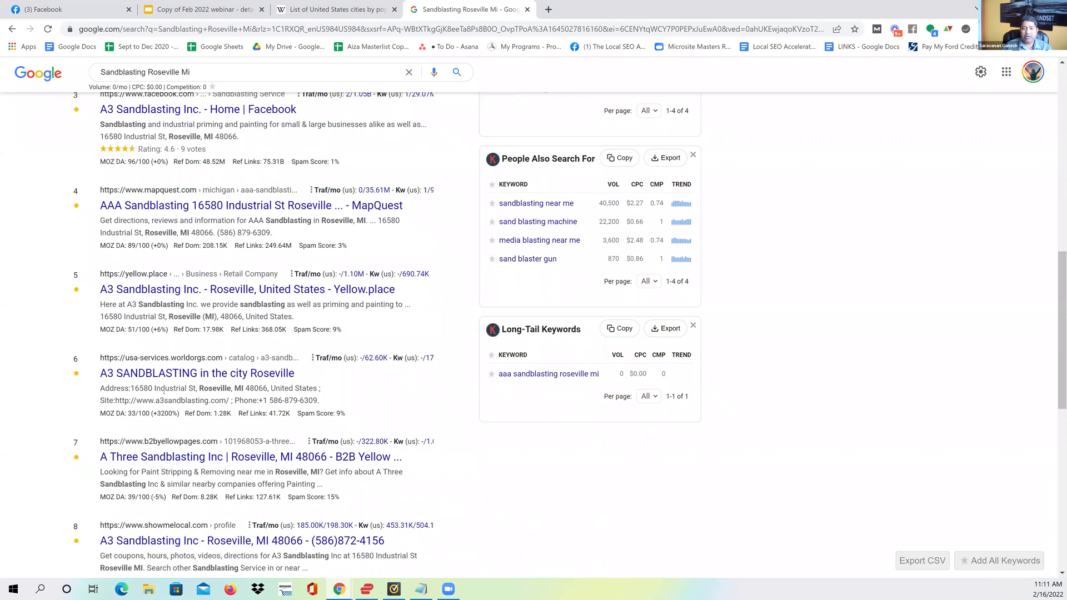
scroll(164, 391, "up", 4)
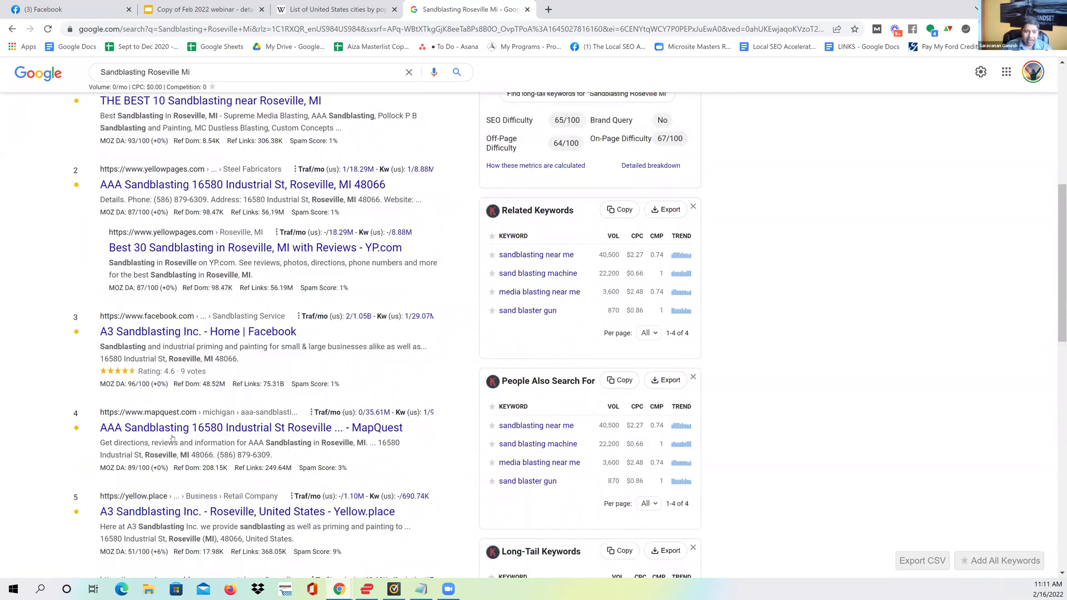
scroll(150, 421, "up", 4)
scroll(160, 392, "up", 3)
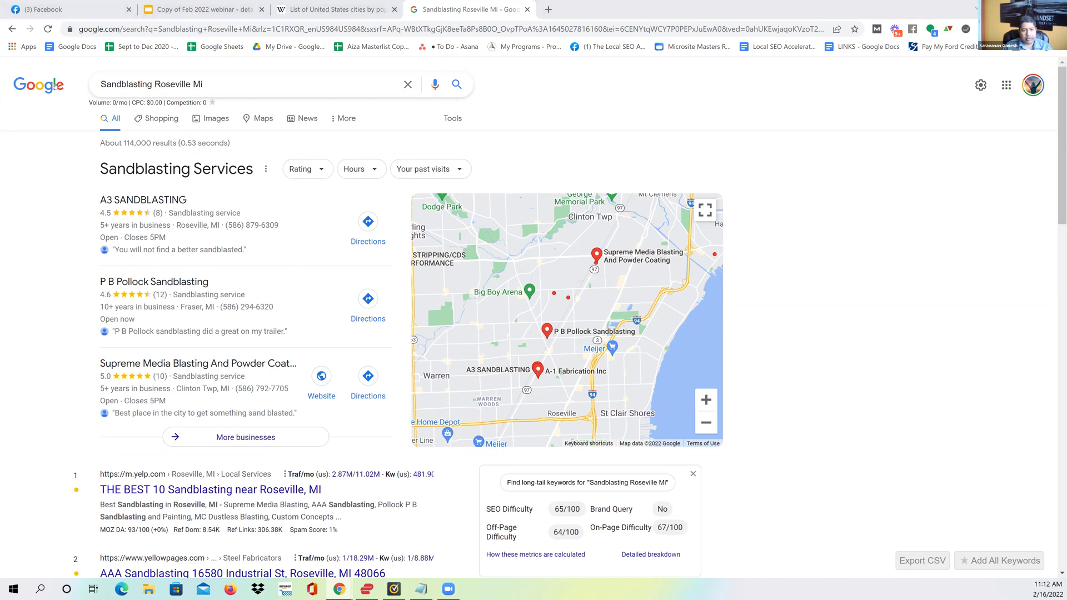
Step: Search Google for "cape cod bathroom remodel"
left_click_drag(237, 83, 73, 89)
type("cape cod bathroom remodel")
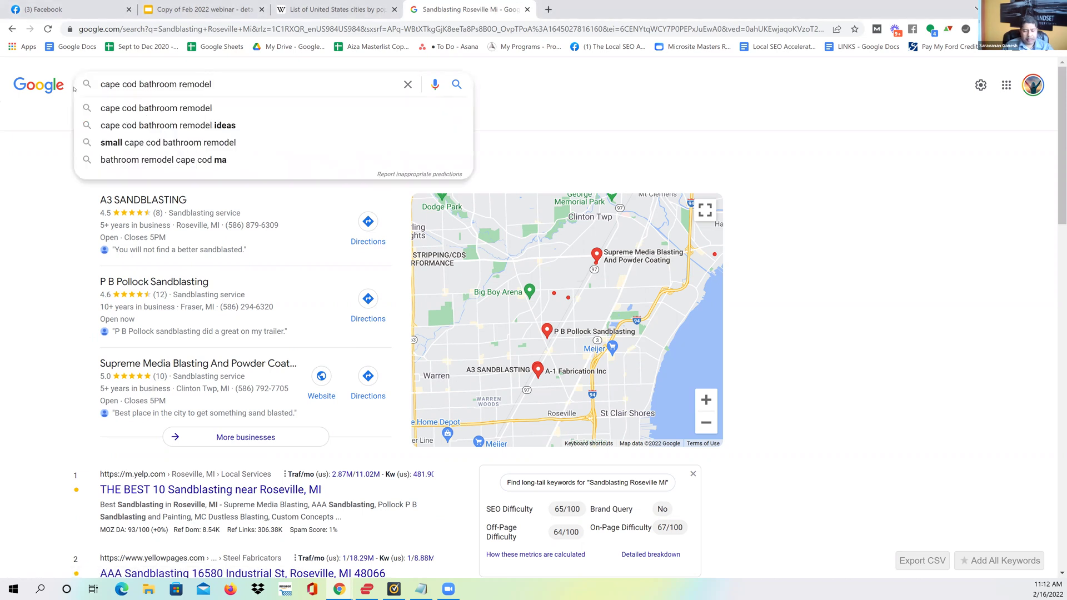
key("Return")
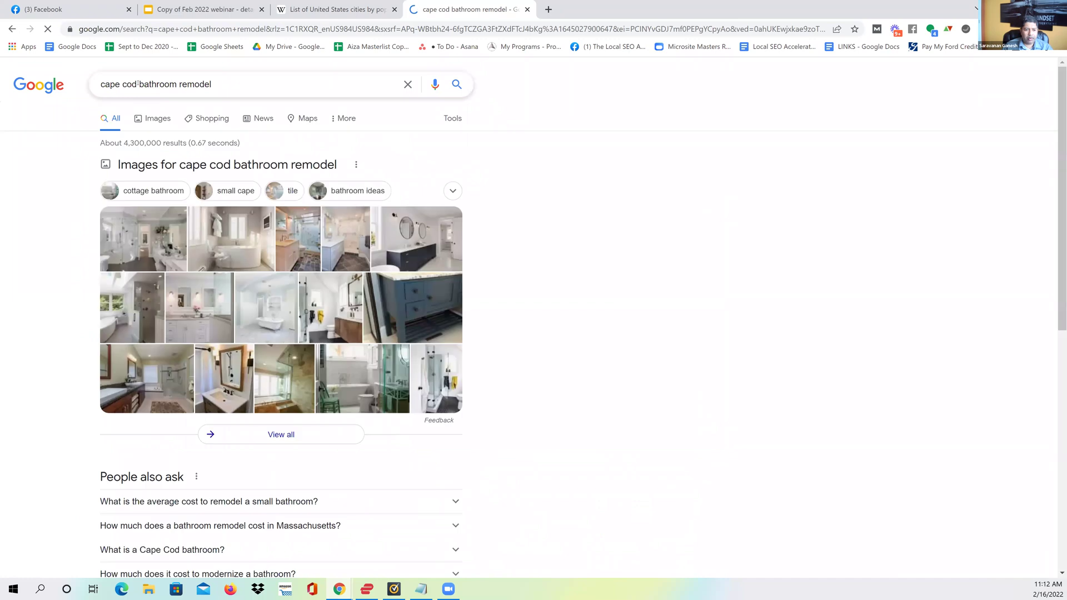
Step: Change the query to "where is cape cod" and look up its location
left_click_drag(137, 83, 326, 93)
key("BackSpace")
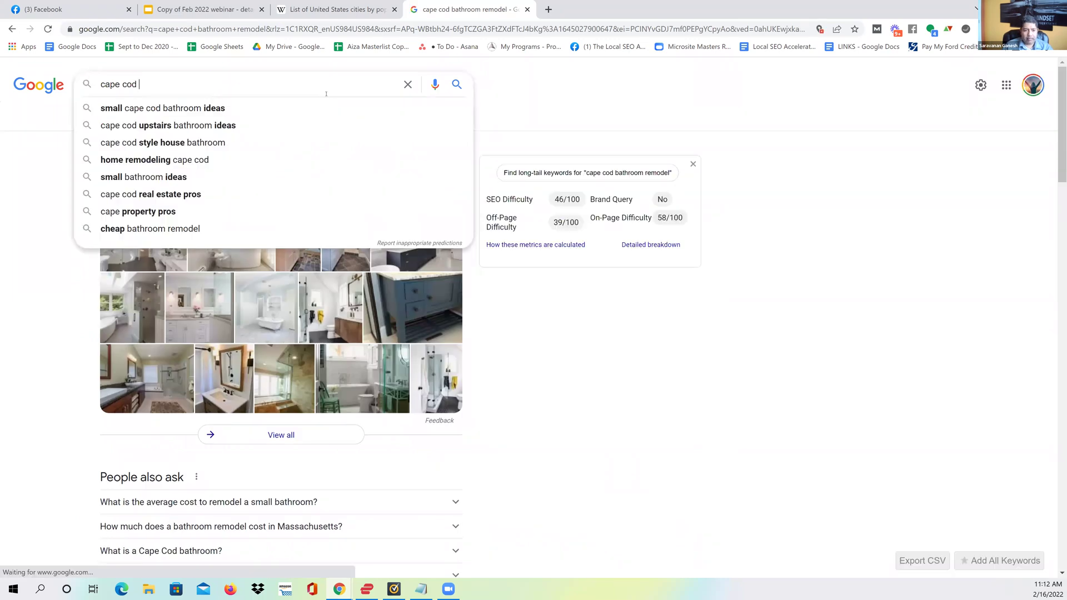
key("Home")
type("where is")
key("Return")
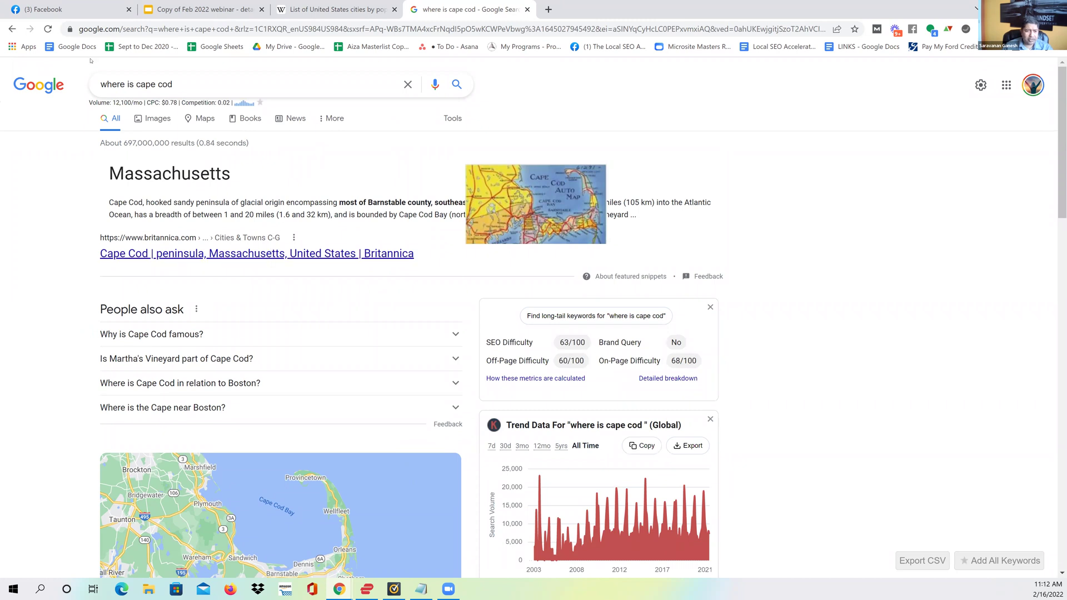
Step: Return to the bathroom remodel query and change it to "cape cod population" to look up the resident count
left_click(12, 29)
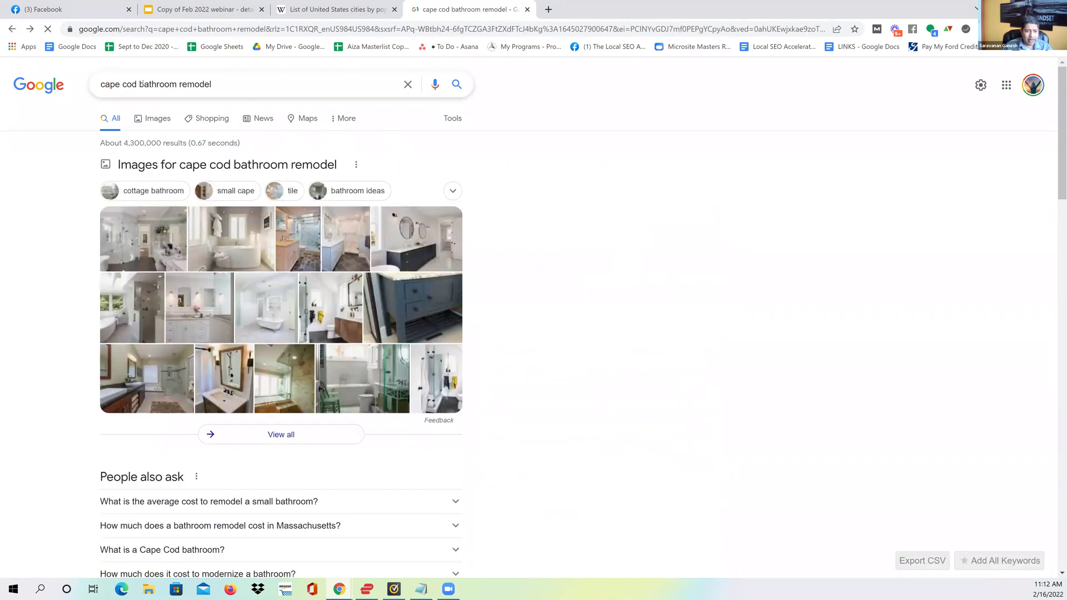
key("ctrl+shift+Left")
key("ctrl+shift+Left")
type("pop")
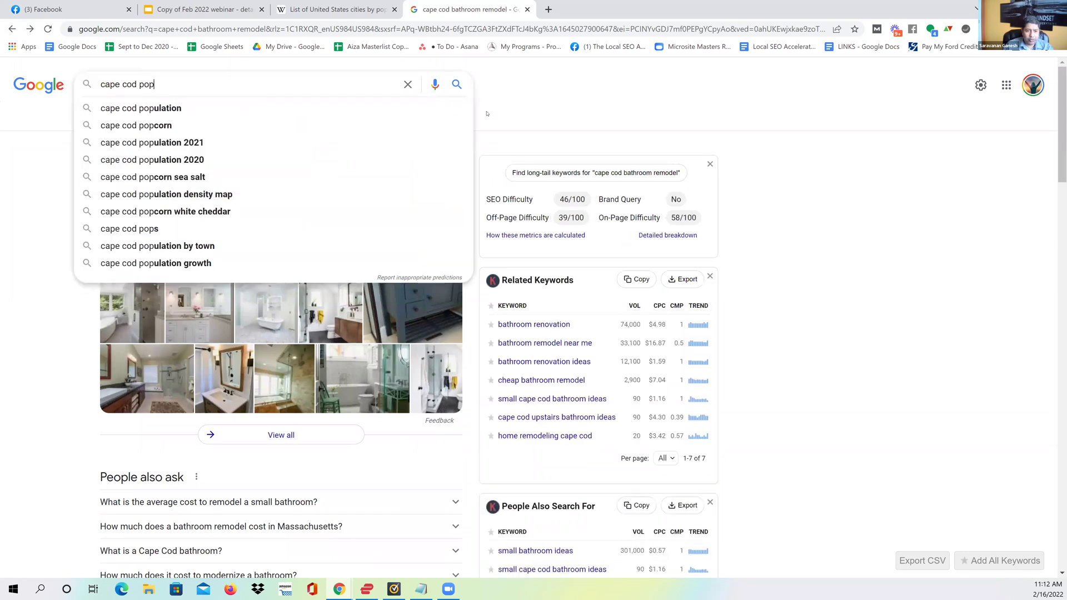
key("Down")
key("Return")
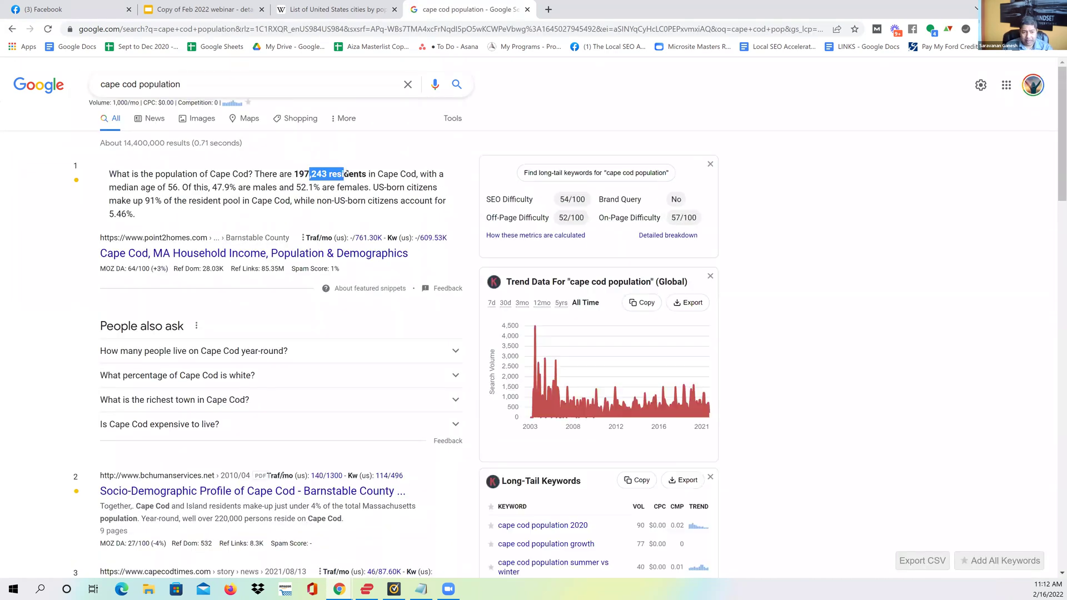
Step: Compare the local listings for the Cape Cod bathroom remodel search with the earlier sandblasting results for Roseville
left_click(12, 29)
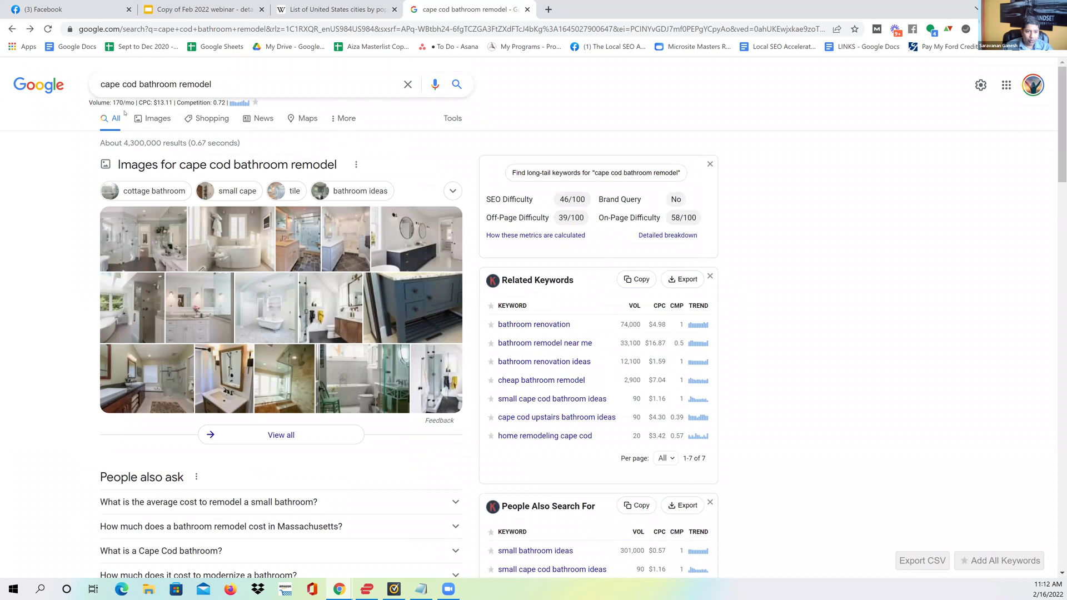
scroll(333, 388, "down", 7)
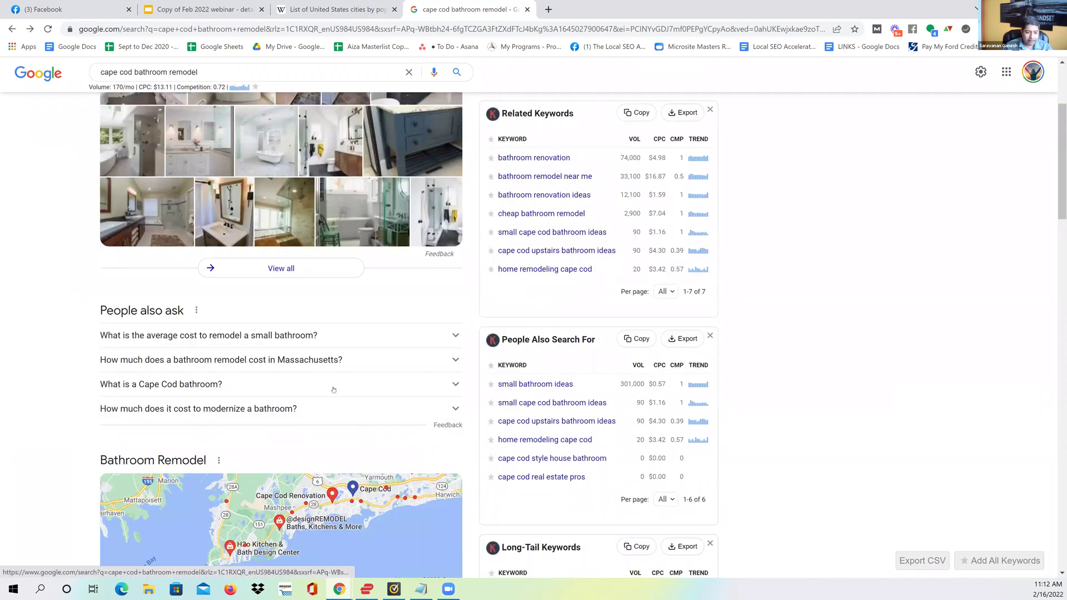
scroll(333, 389, "down", 2)
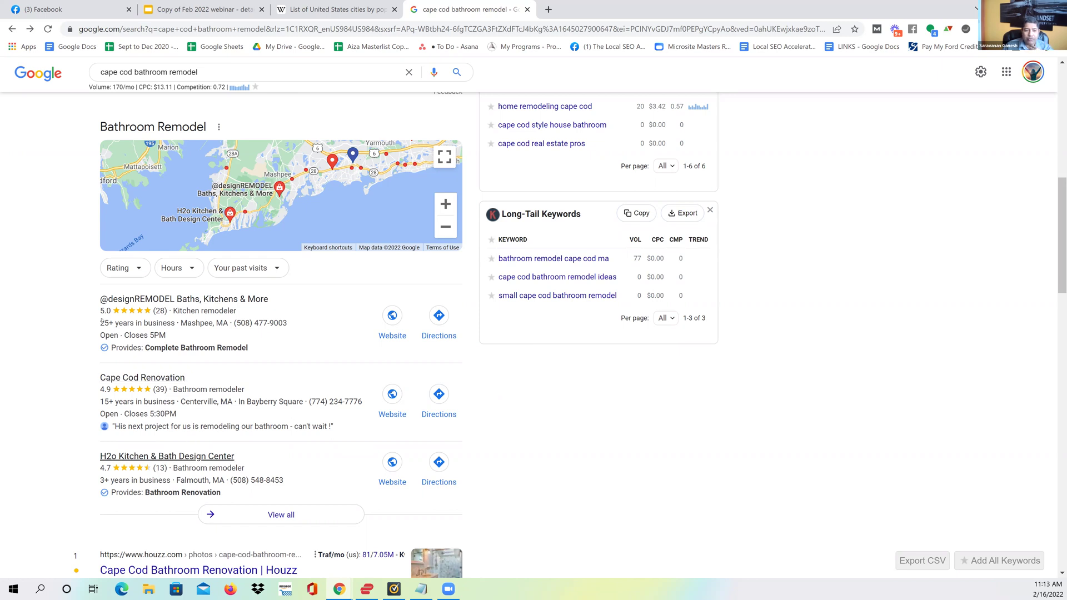
left_click(12, 28)
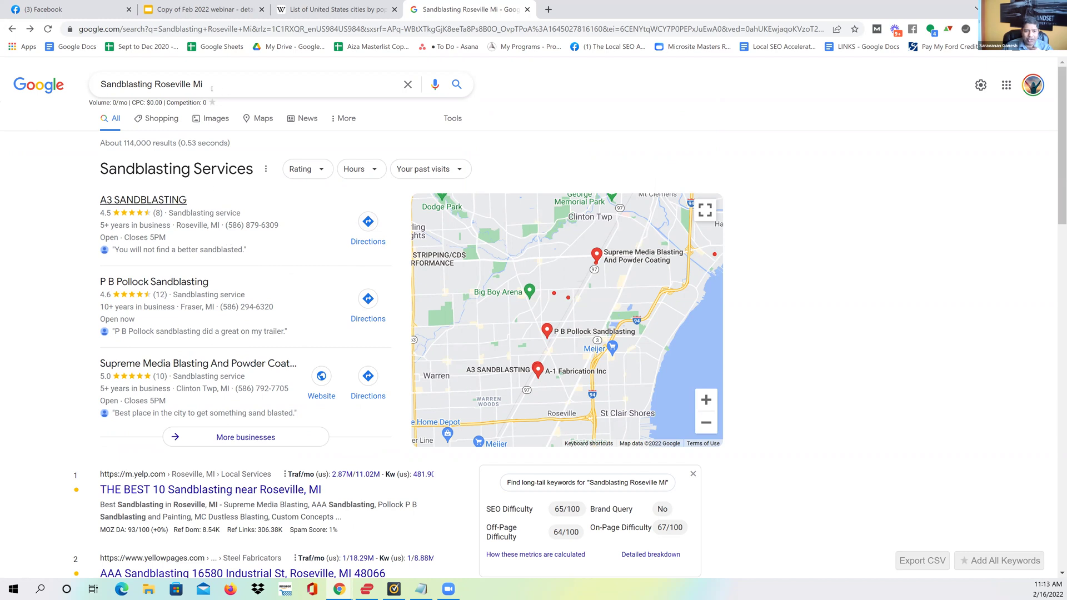
triple_click(131, 88)
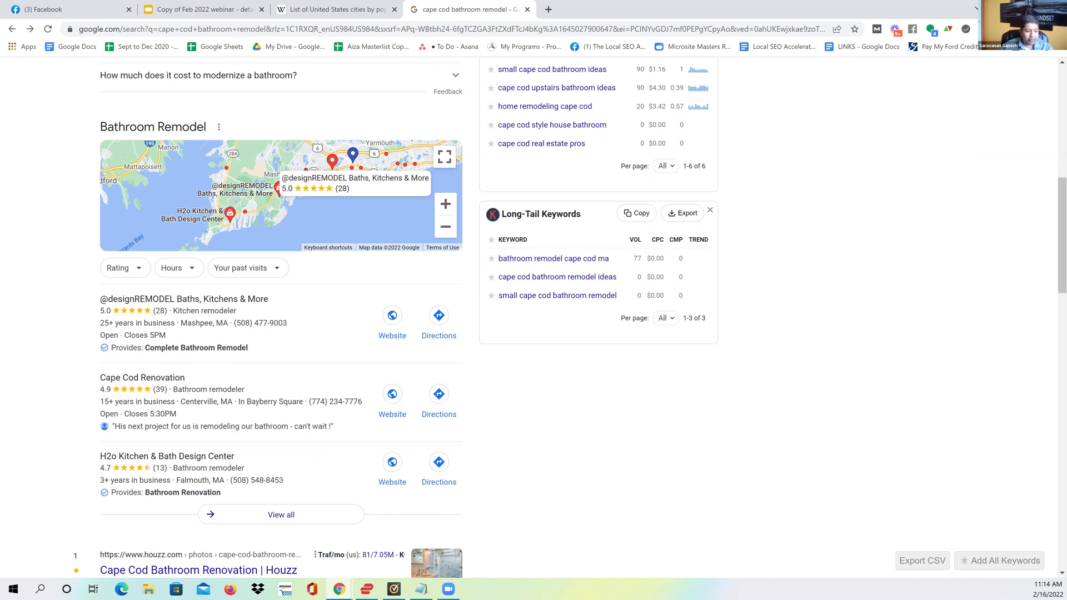
Step: Open the HomeAdvisor category list from the webinar slides and browse its home service categories for niche ideas
left_click(212, 4)
left_click(372, 241)
left_click(364, 260)
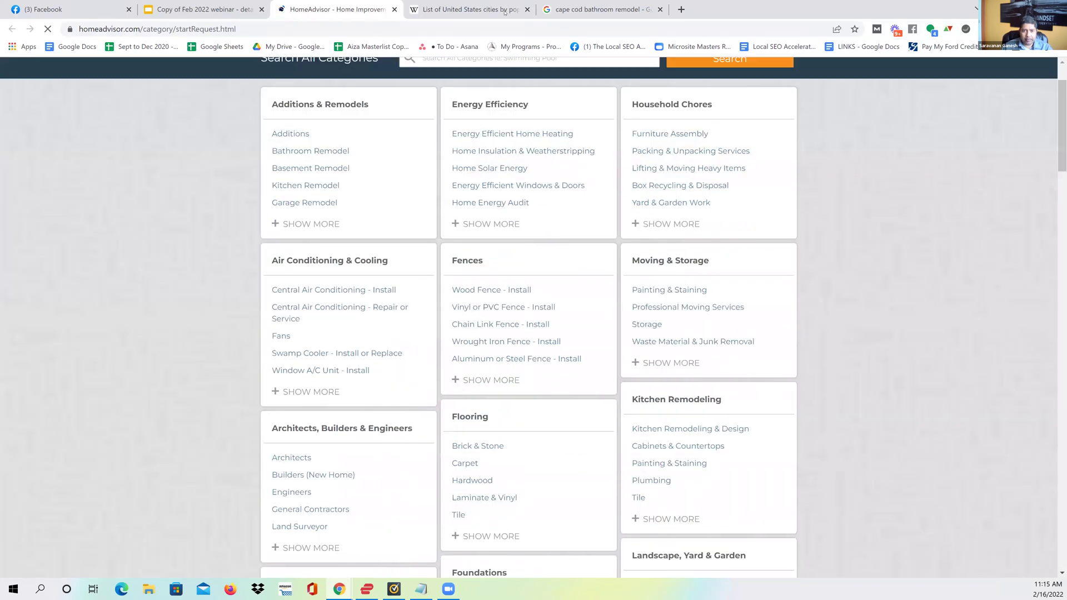
scroll(513, 379, "down", 3)
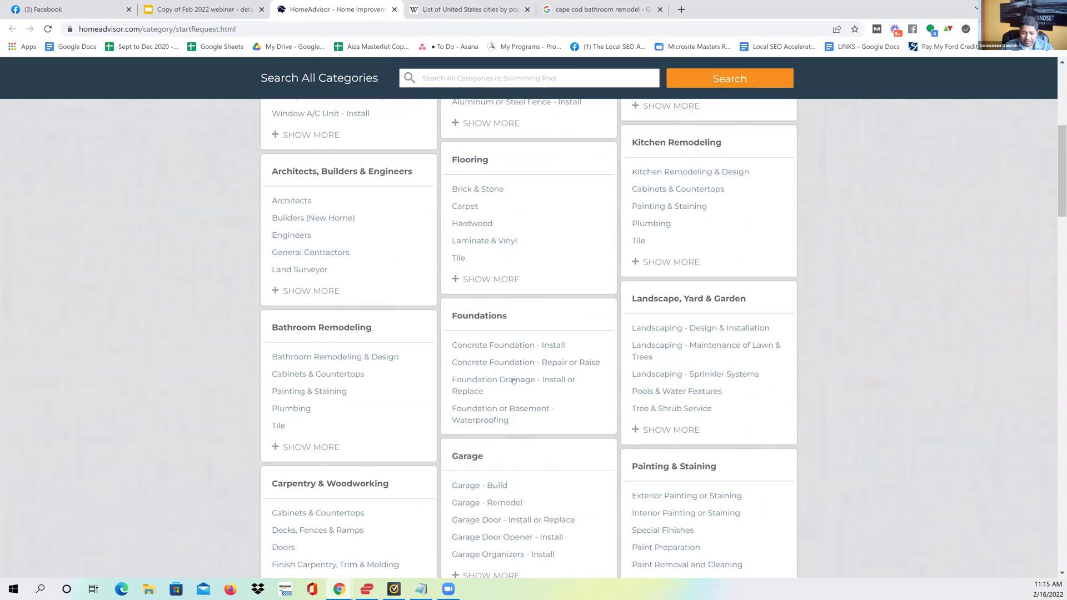
scroll(522, 355, "down", 3)
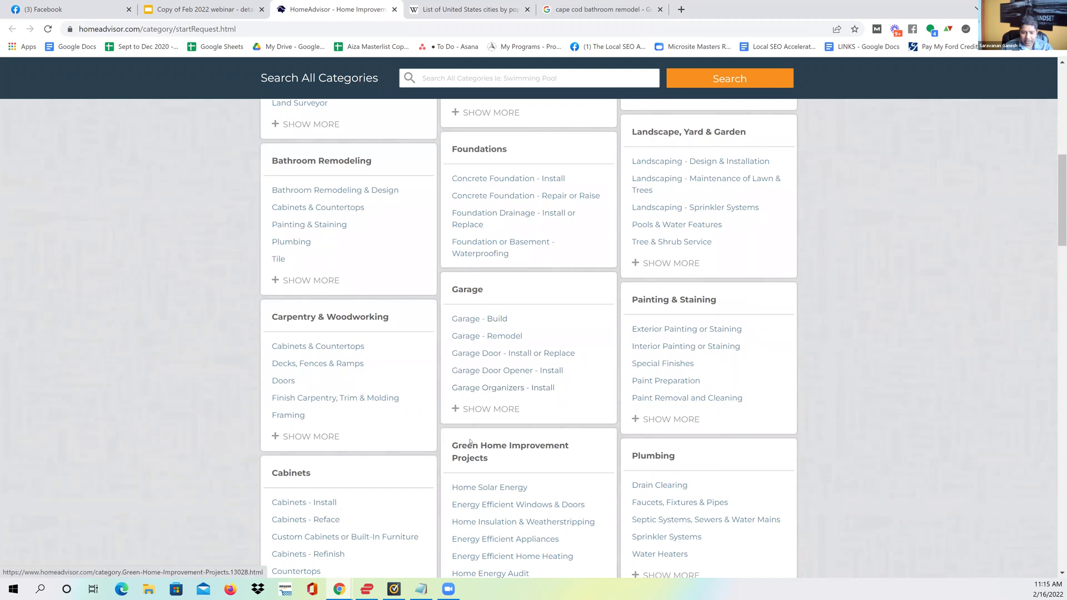
scroll(469, 431, "down", 5)
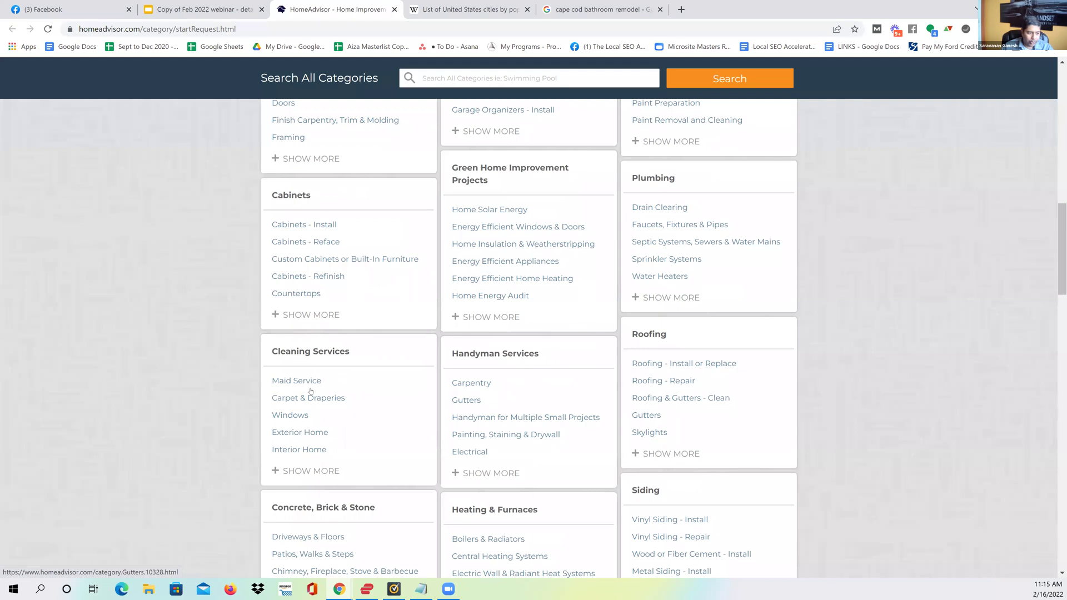
scroll(396, 385, "down", 2)
scroll(405, 394, "down", 3)
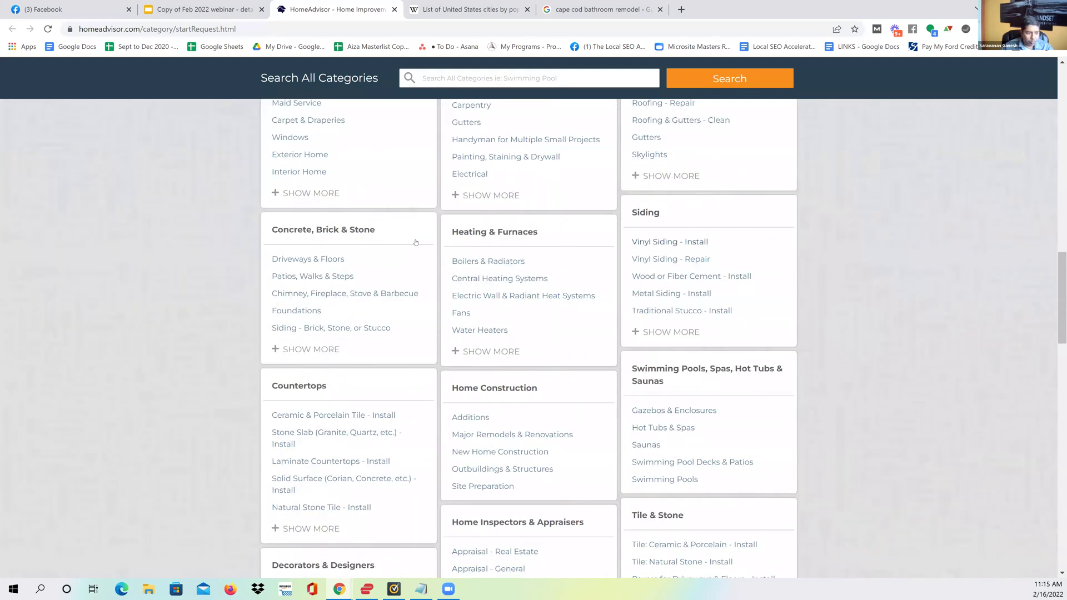
Step: Return to the Cape Cod bathroom remodel search and change the query to "fencing cape cod ma"
left_click(597, 9)
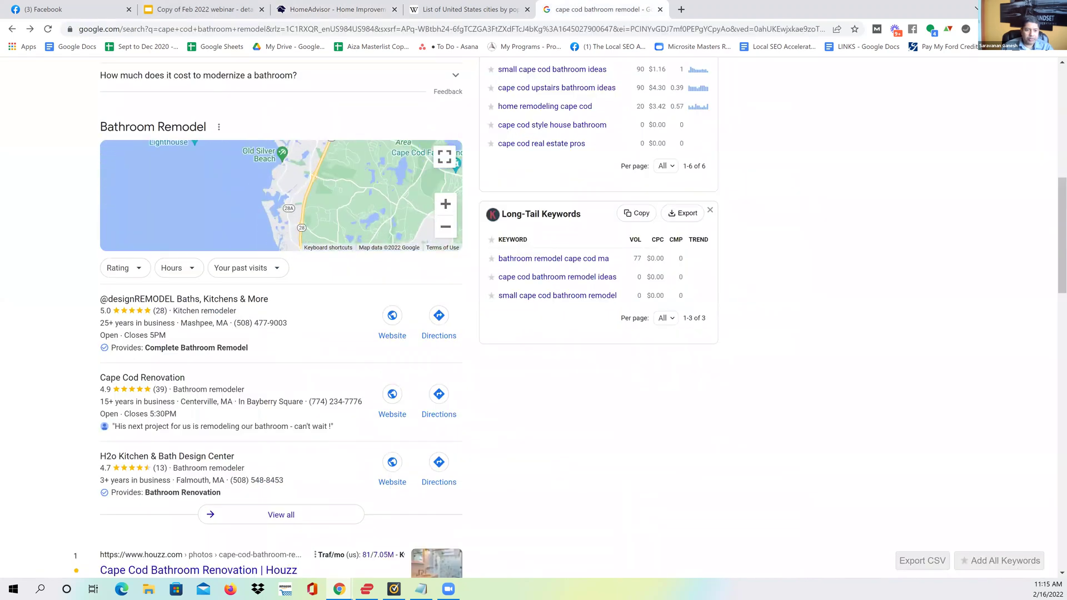
scroll(35, 164, "up", 10)
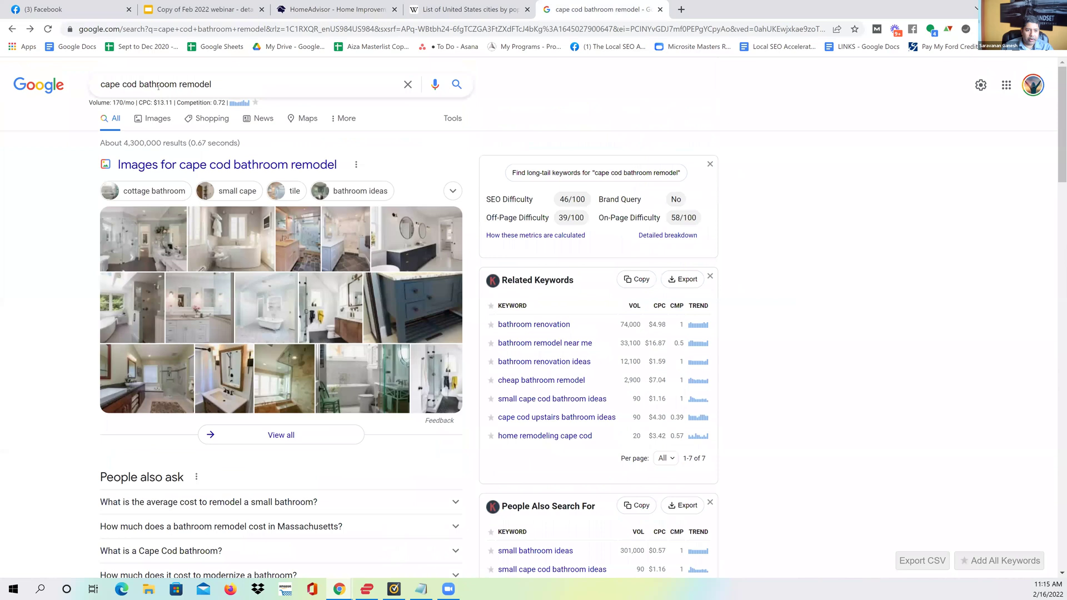
left_click_drag(140, 83, 345, 87)
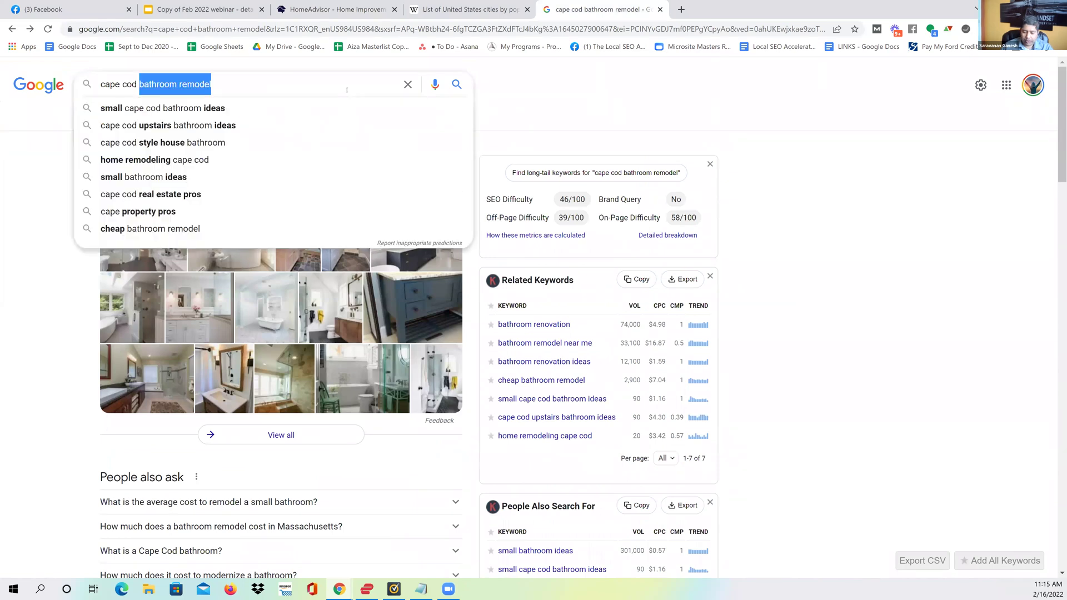
key("BackSpace")
key("Home")
type("fencing")
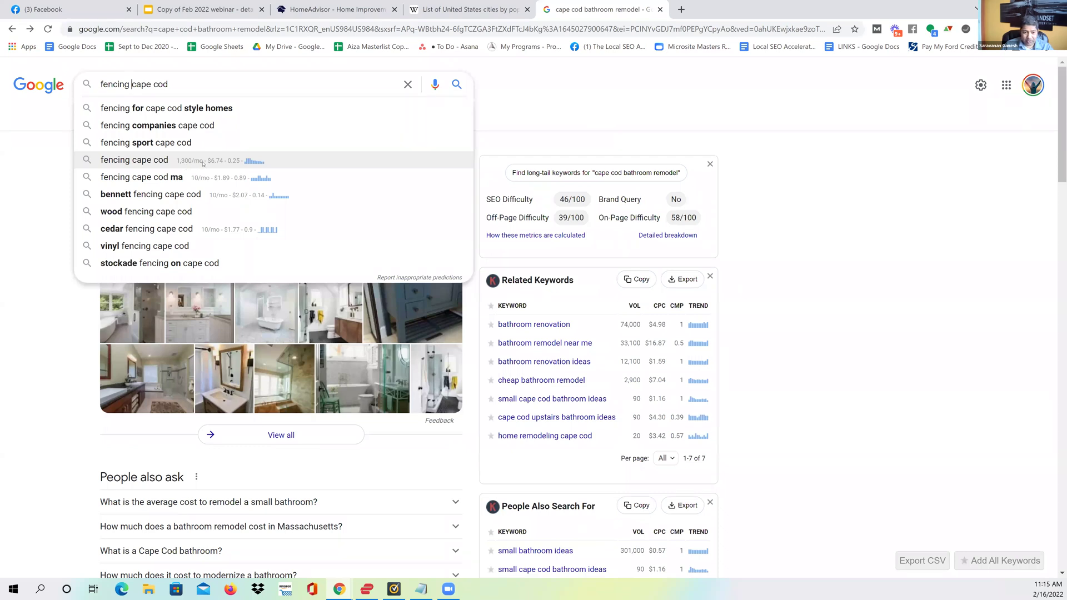
left_click(185, 181)
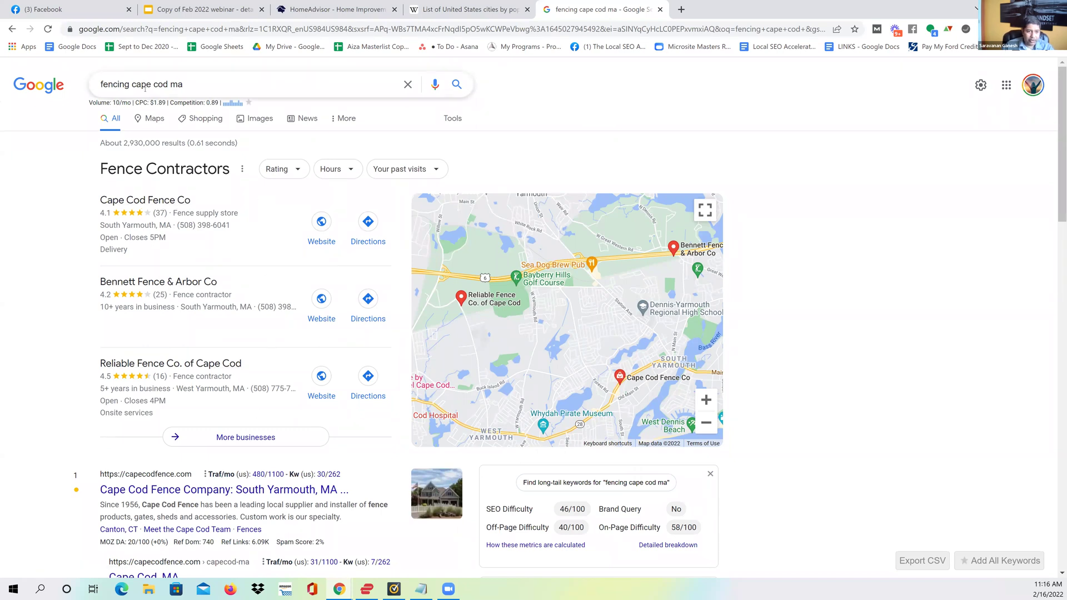
Step: Replace the fencing niche in the query and search for "driveway paving cape cod ma"
double_click(129, 84)
type("drive")
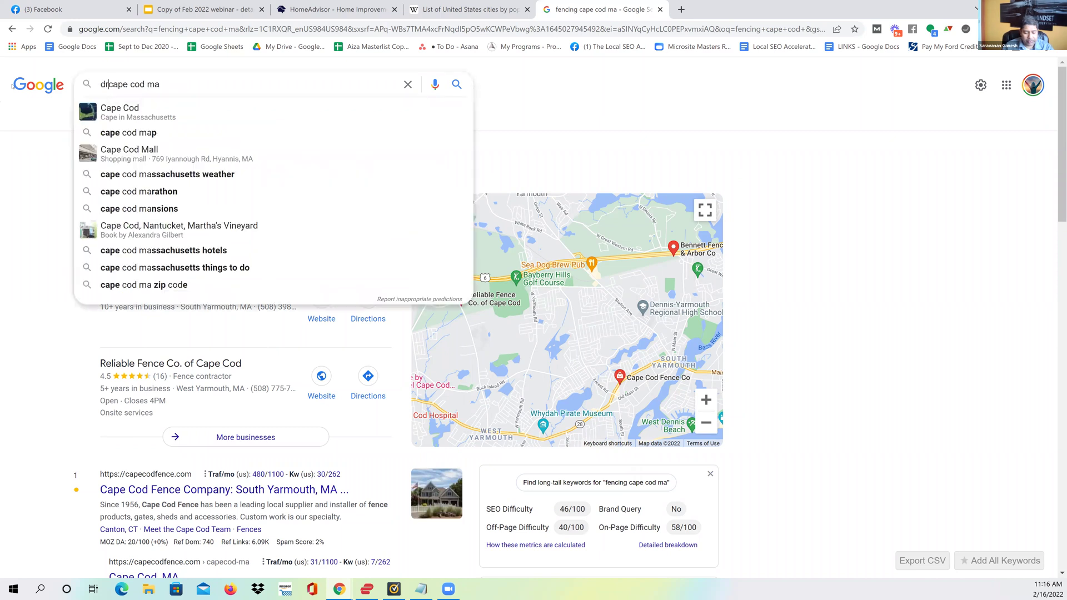
key("BackSpace")
type("wa")
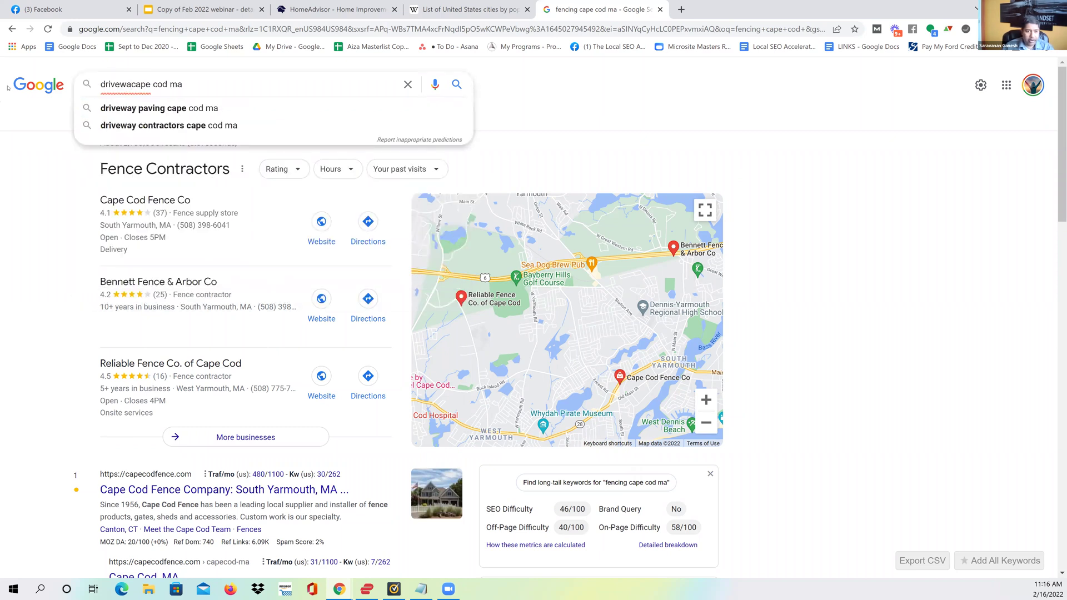
left_click(177, 111)
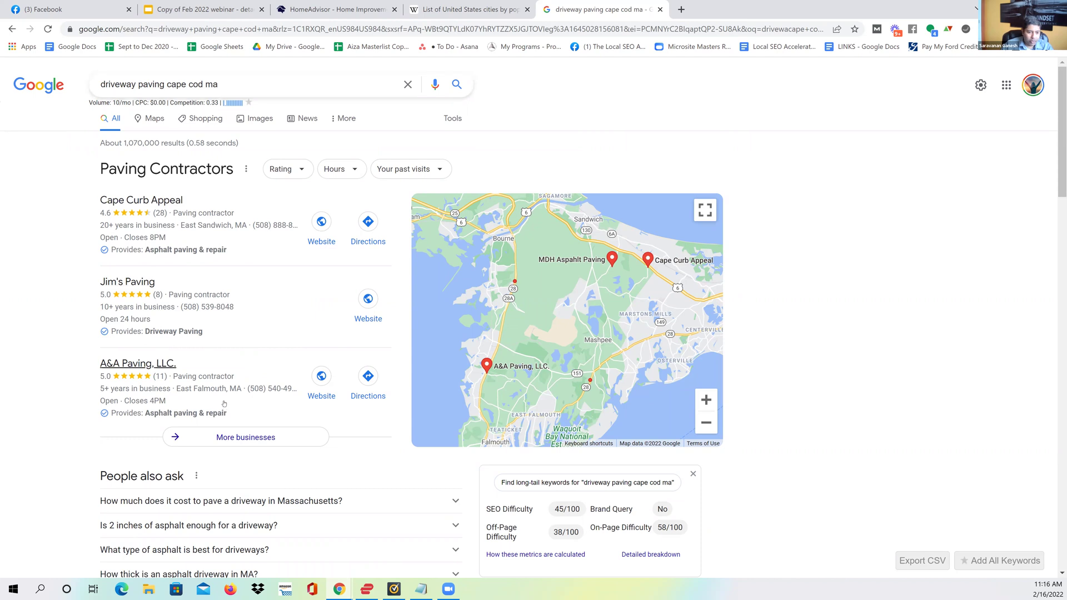
Step: Shorten the query to "paving cape cod ma" and search again
double_click(118, 84)
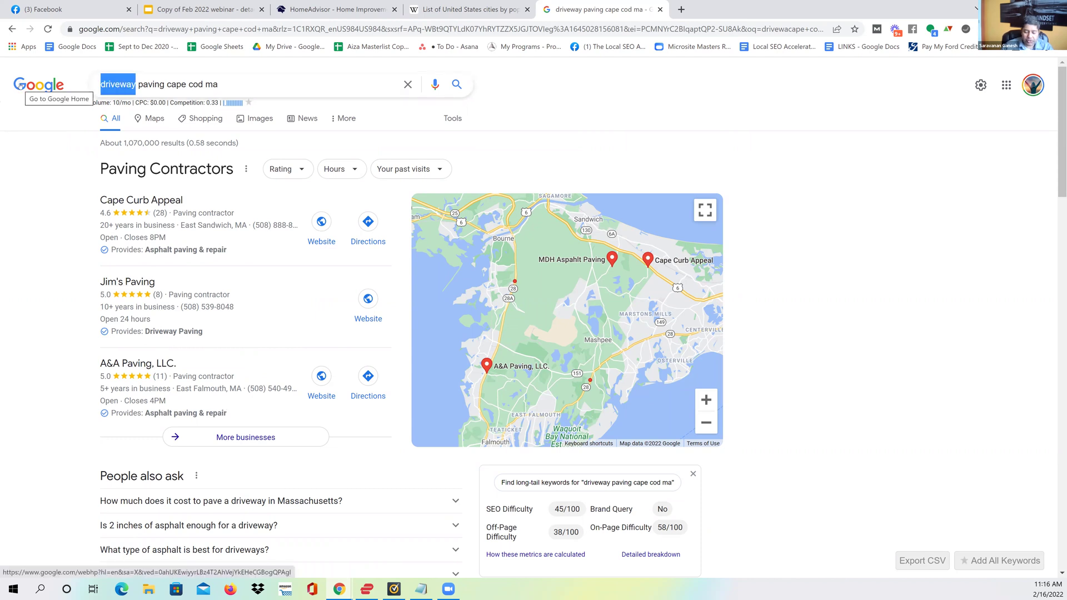
key("BackSpace")
key("Return")
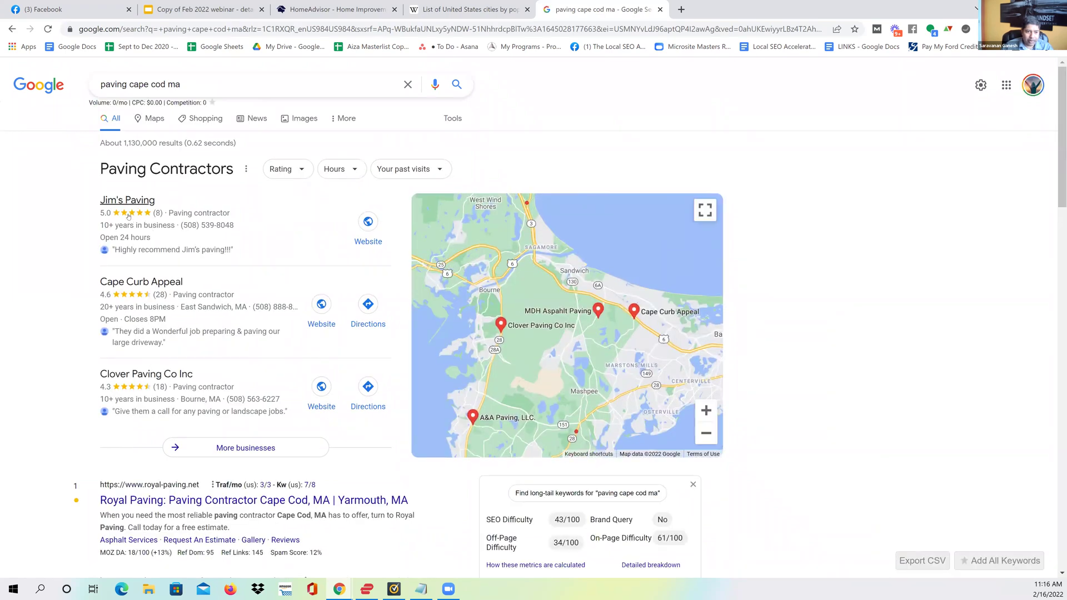
Step: Replace the paving niche in the query and search for "concrete contractors cape cod"
double_click(127, 83)
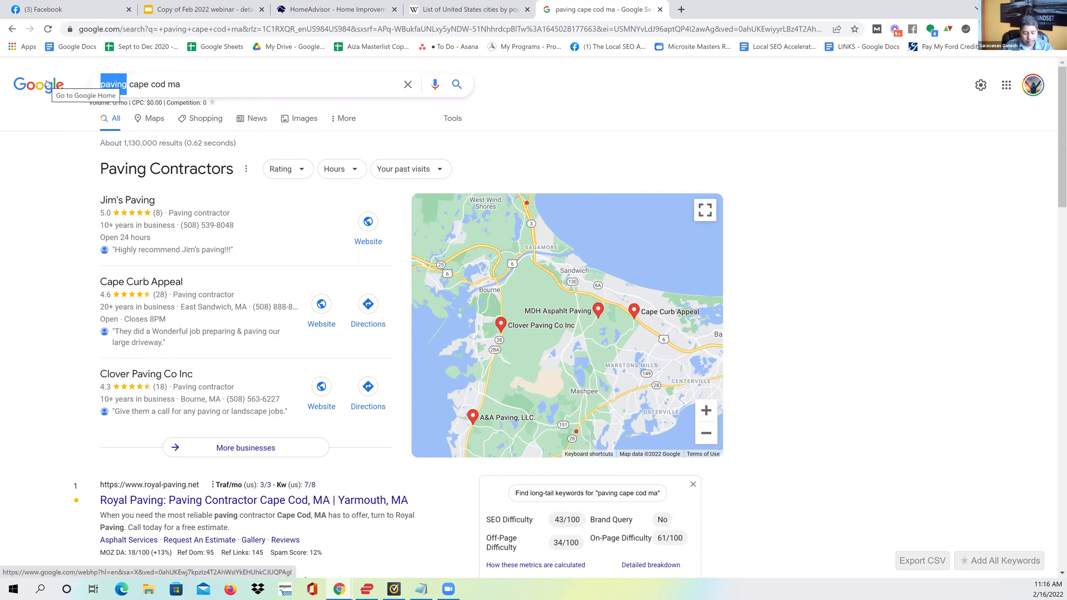
type("conce")
key("BackSpace")
type("rete")
type(" d")
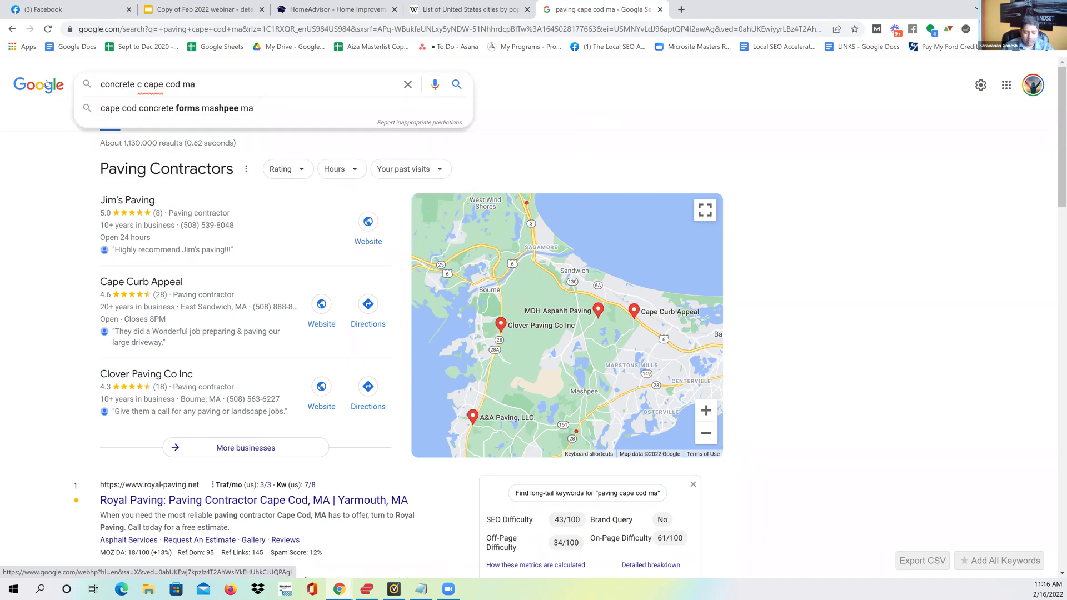
type("ont")
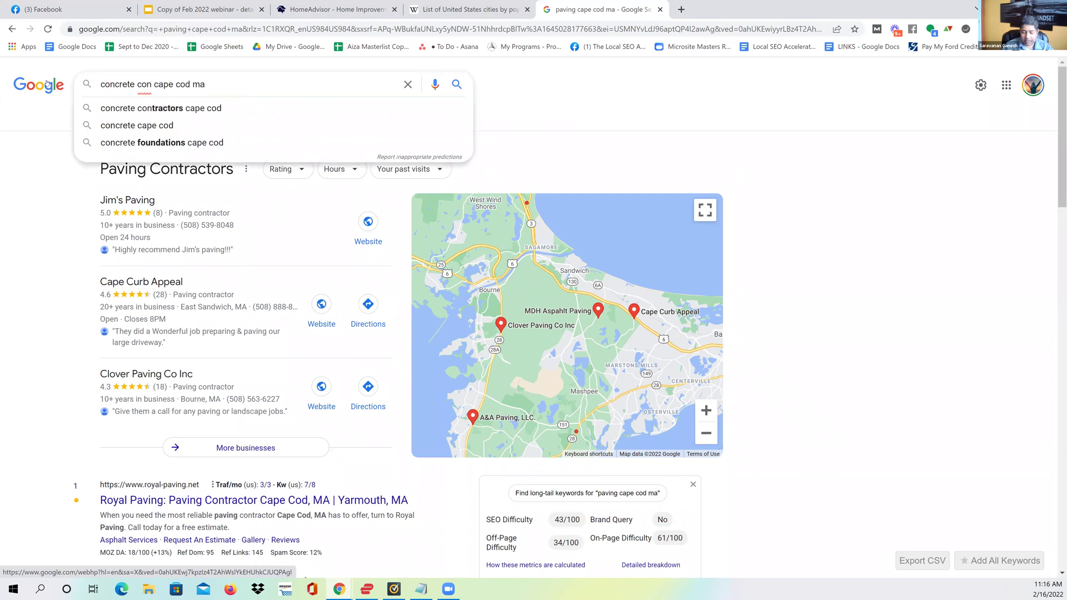
key("Down")
key("Return")
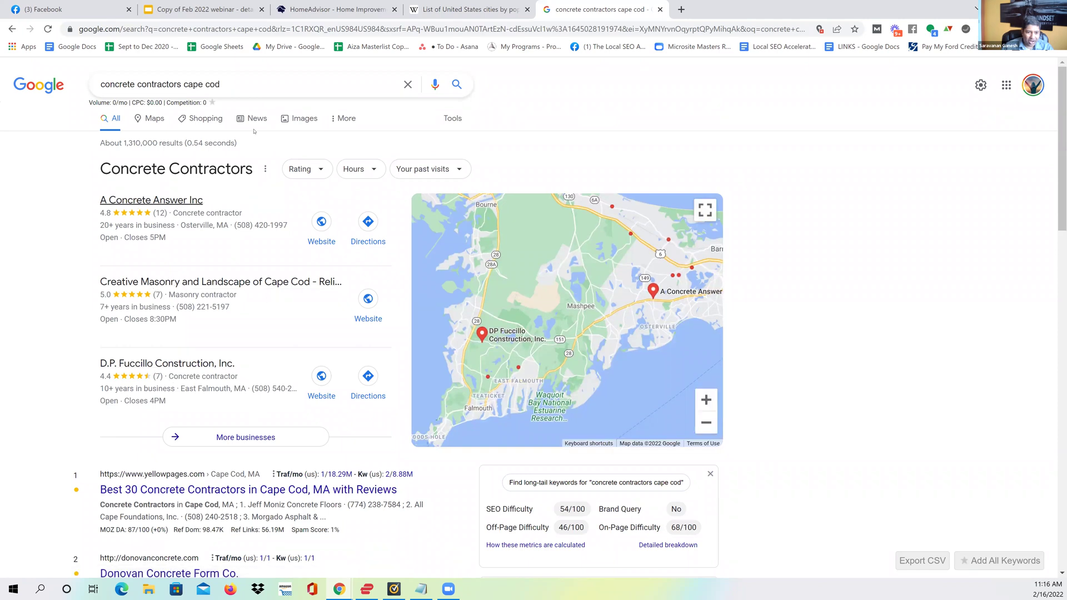
Step: Replace the whole query and search for "Fencing lees summit mo"
triple_click(219, 82)
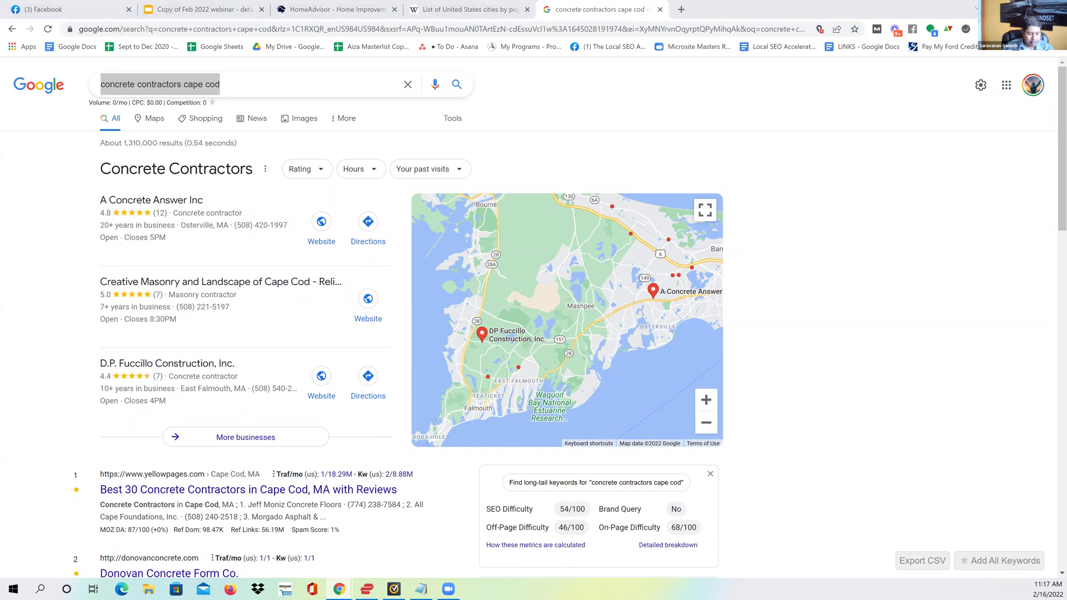
left_click(240, 84)
key("ctrl+a")
type("Fencing lees summit mo")
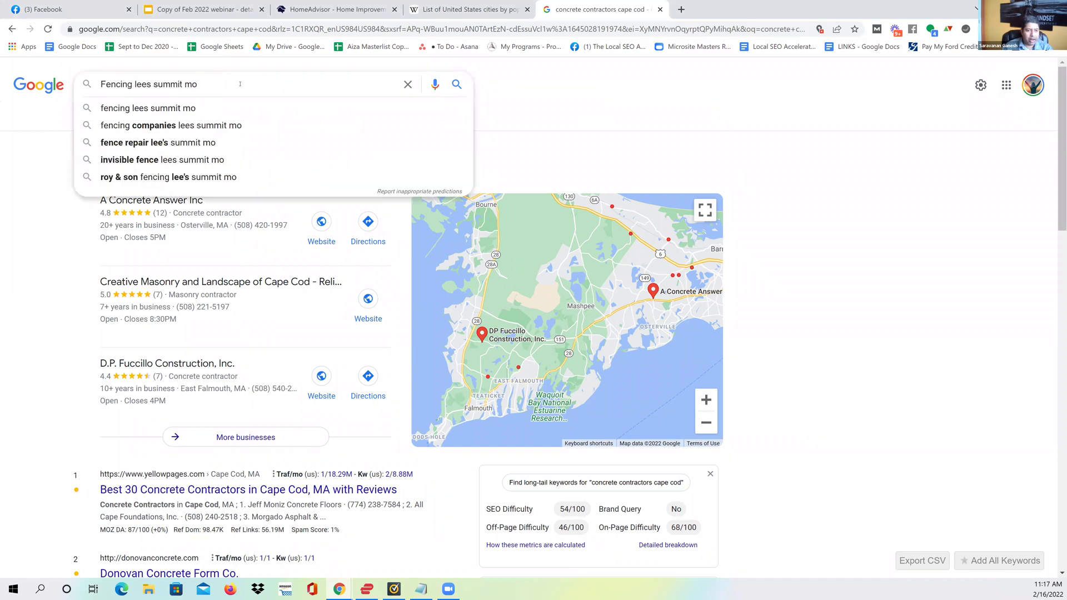
key("Return")
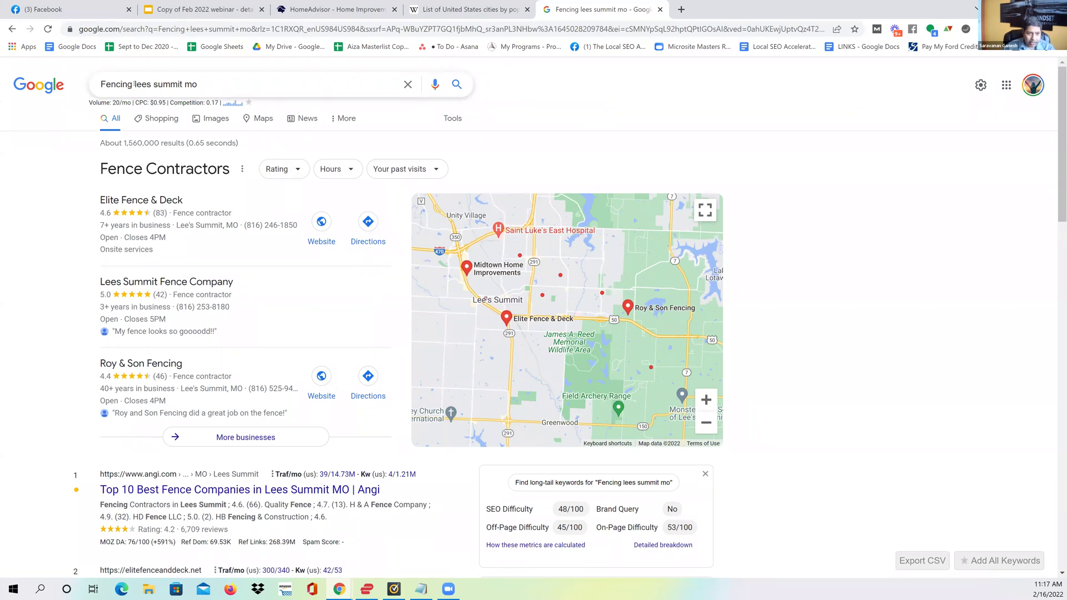
Step: Search for "population of lees summit mo" and return to the Lees Summit fencing results to review the local listings
left_click_drag(134, 84, 27, 80)
type("pop")
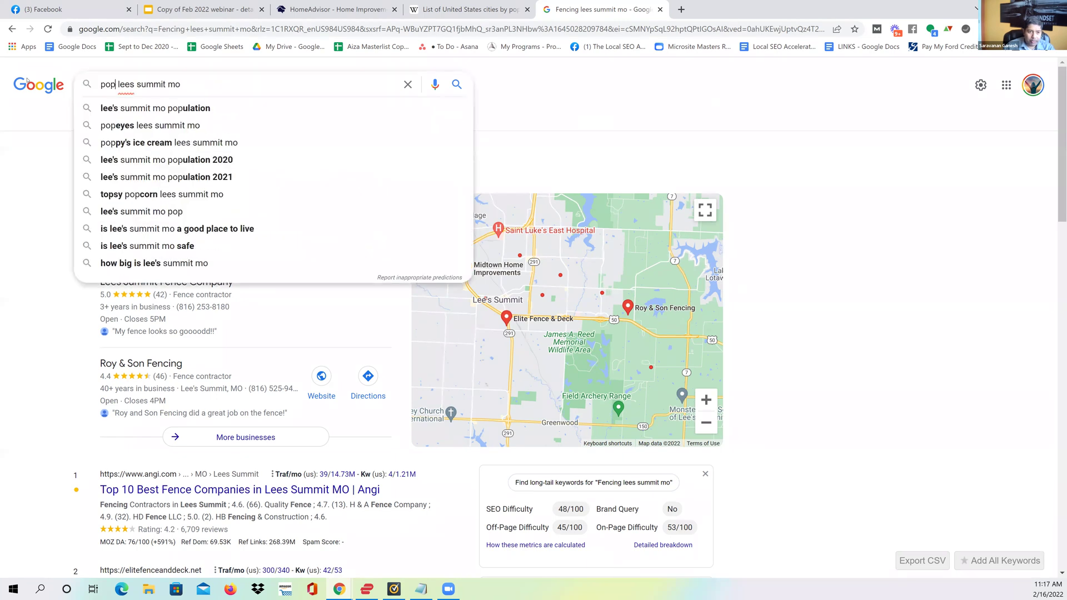
type("u")
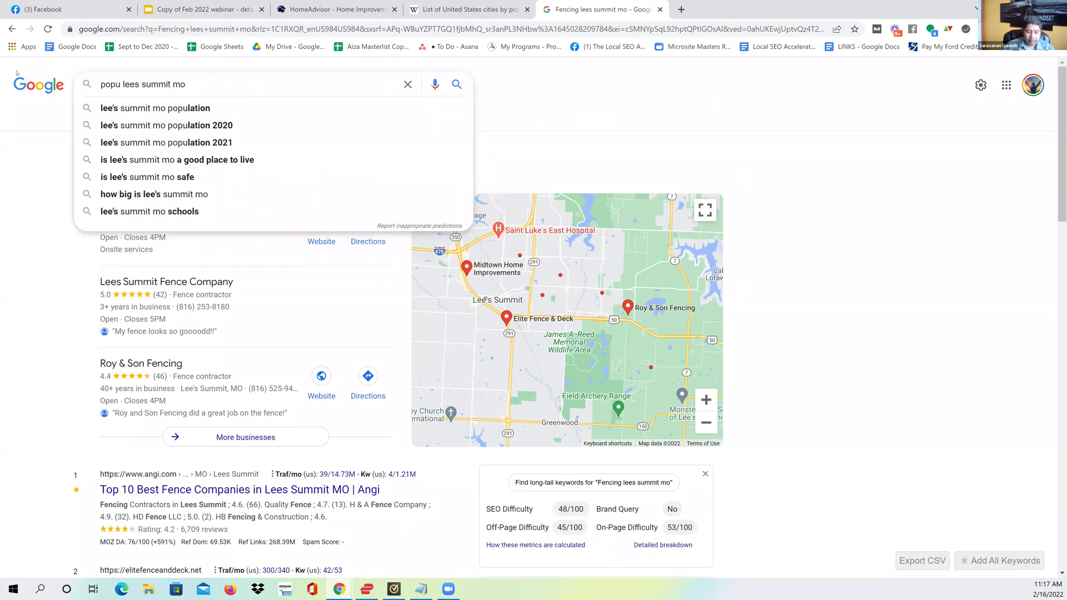
type("la")
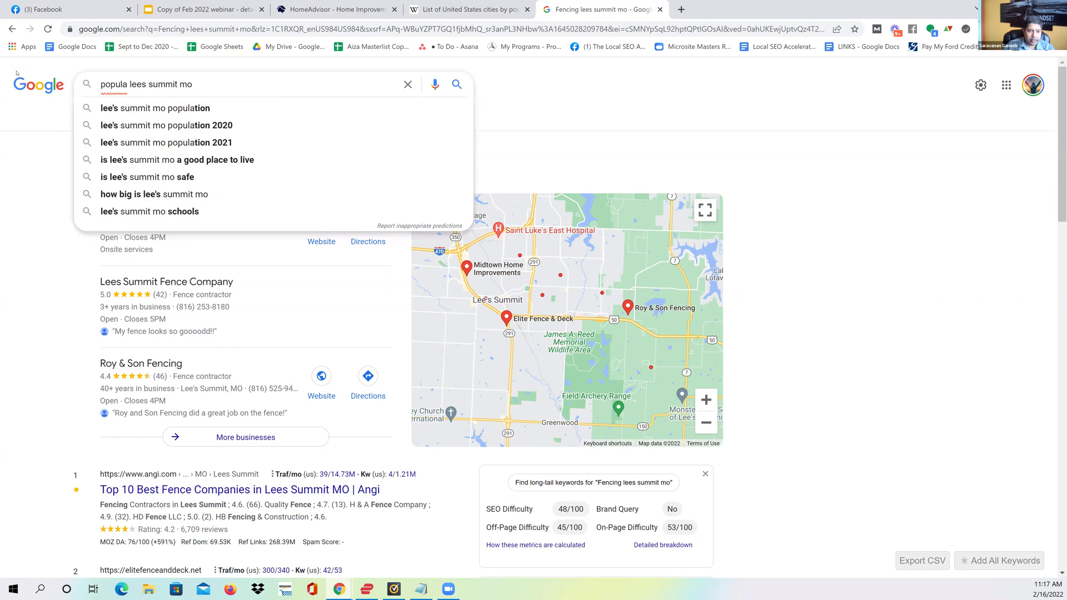
type("tion od")
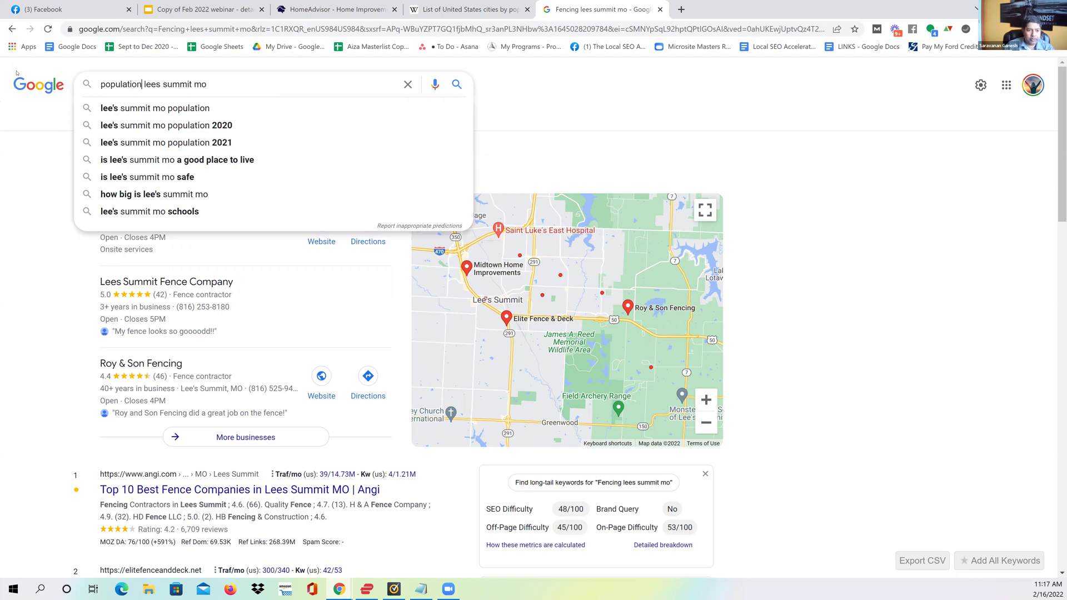
key("BackSpace")
type("f")
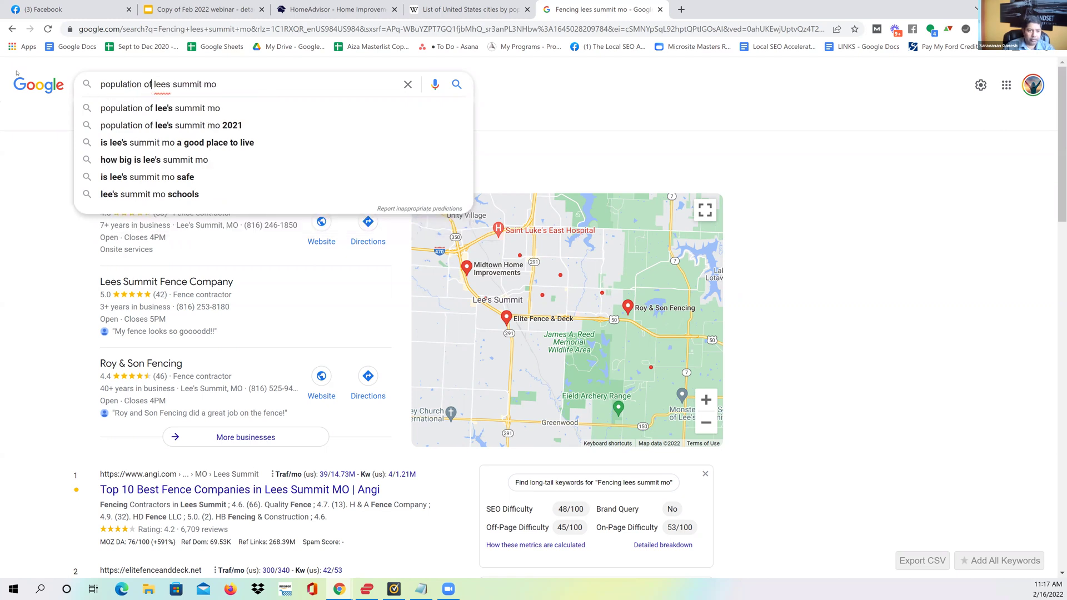
key("Return")
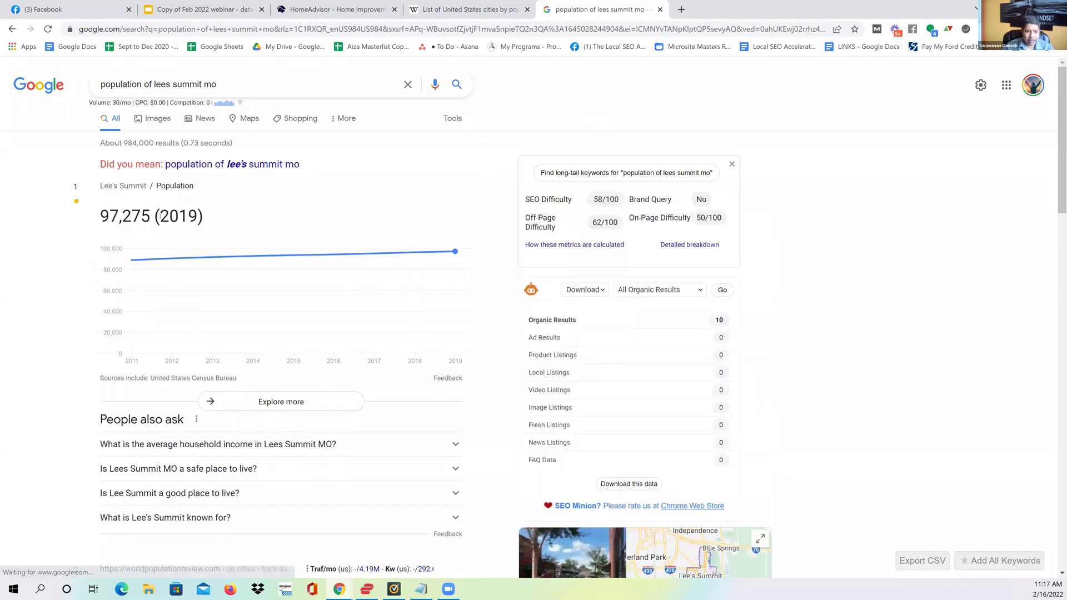
left_click(13, 30)
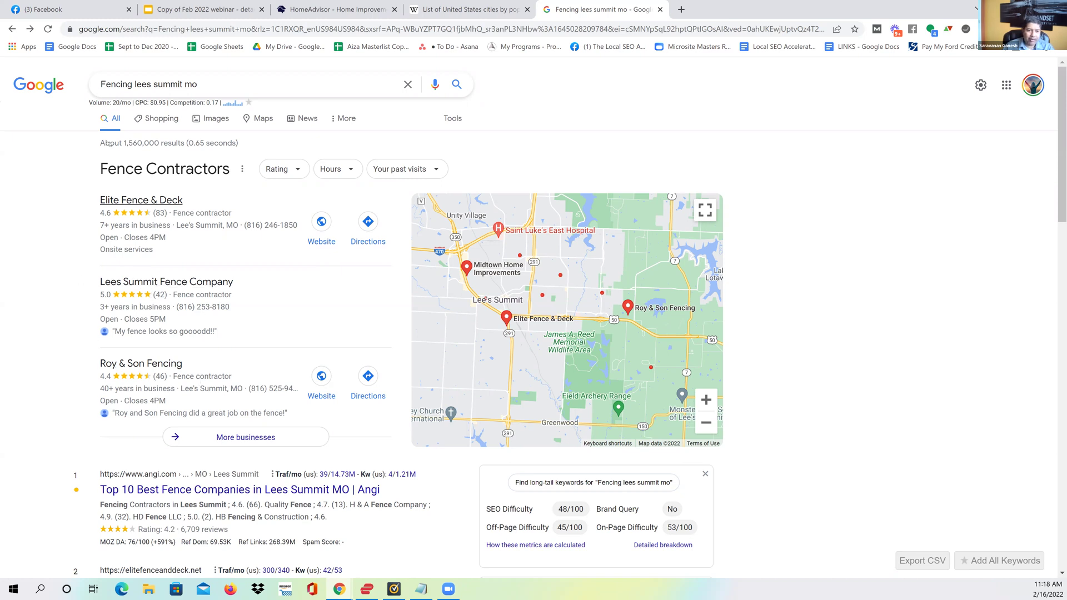
left_click_drag(192, 84, 93, 88)
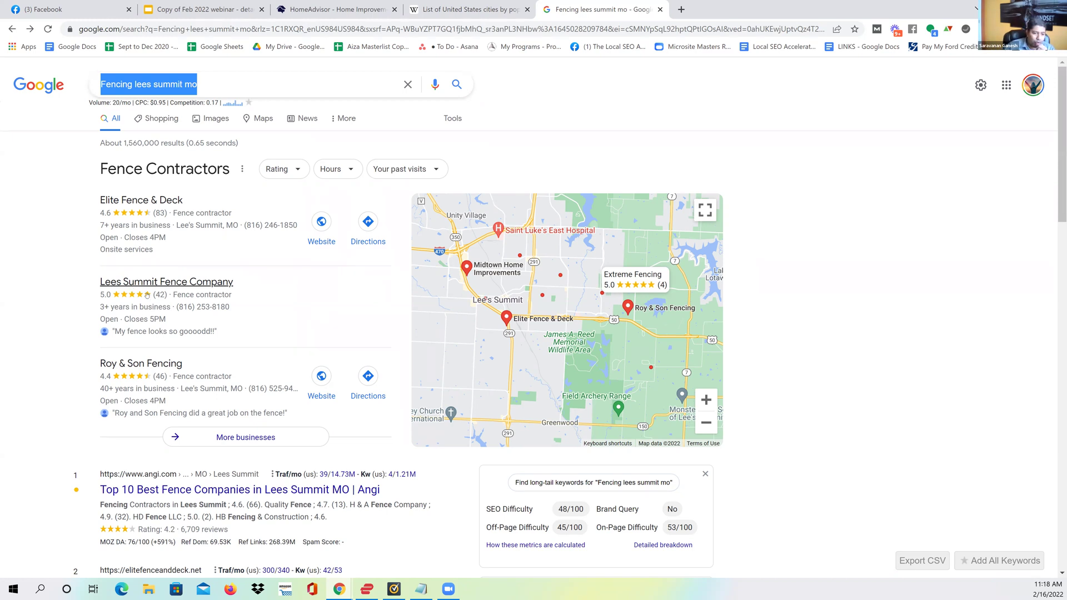
left_click(215, 85)
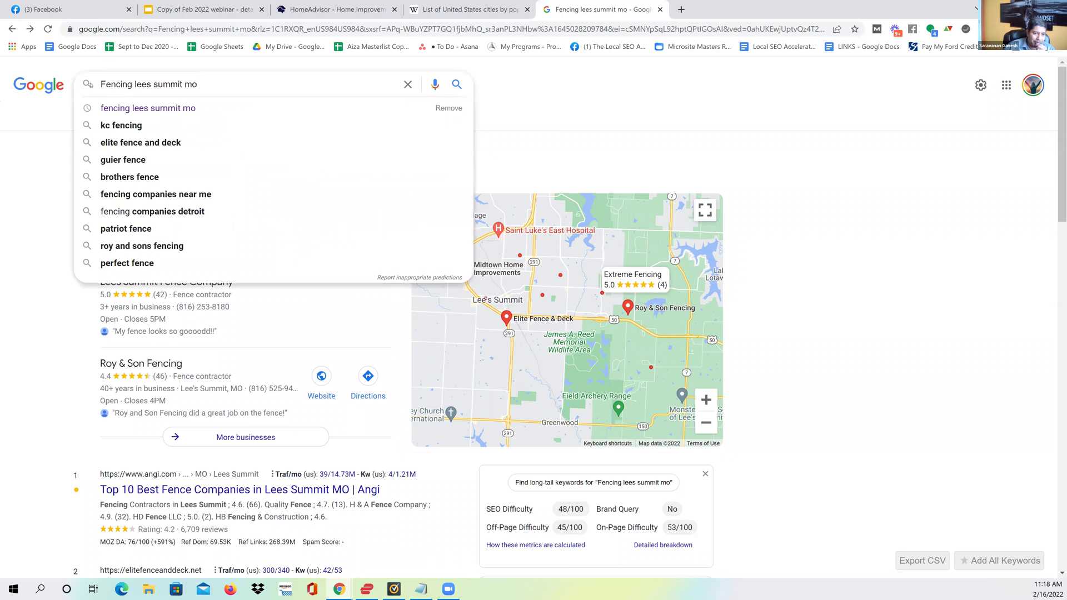
key("ctrl+a")
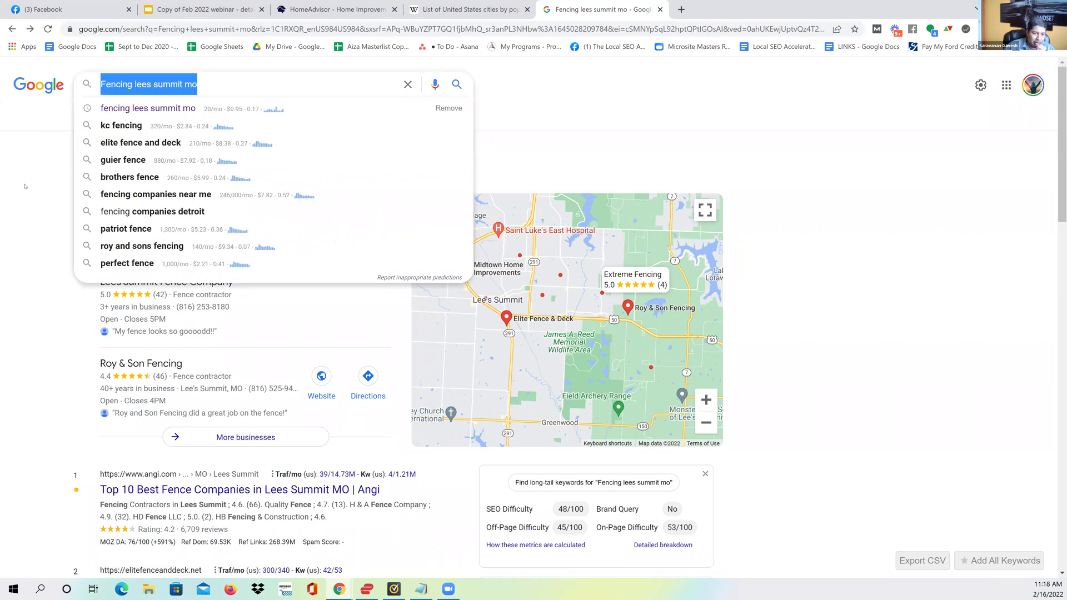
left_click(25, 186)
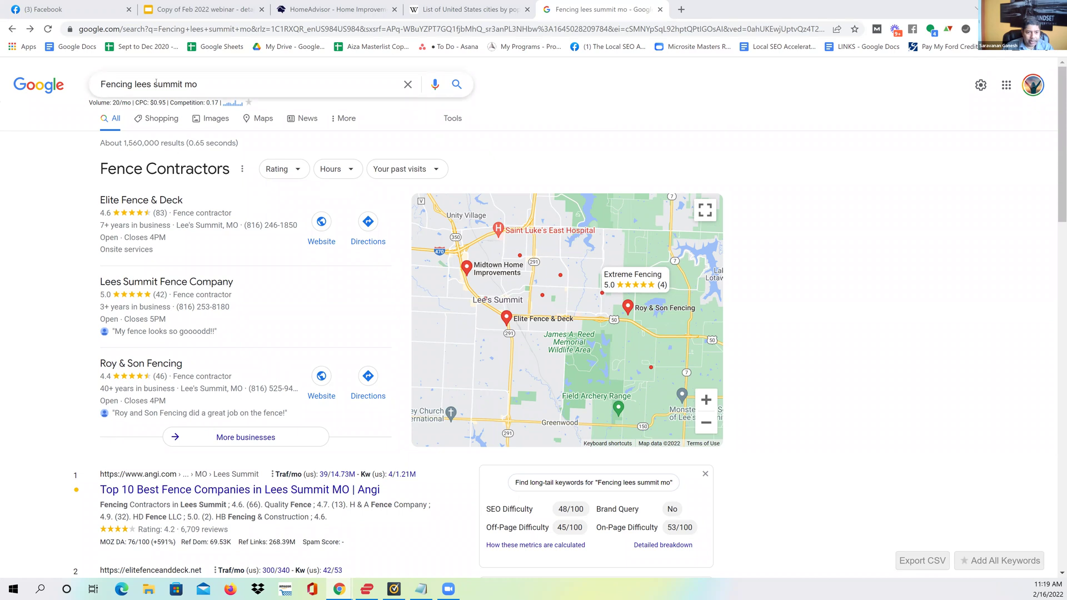
Step: Replace the query with "summit fencing pros", run the search, and return to the Lees Summit fencing results
left_click_drag(156, 82, 84, 84)
key("BackSpace")
key("BackSpace")
key("BackSpace")
type("fencing pros")
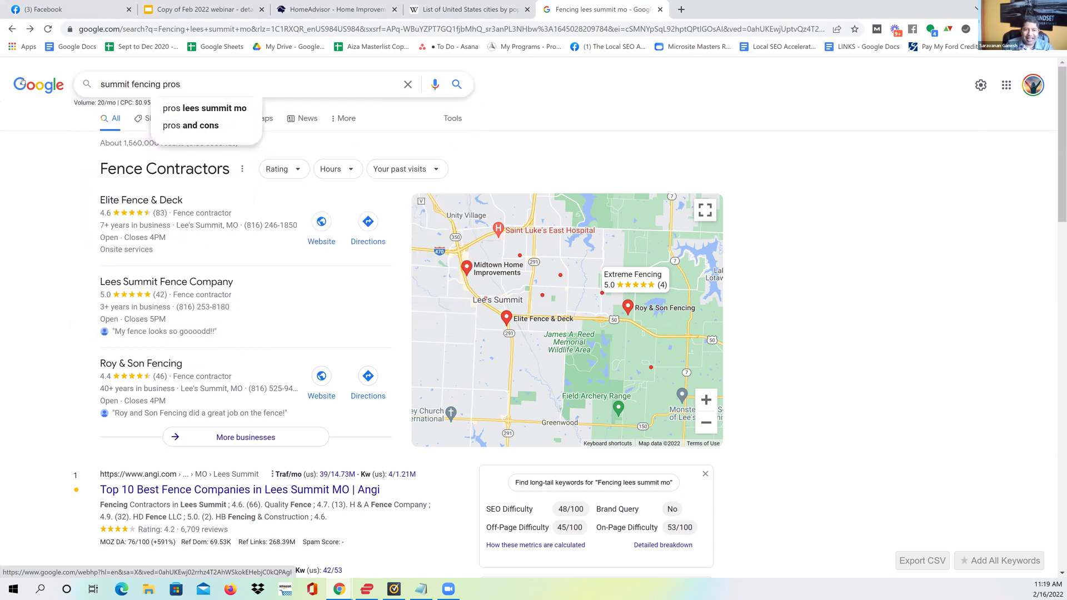
key("Return")
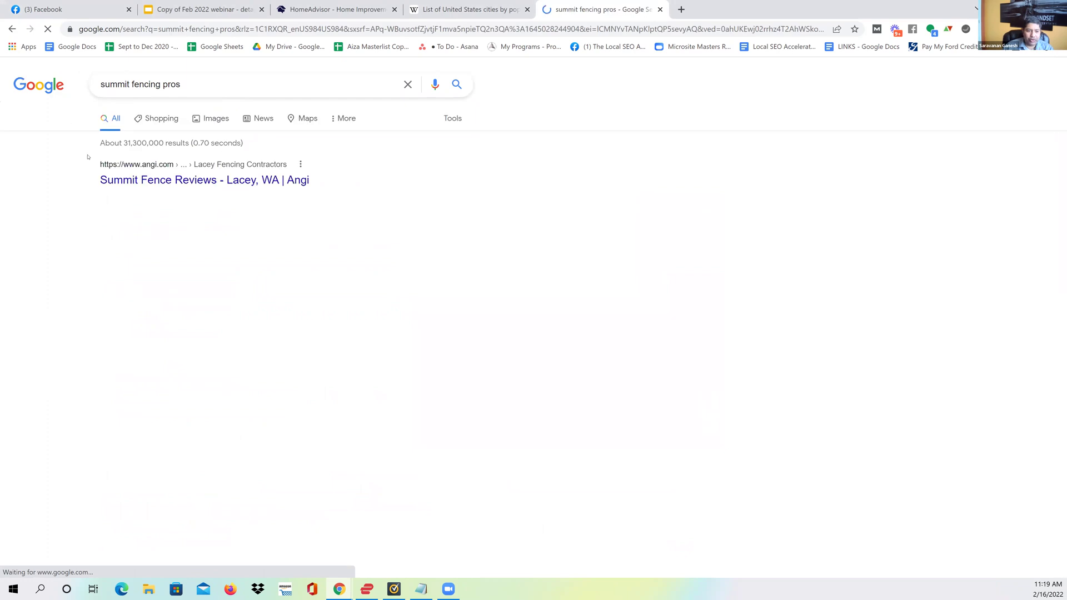
left_click(12, 29)
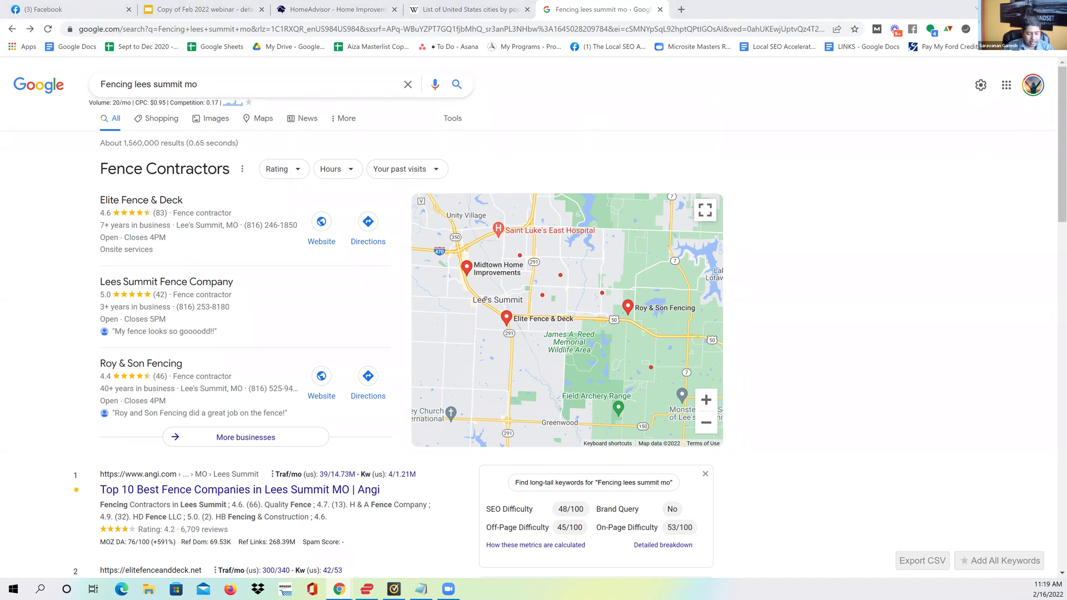
Step: Replace the whole query and search for "Solar Panel Cleaning Geelong"
key("ctrl+a")
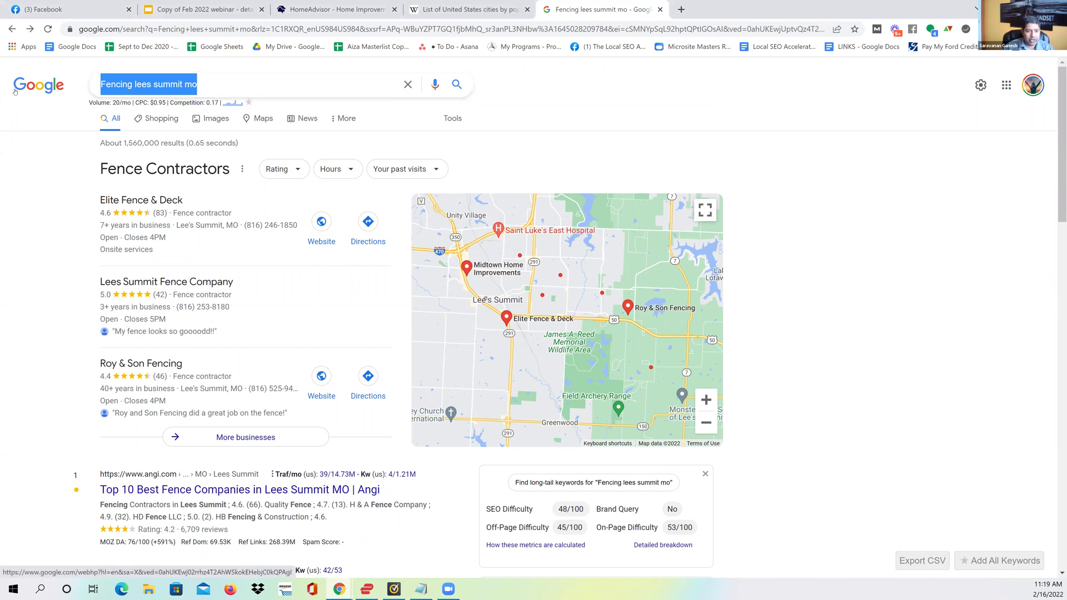
type("Solar Panel Cleaning Geelong")
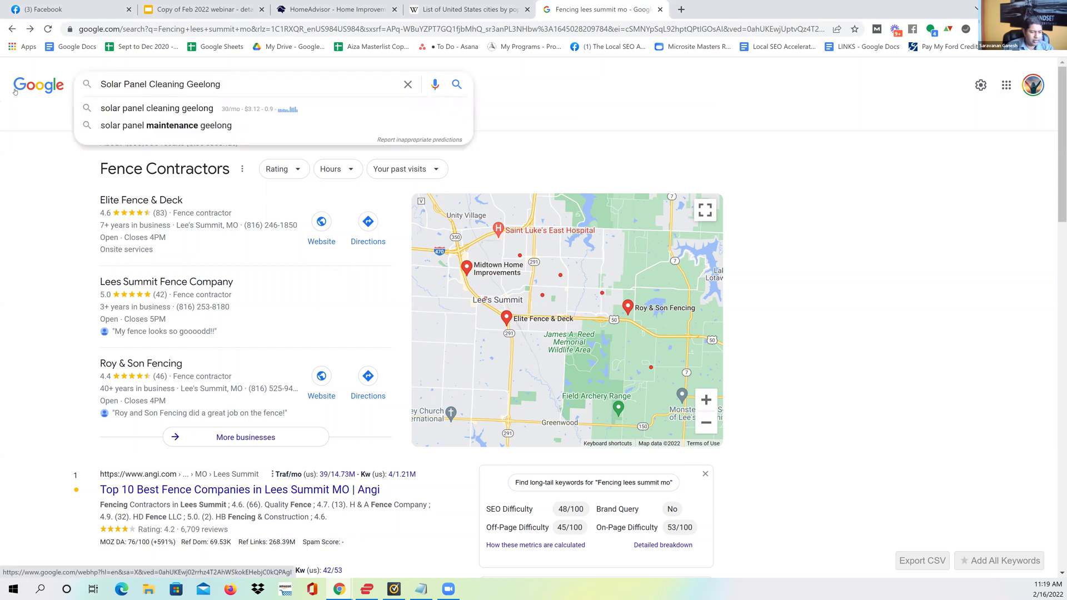
key("Return")
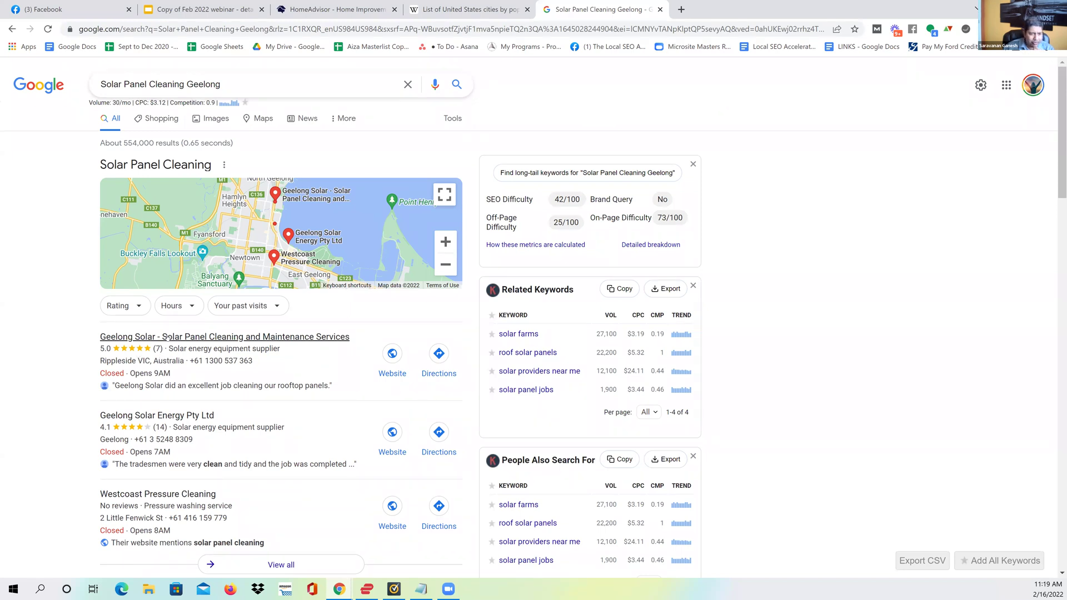
Step: Examine Geelong's location relative to the surrounding region and highlight the city name in the solar cleaning competitors' business names
double_click(185, 84)
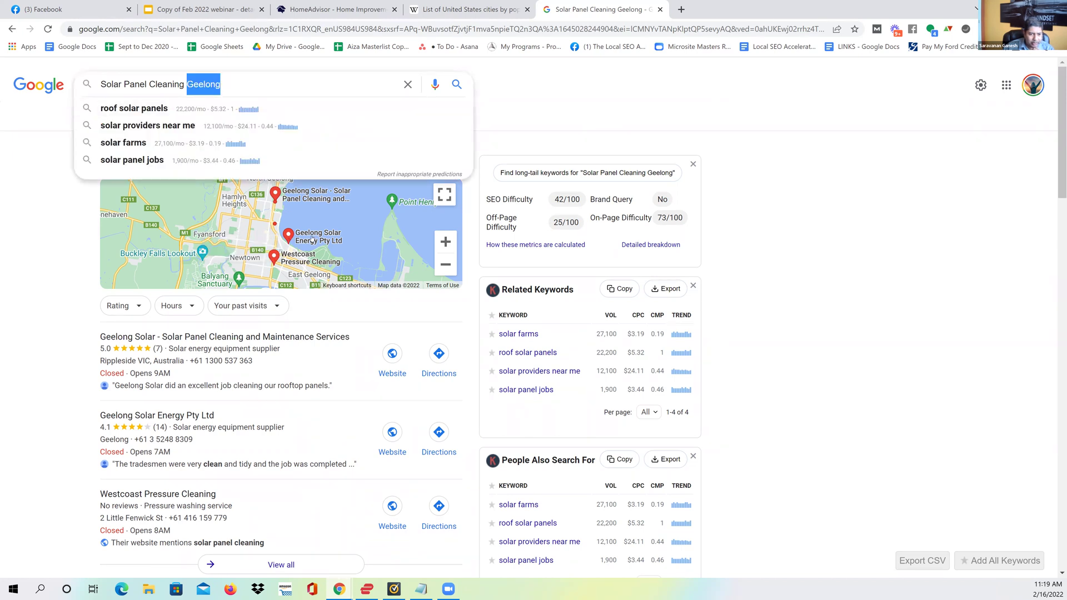
scroll(314, 236, "down", 3)
scroll(314, 236, "down", 3)
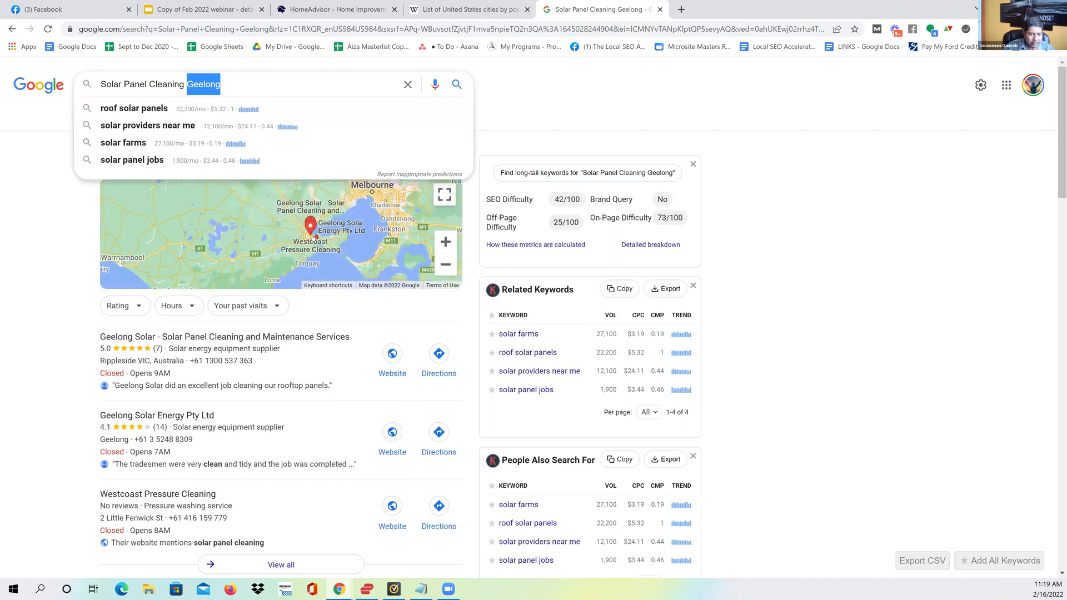
scroll(314, 236, "down", 2)
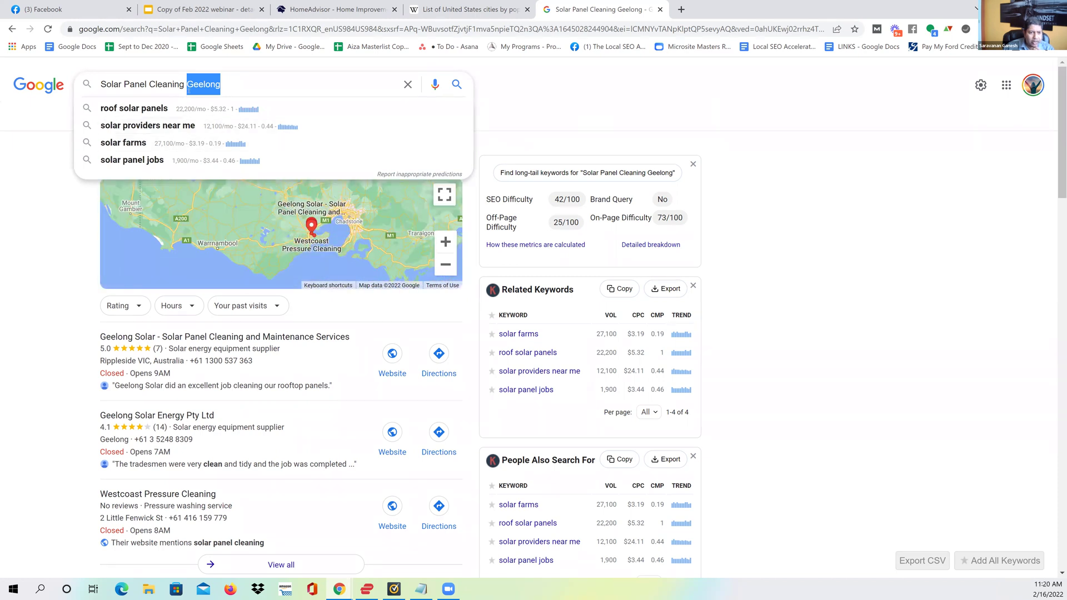
left_click_drag(184, 85, 86, 87)
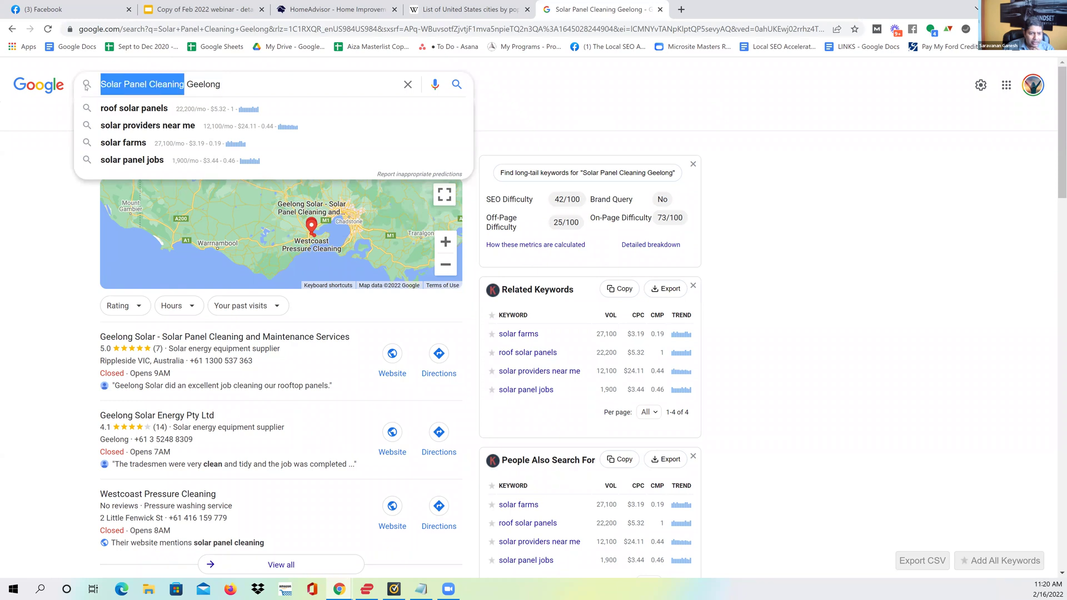
left_click(53, 278)
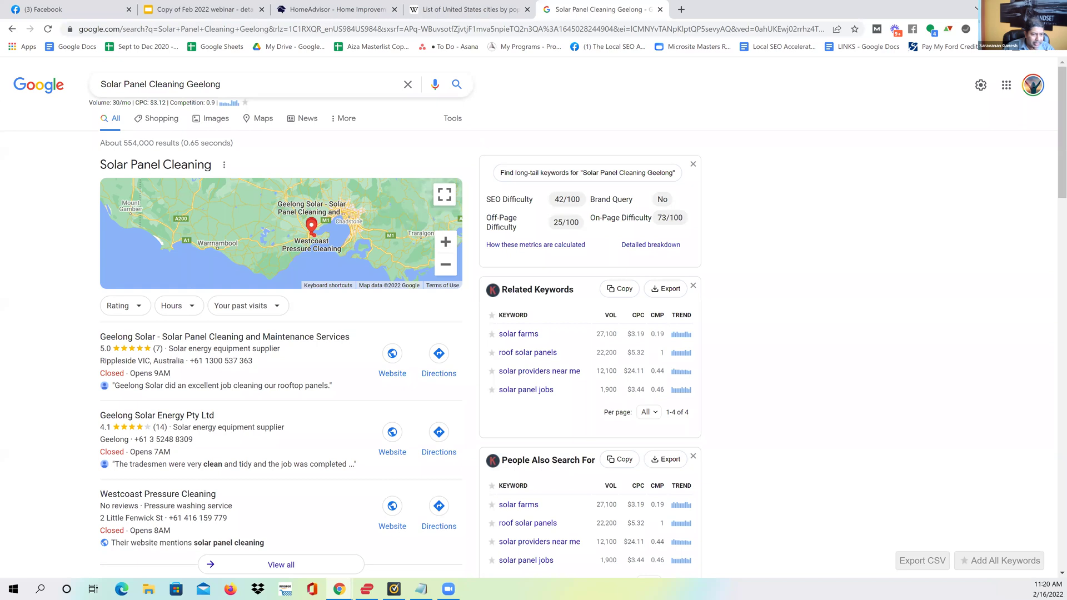
mouse_move(306, 219)
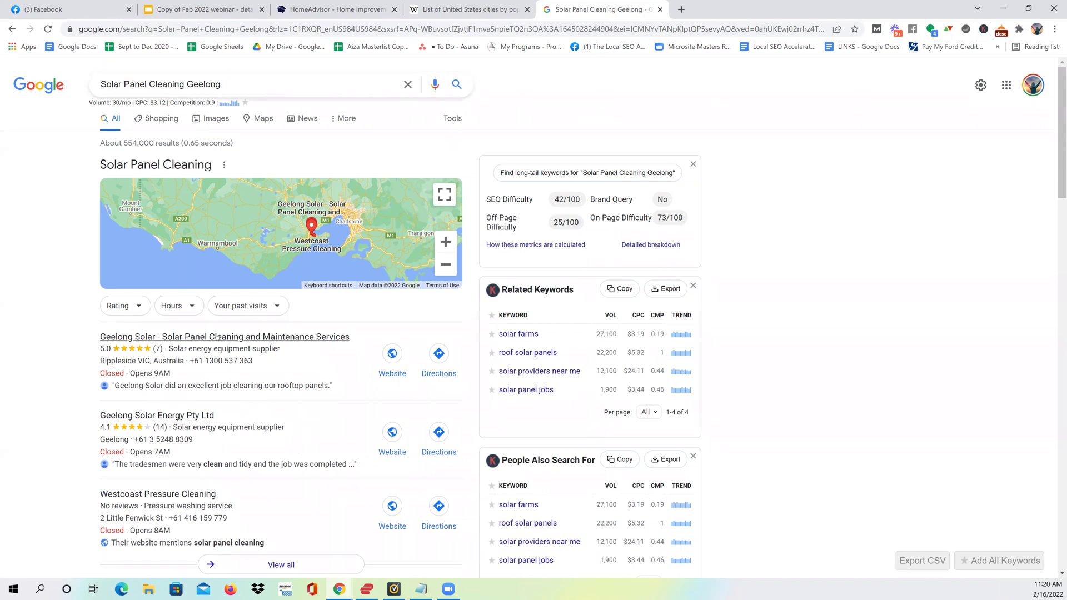
left_click_drag(104, 338, 150, 338)
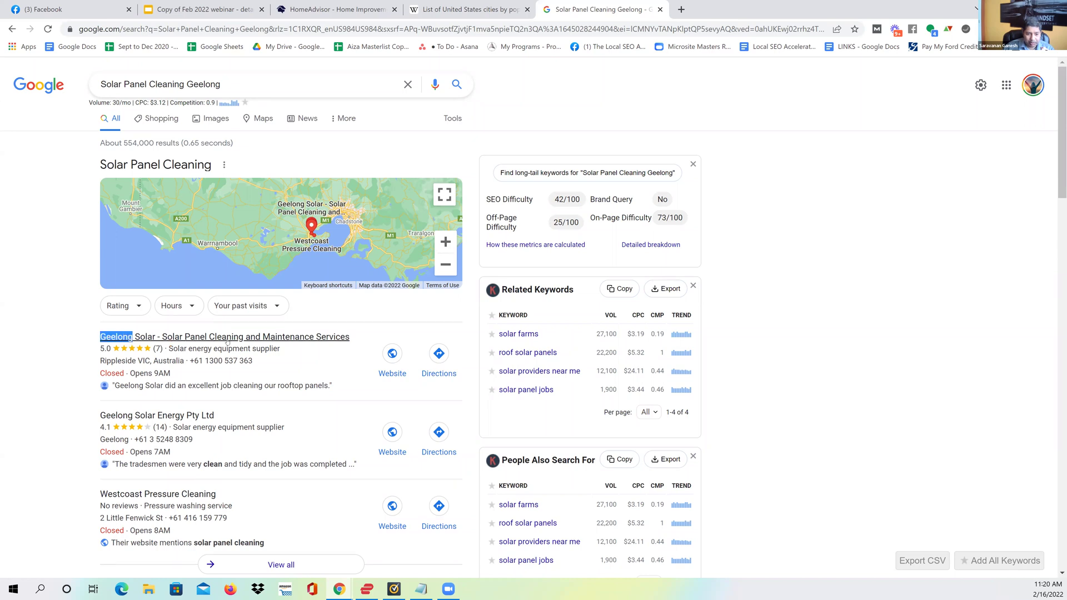
left_click_drag(101, 416, 134, 415)
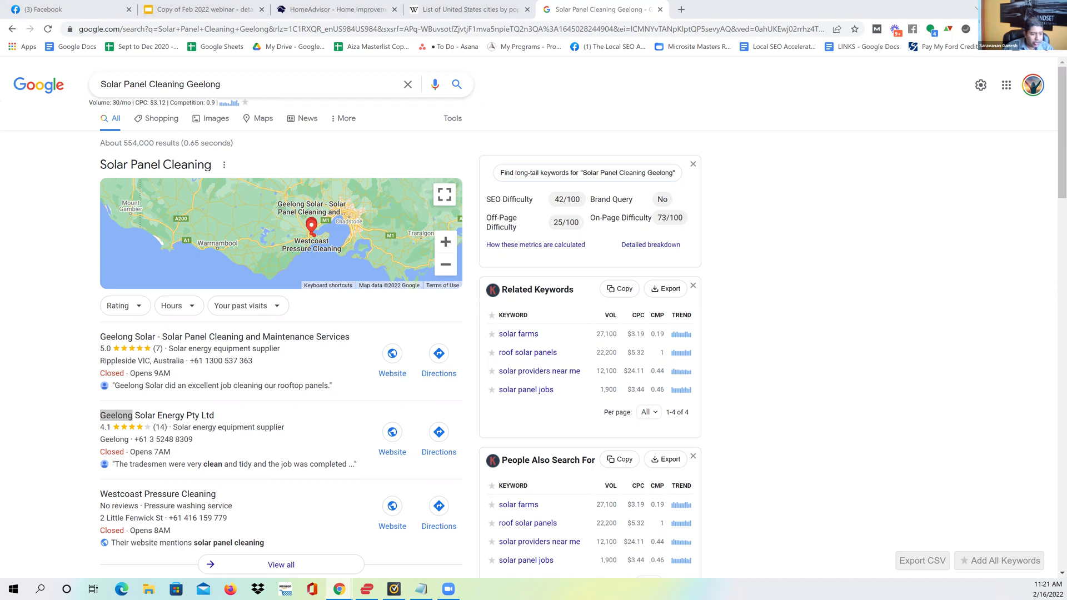
Step: Search for "regina population" and return to the Geelong solar panel cleaning results
left_click_drag(242, 88, 96, 85)
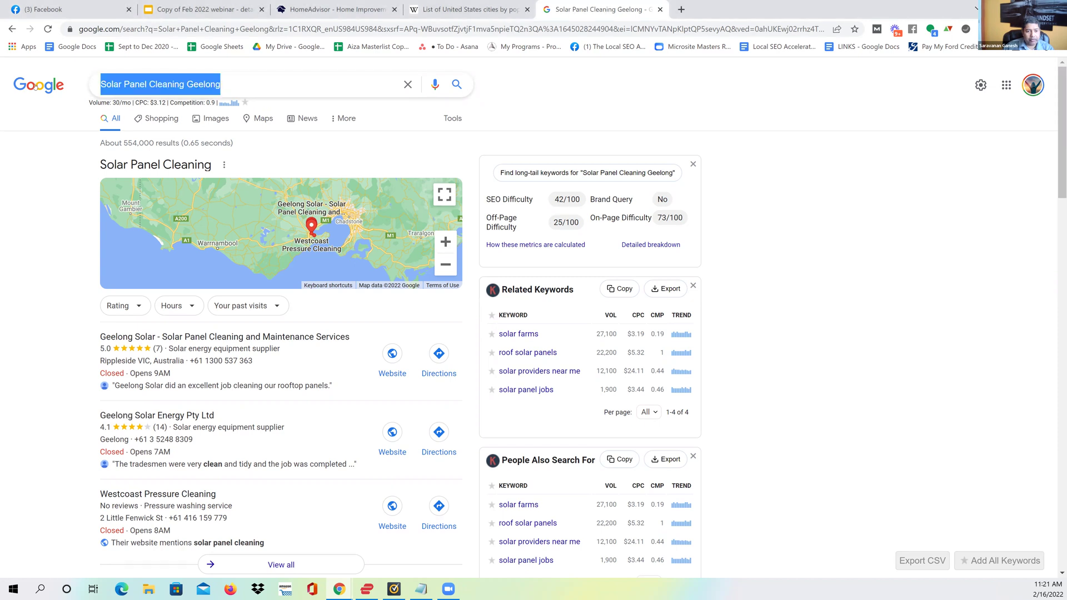
type("regina")
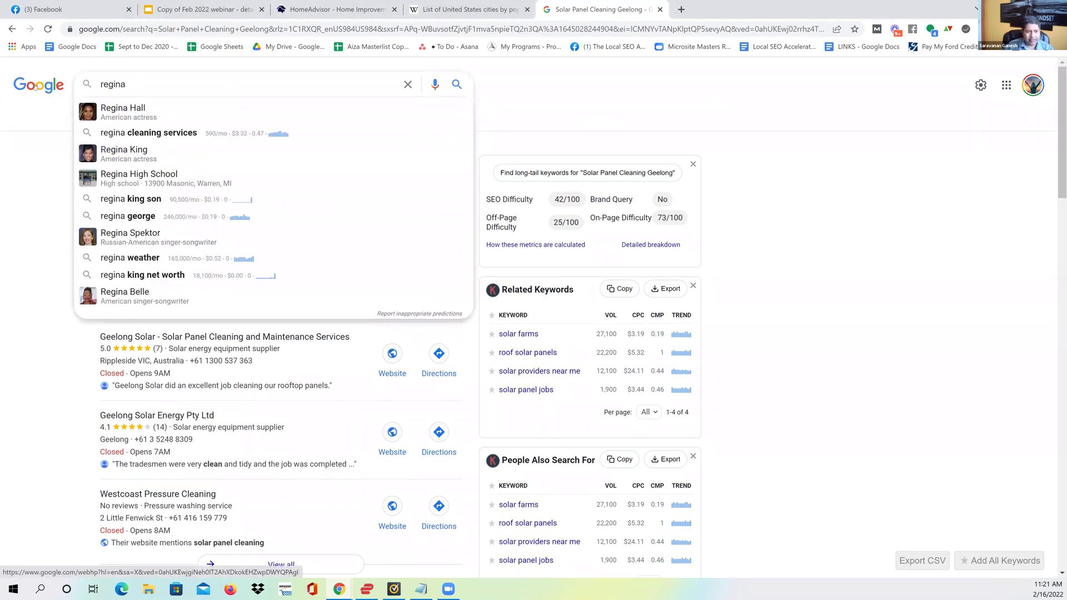
type(" pop")
key("Down")
key("Return")
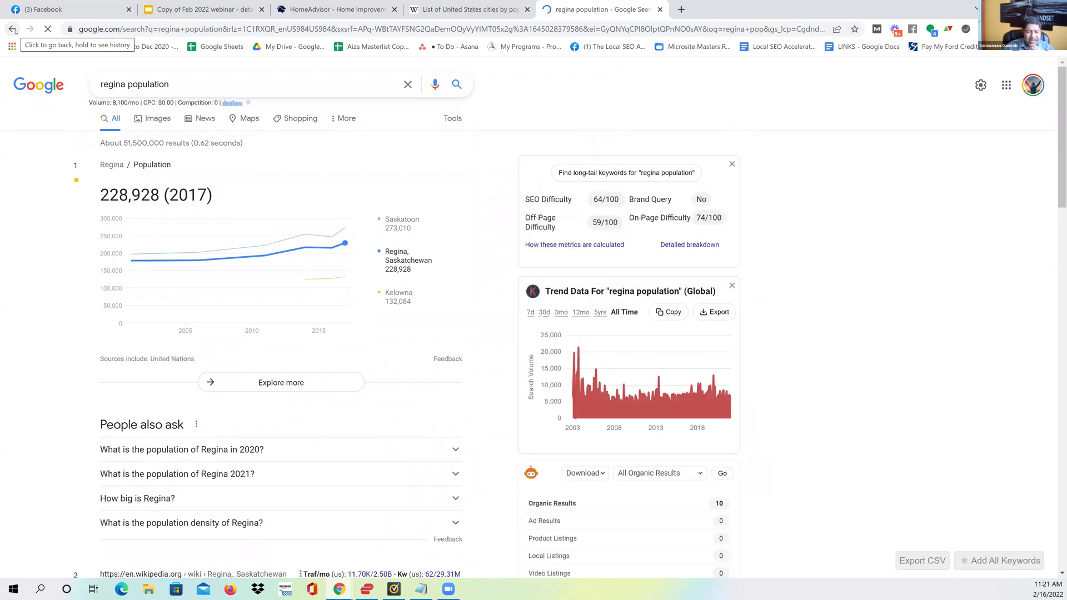
left_click(12, 28)
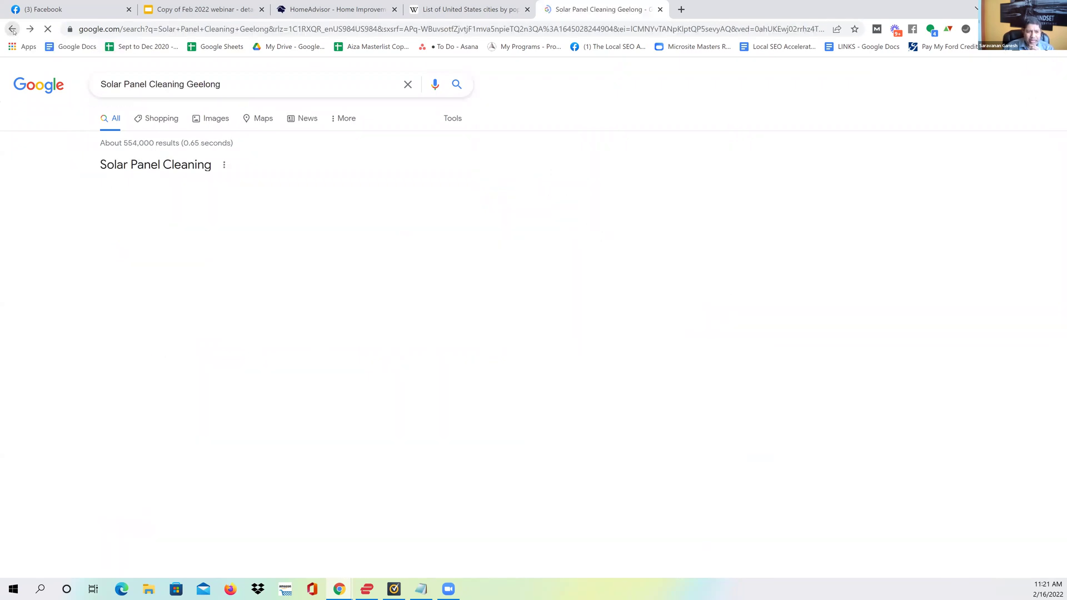
Step: Replace the whole query and search for "Tile Fitter Regina"
triple_click(254, 84)
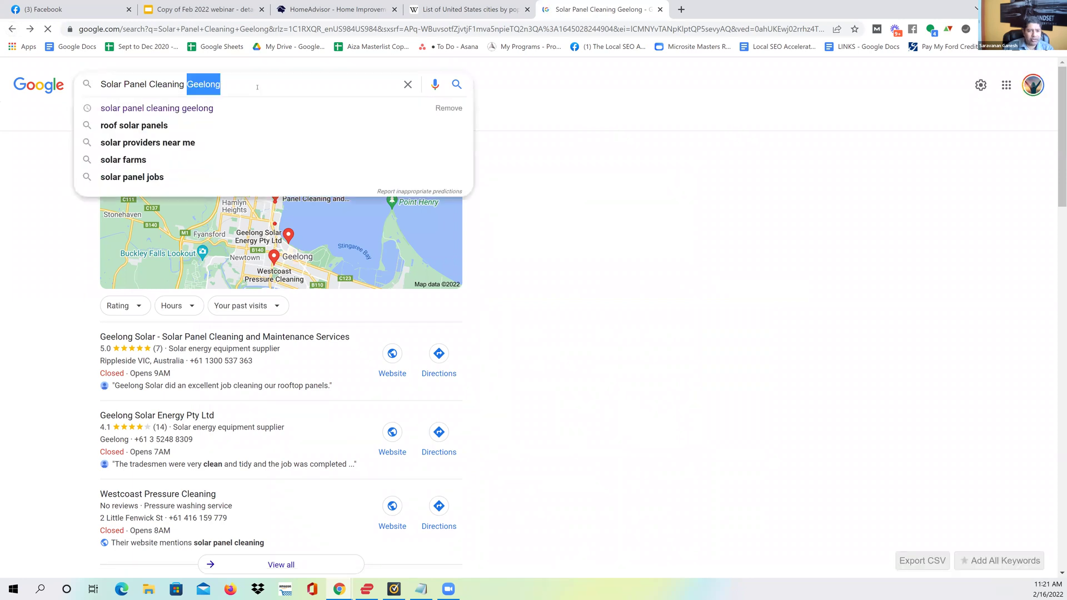
type("Tile Filter Regina")
key("Return")
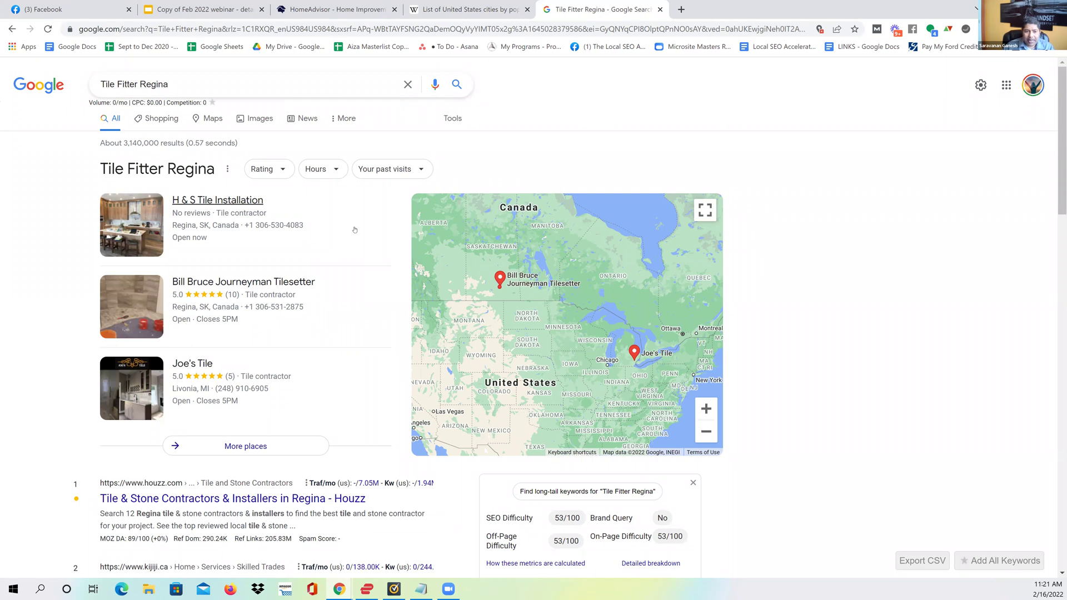
Step: Open the full list of Regina tile fitters, review the first three business profiles, and return to the search results
left_click(258, 448)
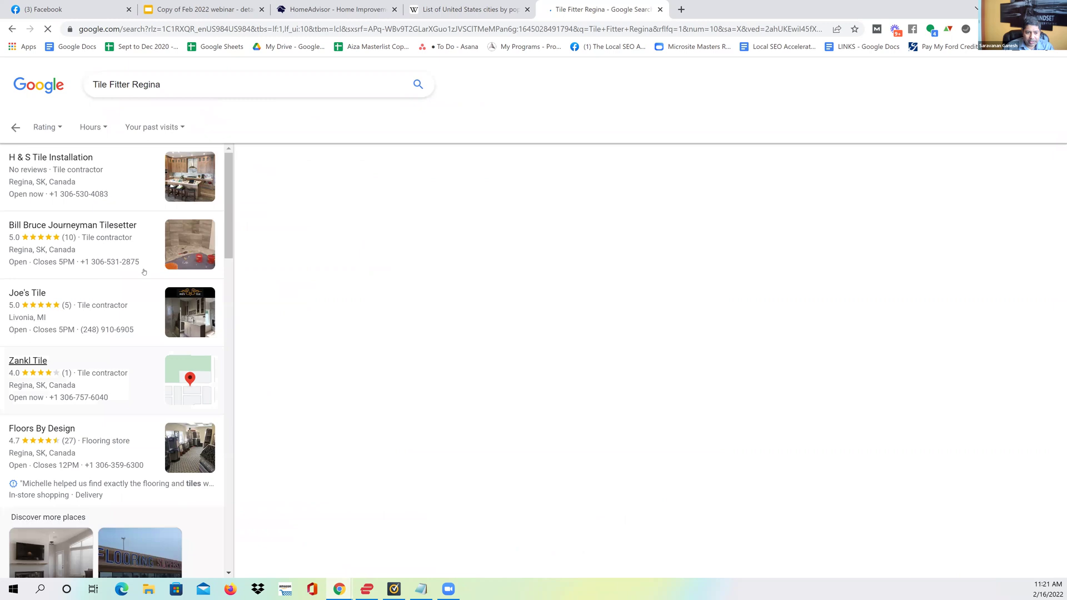
left_click(55, 158)
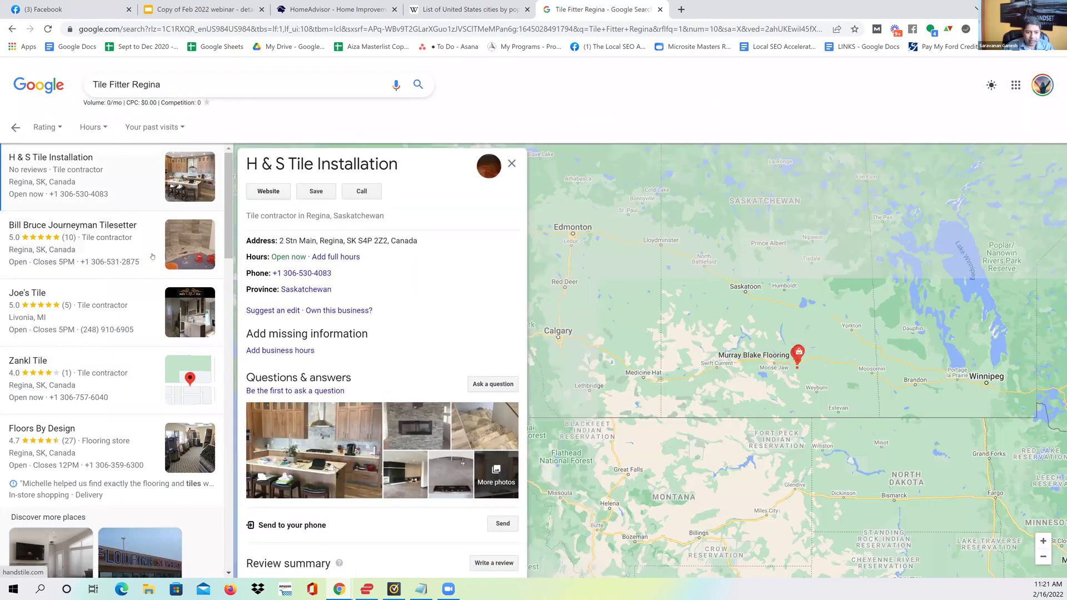
left_click(152, 256)
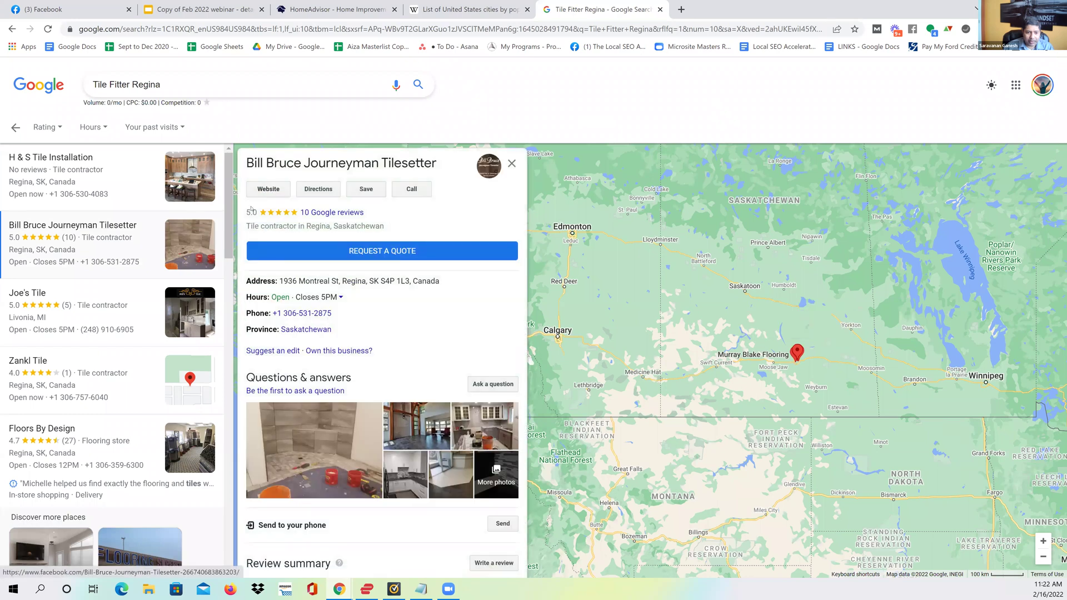
left_click(122, 303)
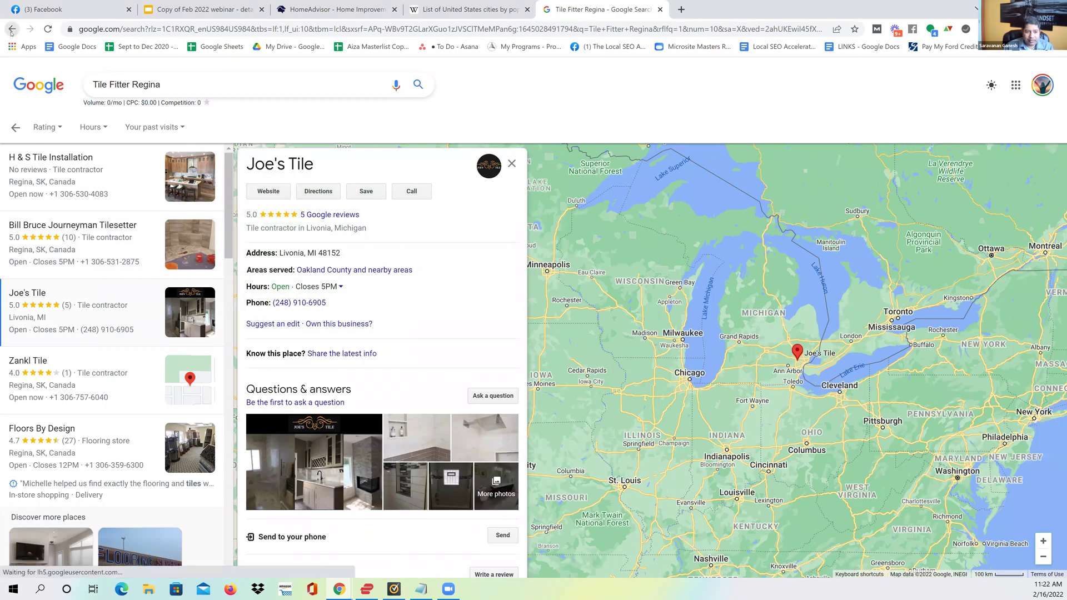
left_click(11, 29)
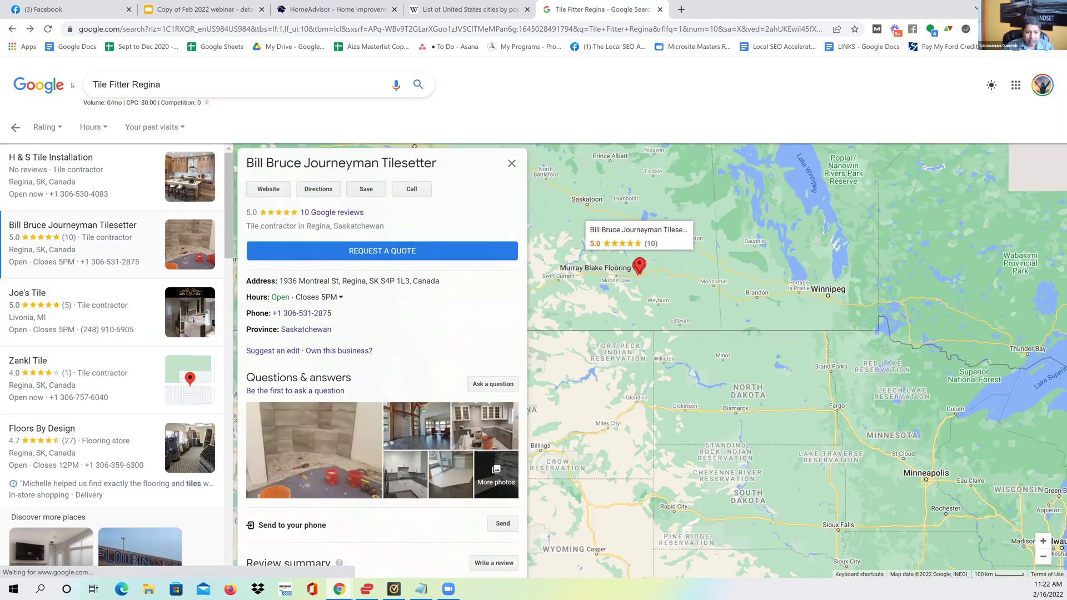
left_click(12, 29)
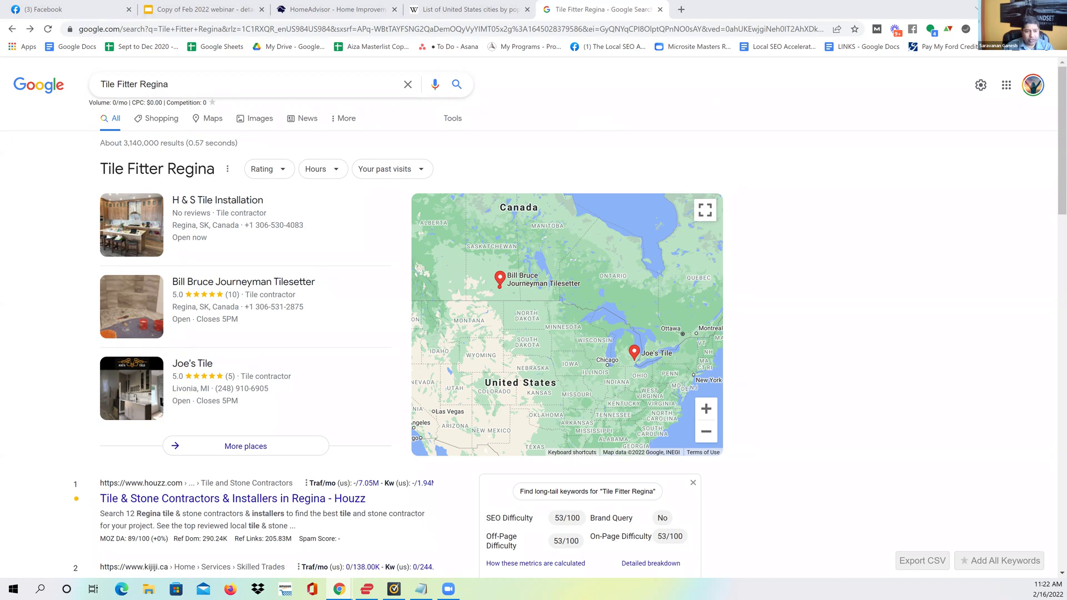
Step: Search for "suffolk county population" and examine the county's population figure
key("ctrl+a")
type("Suffolk County")
type("pop")
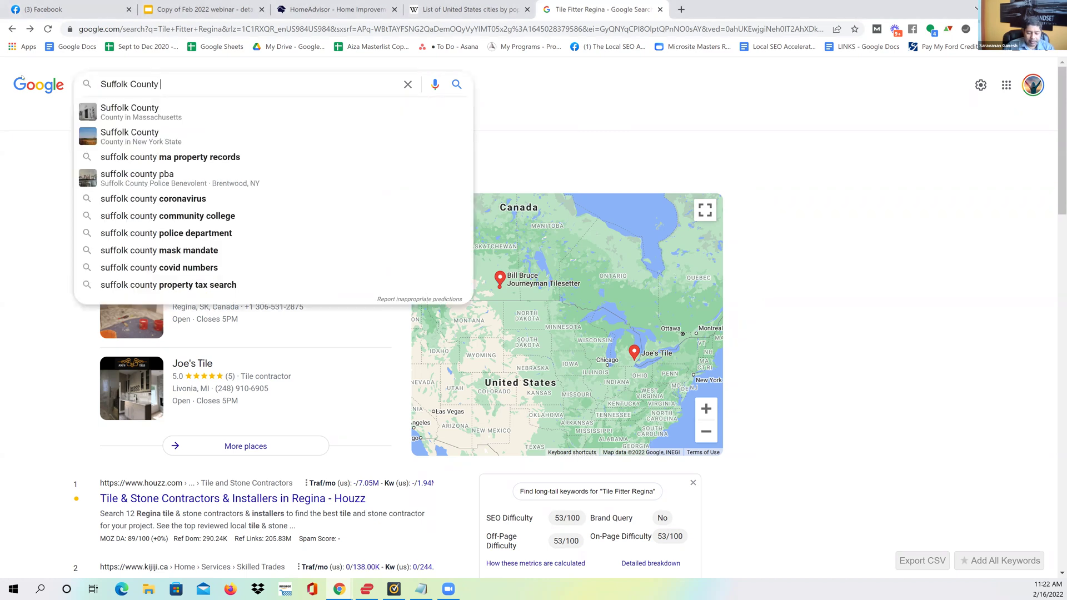
key("Down")
key("Return")
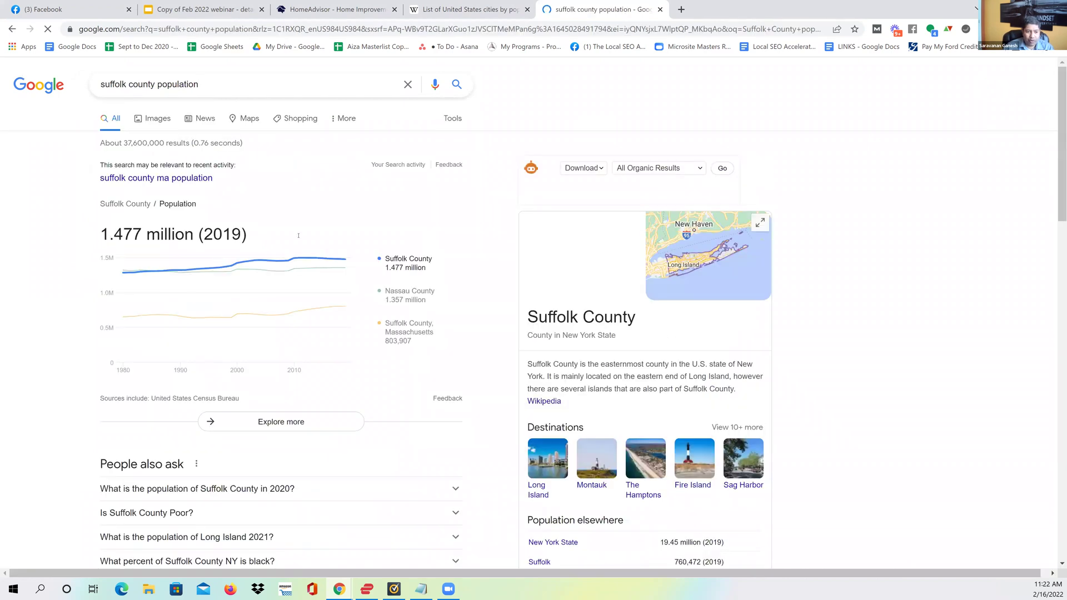
left_click_drag(110, 235, 299, 238)
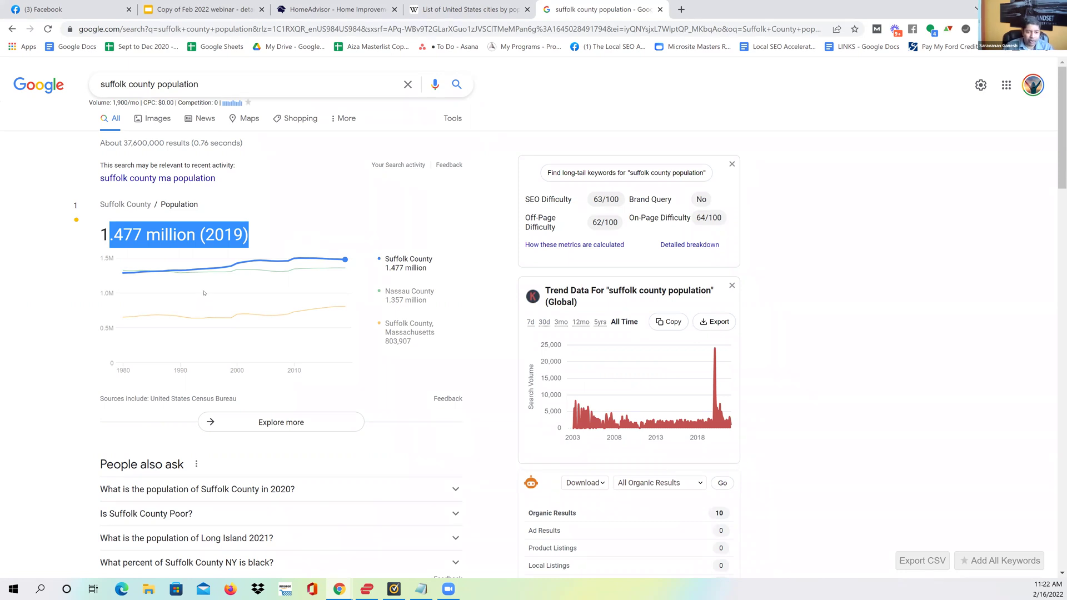
left_click(113, 233)
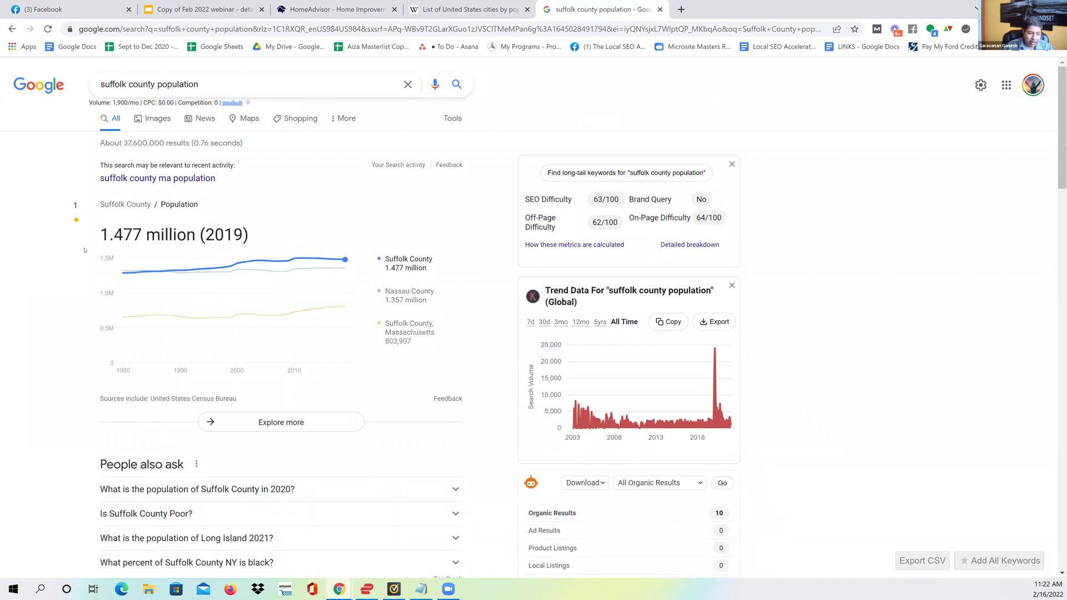
mouse_move(100, 234)
left_mouse_down()
mouse_move(216, 235)
mouse_move(89, 230)
left_mouse_up()
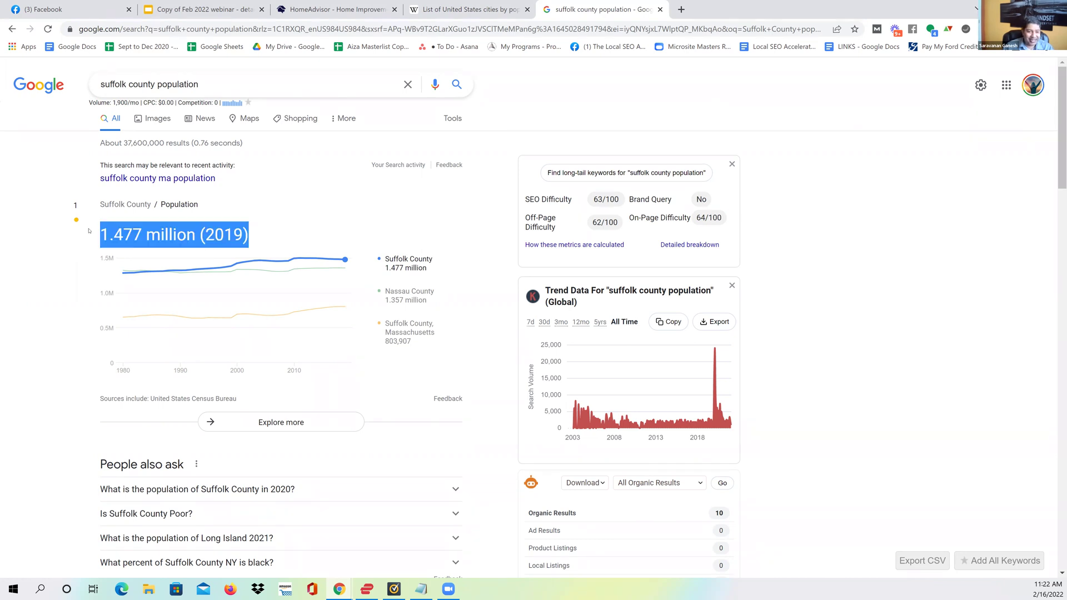
left_click(185, 236)
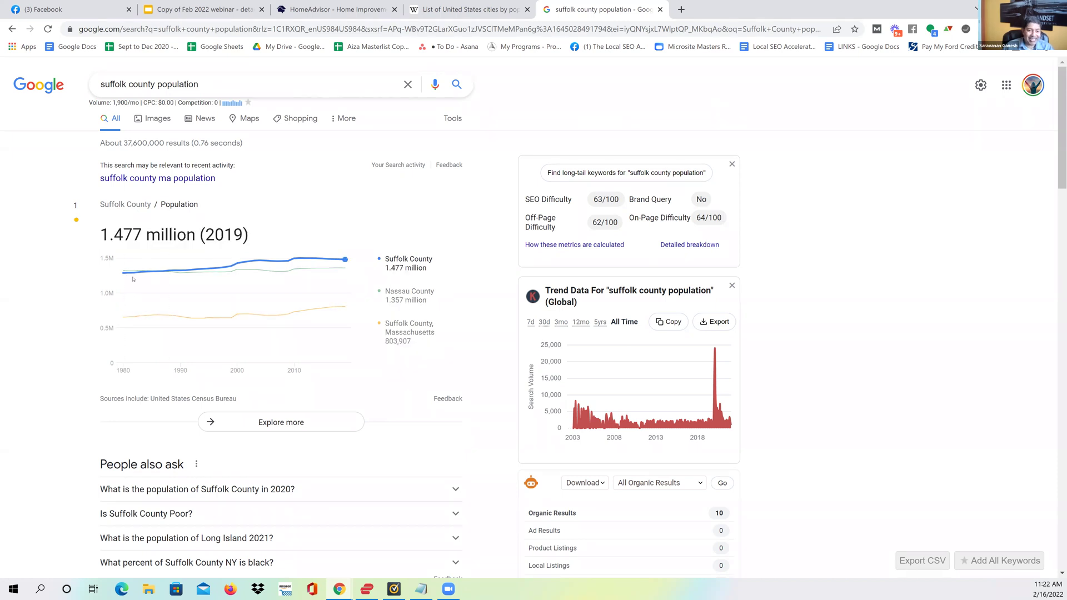
Step: Go back through the previous searches to the "Fencing lees summit mo" results
double_click(154, 85)
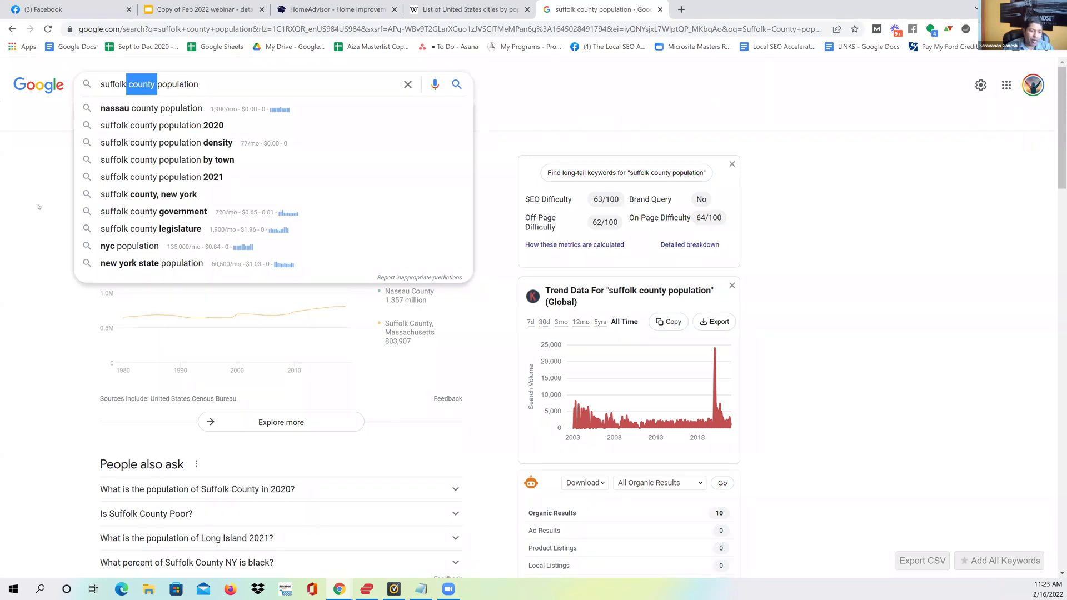
left_click(1, 165)
left_click(12, 29)
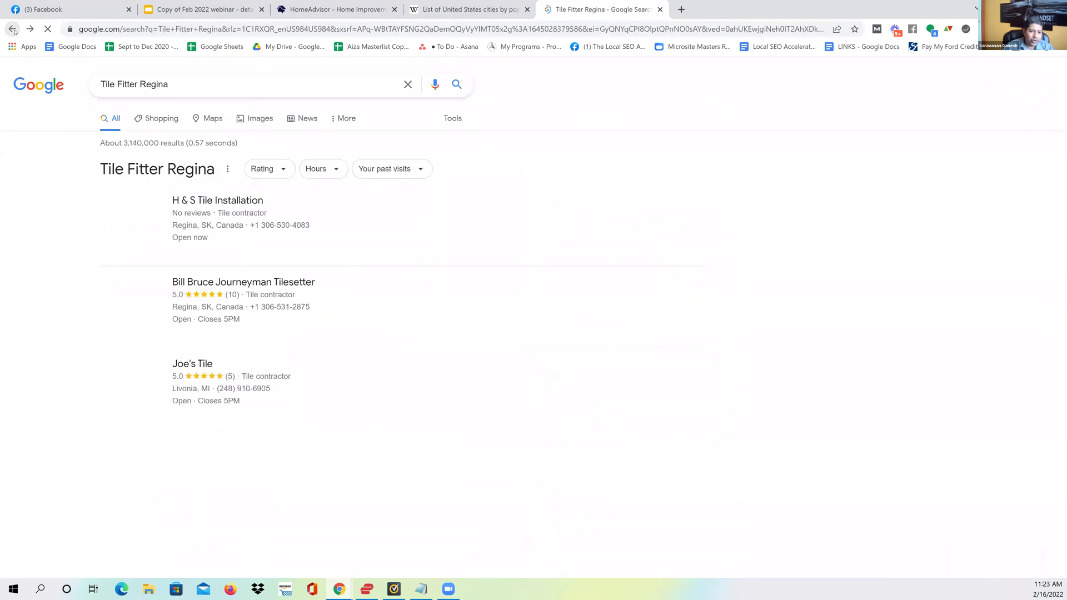
left_click(12, 29)
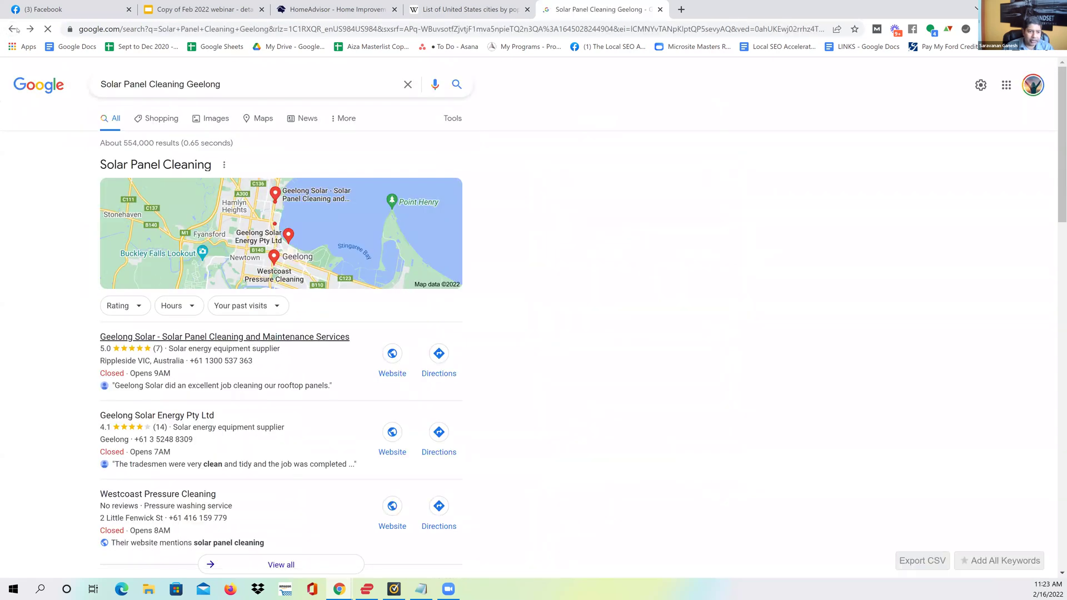
left_click(13, 29)
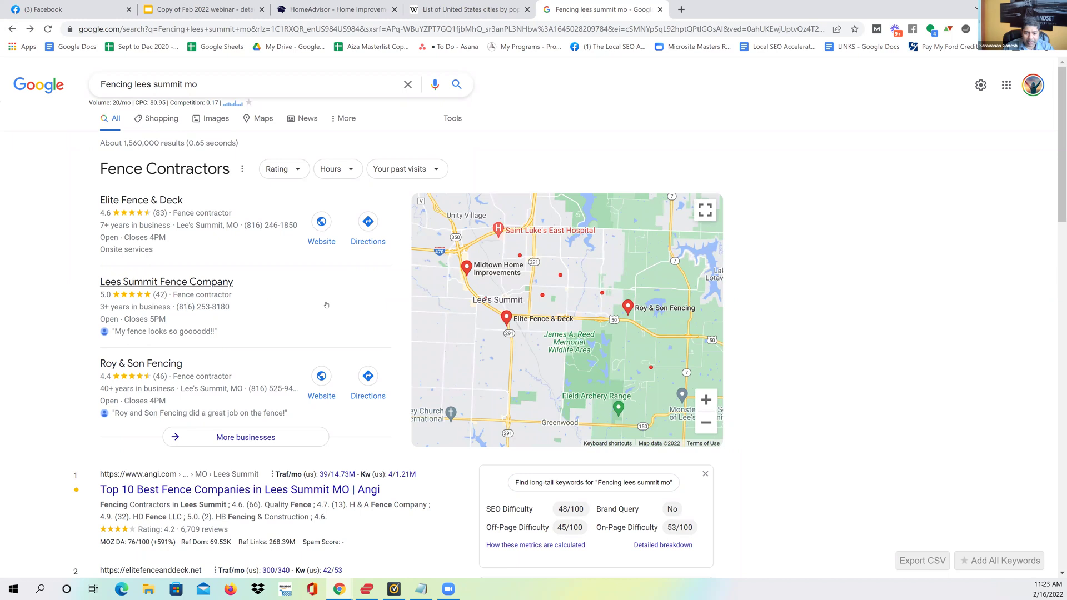
Step: Replace the whole fencing query and search for "weed control price"
left_click_drag(221, 83, 100, 84)
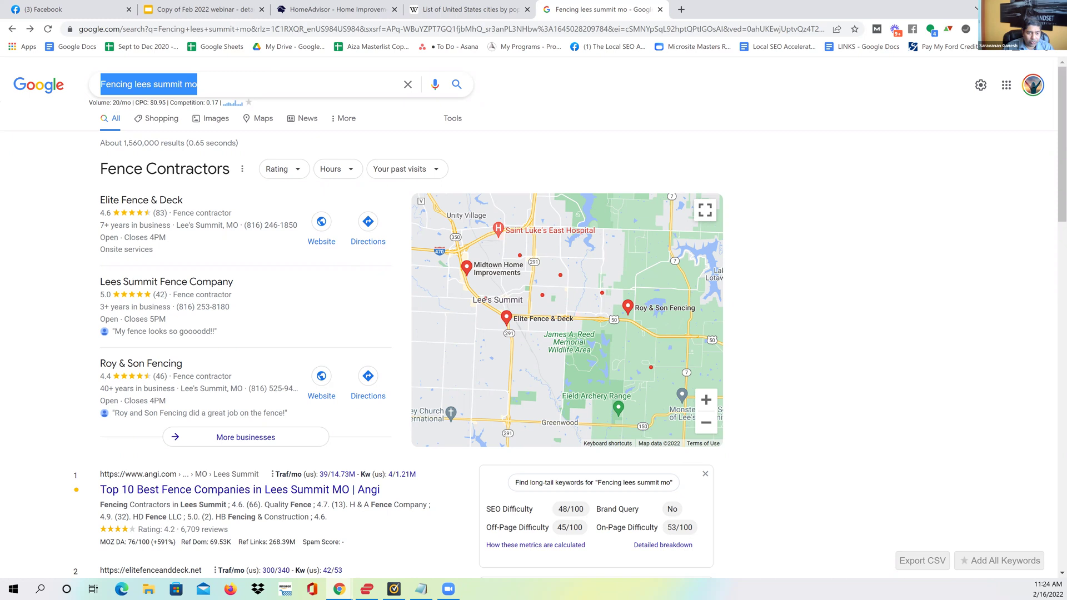
left_click(258, 87)
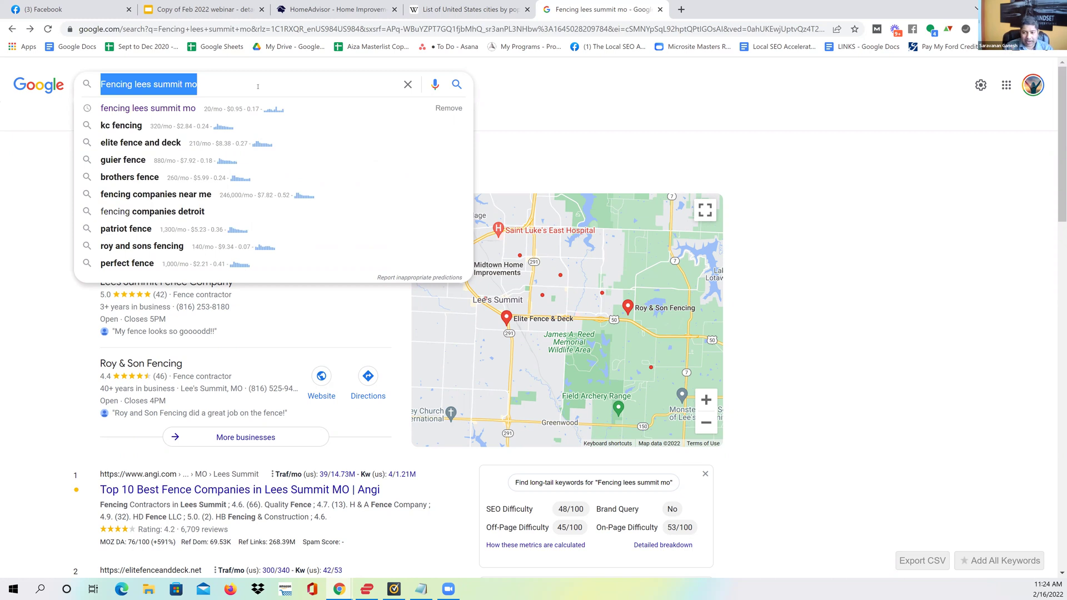
type("weed ")
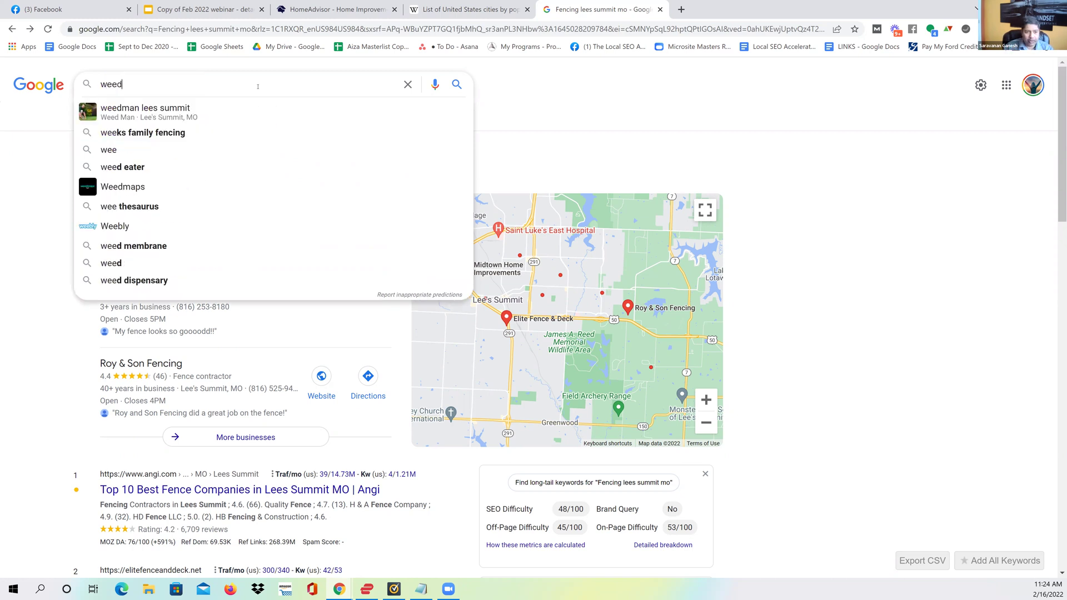
type("contro")
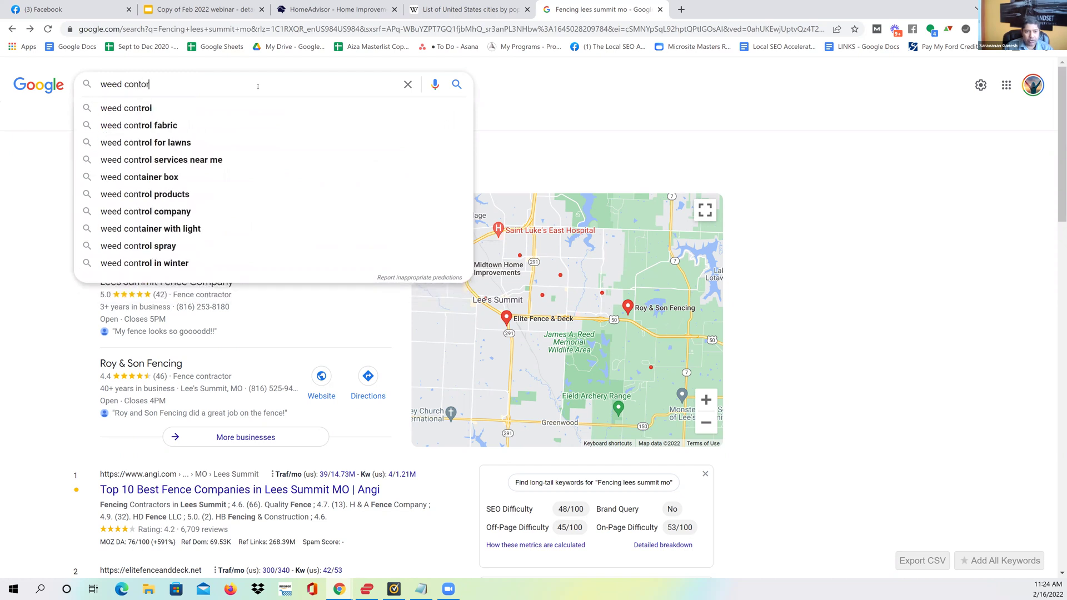
type("l")
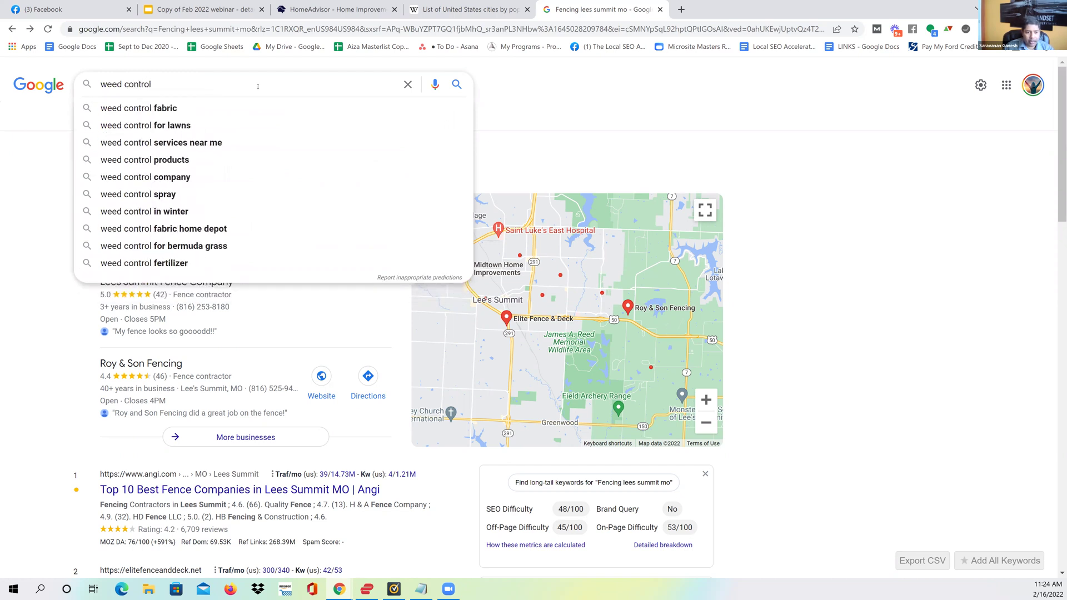
type(" price")
key("Return")
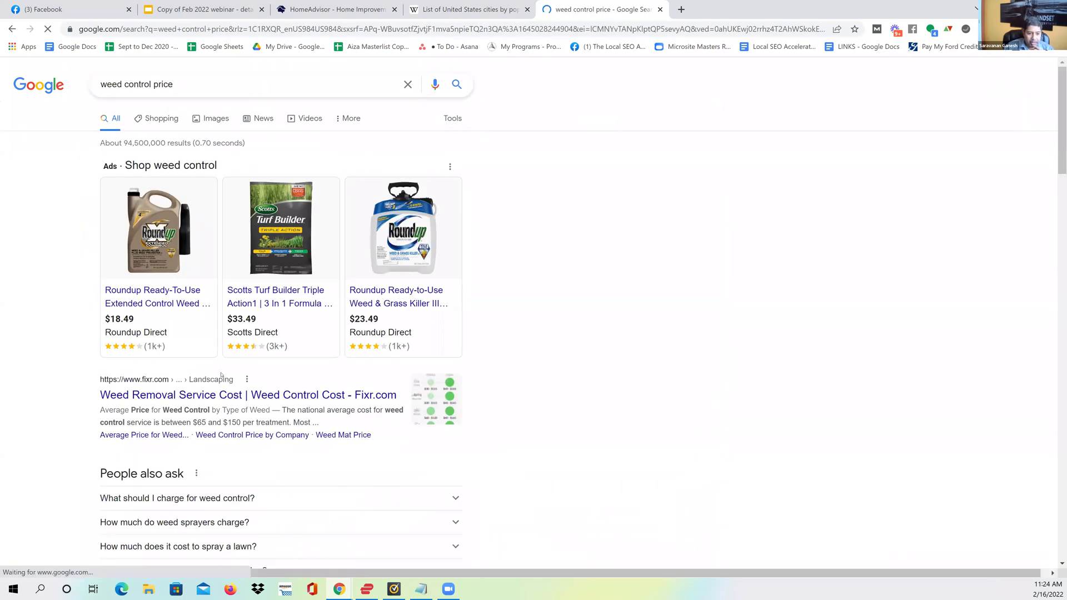
Step: Expand the related question "What should I charge for weed control?" and examine the average cost per treatment
scroll(214, 388, "down", 2)
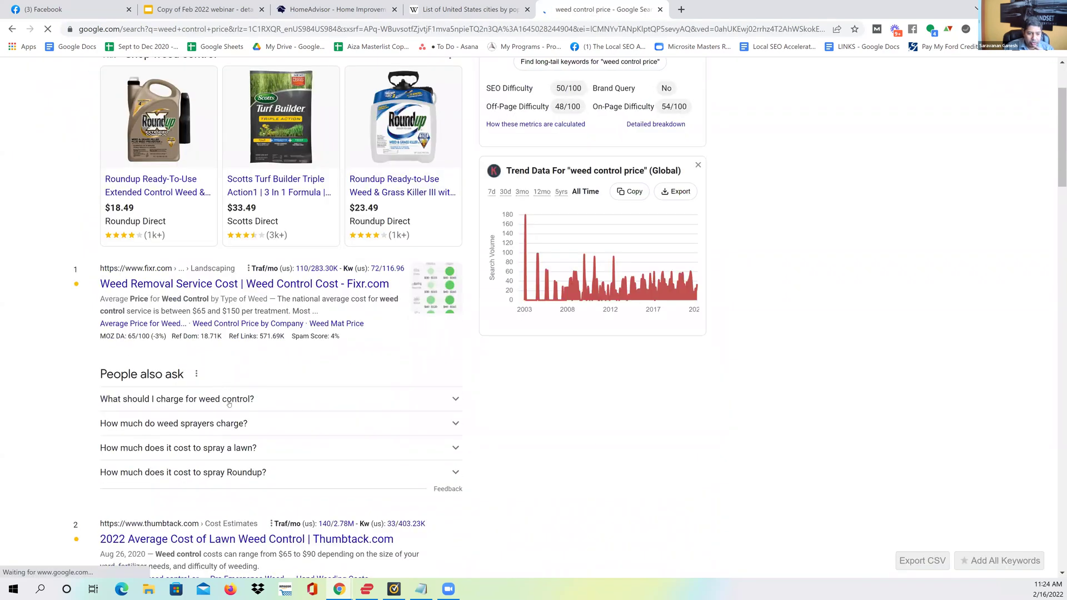
left_click(242, 399)
scroll(242, 399, "down", 1)
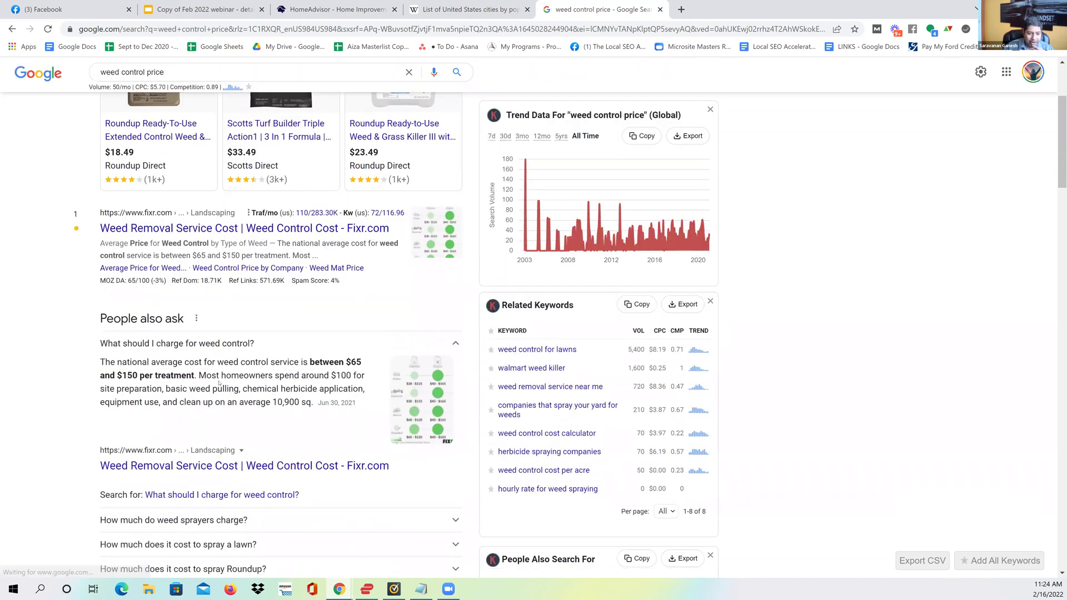
left_click_drag(128, 375, 150, 376)
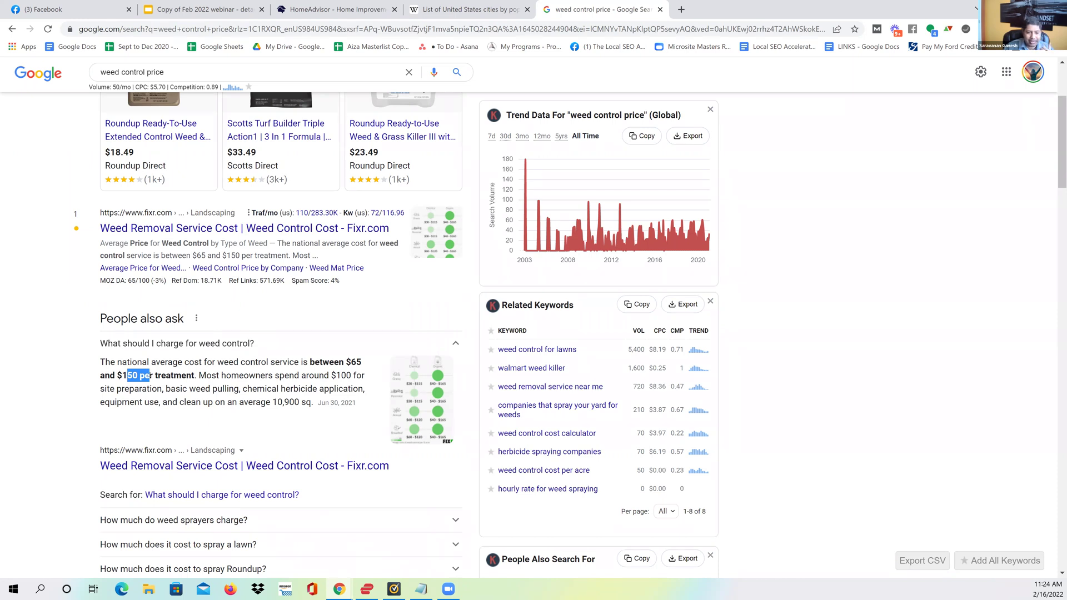
left_click(347, 364)
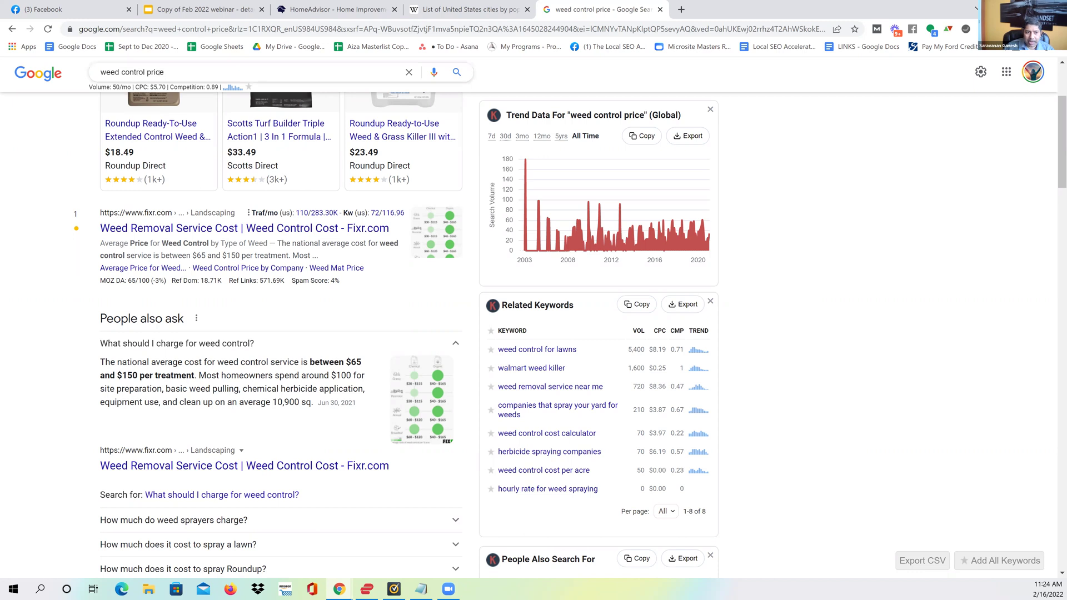
Step: Change the query to "tree removal price", run the search, and highlight the price range in the first organic result
left_click_drag(144, 72, 101, 72)
type("tree re")
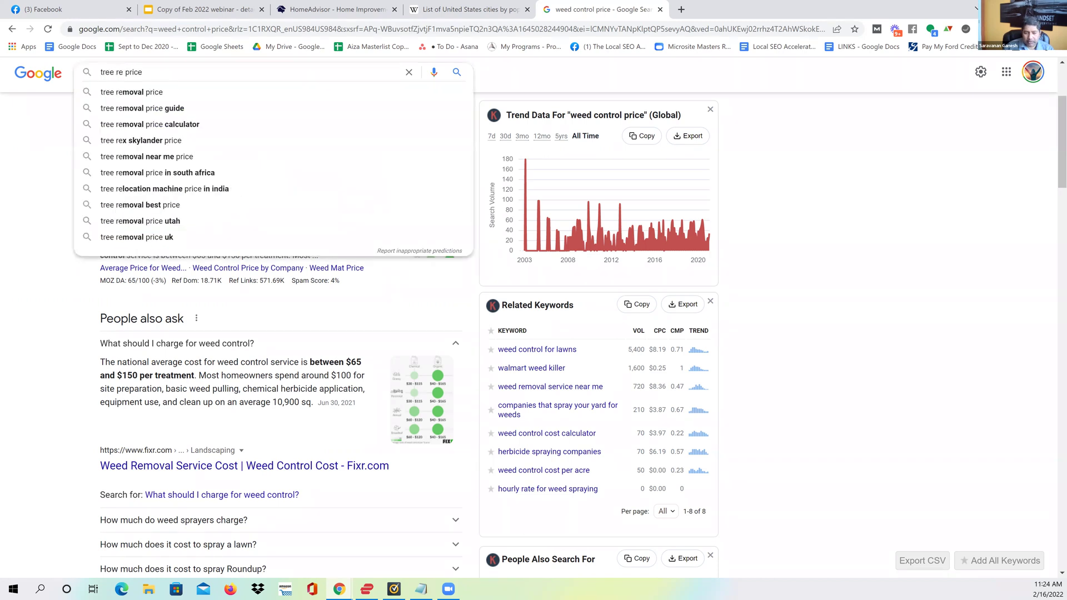
key("Down")
key("Return")
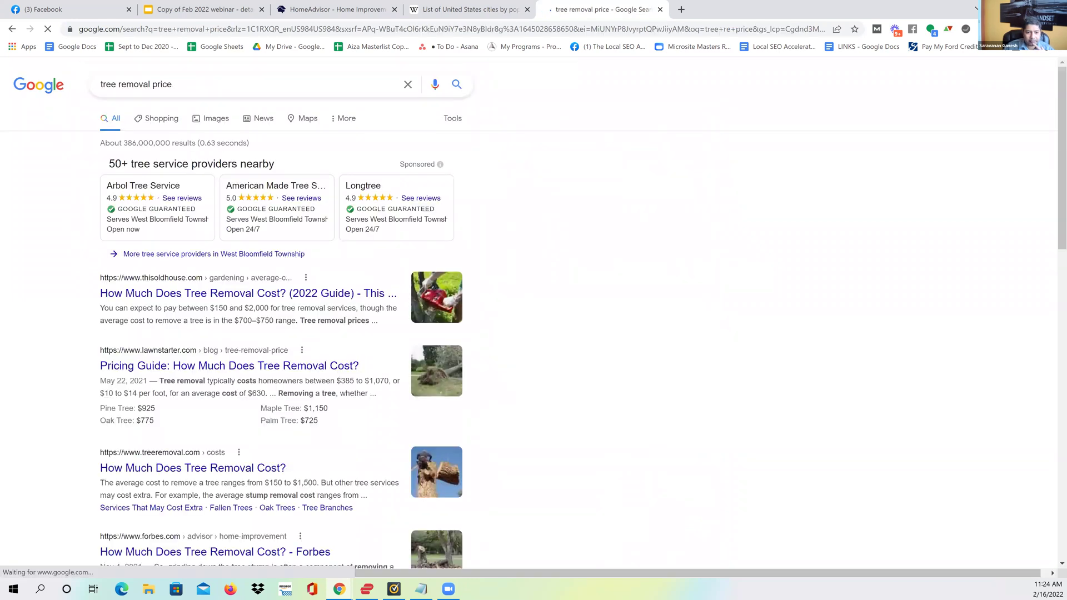
left_click_drag(214, 308, 269, 308)
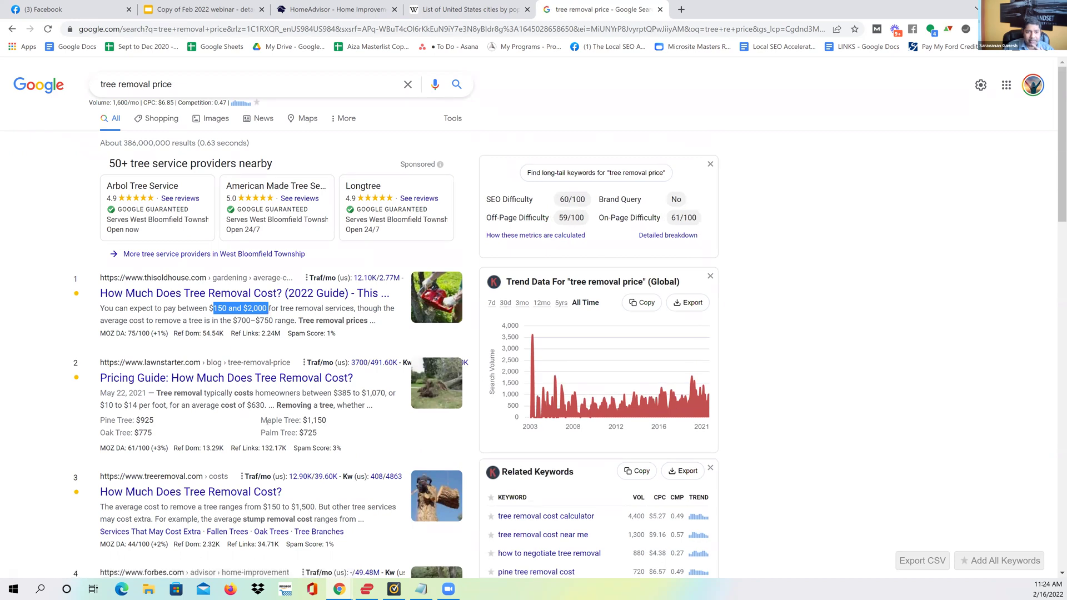
Step: Switch to the Google Slides webinar presentation and show slide 24 with the tree removal revenue calculation
left_click(194, 4)
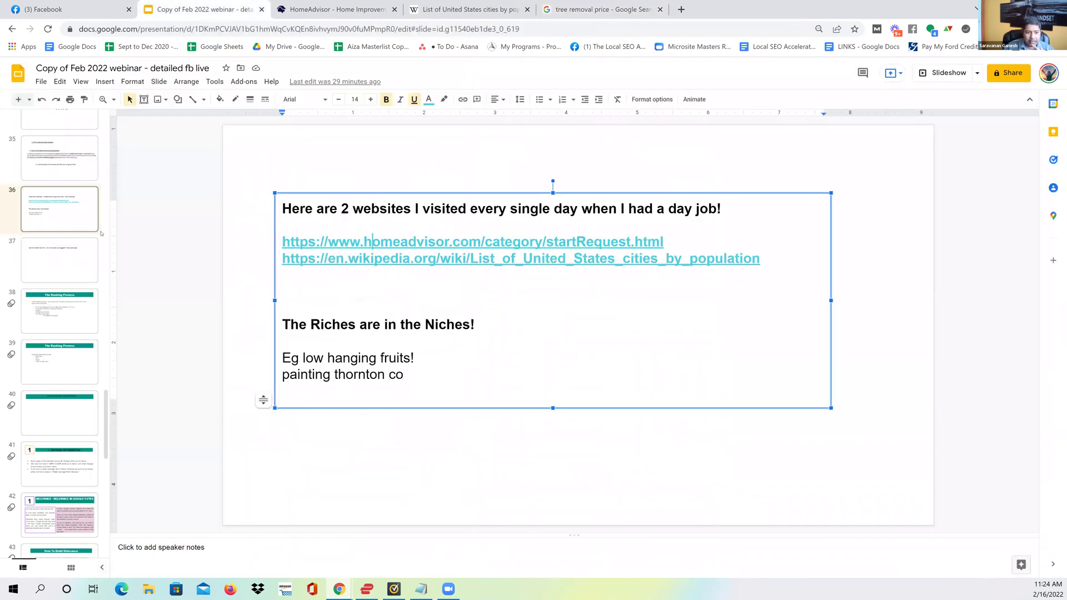
scroll(81, 201, "up", 5)
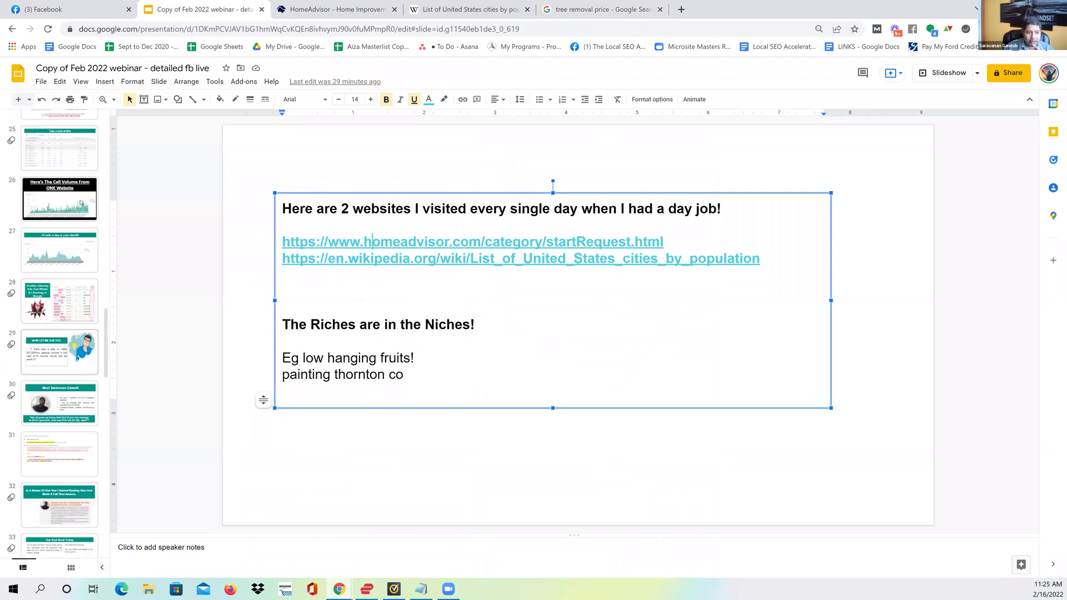
left_click(59, 262)
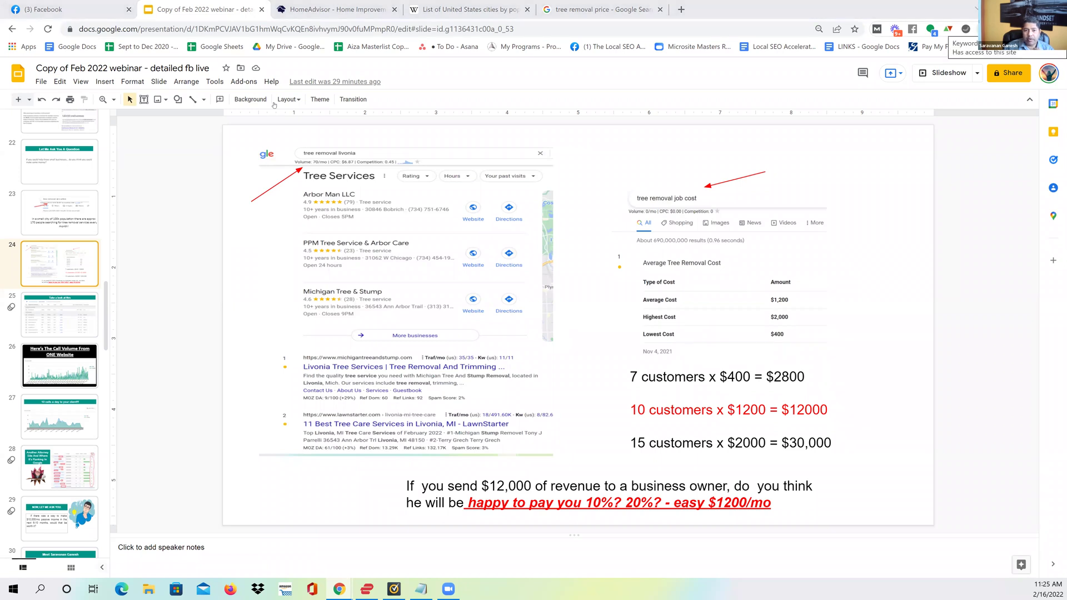
Step: Return to the Google search results page and search for "keywords everywhere"
key("ctrl+5")
left_click(495, 32)
type("keyword")
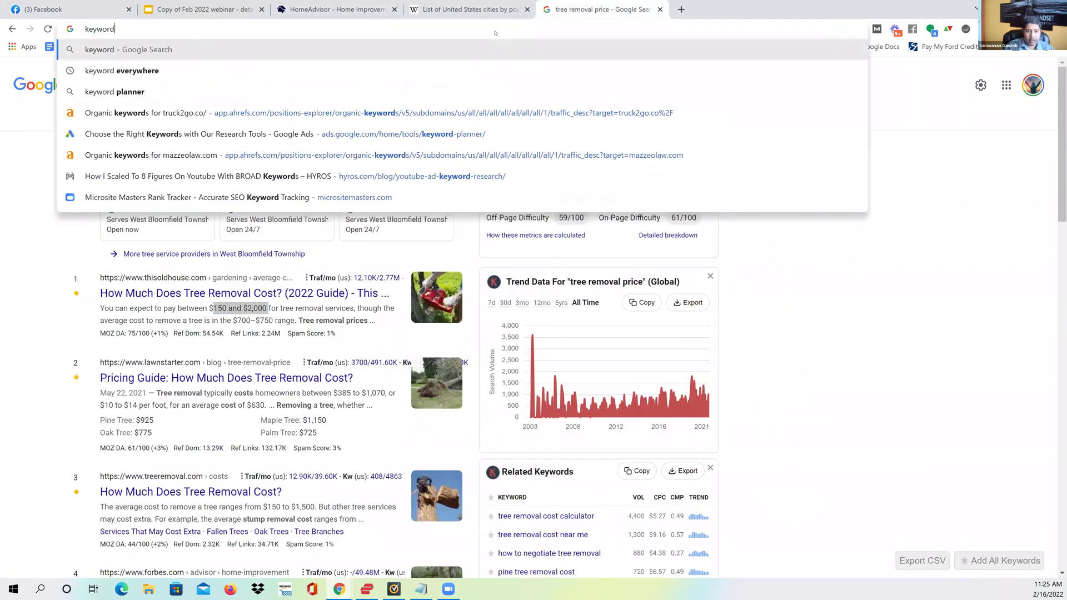
type("s")
key("Down")
key("Return")
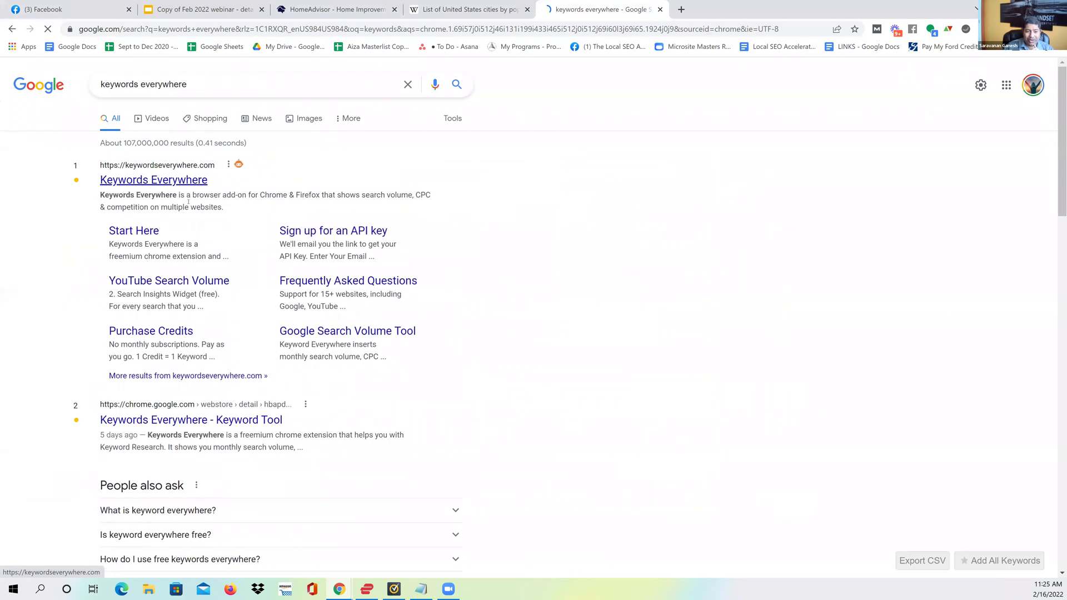
Step: Open the ubersuggest.com website and activate its domain or keyword field
left_click(182, 33)
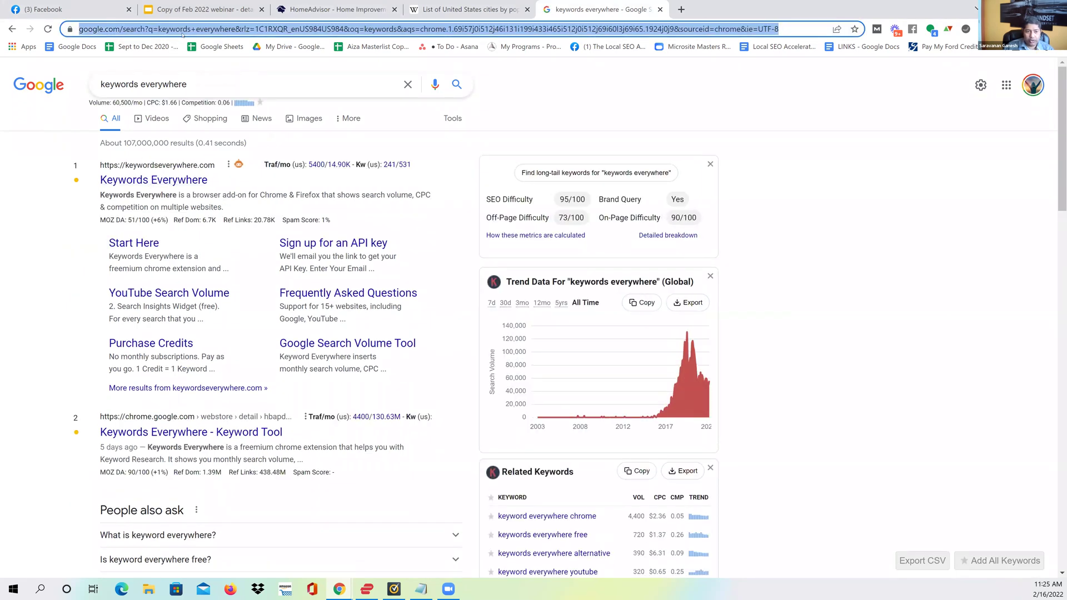
type("ubeer")
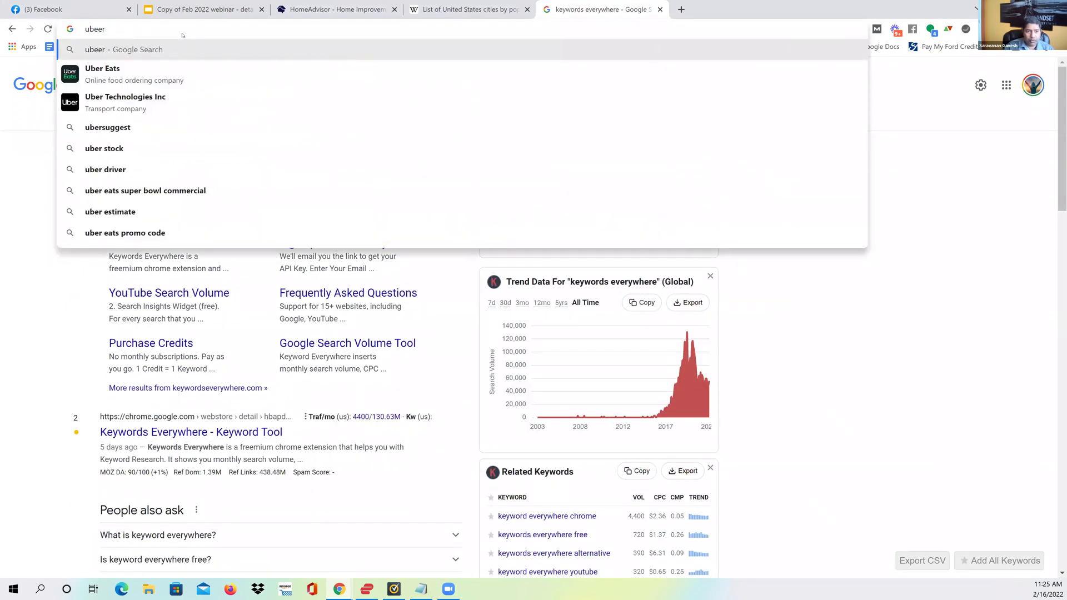
key("Down")
key("Down")
key("Down")
key("Down")
key("Down")
key("Down")
key("Down")
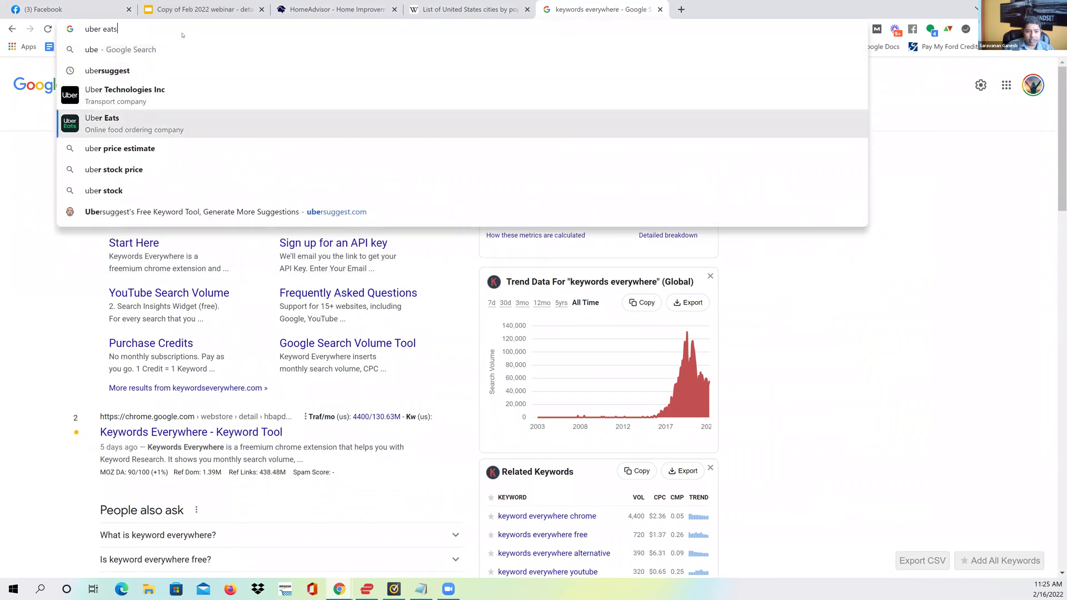
key("Return")
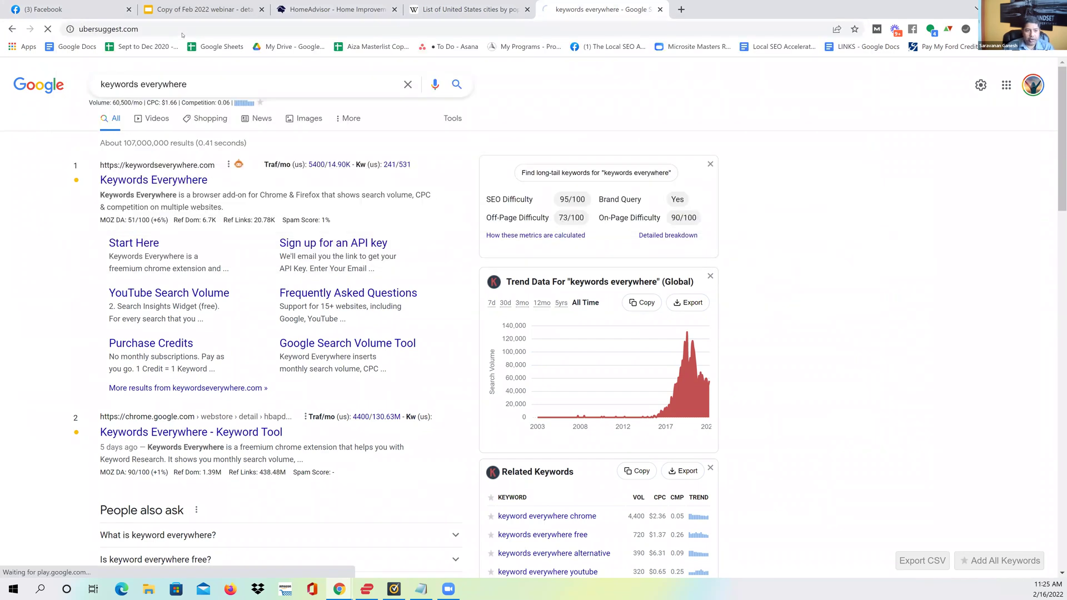
left_click(205, 30)
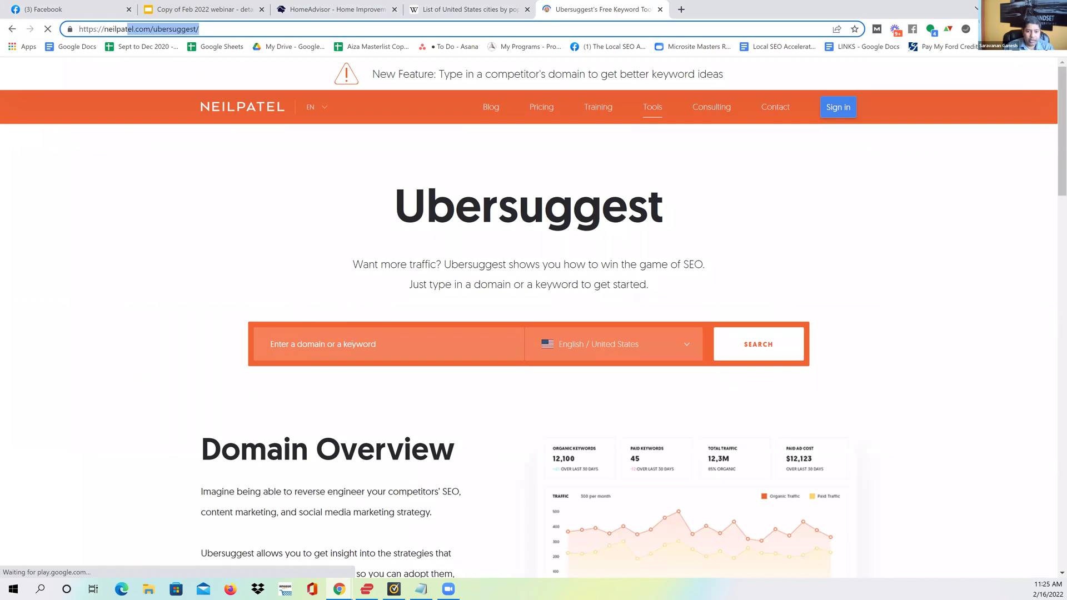
left_click(346, 345)
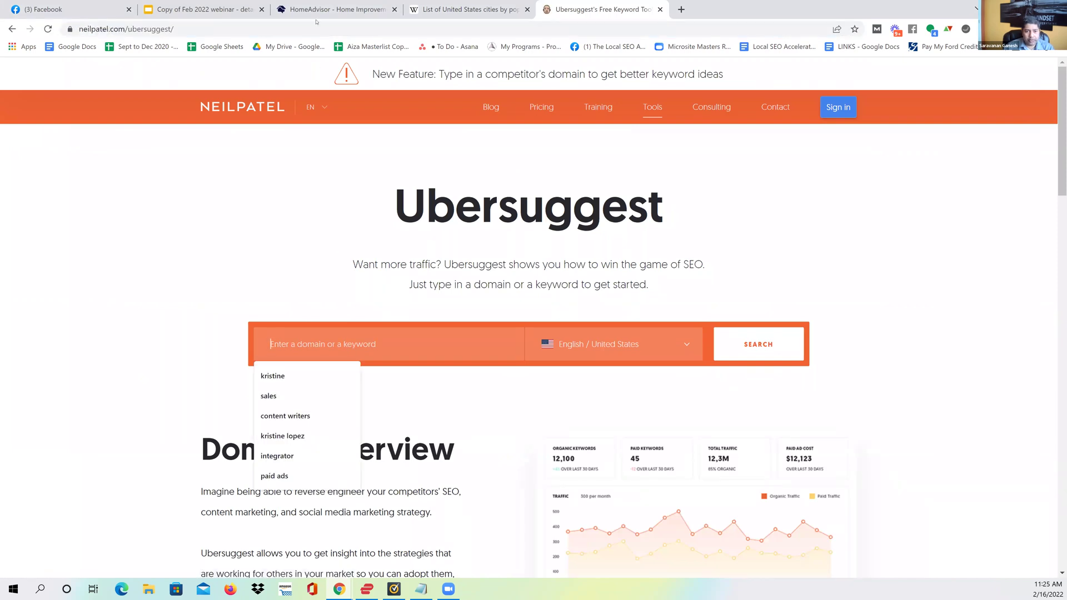
left_click(488, 258)
key("Escape")
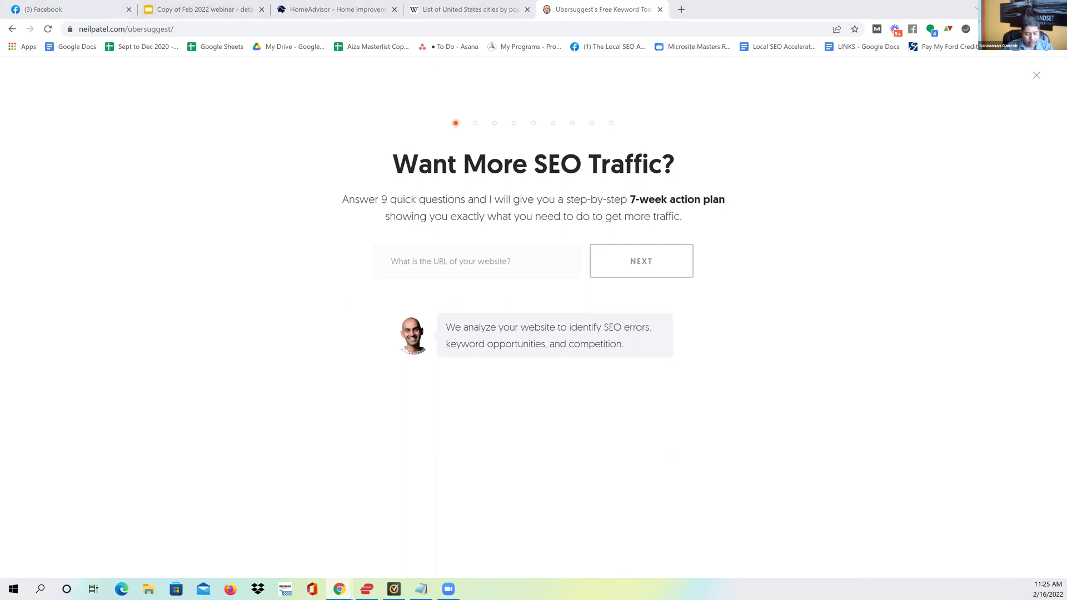
left_click(476, 257)
key("ctrl+v")
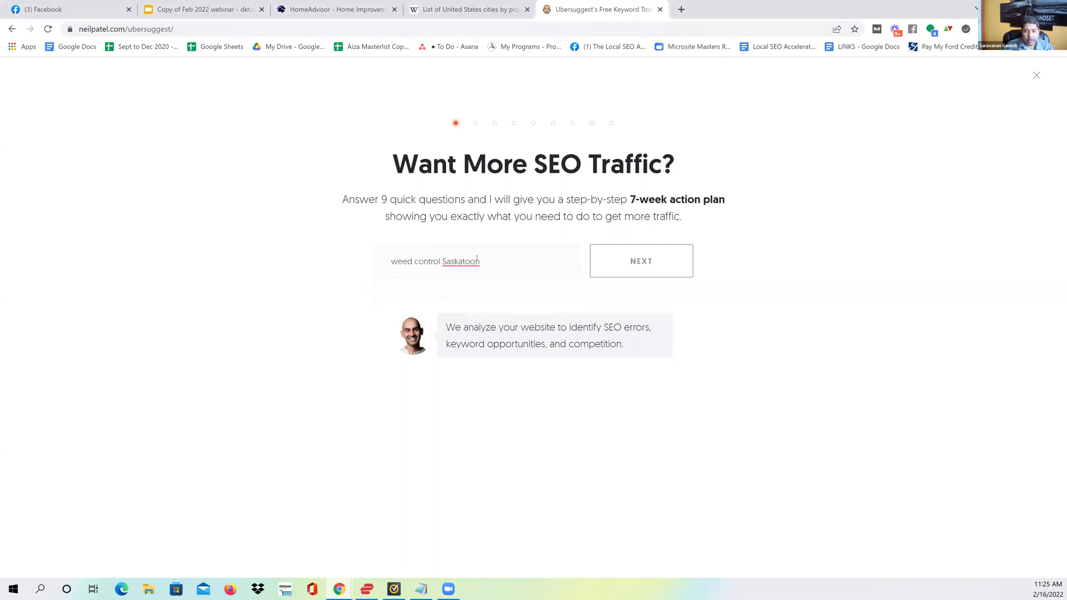
key("Return")
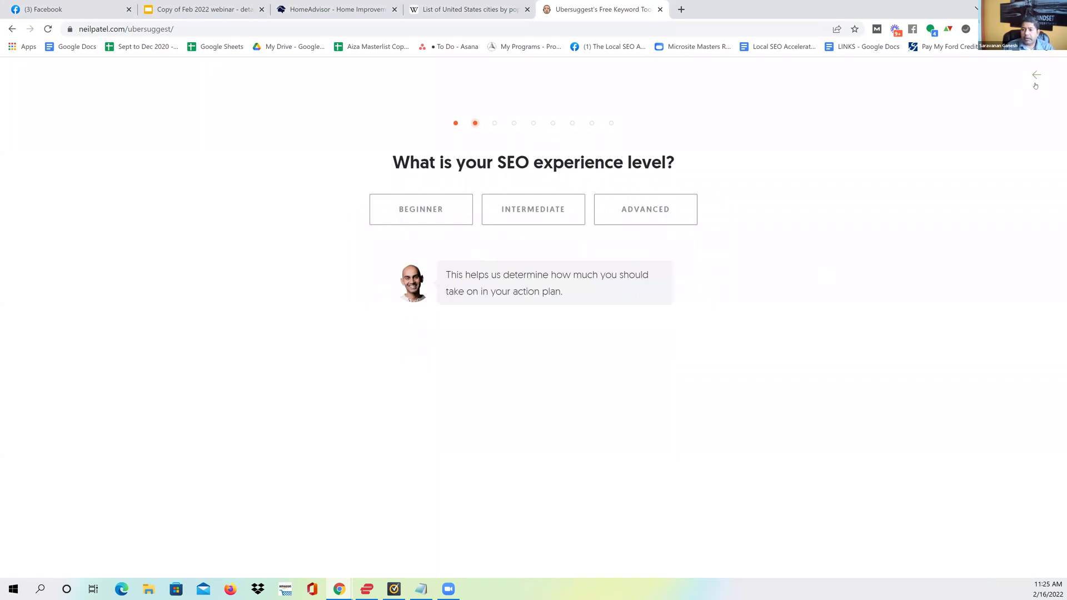
left_click(1035, 76)
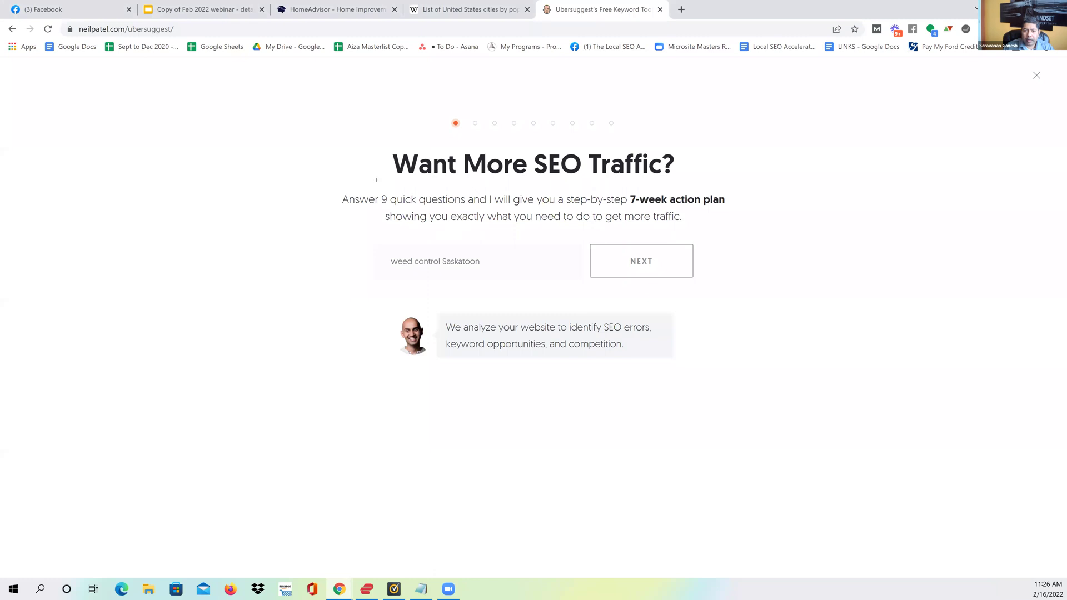
Step: Dismiss the SEO traffic questionnaire, enter "weed control Saskatoon" as the Ubersuggest keyword, and check the language and country options
left_click(1035, 76)
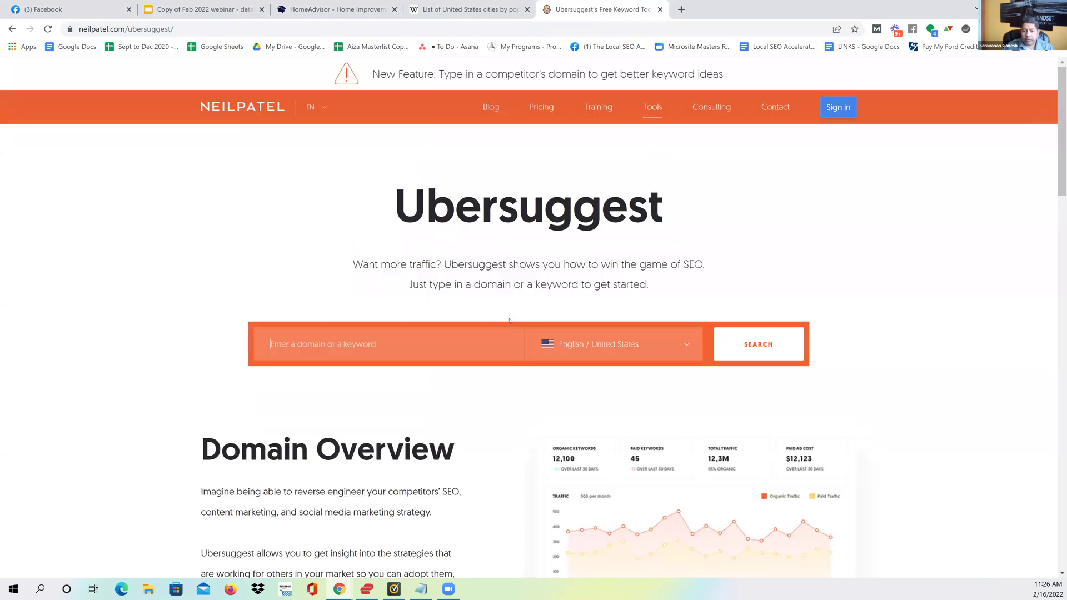
left_click(336, 348)
type("weed control Saskatoon")
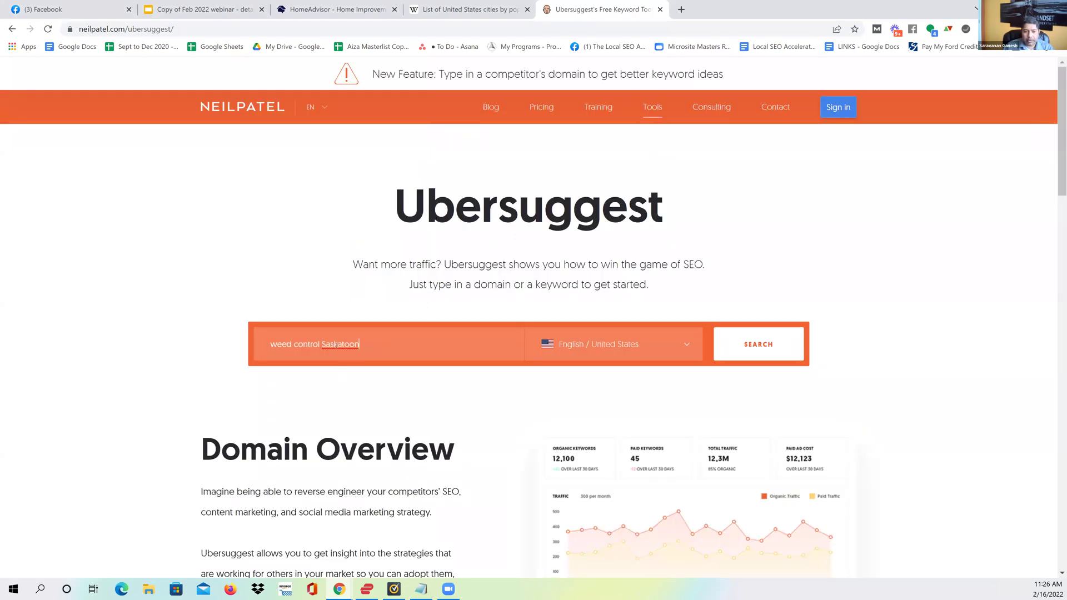
left_click(615, 351)
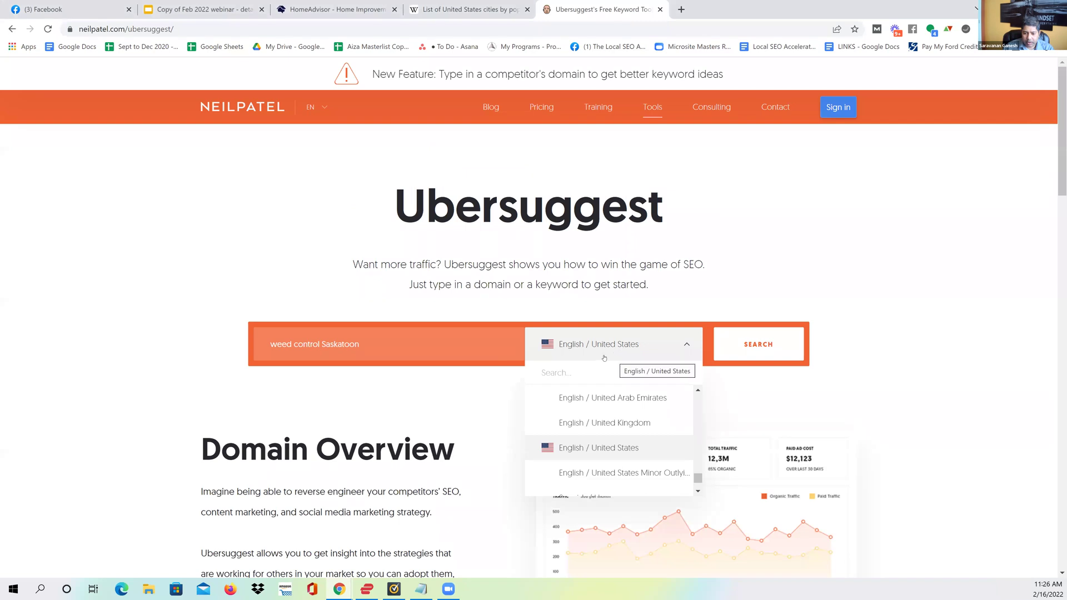
left_click(322, 345)
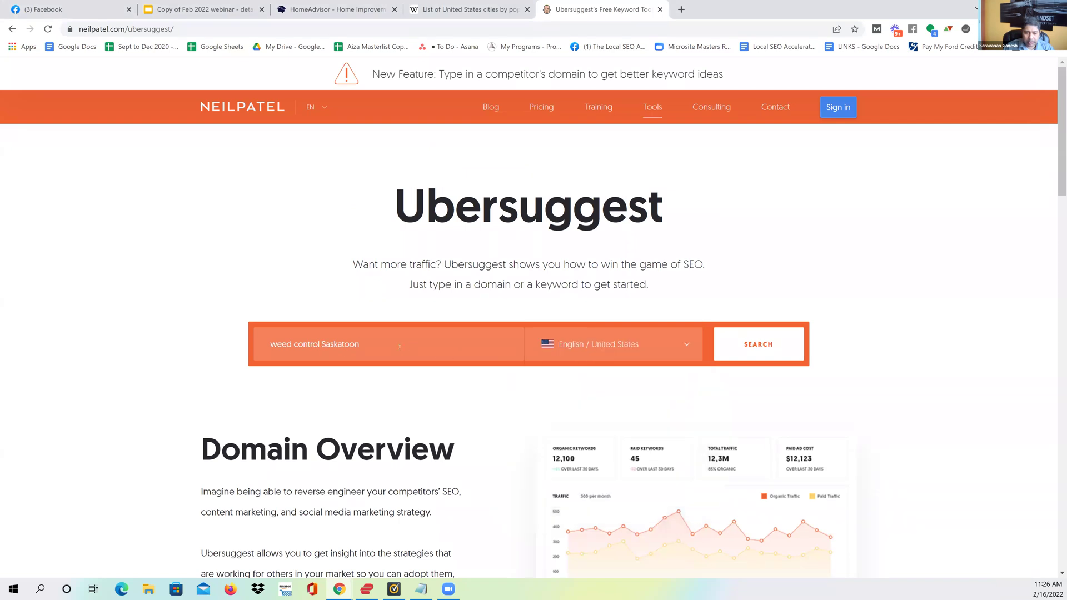
Step: Replace the keyword with "dentist chicgao", run the Ubersuggest search, and glance at the Wikipedia list of US cities while it loads
left_click_drag(399, 346, 141, 337)
type("dentist chicgao")
key("Return")
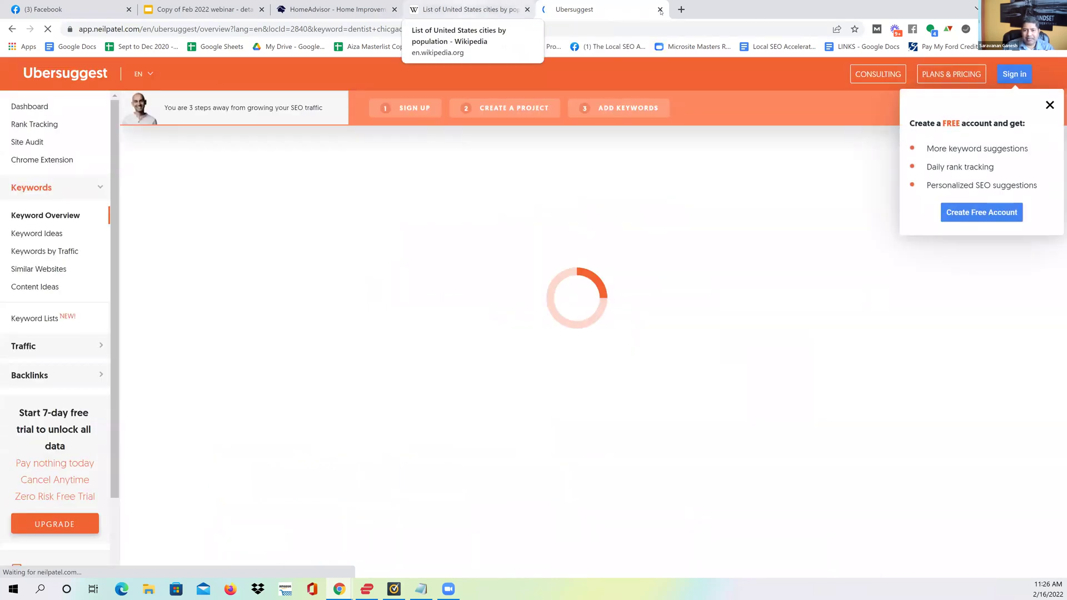
left_click(500, 10)
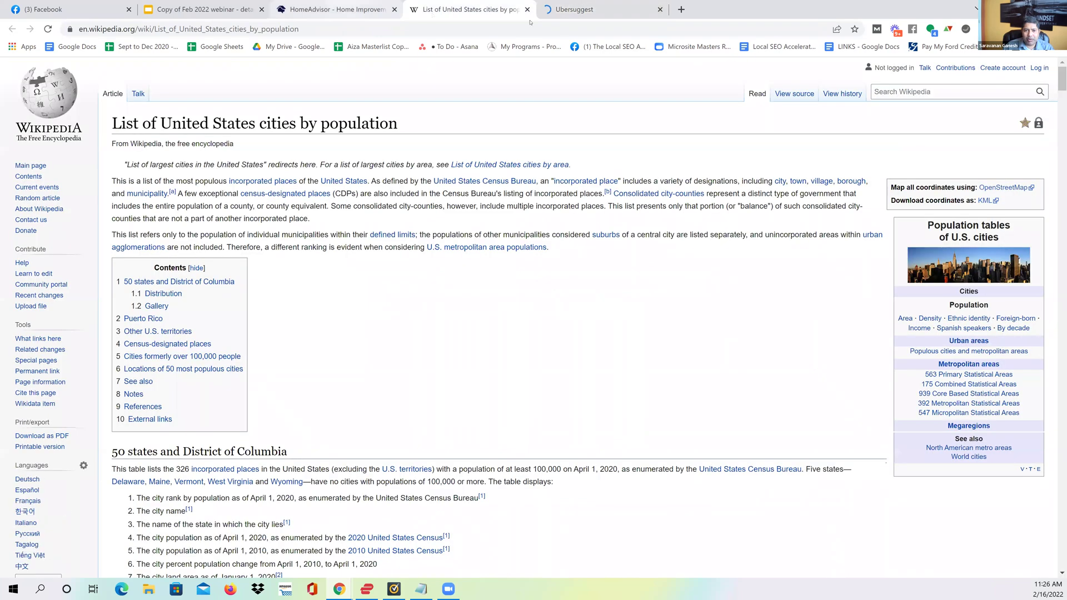
left_click(572, 9)
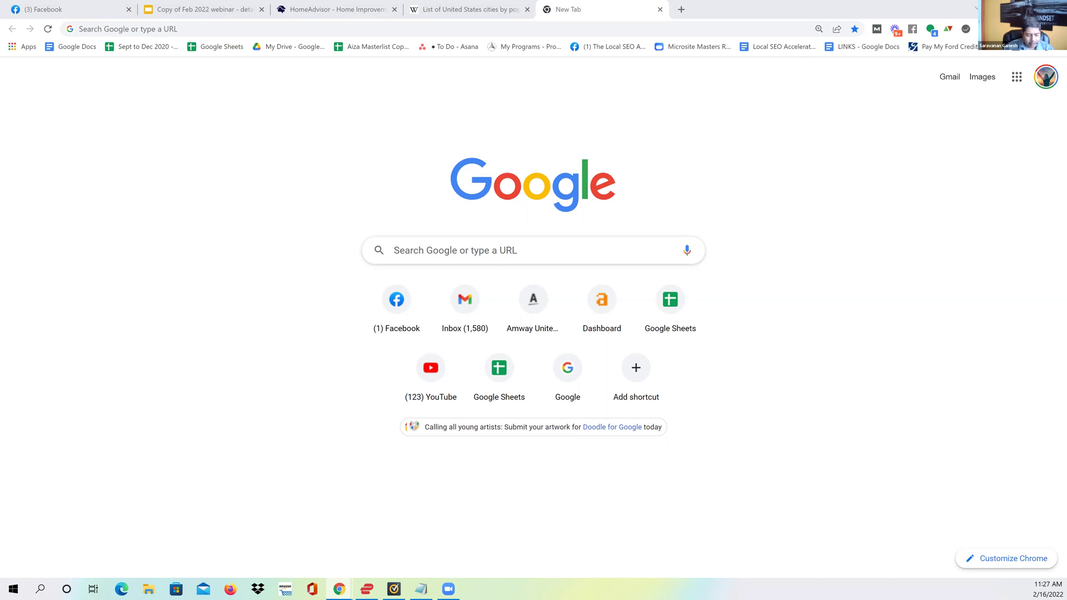
Step: Search Google for "newmarket ontario population" and expand the related question asking for the population of Newmarket Ontario
left_click(480, 252)
type("newmarket")
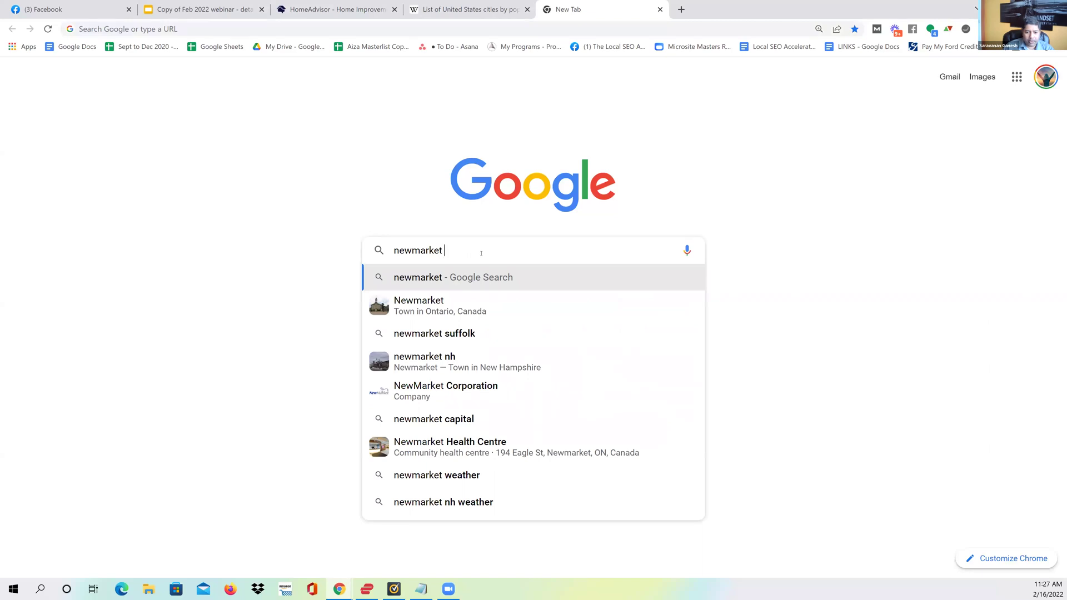
type("ontarion pop")
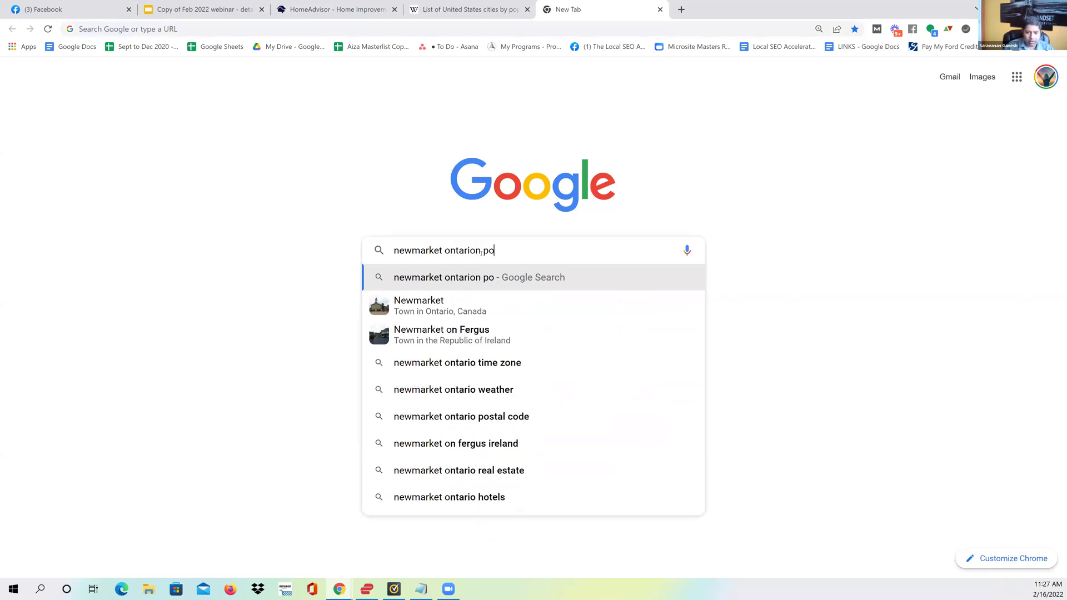
key("Down")
key("Return")
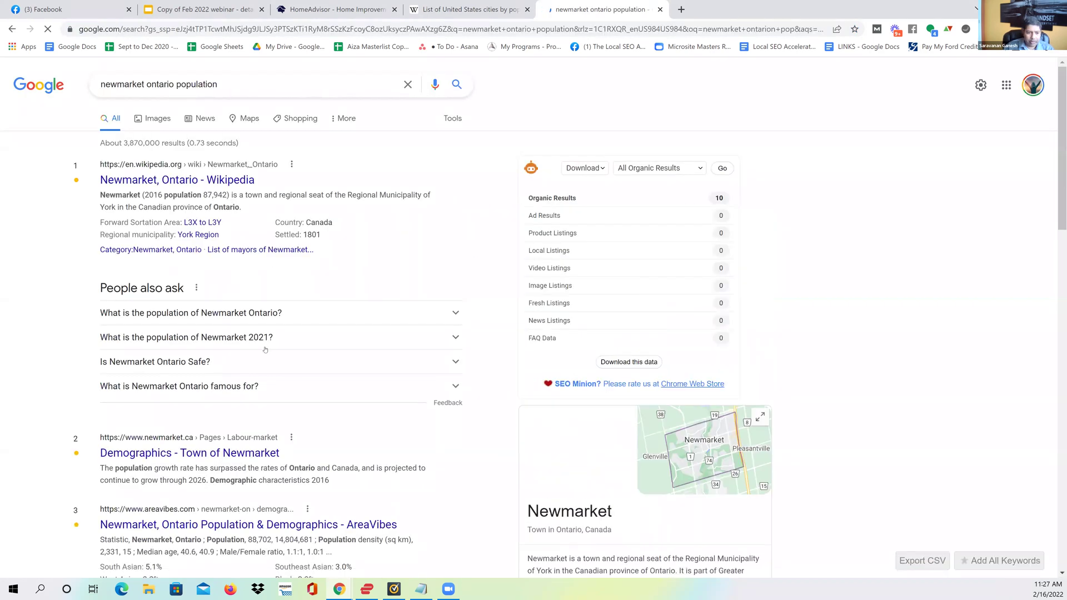
left_click(253, 312)
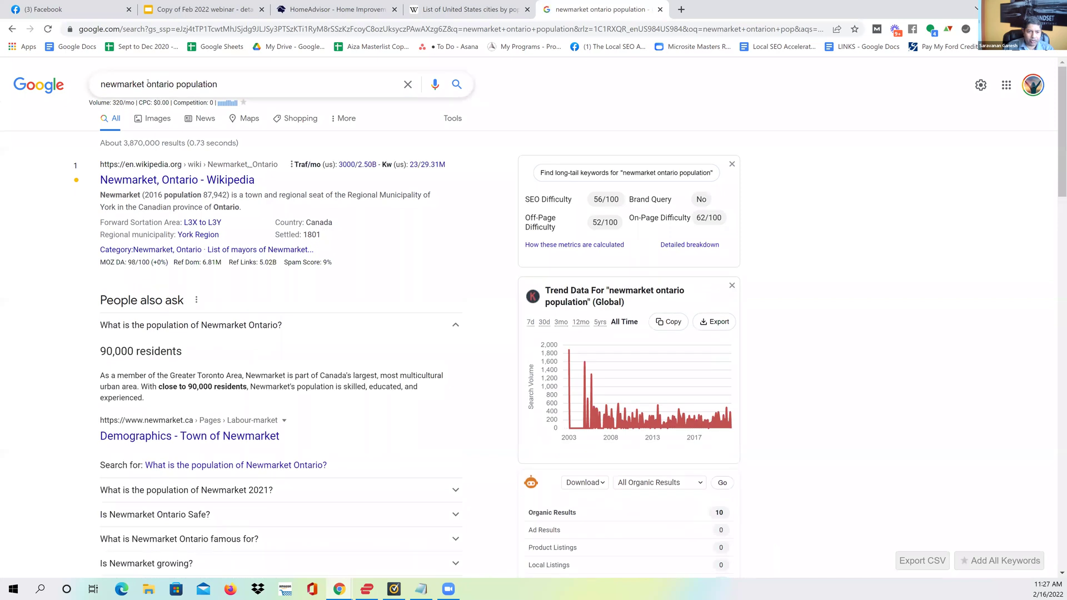
Step: Change the Google query to "tree removal newmarket" and run the search
left_click_drag(146, 84, 353, 88)
key("BackSpace")
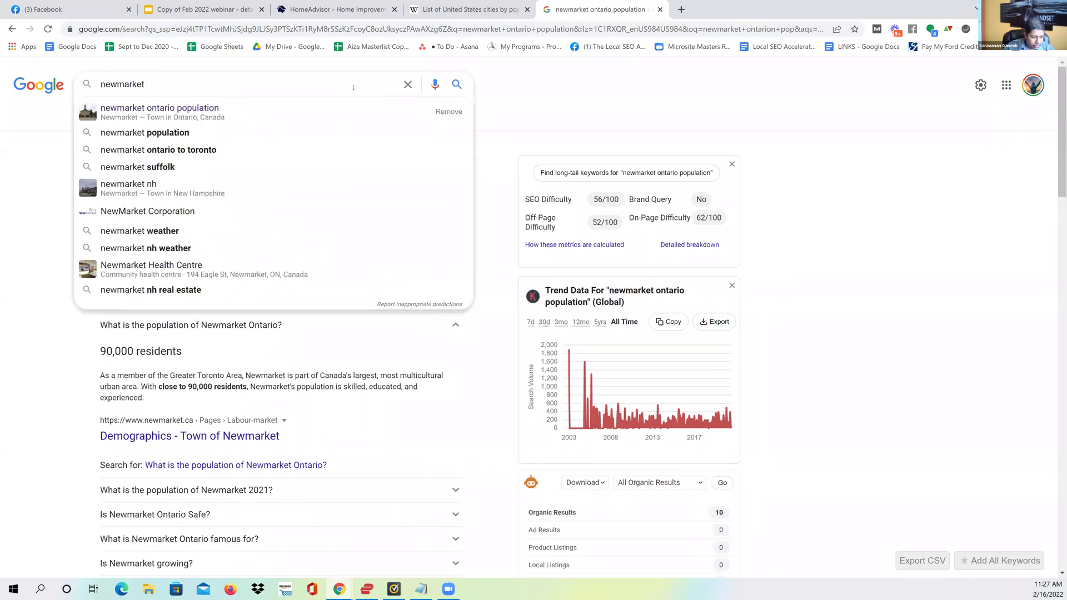
key("Home")
type("tree re")
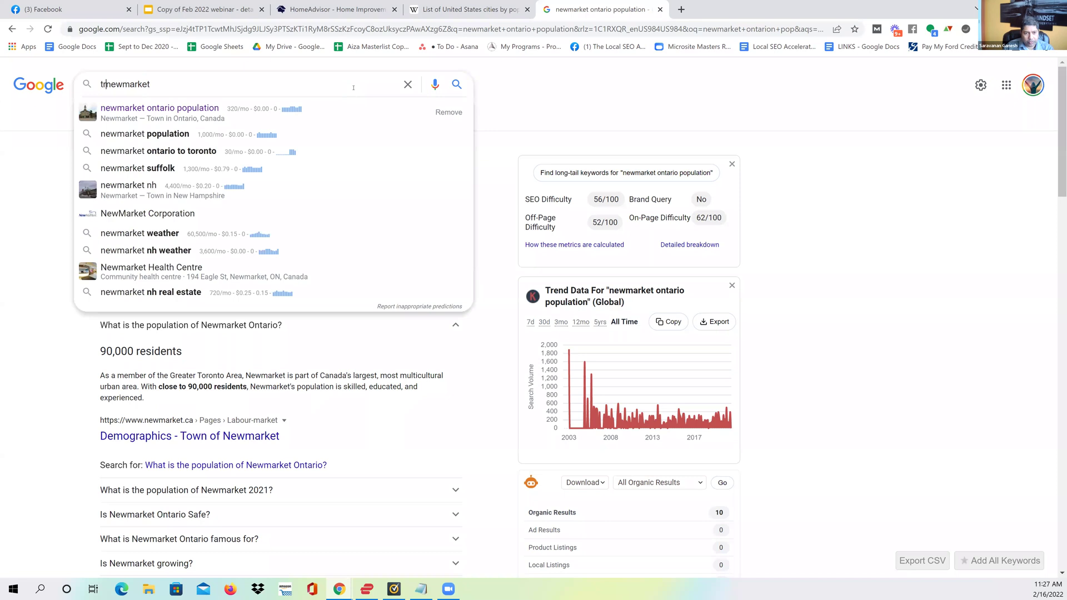
key("Down")
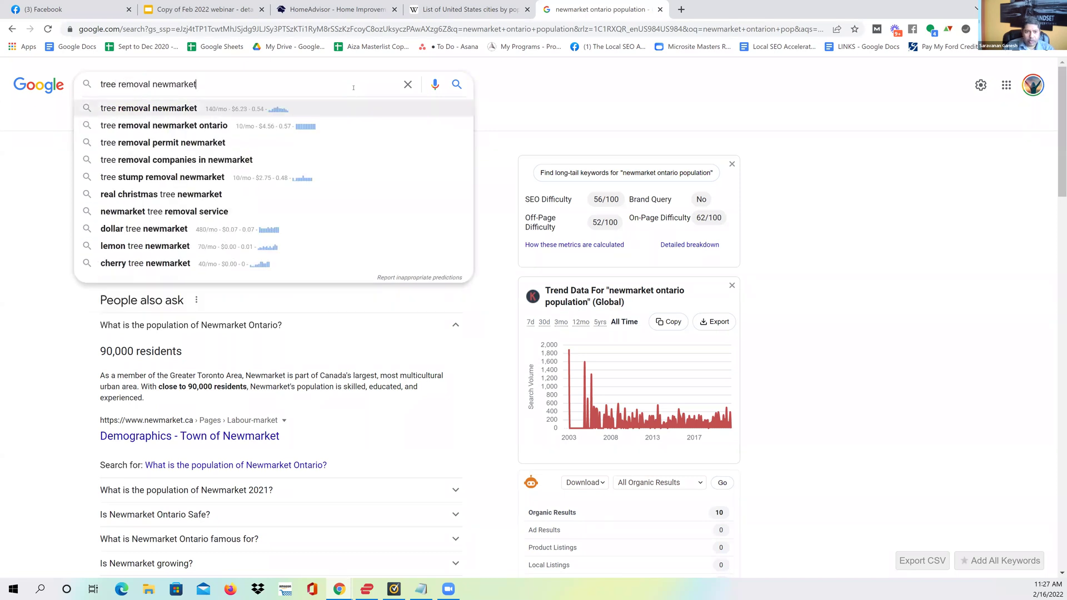
key("Return")
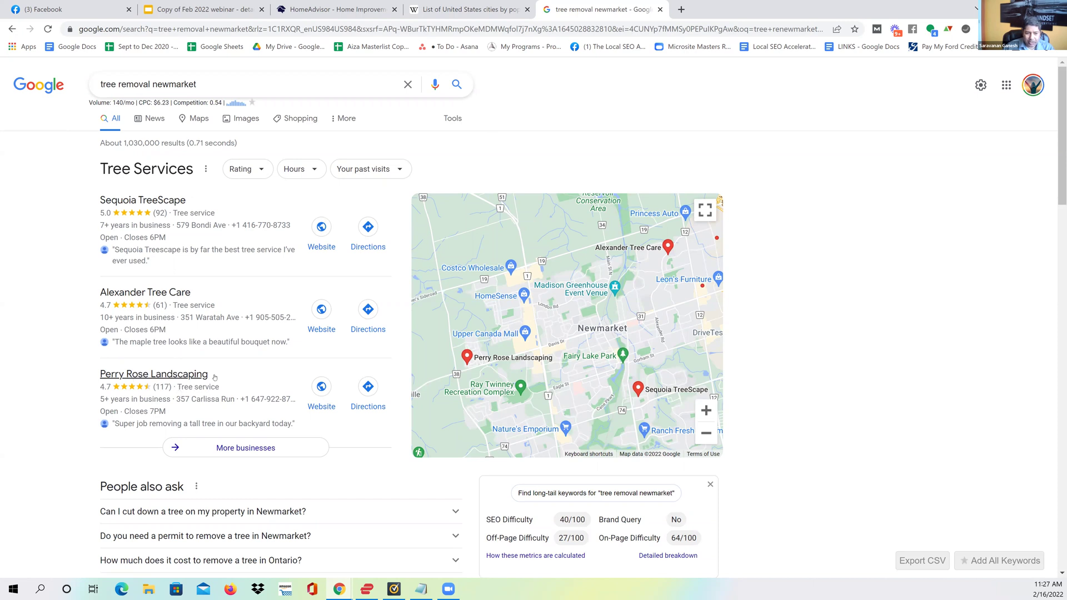
Step: Highlight the whole search query and examine the tree service listings, related keywords and organic competitors for Newmarket
left_click(218, 82)
key("ctrl+a")
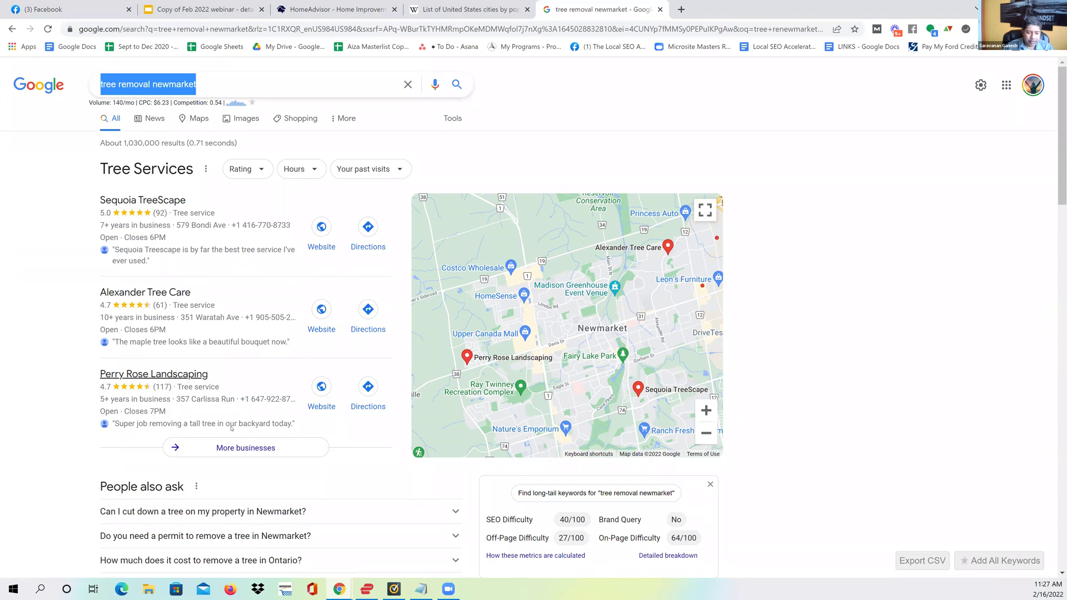
scroll(231, 429, "down", 1)
scroll(8, 340, "down", 5)
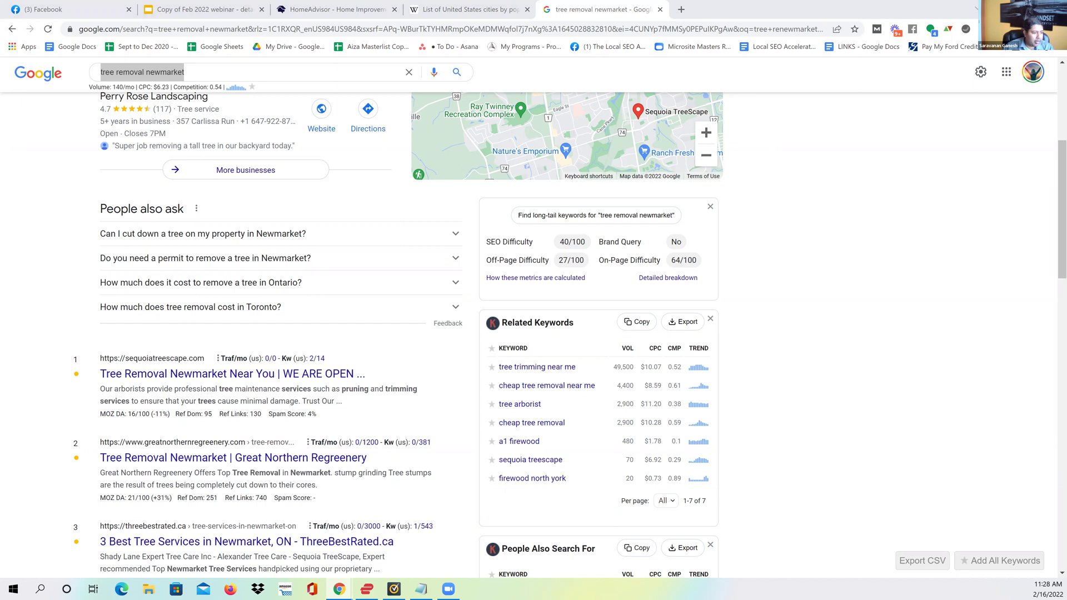
Step: Switch to the Google Slides webinar presentation and show slide 37, "Lets dive deep into this"
left_click(204, 4)
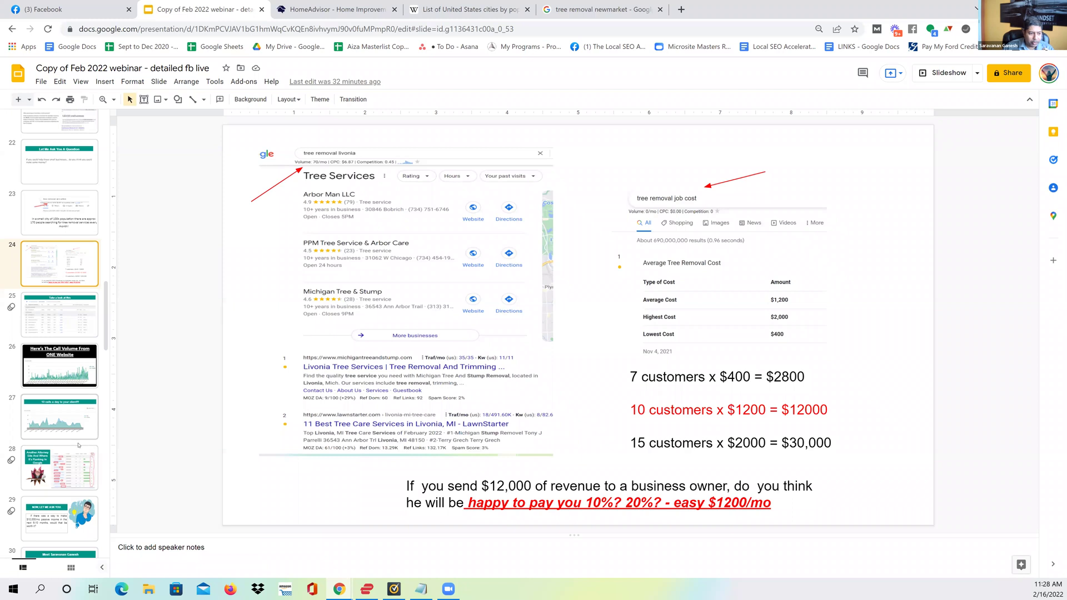
scroll(78, 445, "down", 4)
scroll(78, 445, "down", 2)
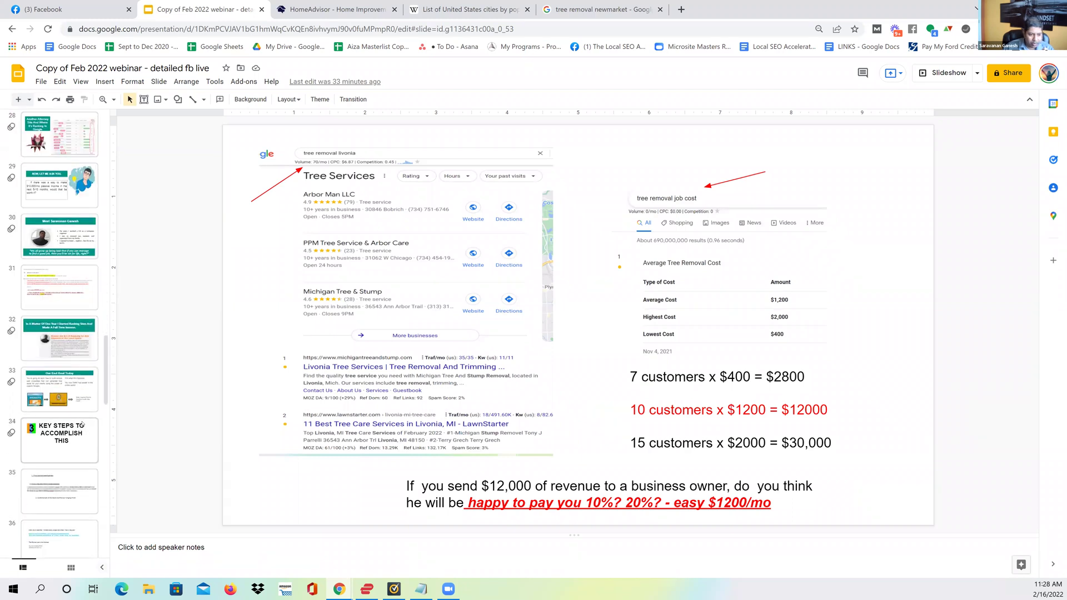
scroll(84, 436, "down", 2)
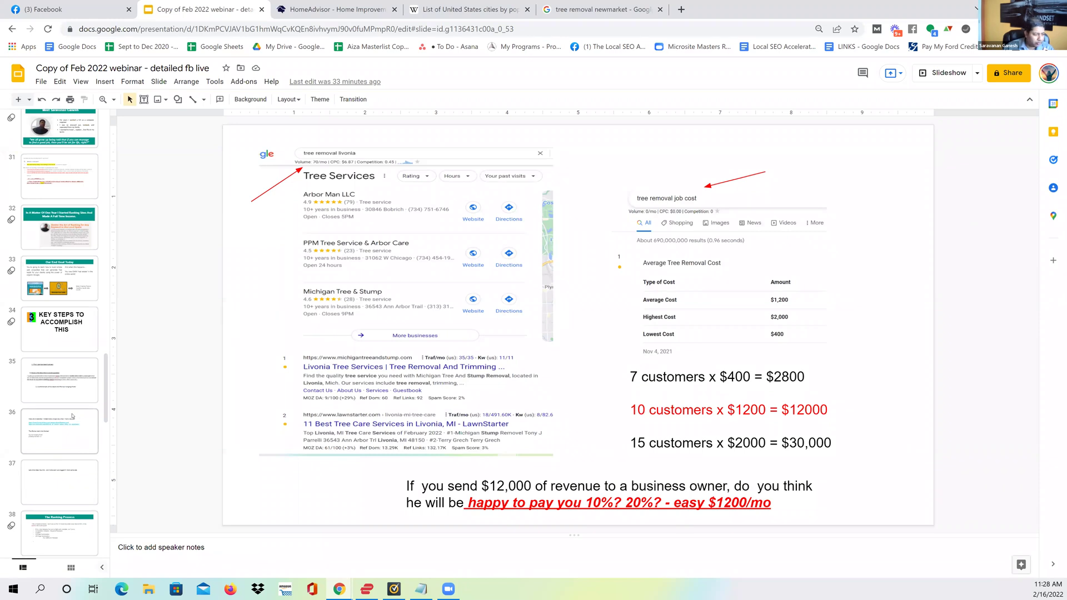
scroll(71, 416, "down", 1)
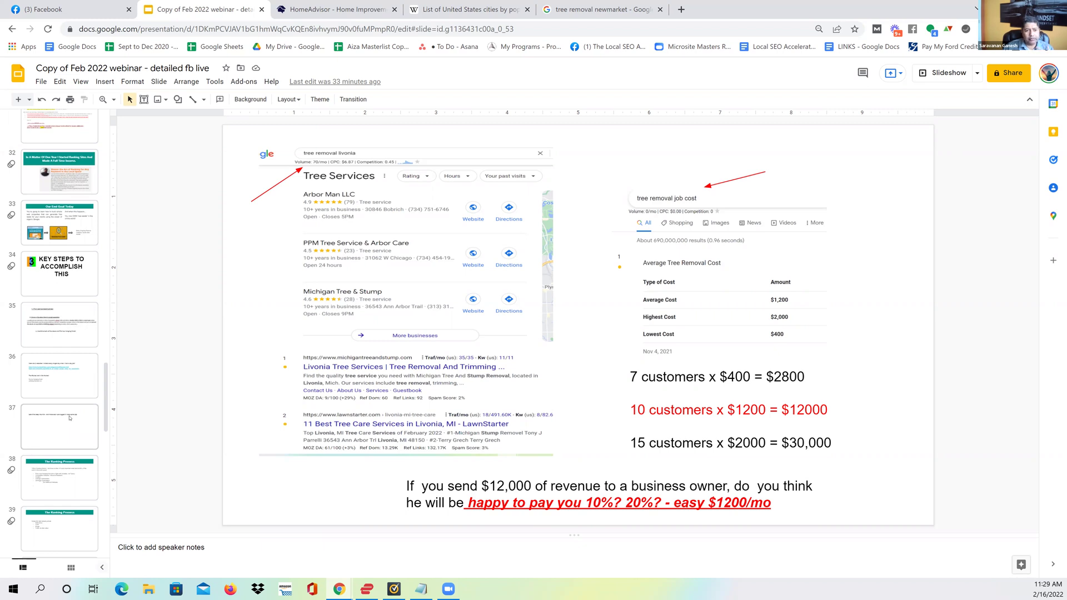
left_click(70, 418)
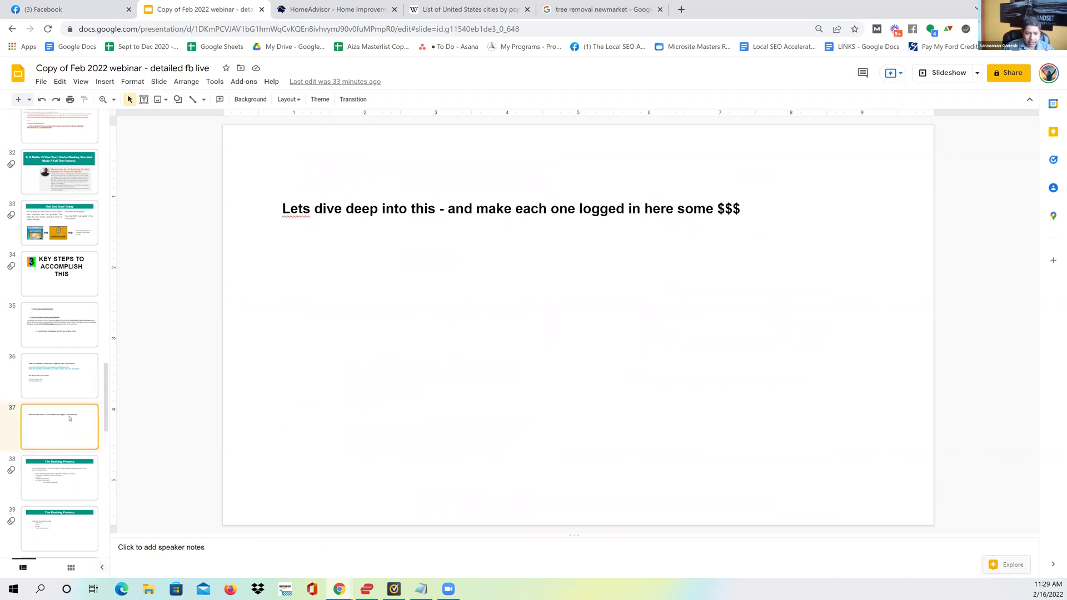
Step: Show slide 38 of the presentation, "The Ranking Process", with the list of most important ranking factors
scroll(70, 421, "down", 2)
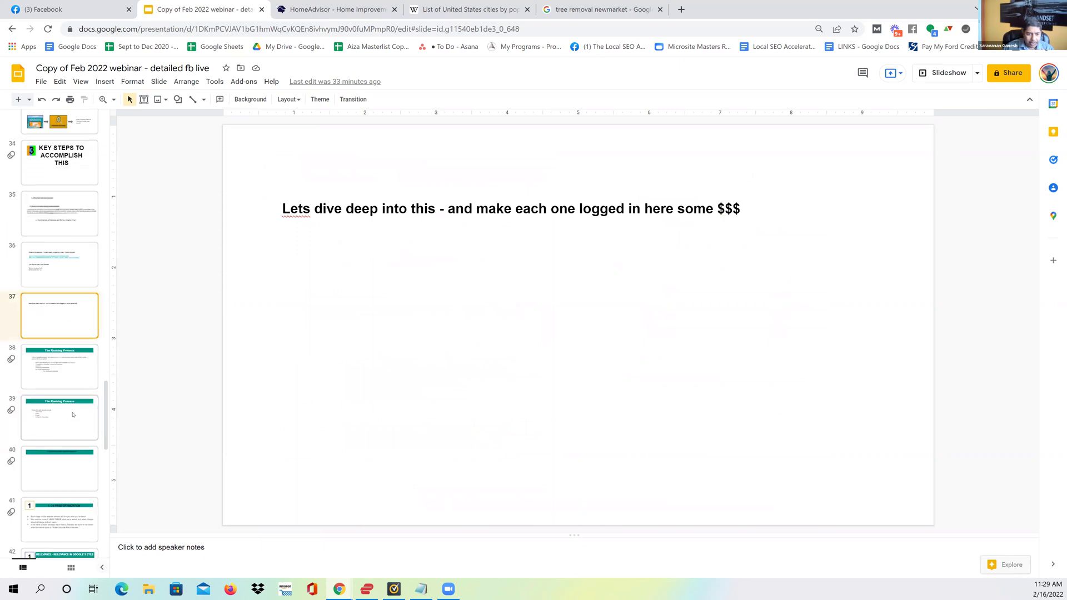
left_click(70, 433)
left_click(61, 315)
left_click(68, 368)
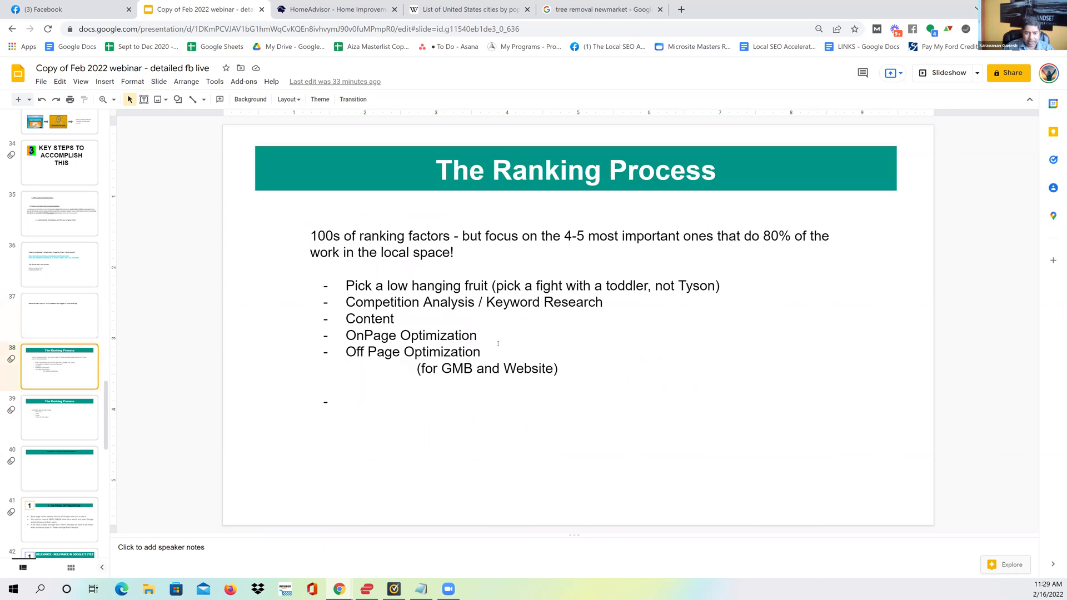
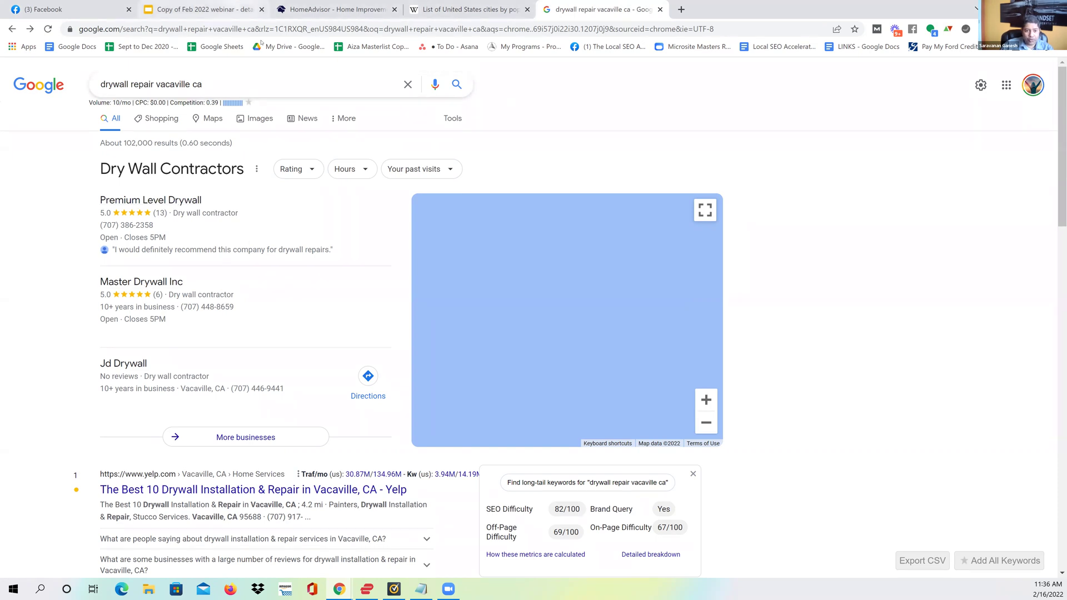
Step: Glance at the ranking process slide, then examine the organic Google results for "drywall repair vacaville ca" and their Moz metrics
left_click(205, 9)
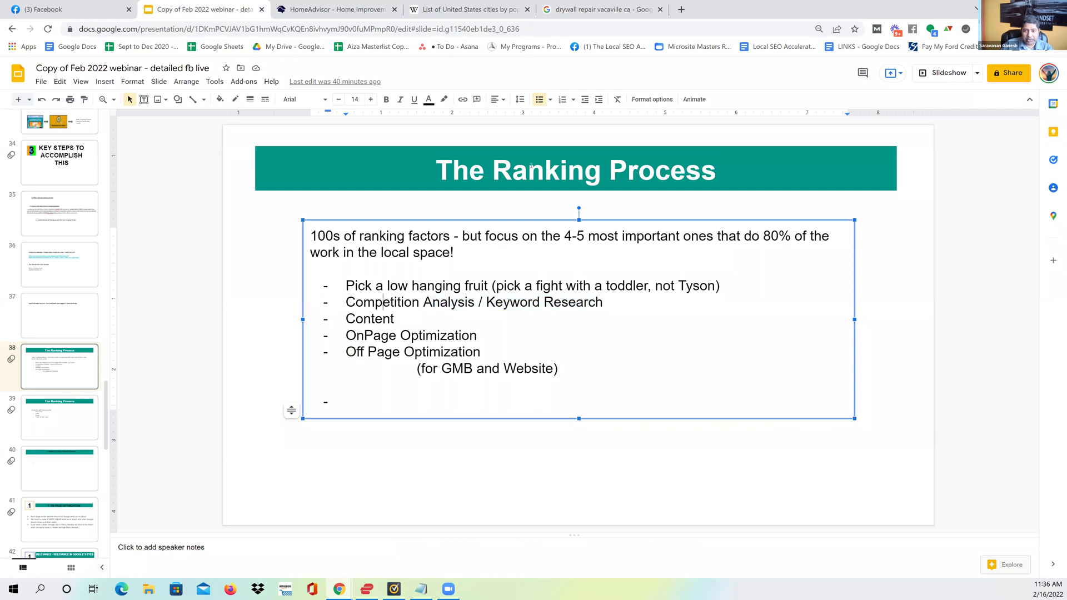
left_click(594, 10)
scroll(236, 316, "down", 6)
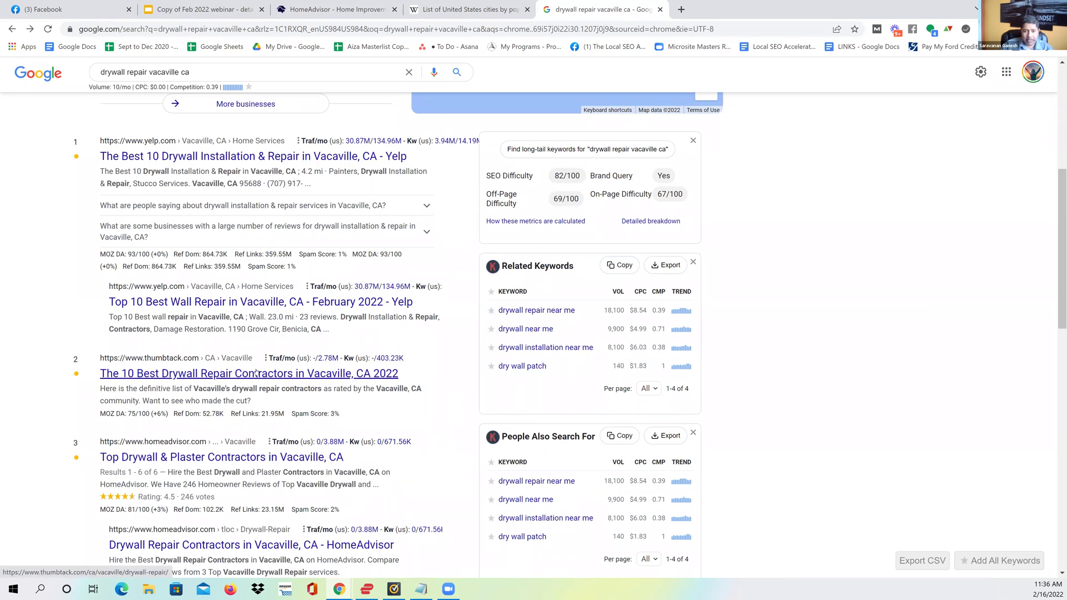
scroll(207, 293, "down", 3)
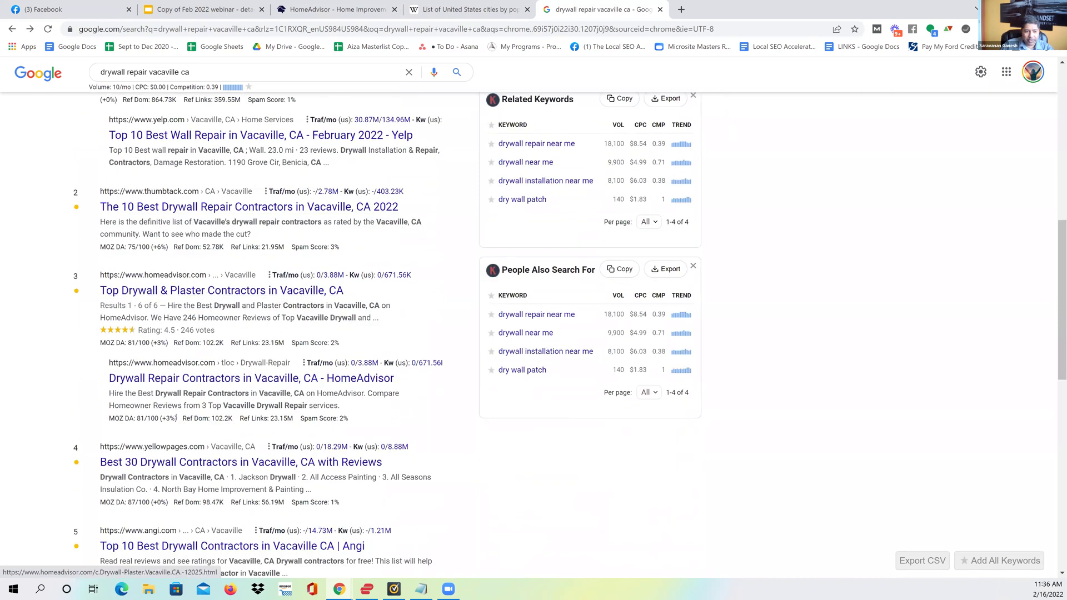
scroll(207, 292, "down", 4)
scroll(265, 354, "down", 1)
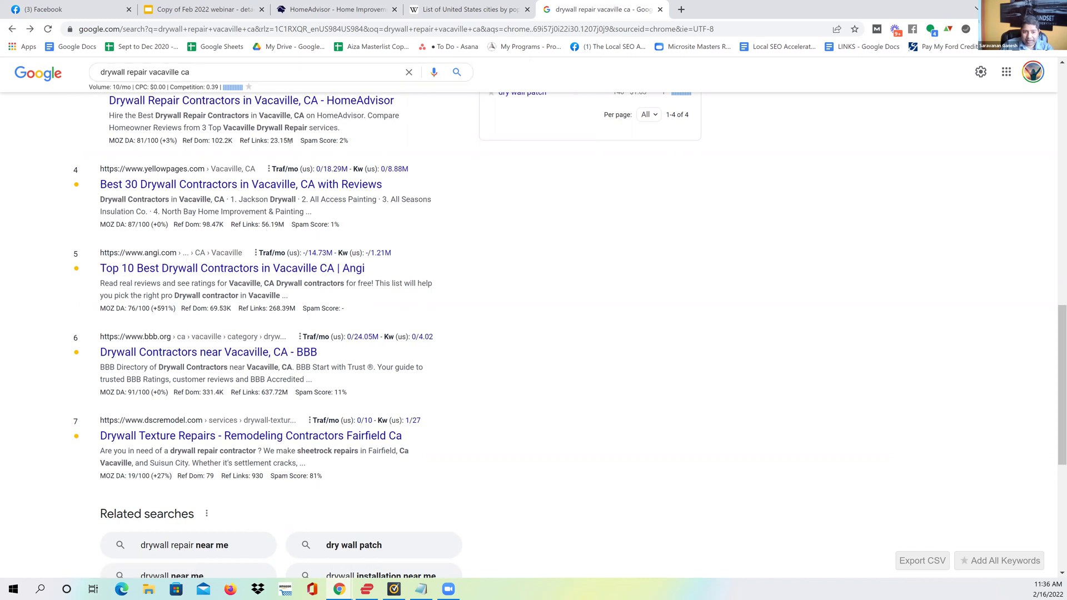
scroll(307, 269, "up", 3)
scroll(307, 268, "up", 7)
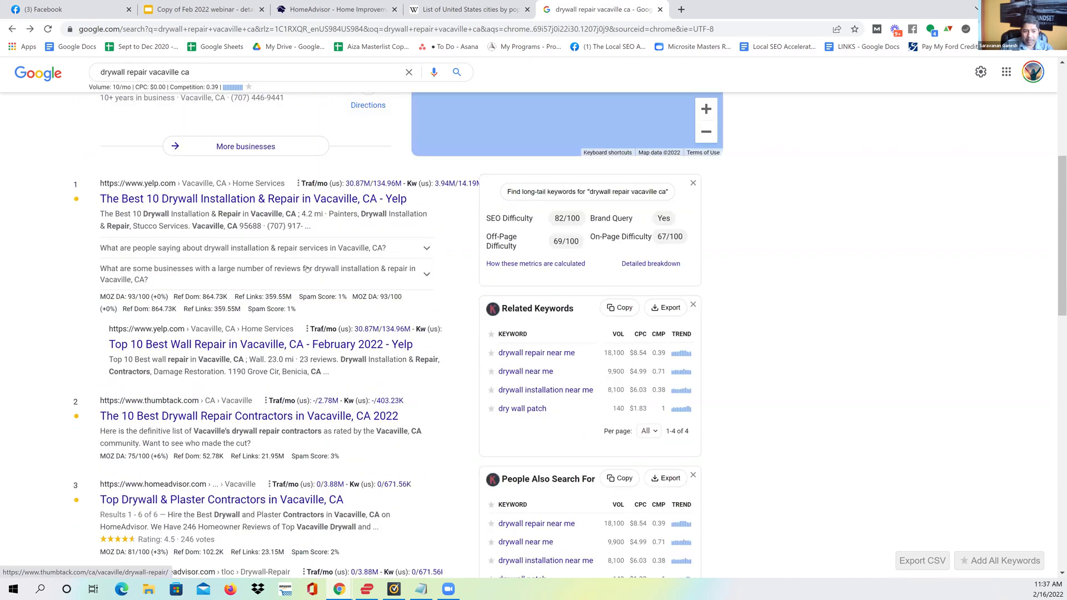
Step: Open the first Yelp result in a new tab and highlight the Moz DA scores of the Yelp and Thumbtack results
right_click(315, 272)
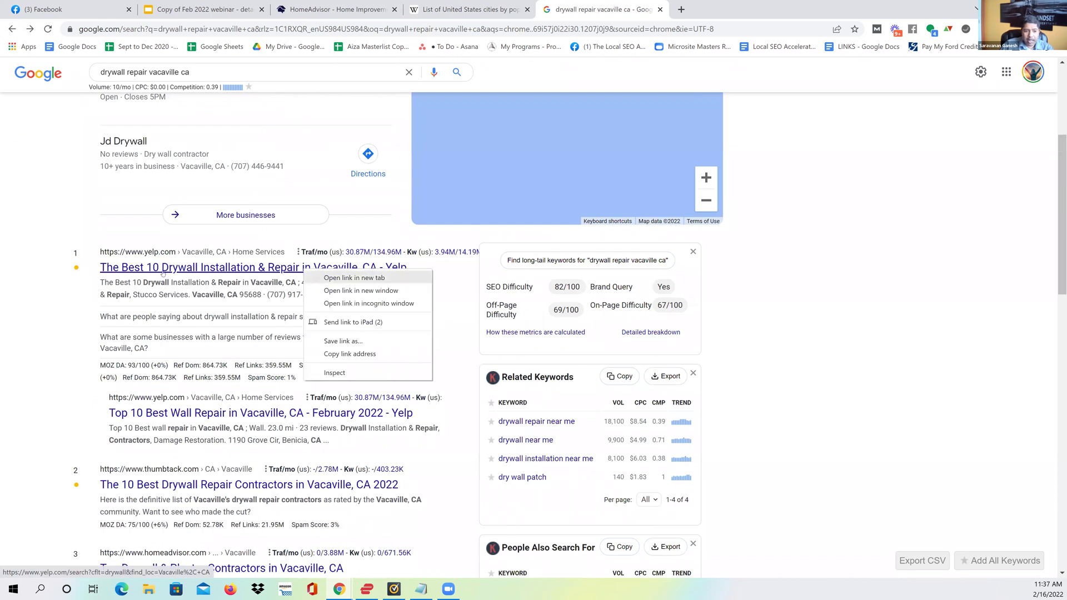
key("Return")
scroll(129, 248, "down", 3)
left_click_drag(115, 199, 146, 198)
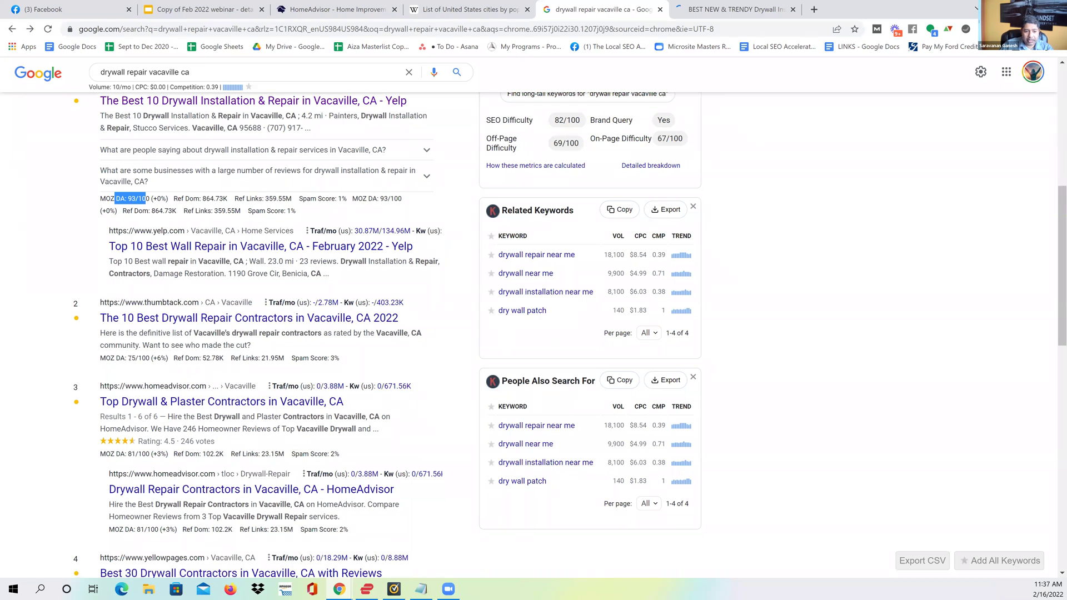
double_click(131, 356)
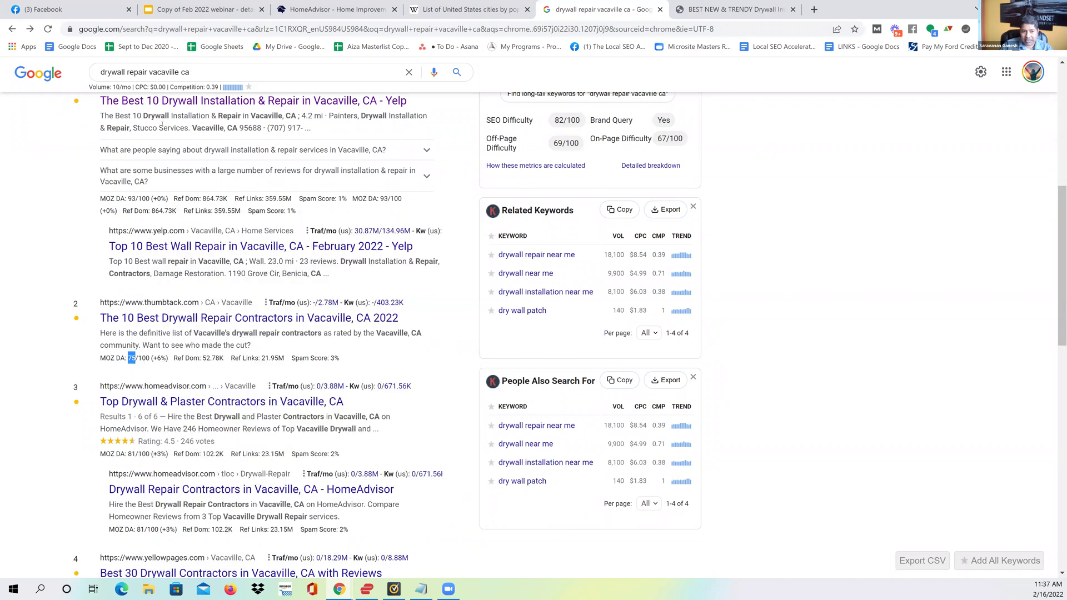
Step: Highlight the full drywall repair search query and show the Yelp page listing Vacaville drywall contractors
scroll(171, 163, "up", 2)
left_click_drag(190, 72, 73, 74)
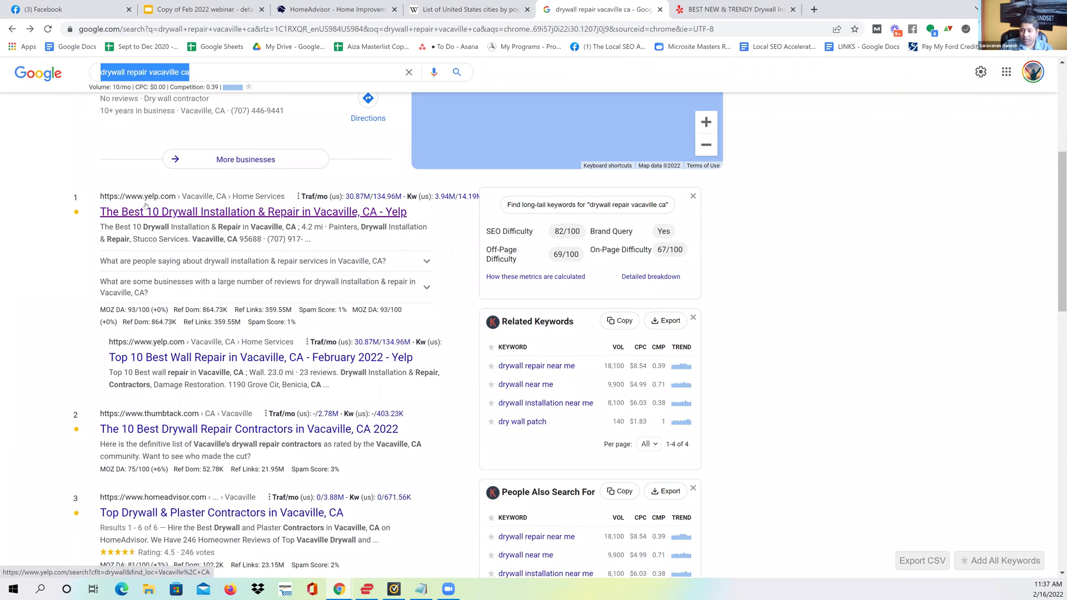
left_click(707, 6)
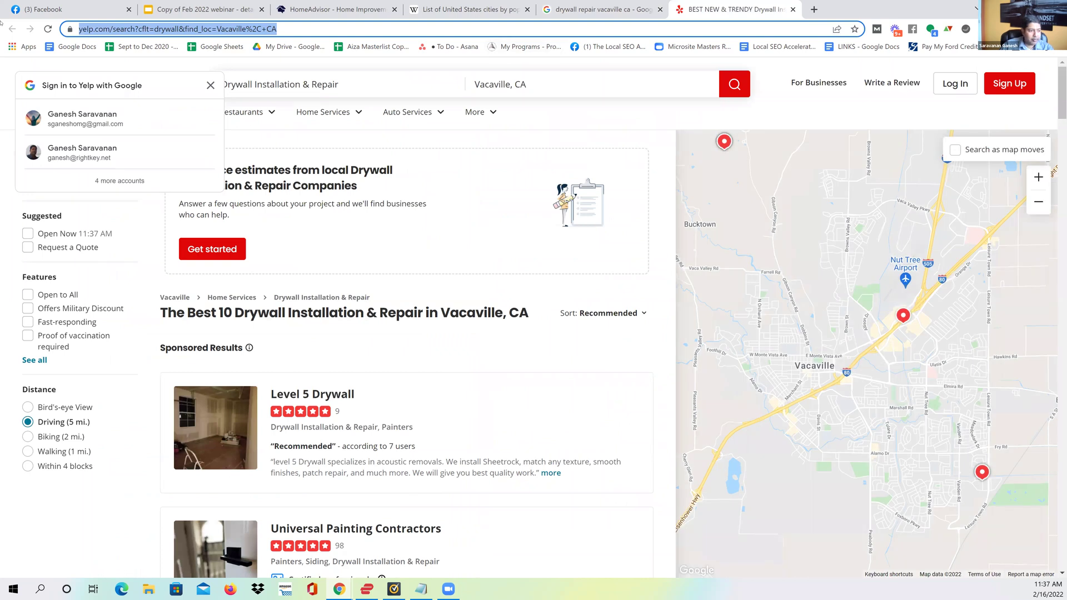
Step: Show the Ahrefs overview of the Yelp Vacaville drywall page, compare it with the Google results, and close the Yelp page
key("alt+Tab")
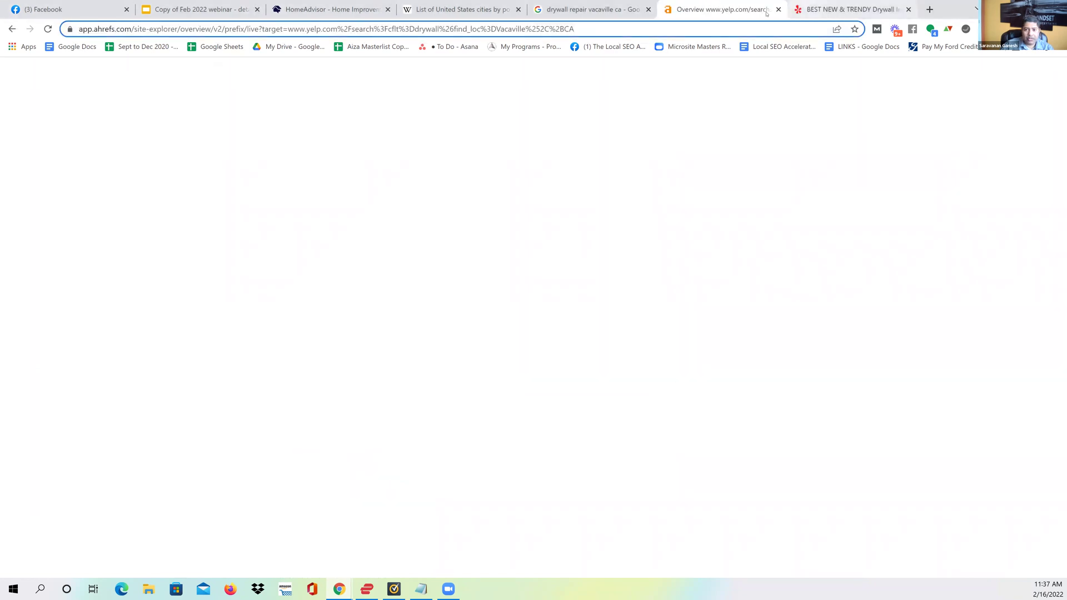
left_click(805, 5)
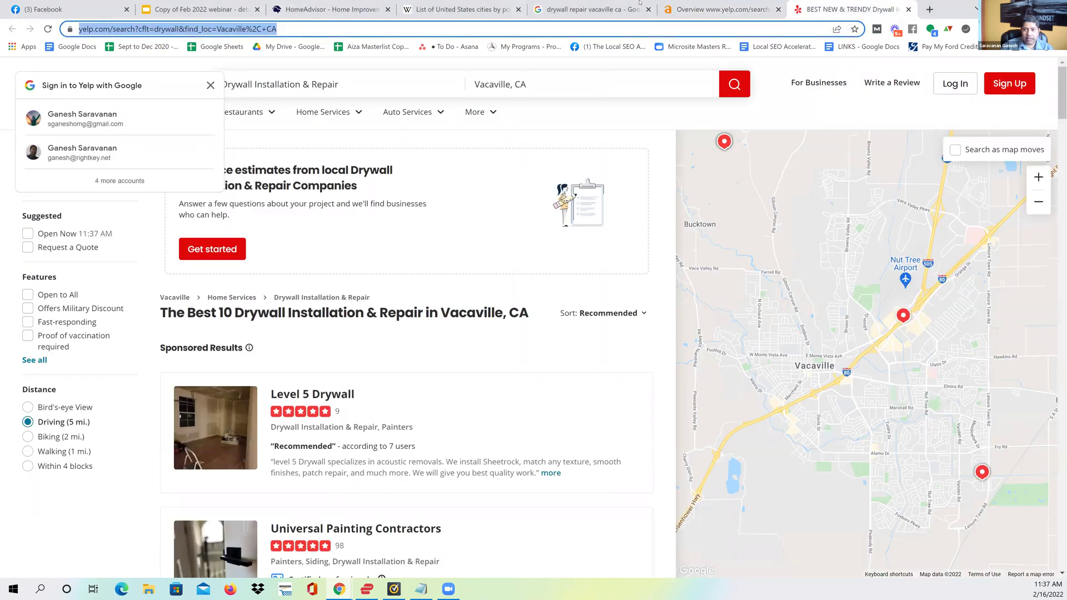
left_click(717, 9)
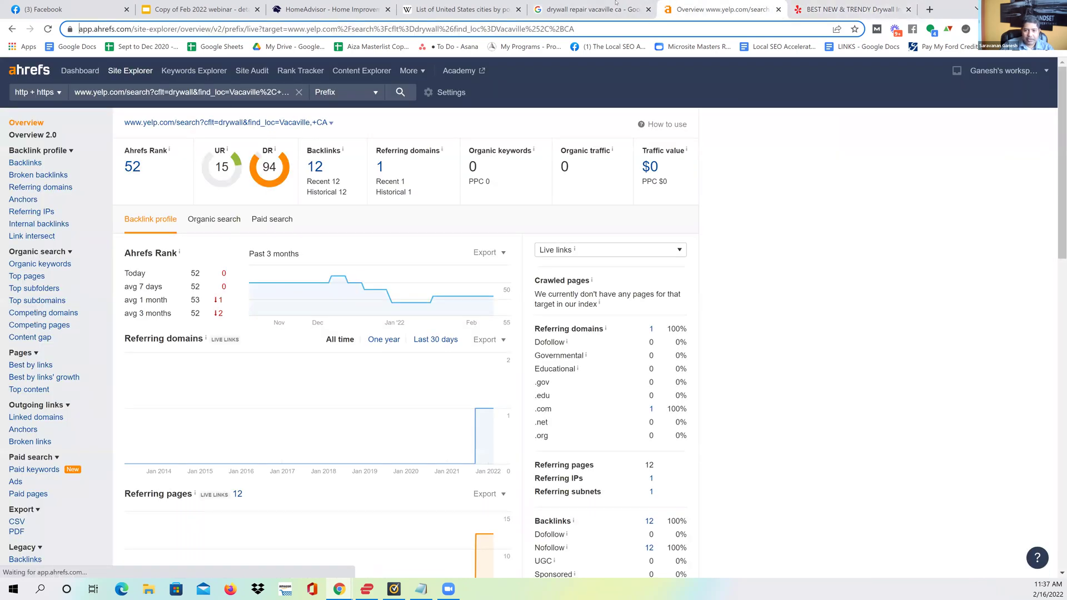
key("ctrl+shift+Tab")
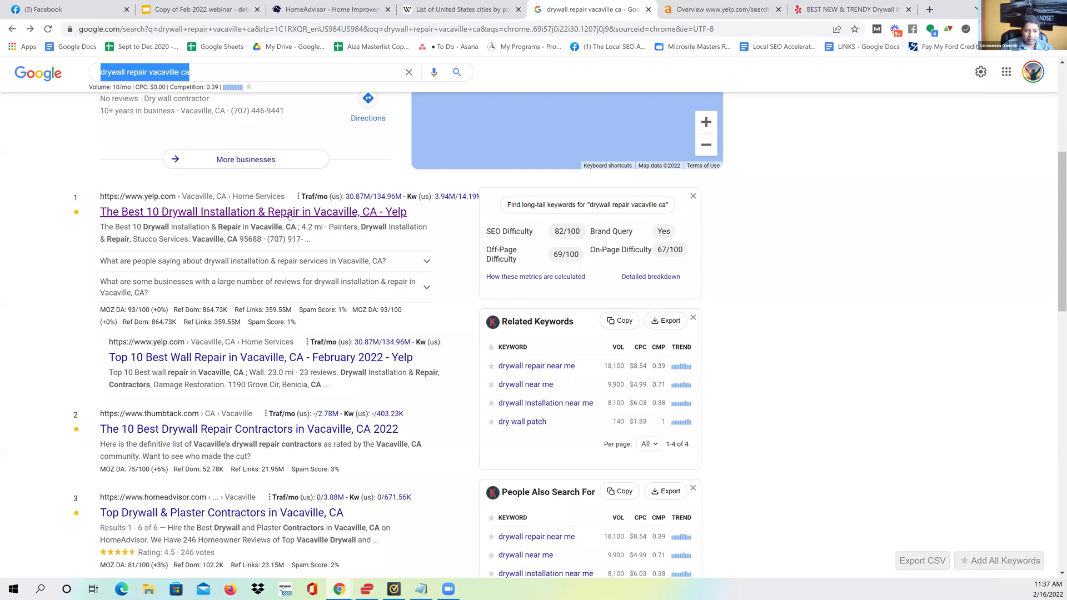
left_click(847, 10)
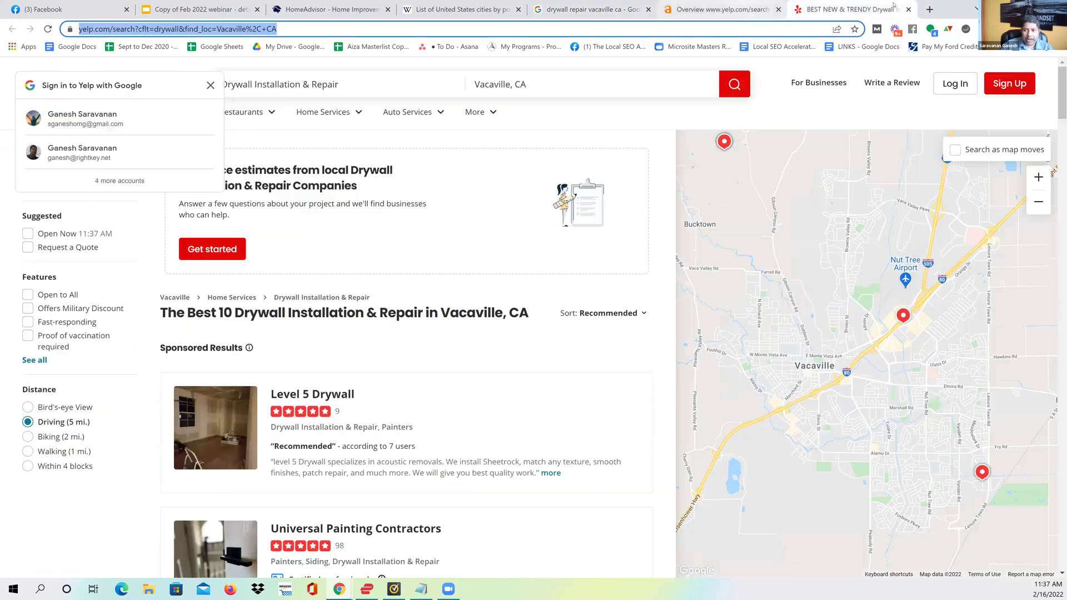
left_click(908, 9)
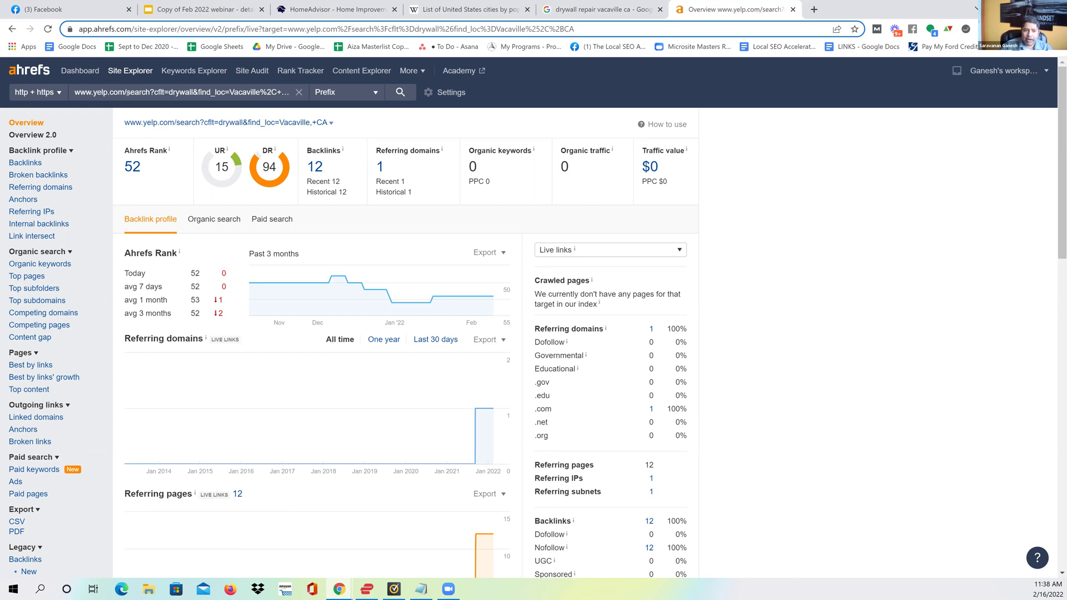
left_click_drag(128, 93, 323, 104)
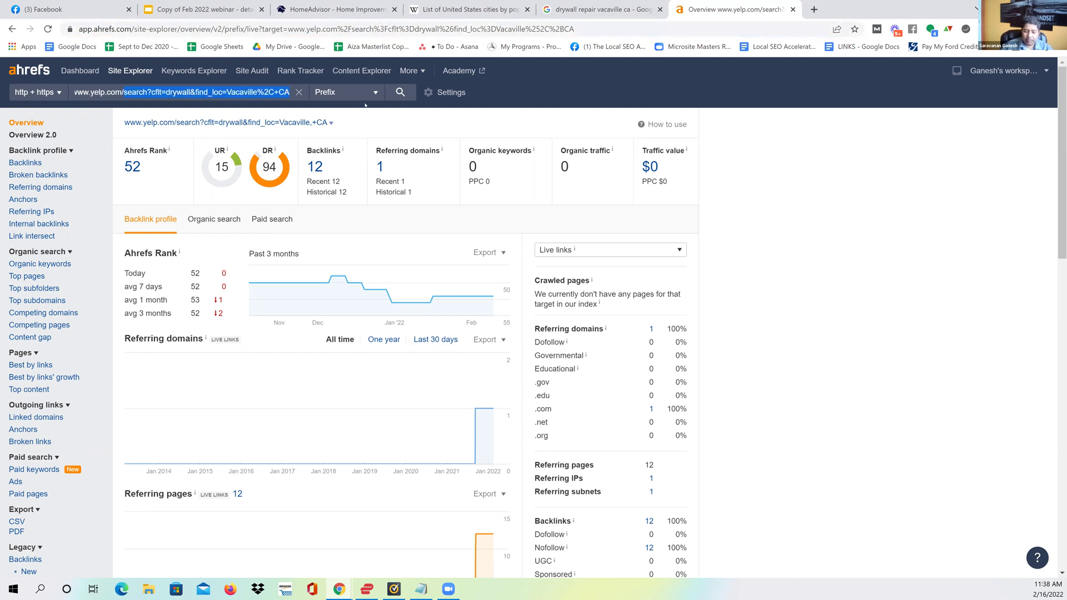
key("BackSpace")
key("Return")
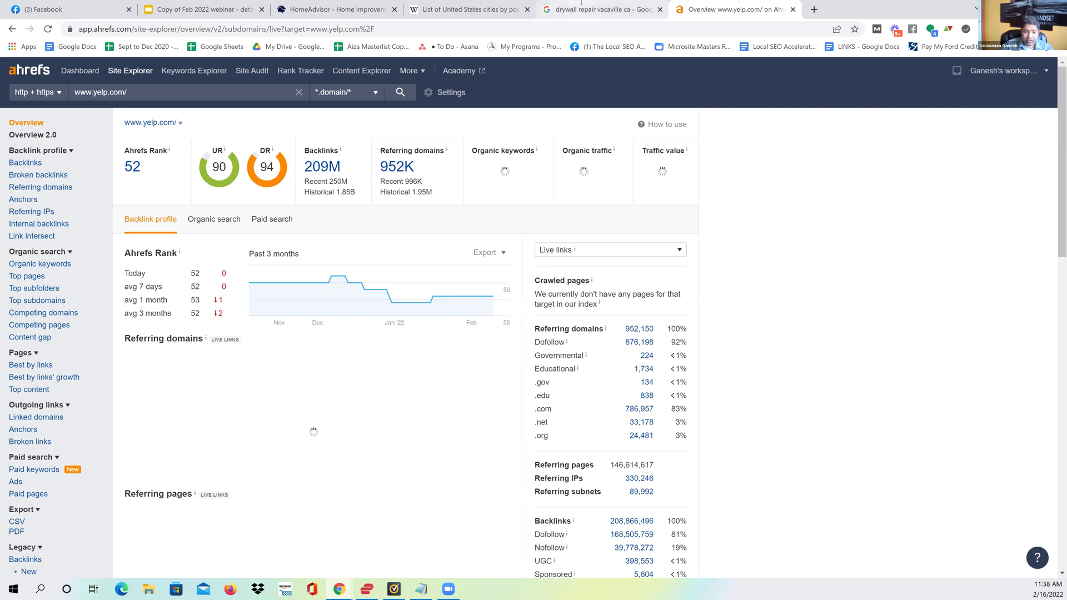
Step: Open the Thumbtack result for Vacaville drywall repair contractors in a new tab and copy its URL
left_click(600, 9)
right_click(231, 428)
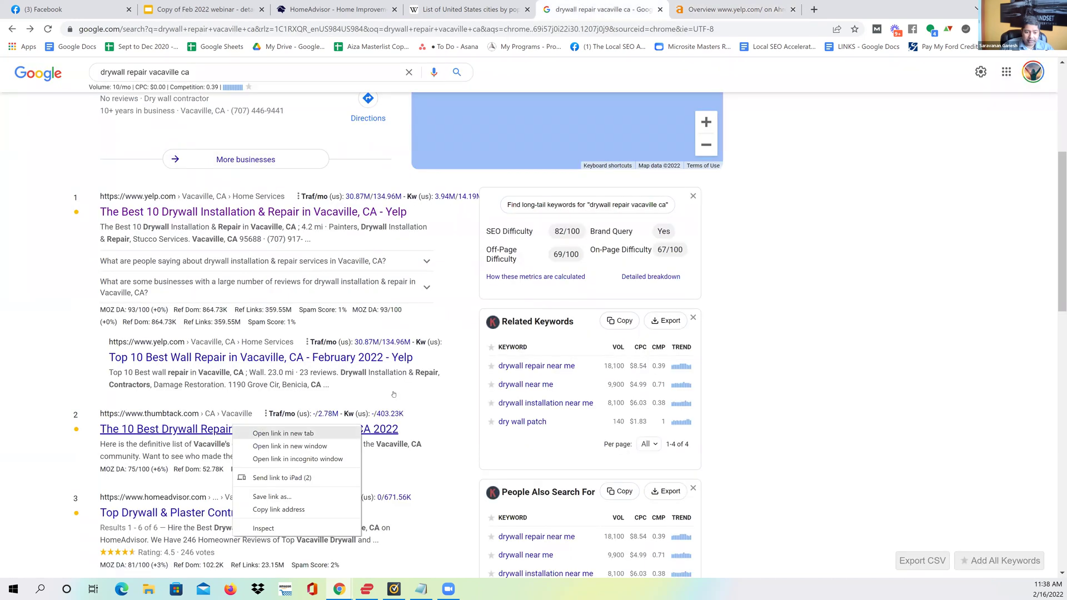
left_click(255, 433)
left_click(694, 4)
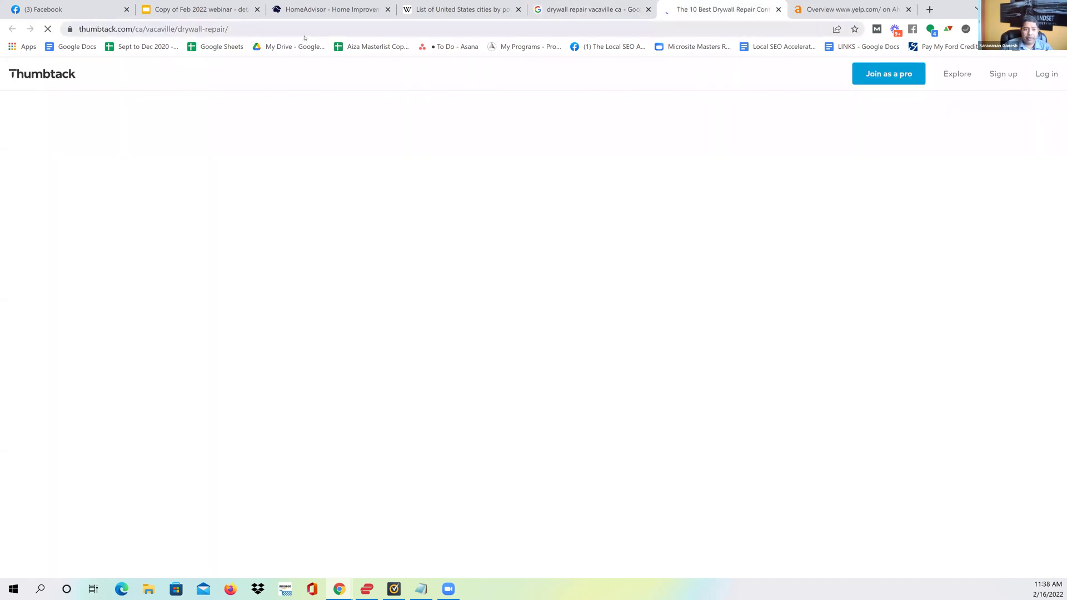
left_click(304, 36)
key("ctrl+c")
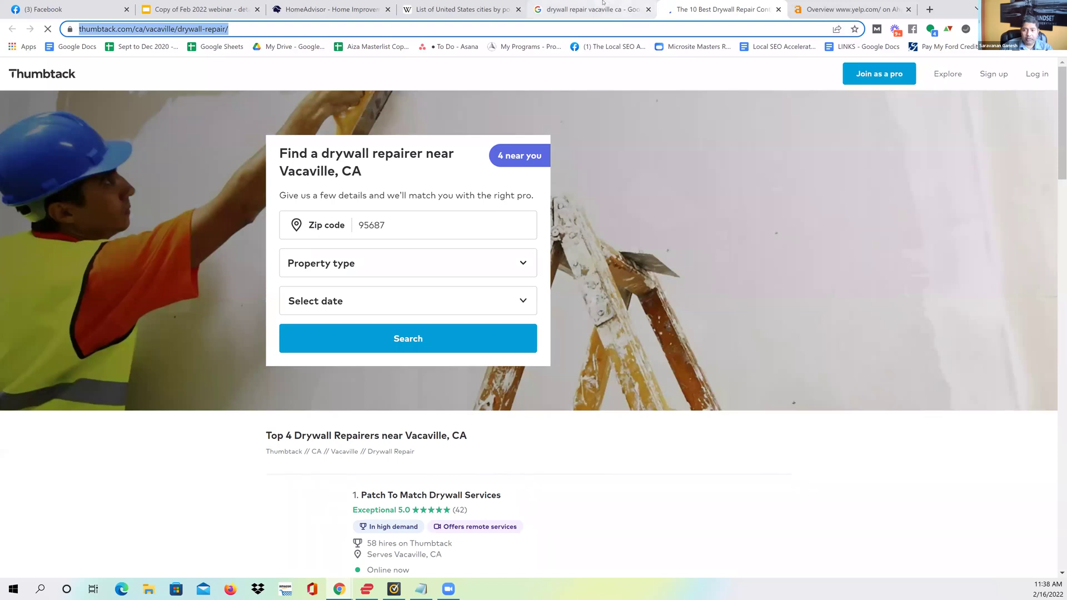
left_click(605, 6)
key("ctrl+9")
key("ctrl+v")
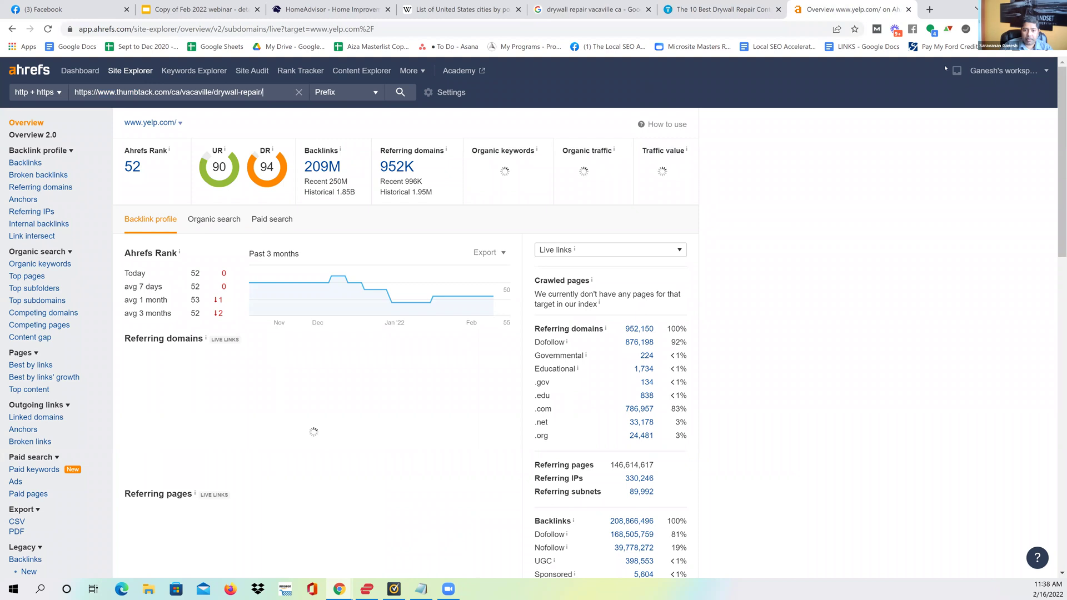
left_click(407, 94)
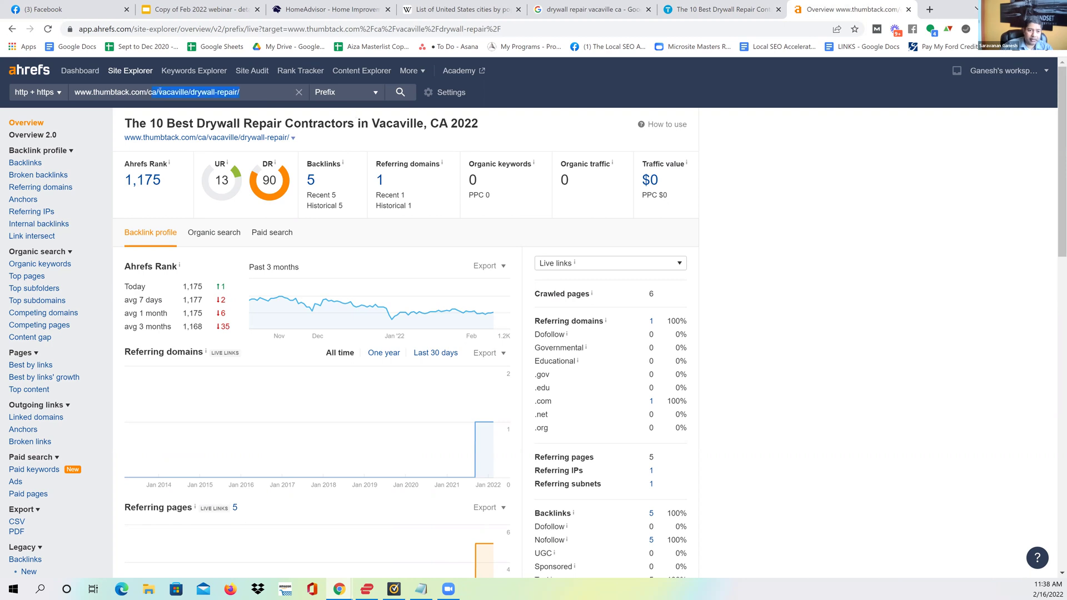
key("BackSpace")
key("Return")
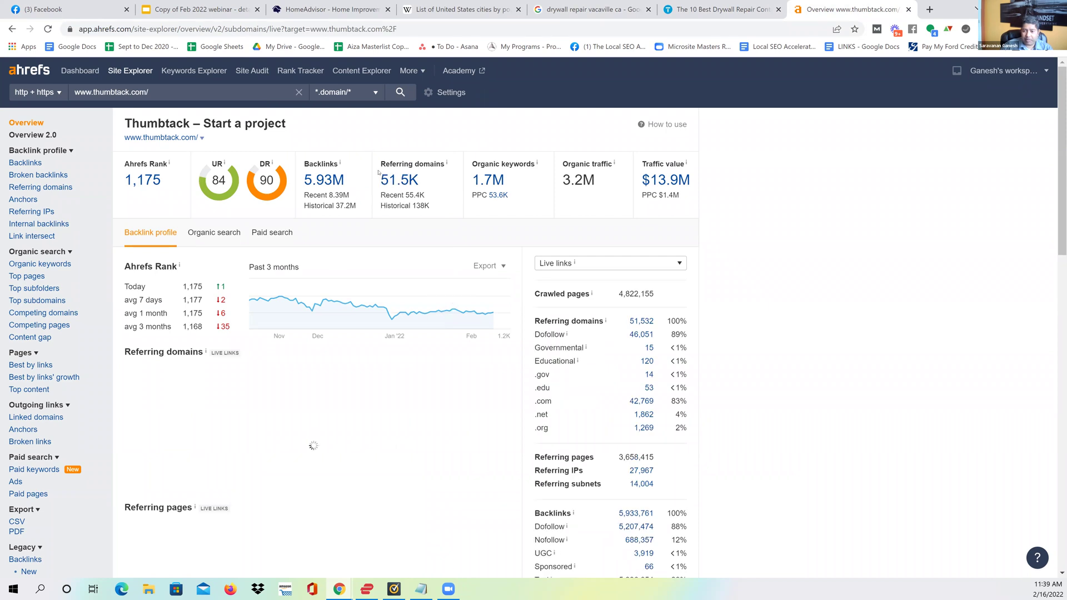
Step: Examine the Moz metrics of the organic results and the local business listings for "drywall repair vacaville ca"
left_click(583, 8)
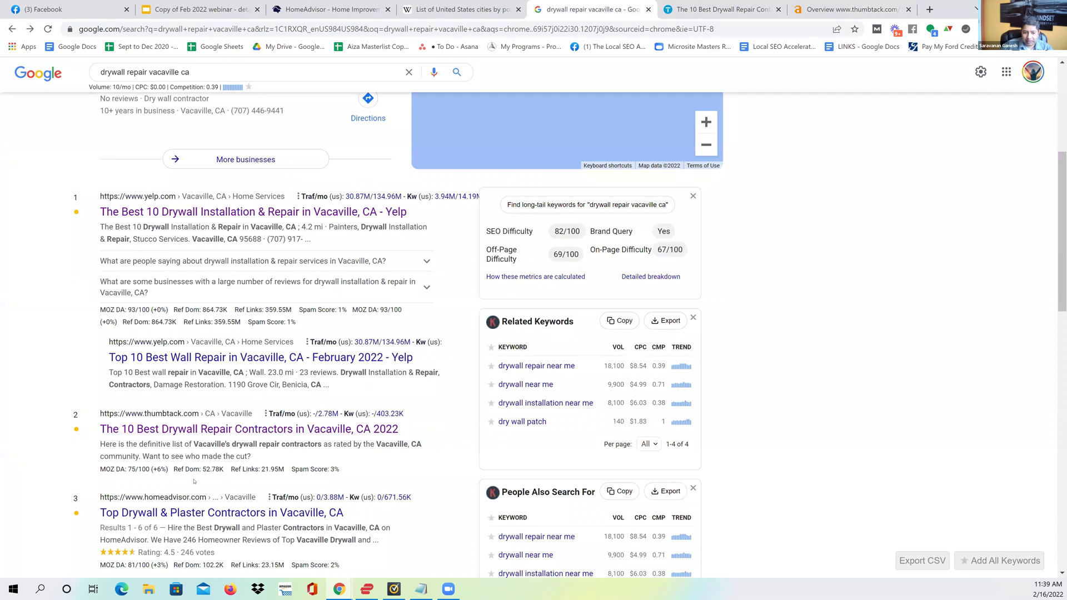
scroll(161, 428, "down", 2)
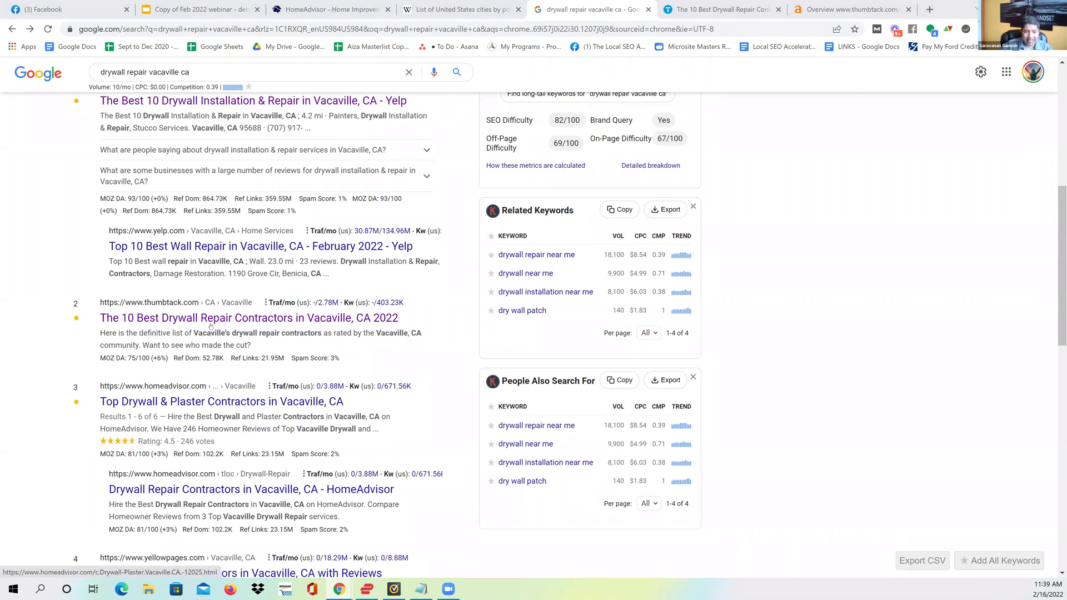
scroll(223, 367, "up", 3)
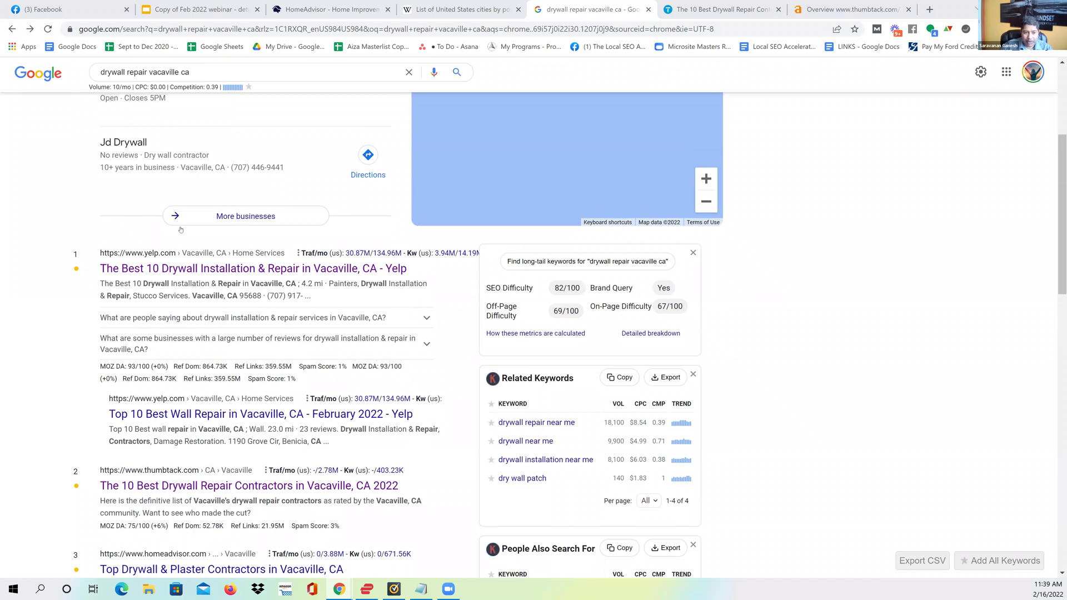
scroll(217, 420, "up", 2)
scroll(202, 346, "down", 3)
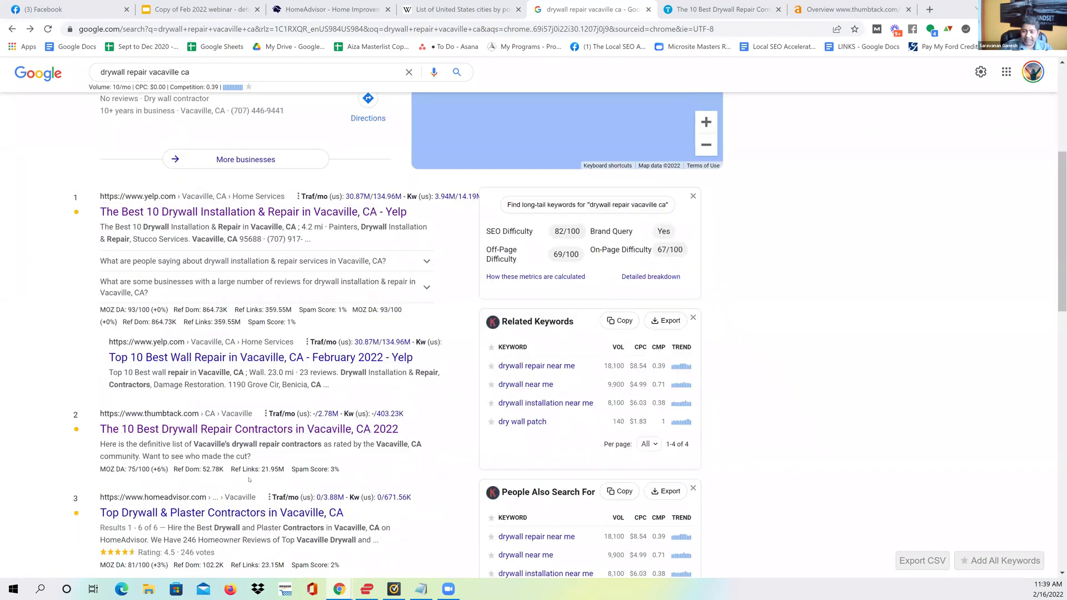
scroll(262, 443, "up", 4)
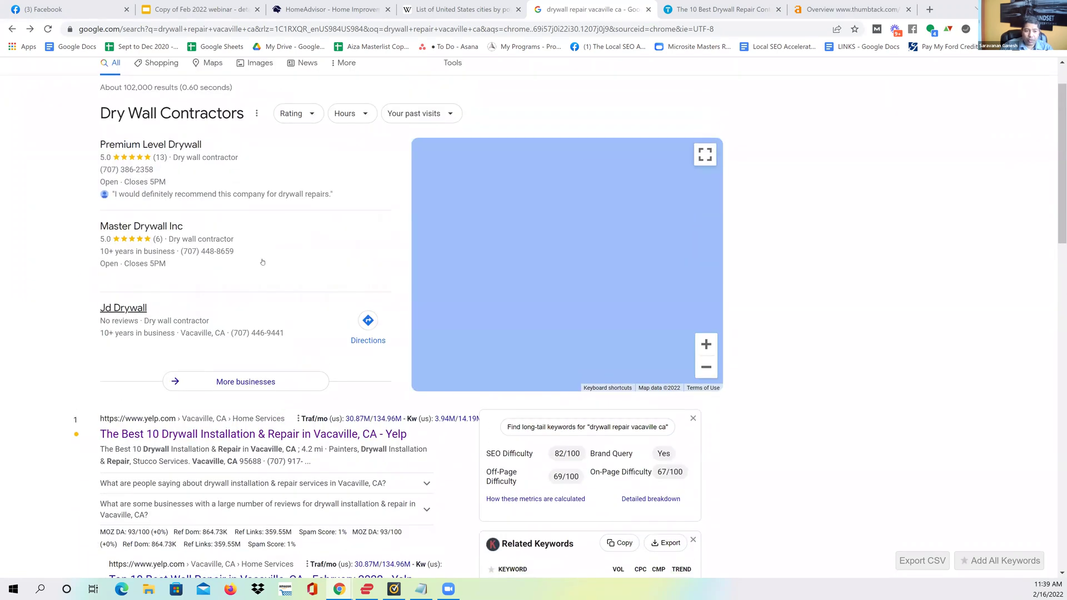
Step: Search Google for "google keyword planner" and open Keyword Planner with the active Rightkey Solutions account
left_click(363, 32)
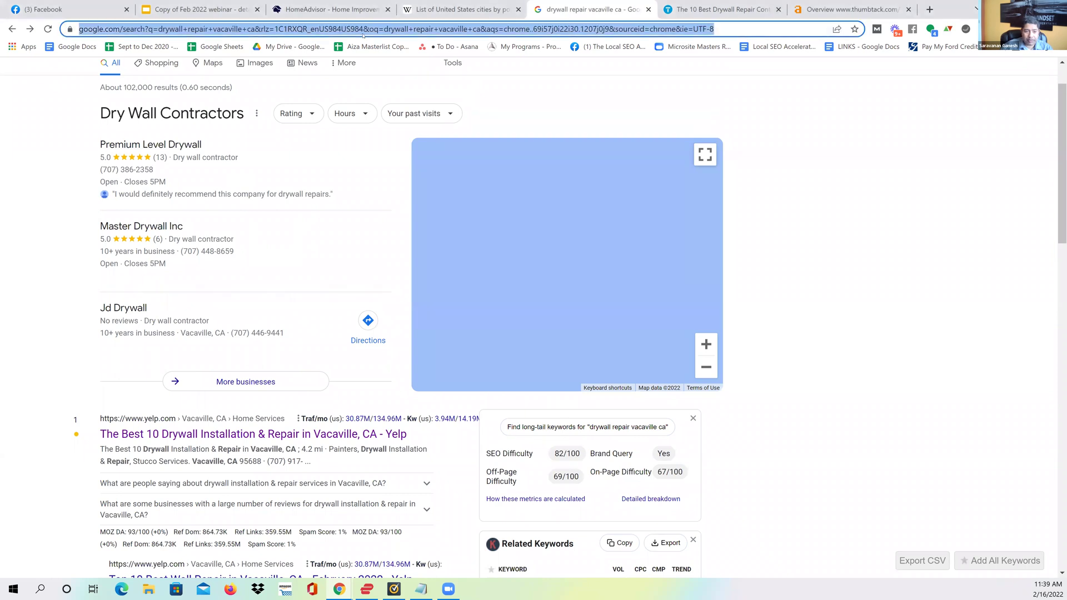
type("google keyword planner")
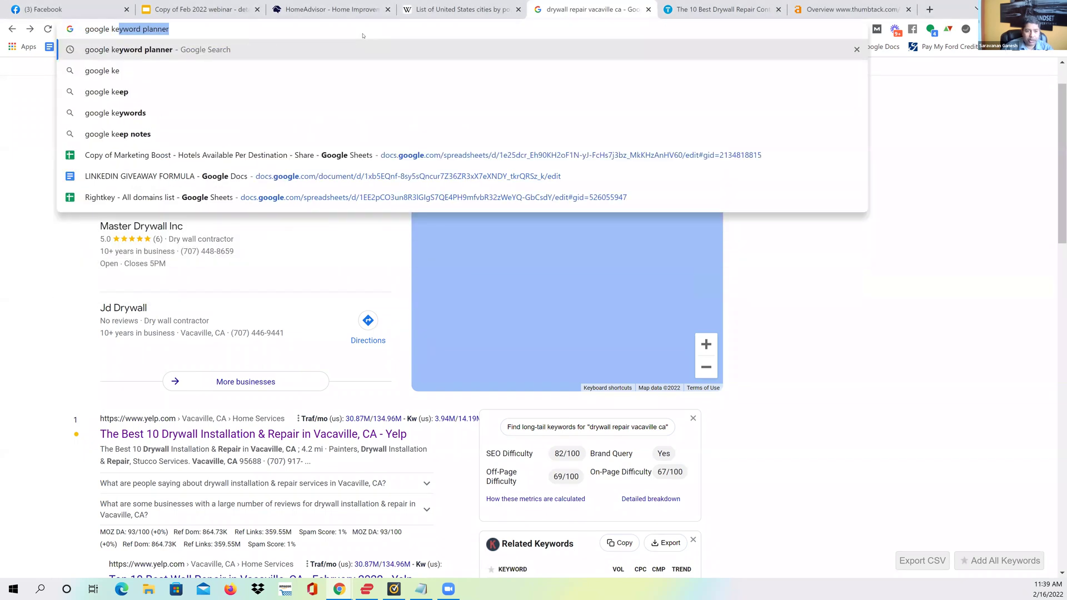
key("Return")
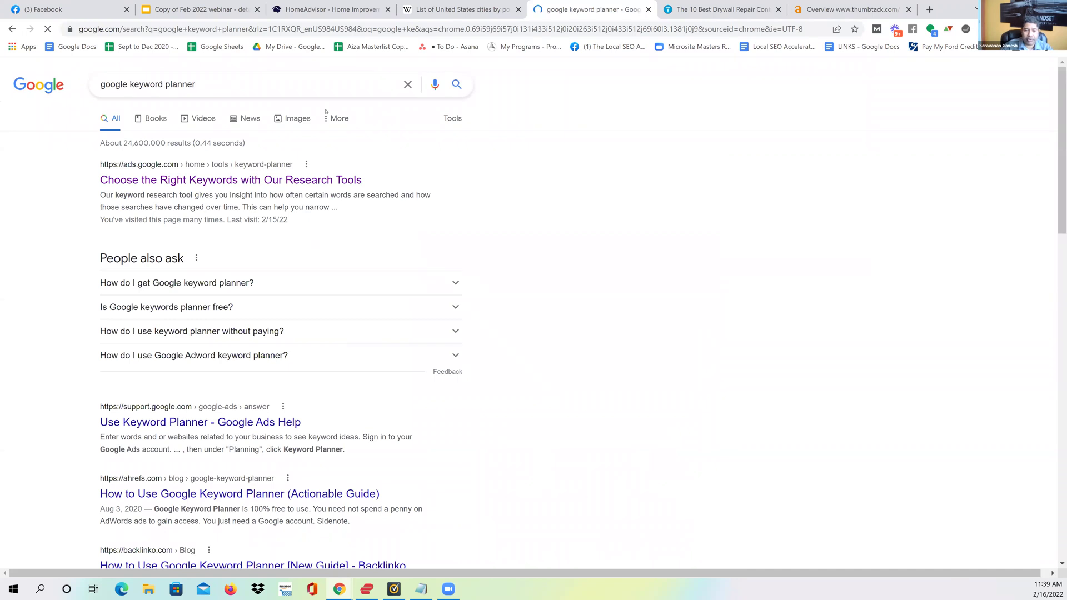
left_click(289, 179)
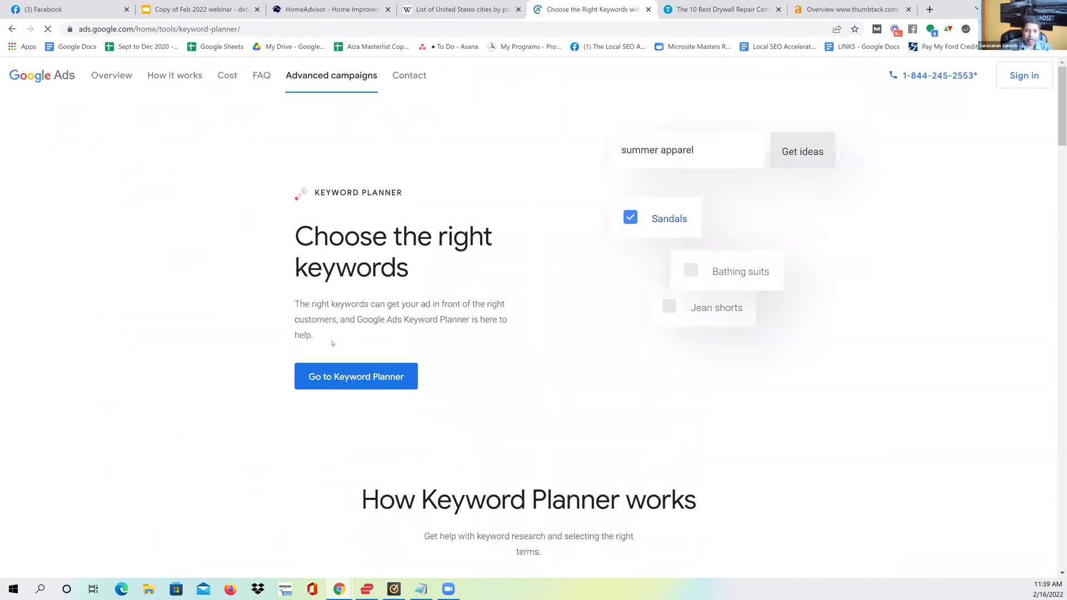
left_click(345, 372)
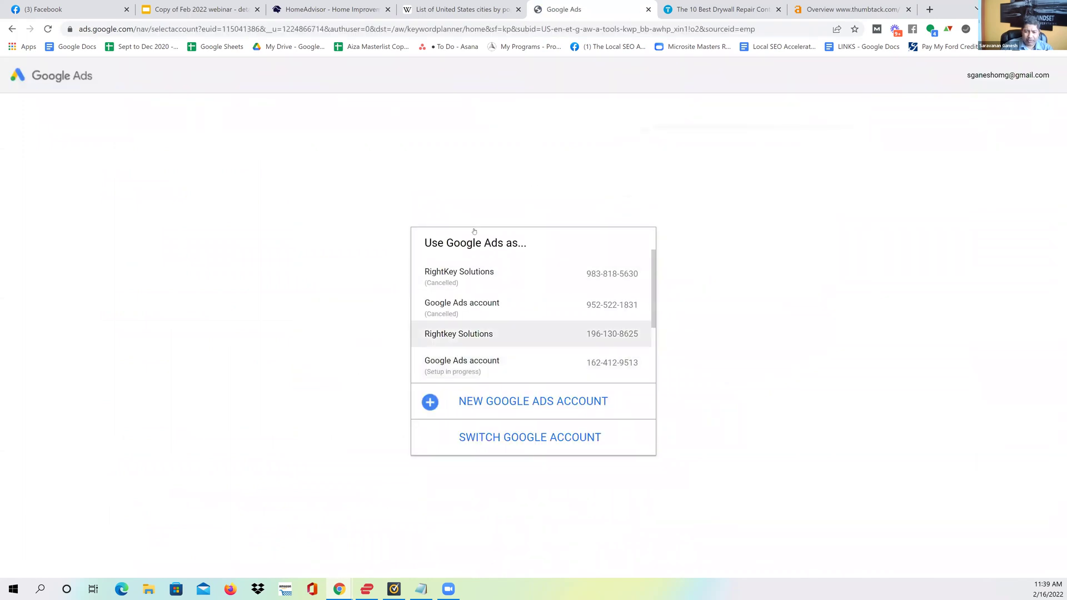
left_click(480, 339)
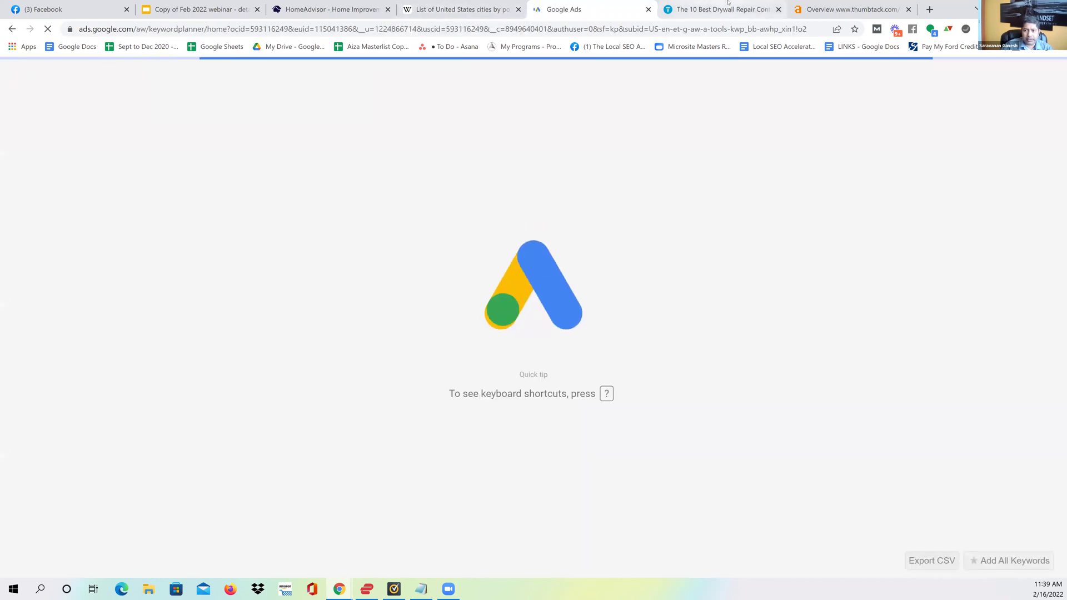
Step: Close the Ahrefs overview and the Thumbtack page, returning to Keyword Planner
key("ctrl+Tab")
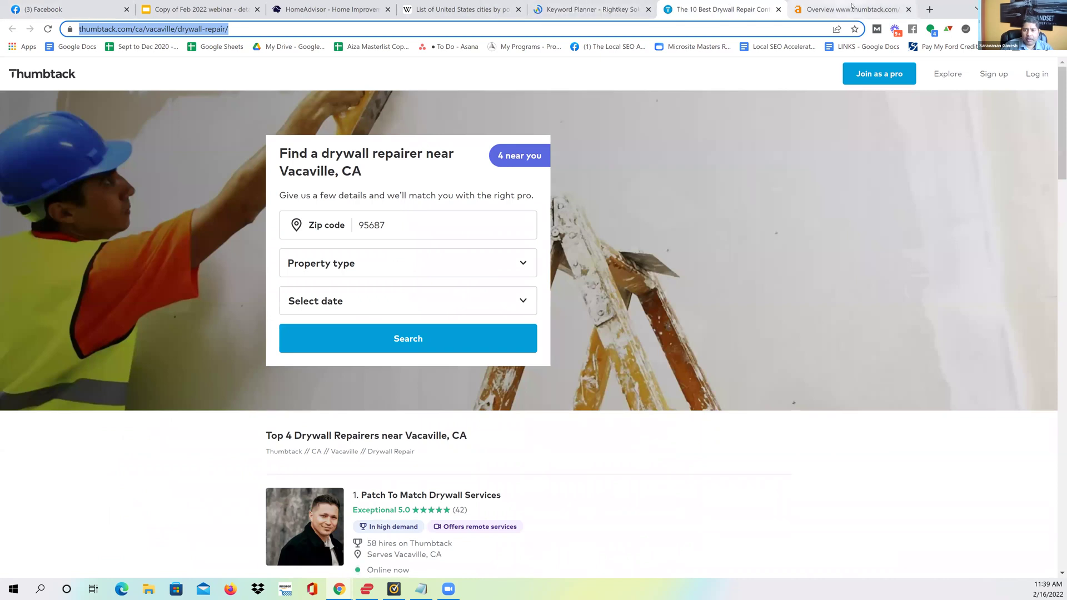
left_click(851, 7)
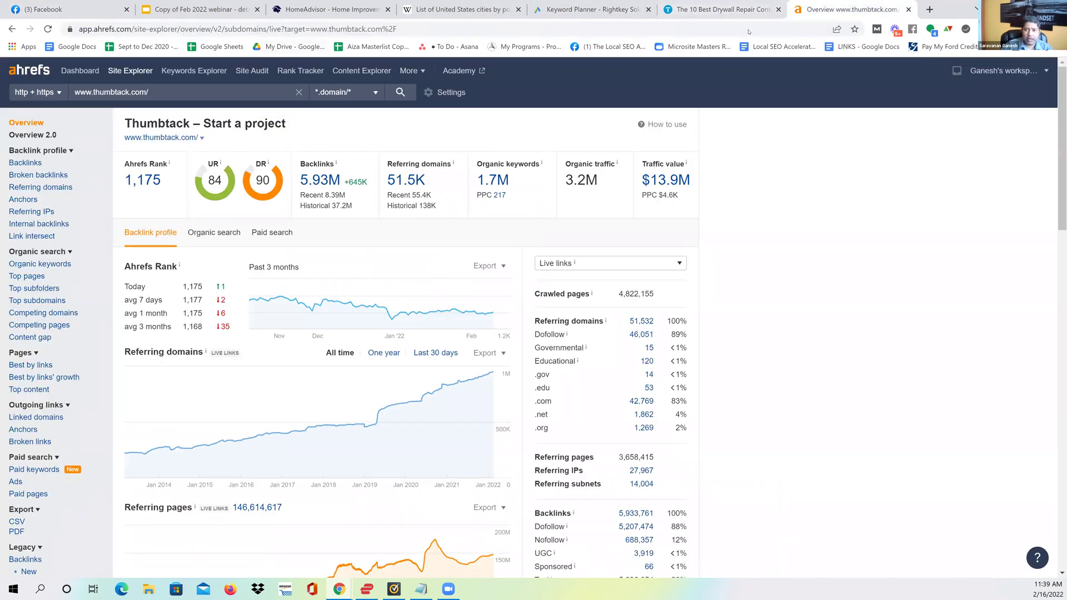
left_click(908, 10)
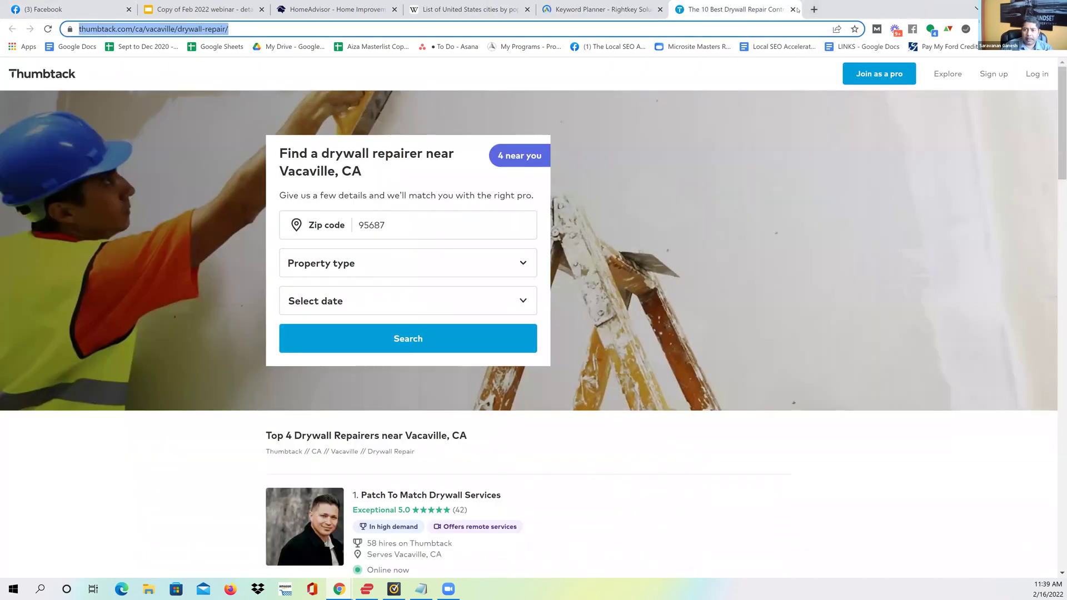
key("ctrl+w")
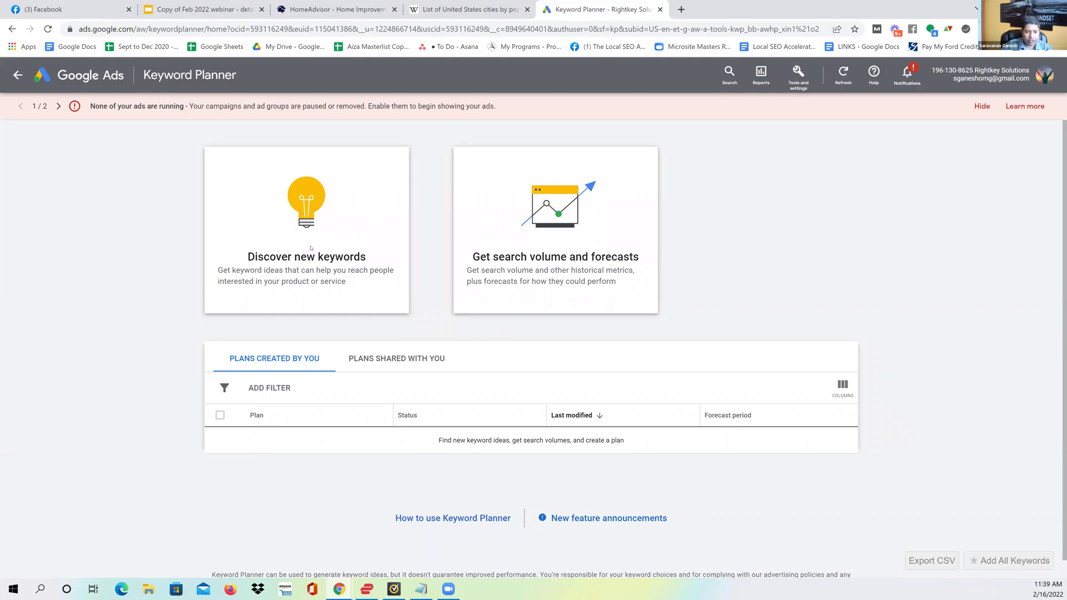
Step: Get new keyword ideas for "drywall repair" with Vacaville, California, United States as the only target location, removing United States
left_click(315, 228)
type("drywall repair")
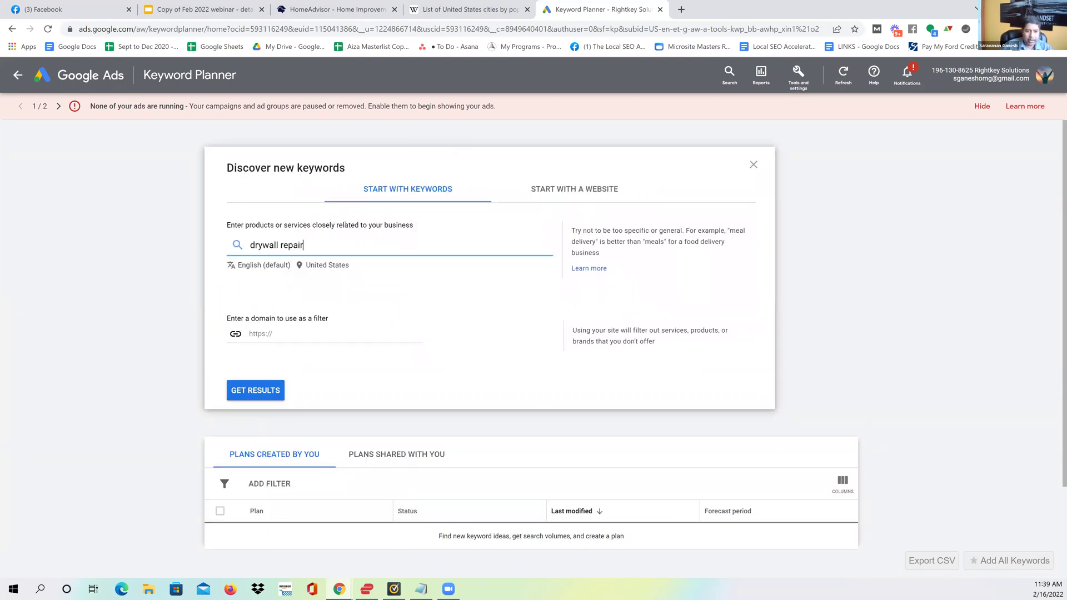
left_click(327, 266)
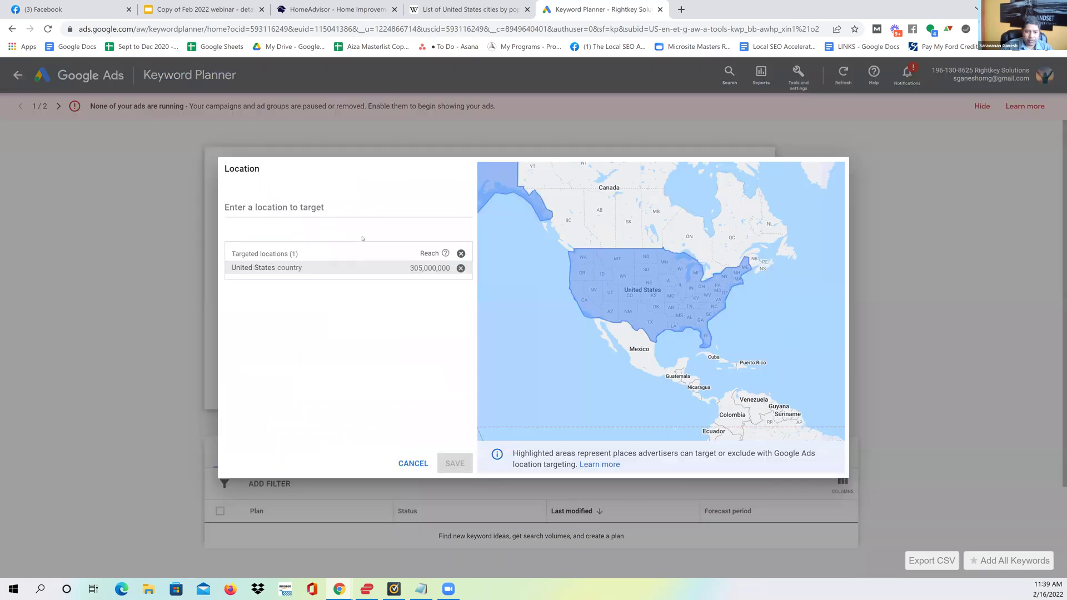
left_click(352, 210)
type("vaca")
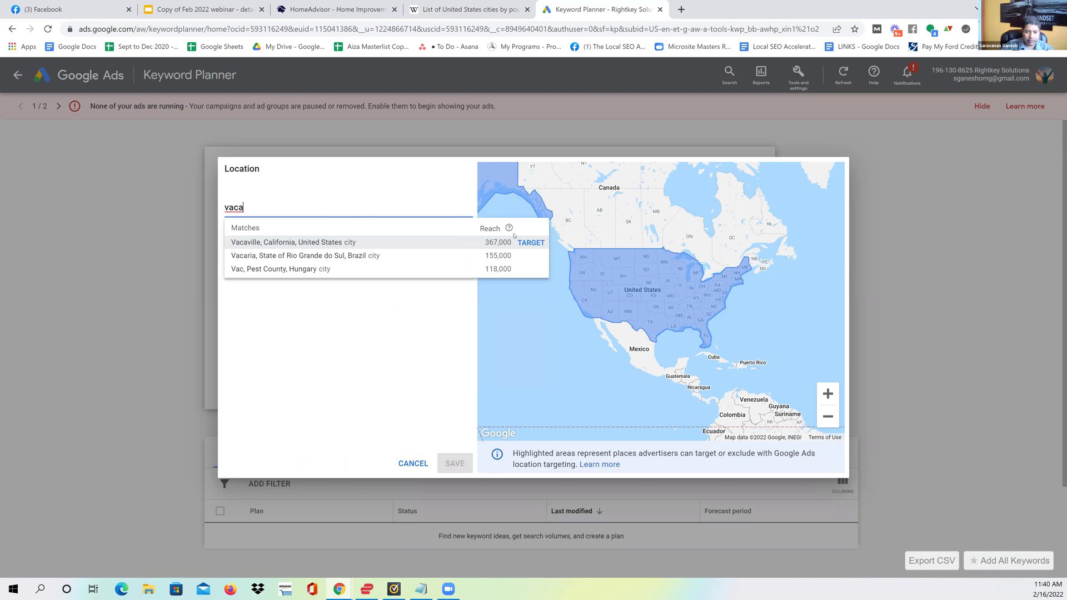
left_click(530, 243)
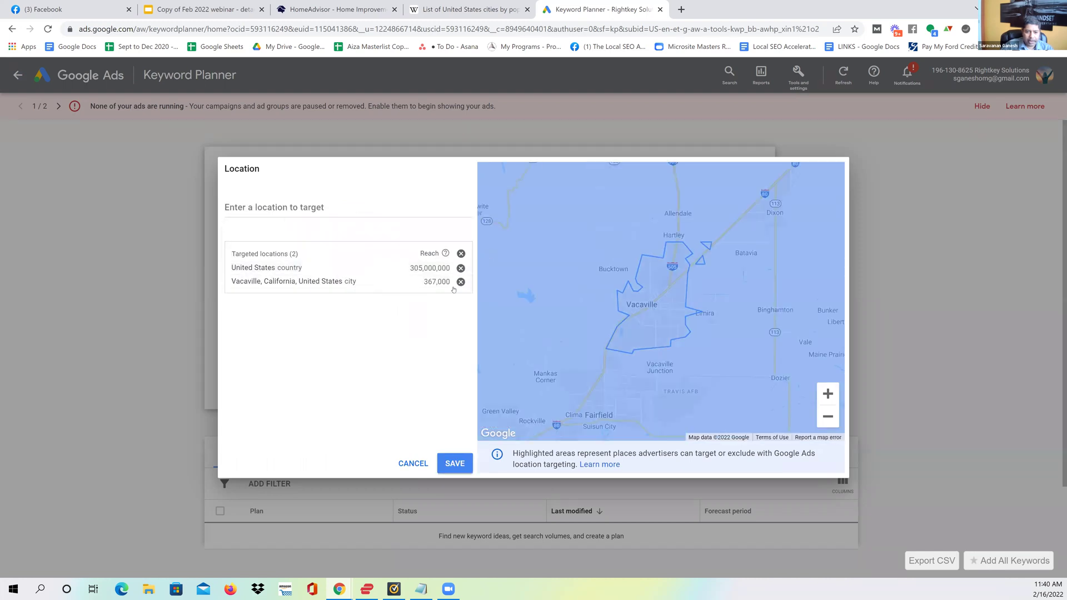
left_click(461, 268)
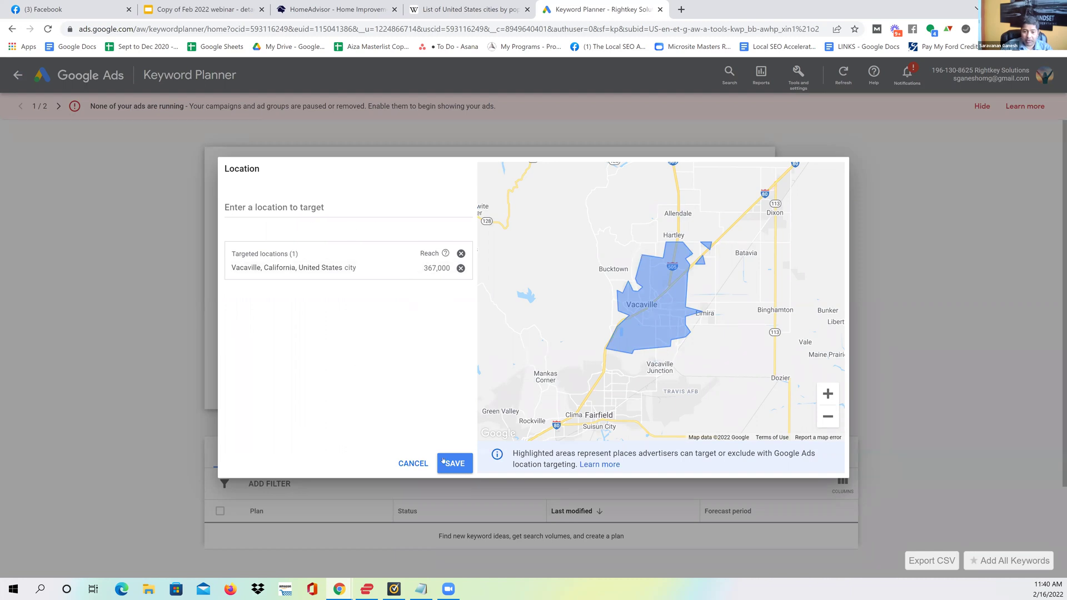
left_click(452, 463)
left_click(270, 392)
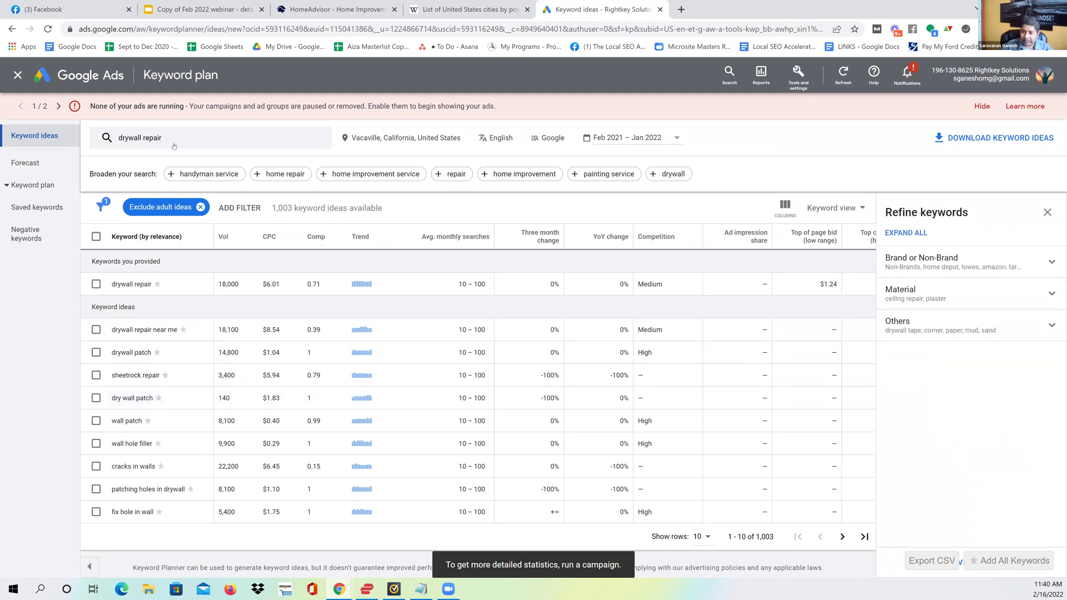
Step: Search Google for "drywall repair vacaville ca" in a new tab, copy the query text and look over the results
left_click_drag(756, 537, 773, 537)
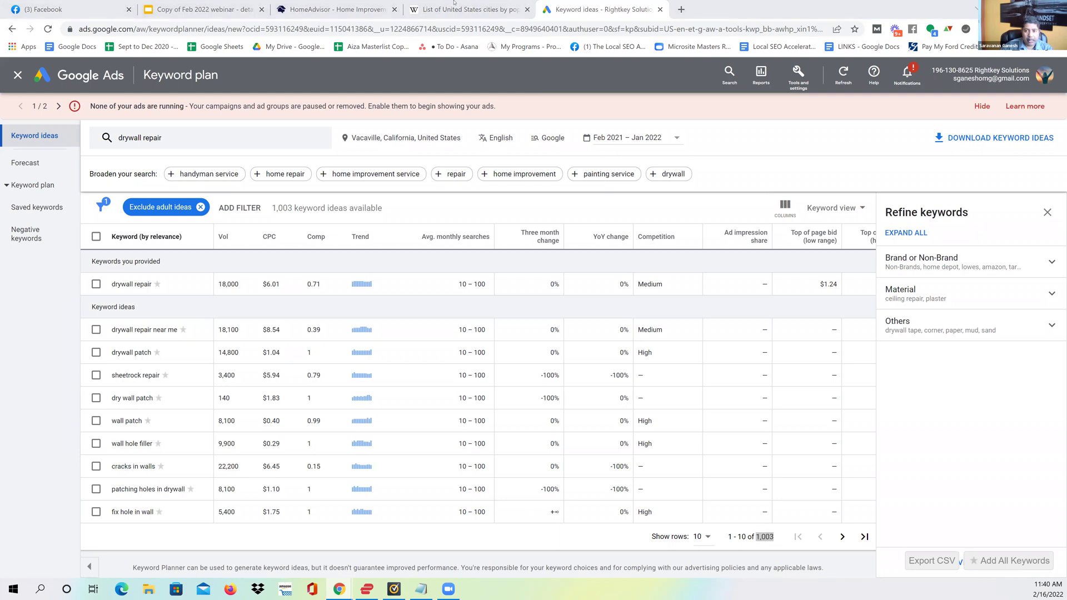
left_click(681, 10)
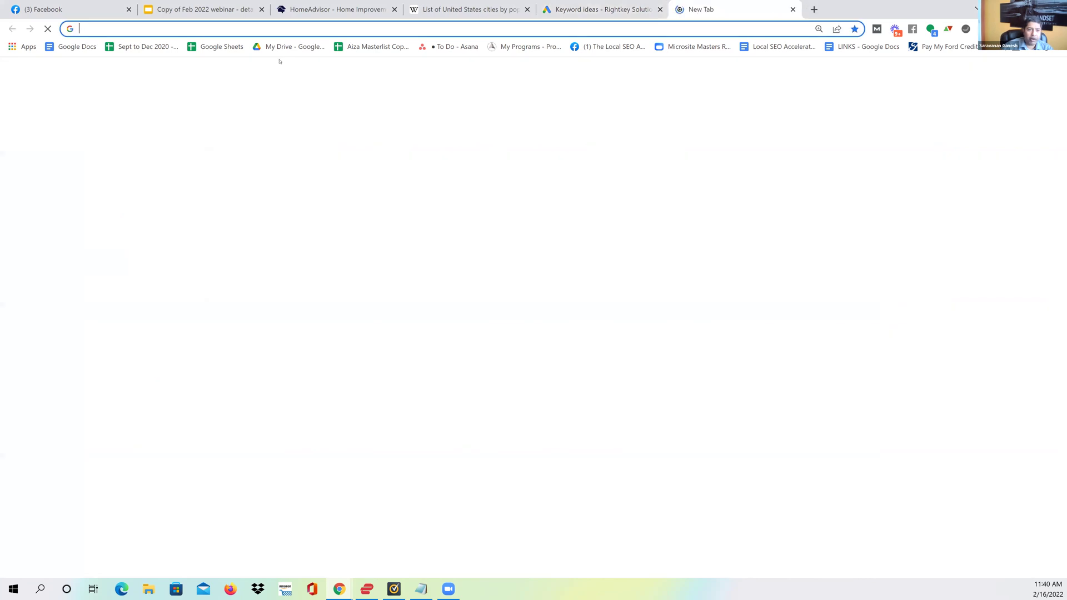
type("drywall repair vacaville ca")
key("Return")
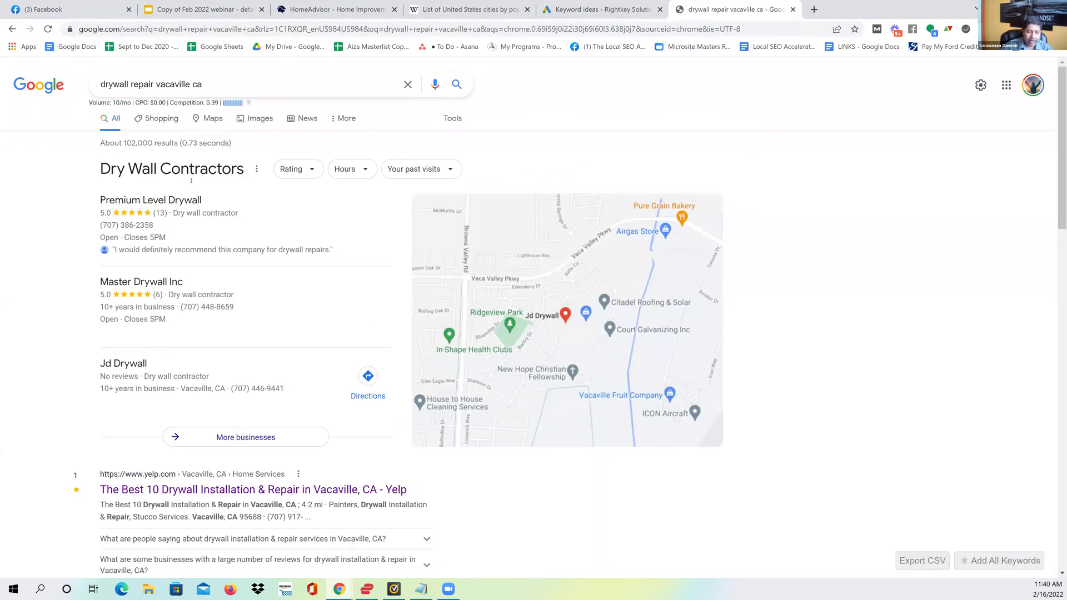
left_click_drag(204, 84, 69, 90)
key("ctrl+c")
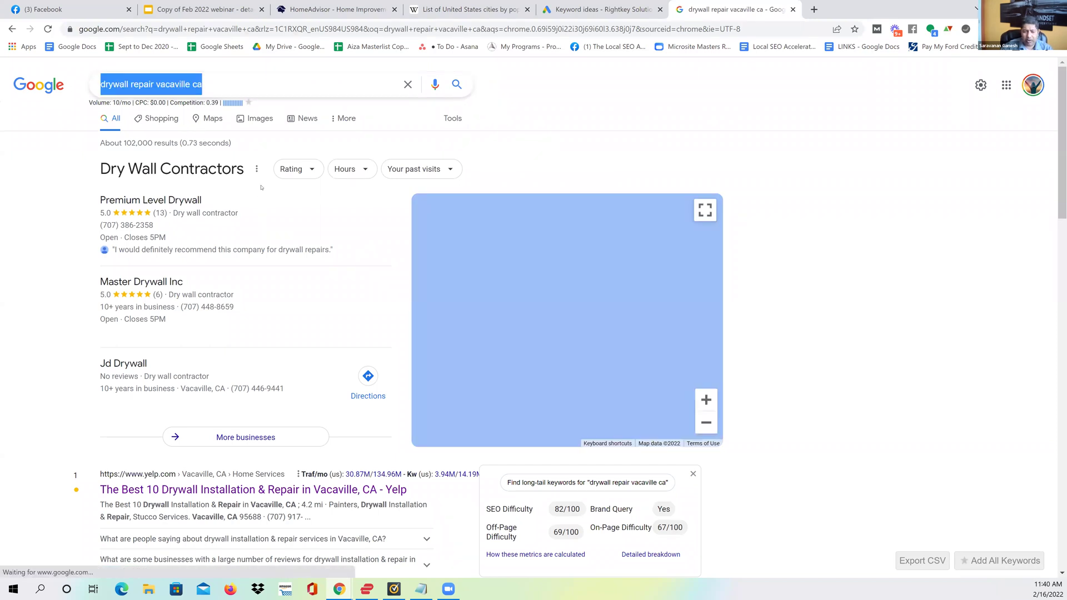
scroll(261, 187, "down", 4)
scroll(242, 157, "up", 3)
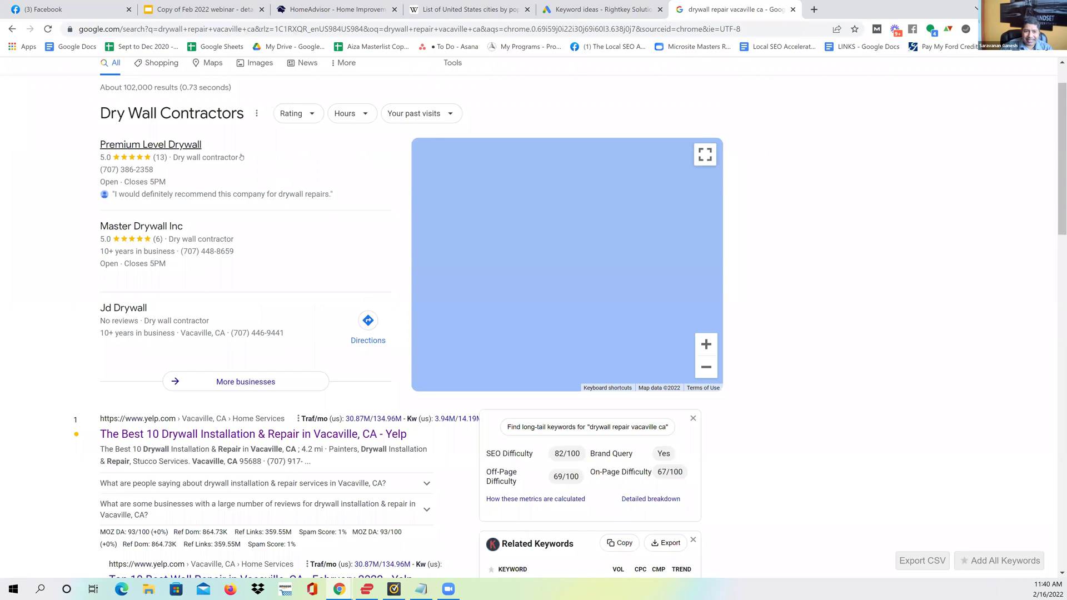
scroll(241, 157, "up", 1)
left_click(215, 87)
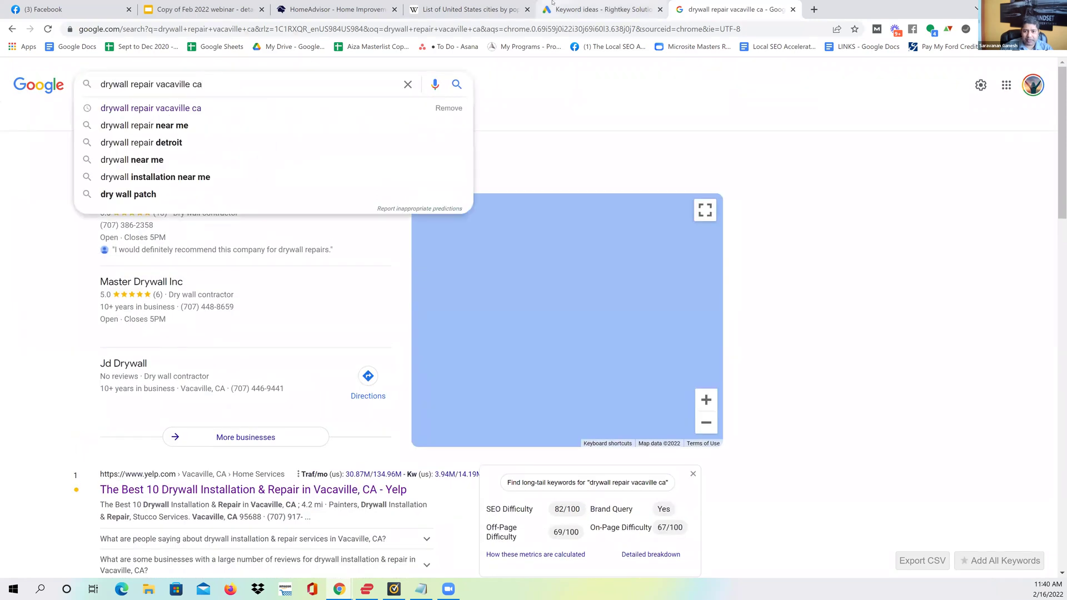
Step: Review the first three pages of Keyword Planner ideas for "drywall repair" and check the download format options
left_click(603, 9)
left_click_drag(134, 352, 137, 376)
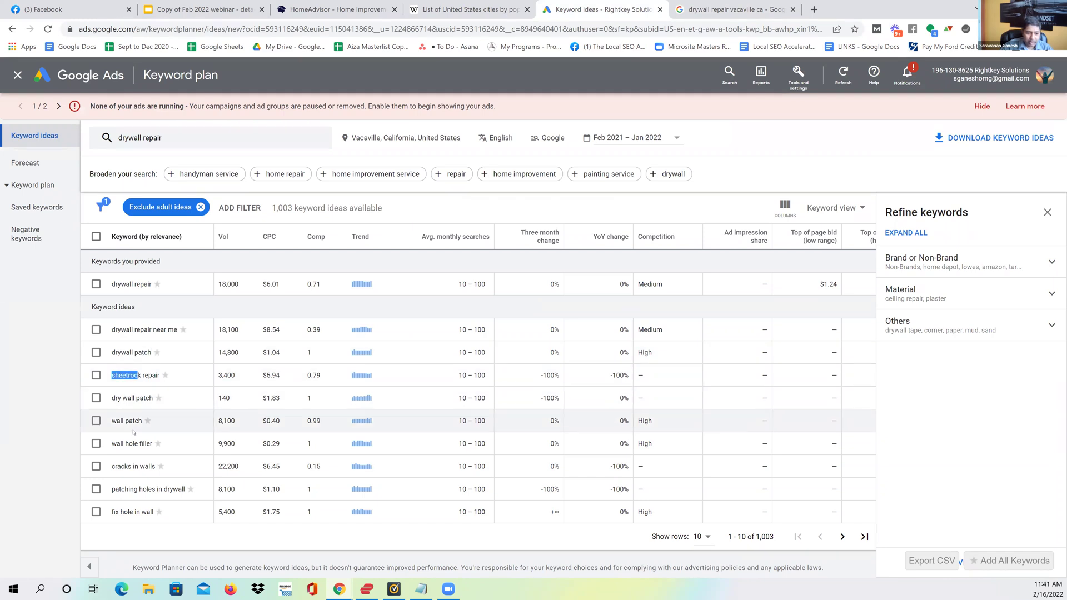
left_click_drag(125, 444, 149, 443)
left_click(109, 467)
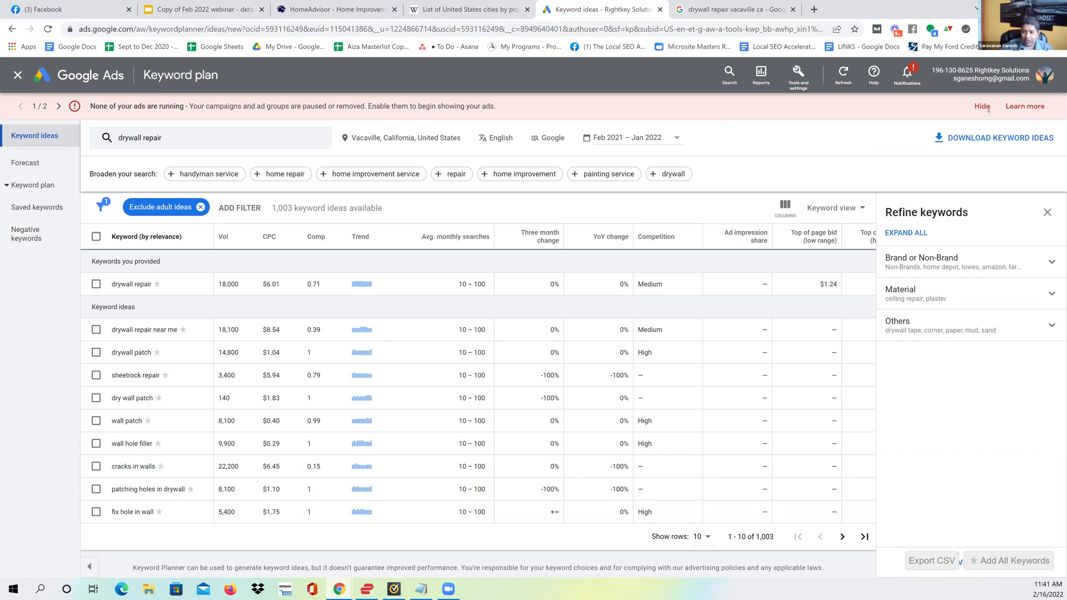
left_click(842, 537)
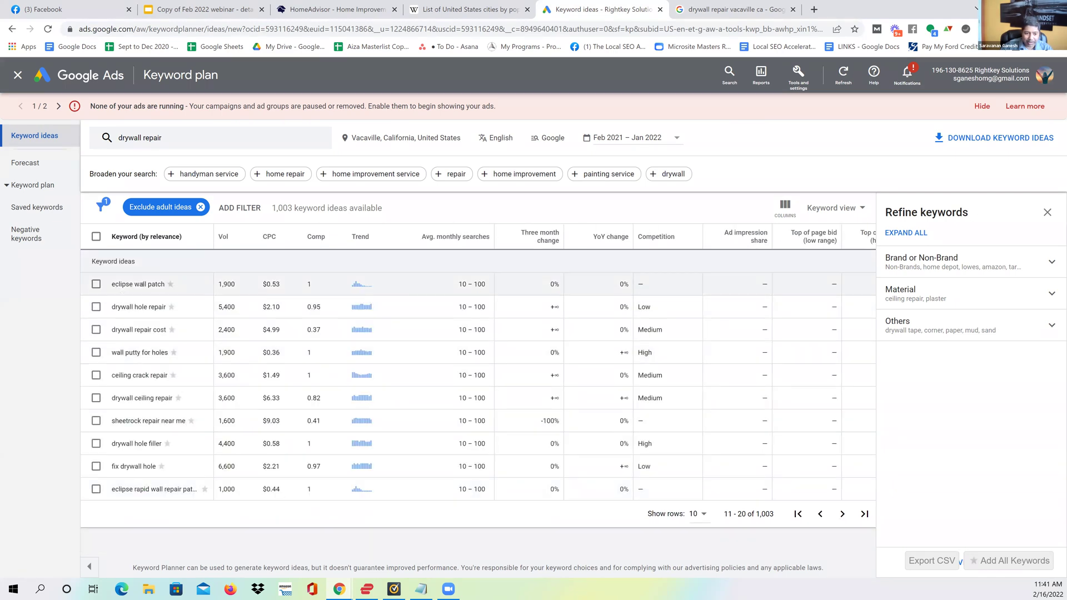
left_click_drag(149, 306, 166, 307)
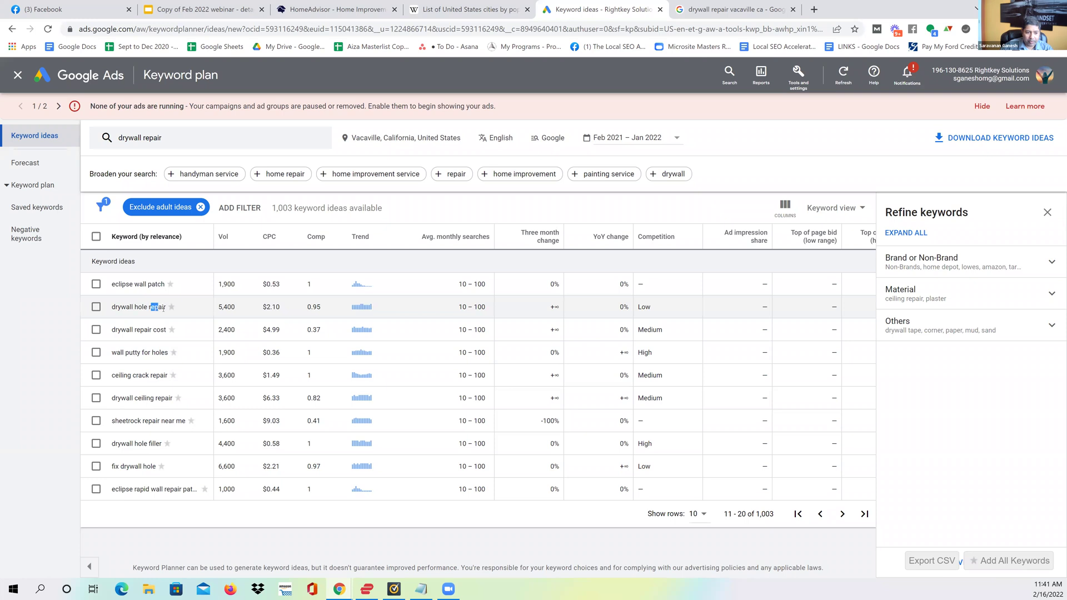
left_click_drag(144, 352, 152, 378)
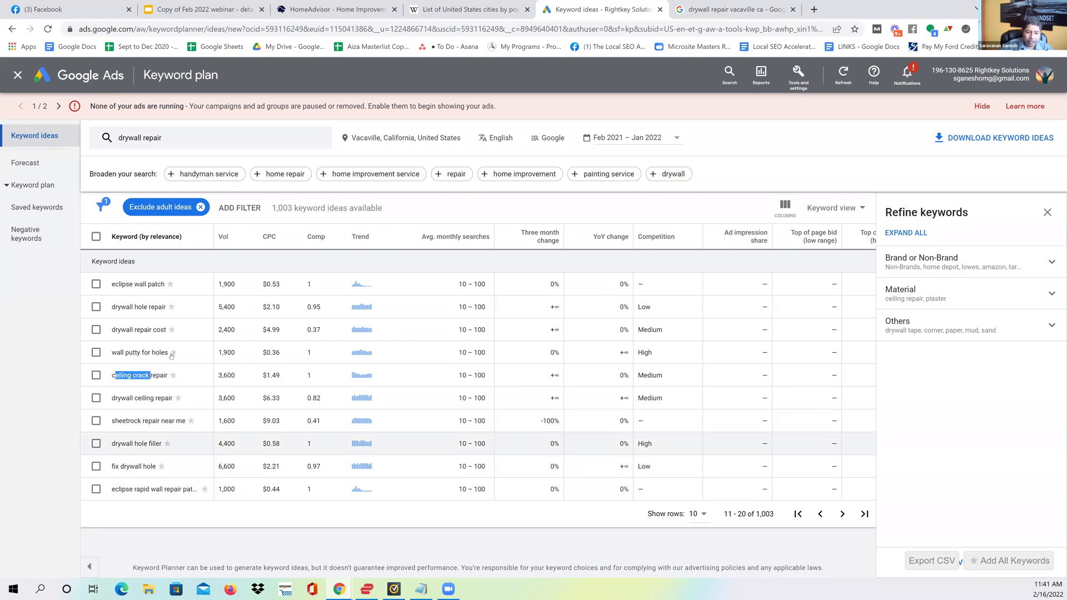
left_click(843, 515)
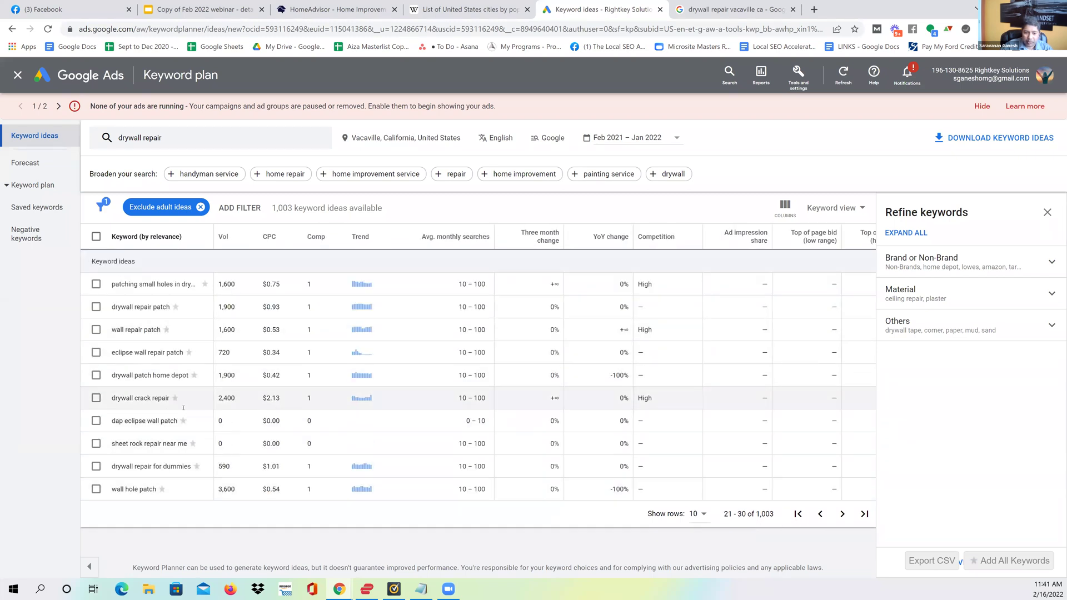
left_click_drag(154, 443, 188, 444)
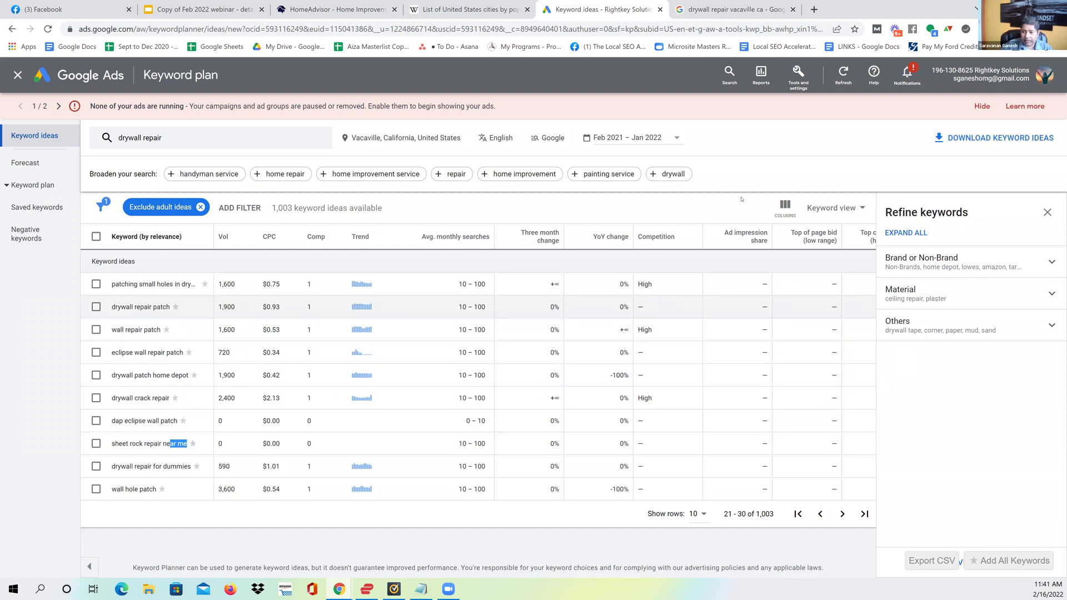
left_click(1004, 142)
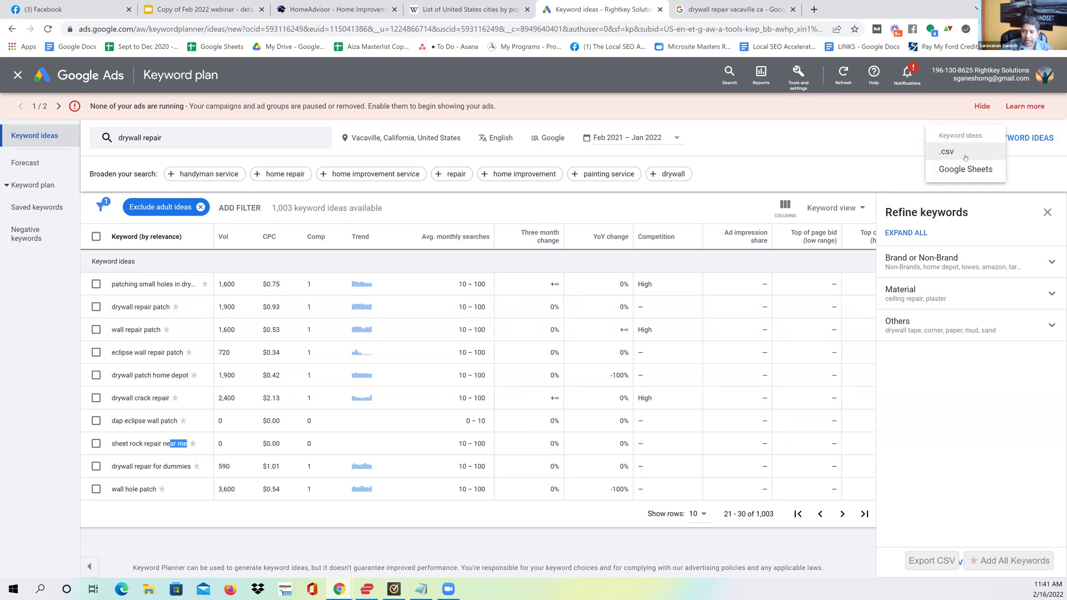
left_click(842, 175)
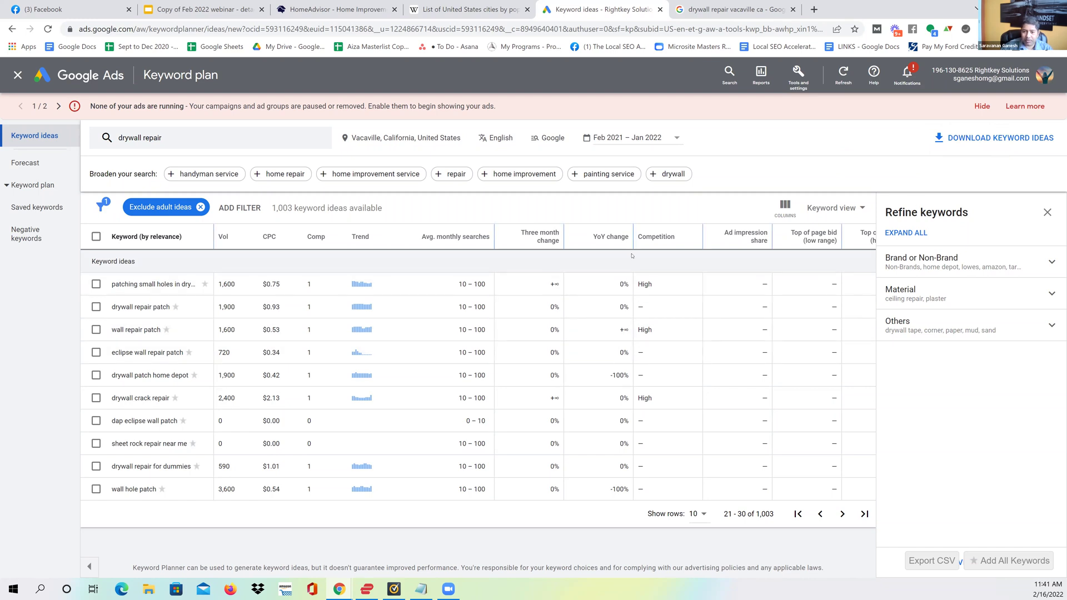
Step: Search Google for "sheetrock repair vacaville ca", then return to the earlier drywall results and Keyword Planner
left_click(733, 9)
left_click_drag(152, 84, 20, 89)
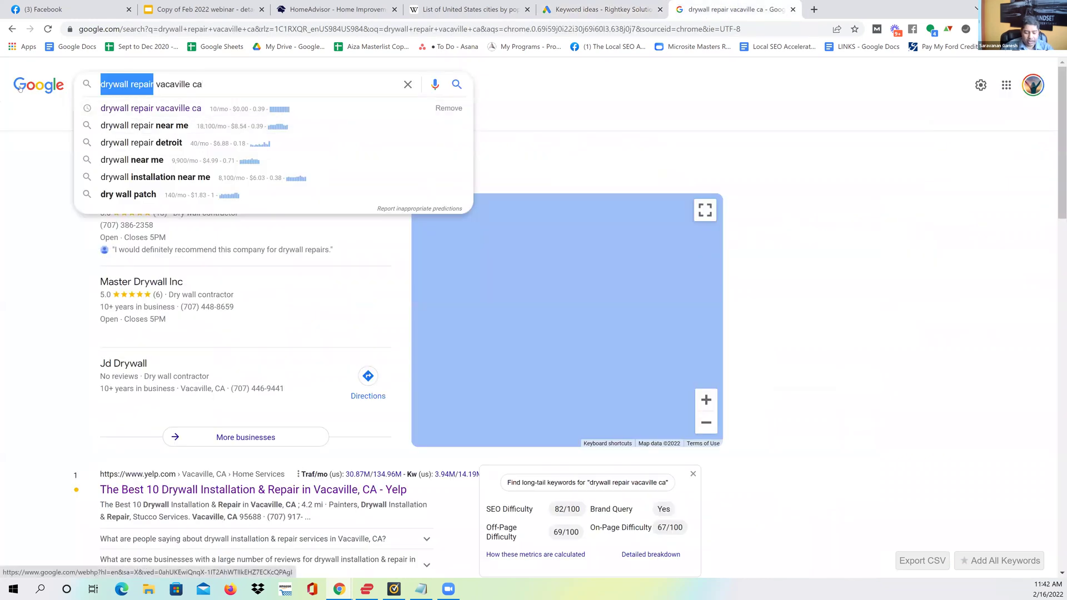
type("sheetrock")
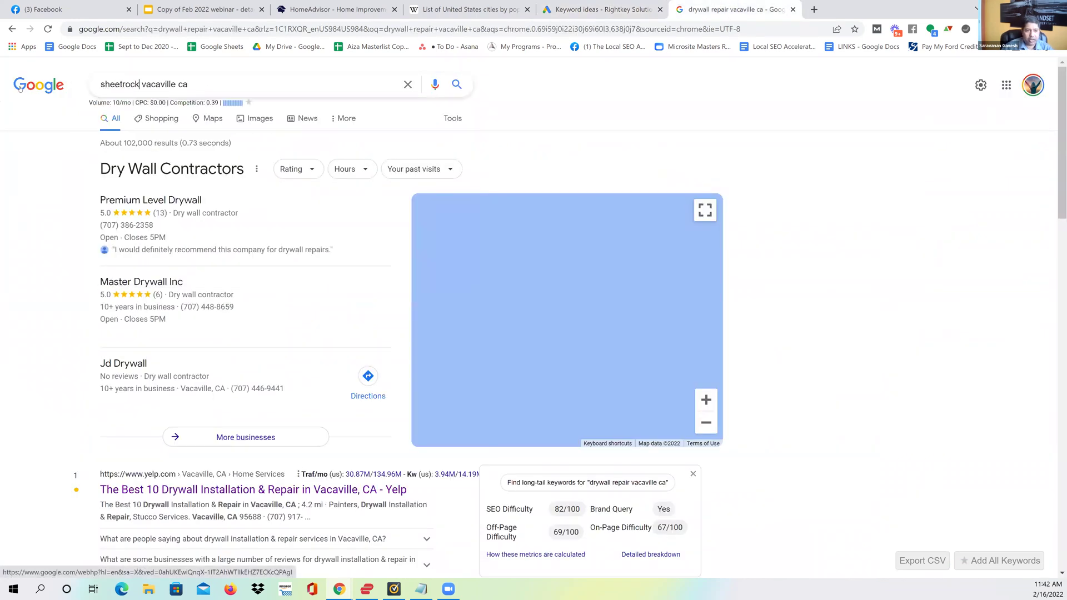
left_click(603, 9)
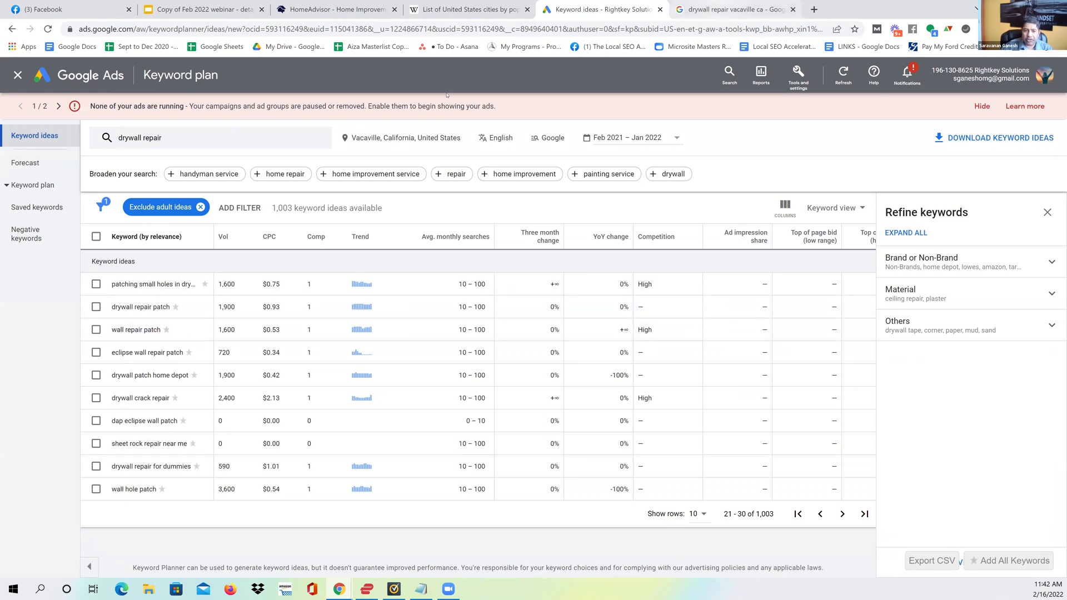
left_click(732, 9)
type("re")
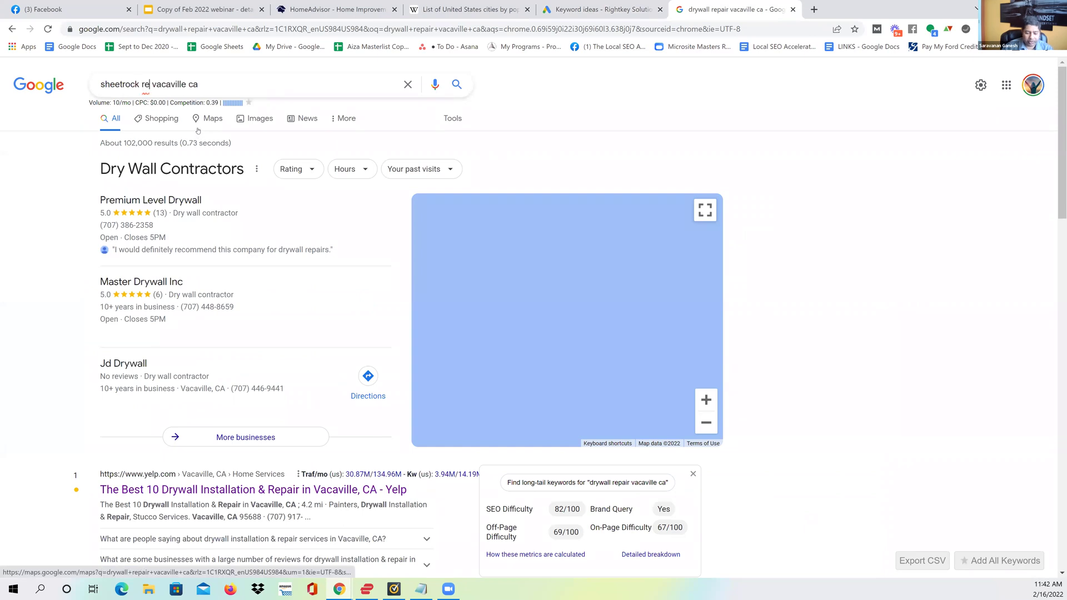
type("pair")
key("Return")
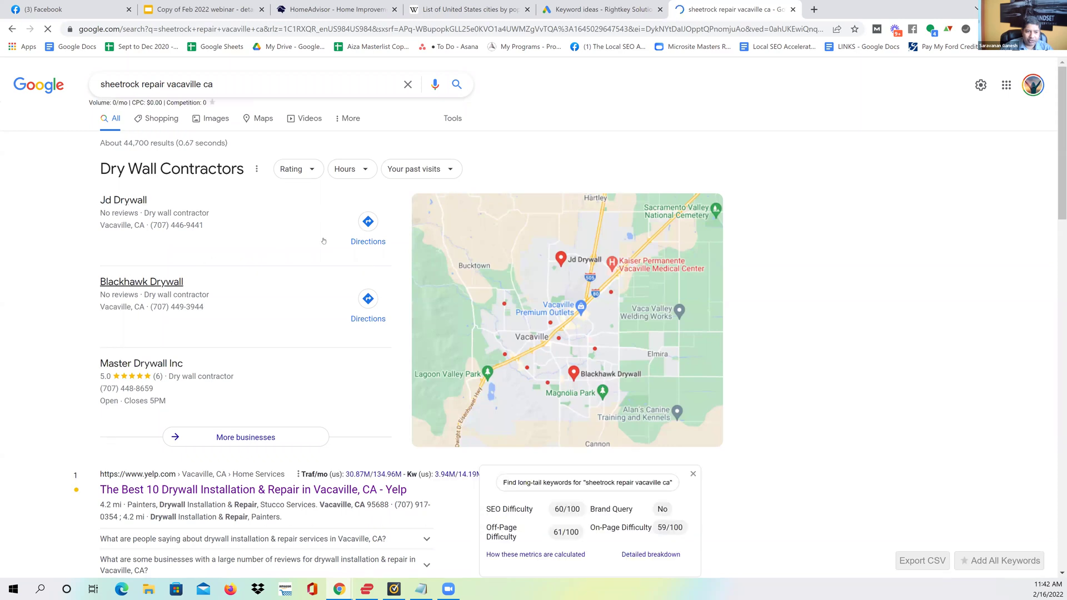
key("alt+Left")
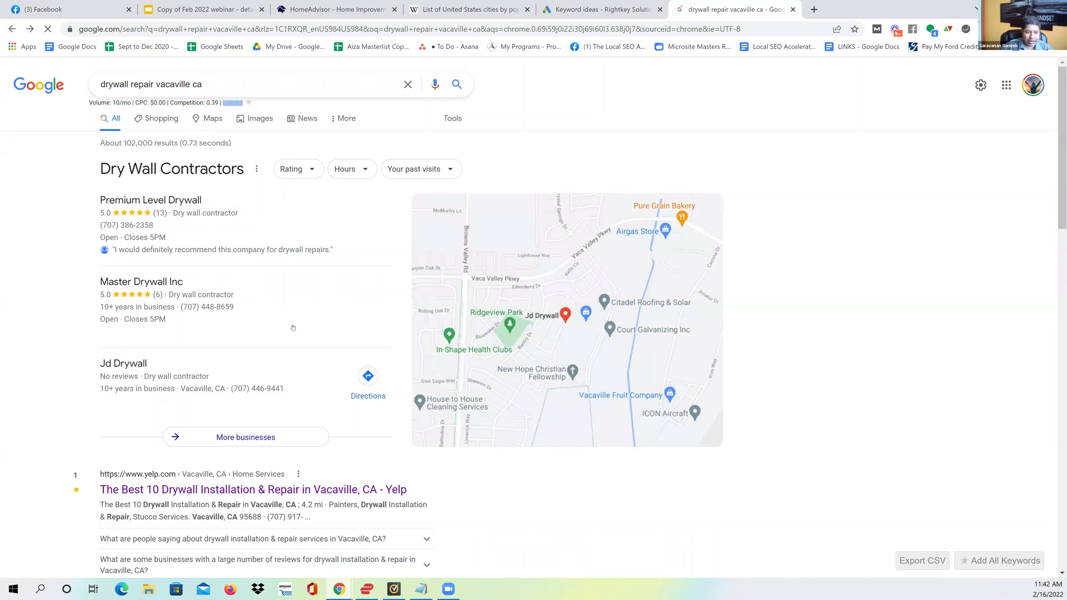
key("ctrl+shift+Tab")
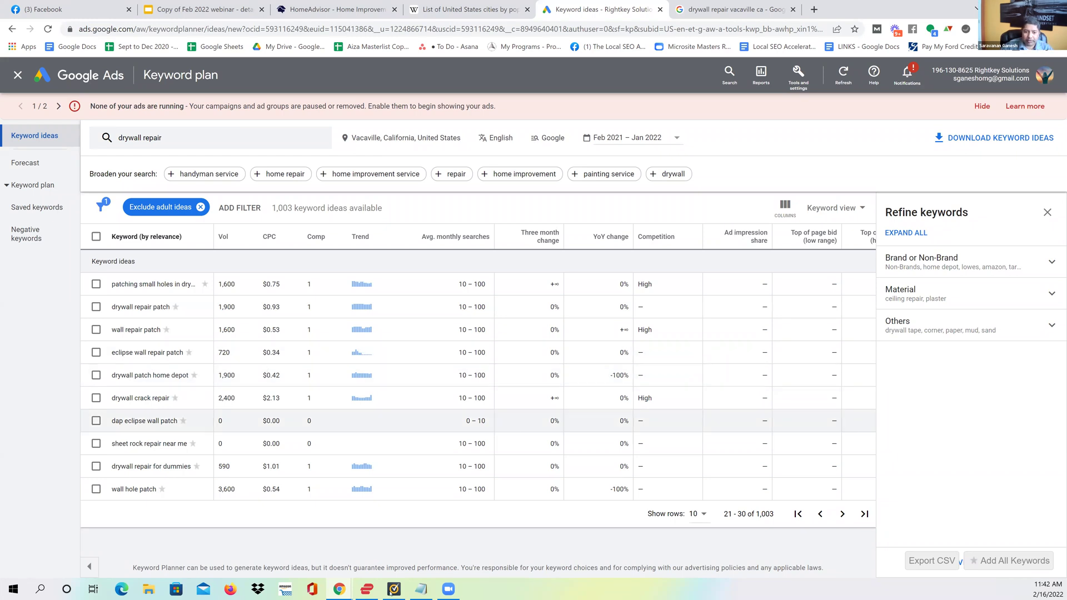
Step: Switch to Notepad, paste the copied query "drywall repair vacaville ca" and note "2 calls a week" below it
left_click(419, 590)
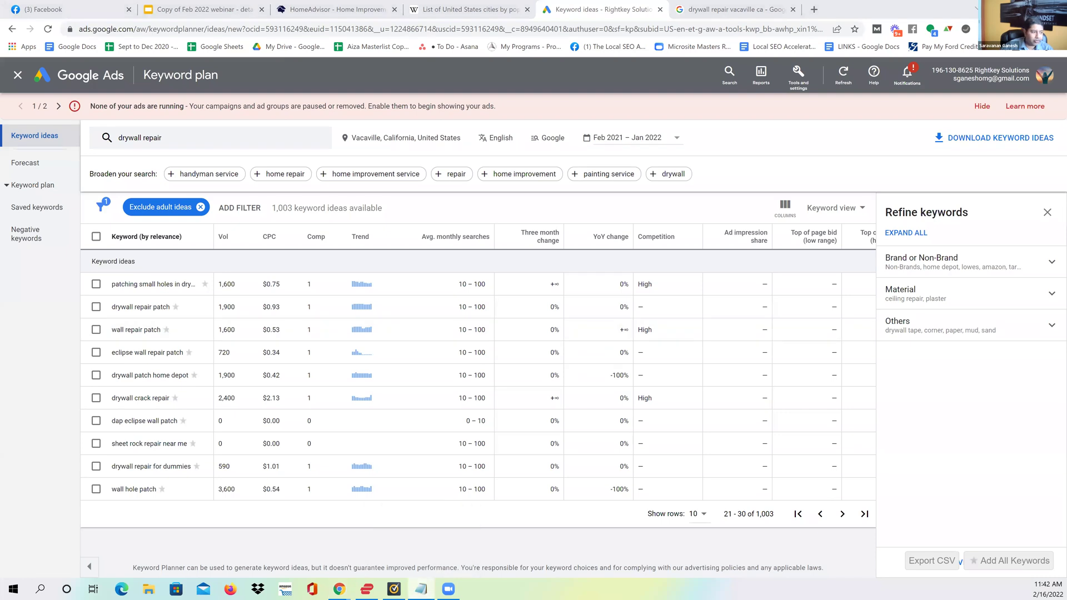
key("ctrl+v")
key("Return")
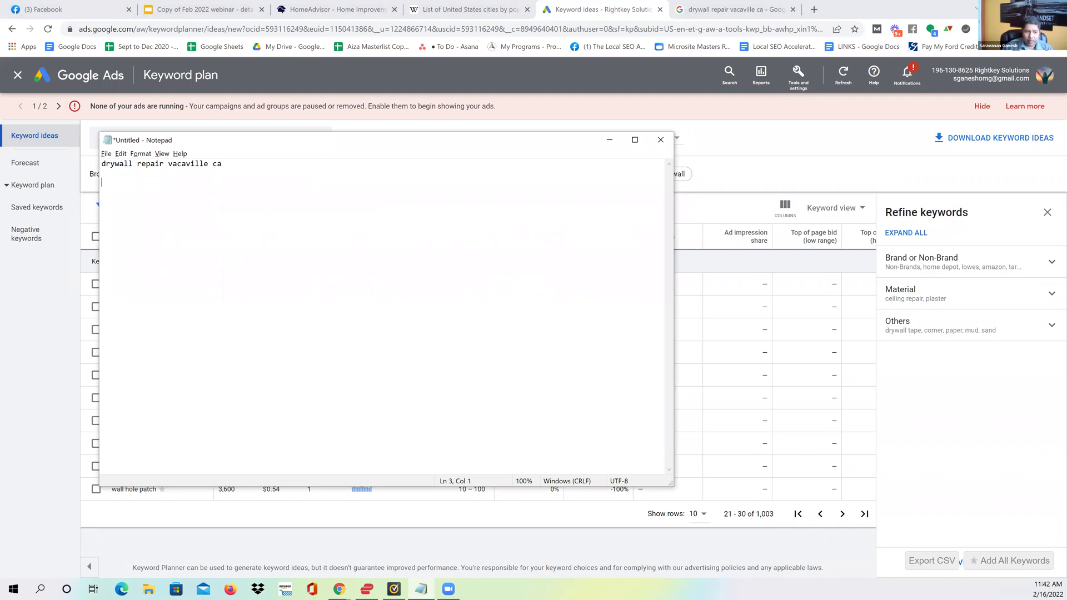
type("2 calls")
key("BackSpace")
type("s a week")
Step: Add the lines "sheetrock", "patch - 2" and "6 calls a week" to the Notepad notes
type("2")
key("BackSpace")
key("BackSpace")
type("sheetrcock")
key("BackSpace")
key("BackSpace")
key("BackSpace")
key("BackSpace")
type("ock")
key("Return")
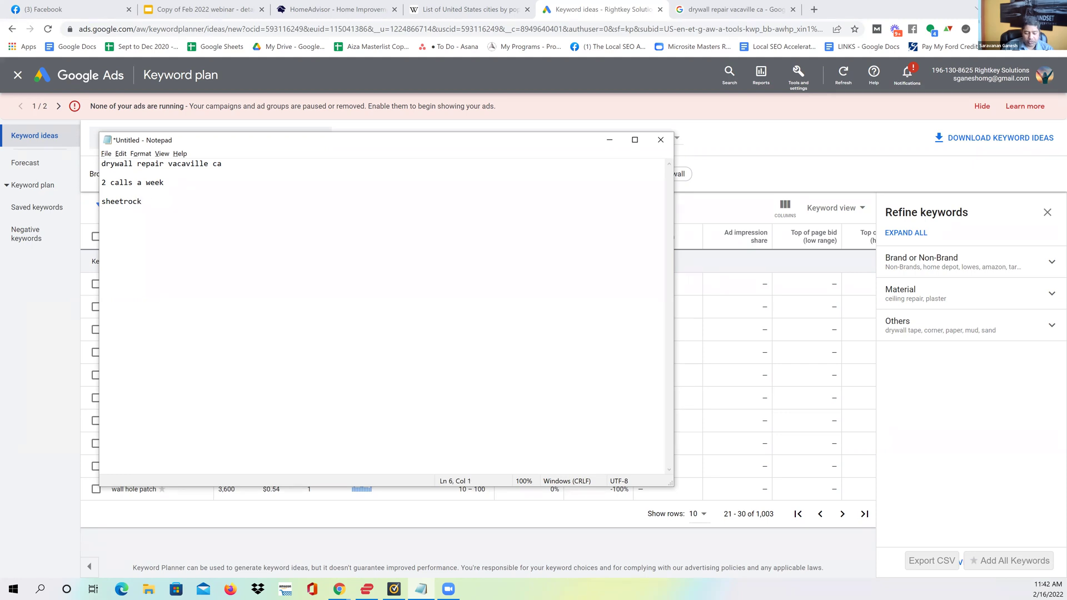
type("patch ")
type("- 2  ")
type("6 calls a ")
type("week")
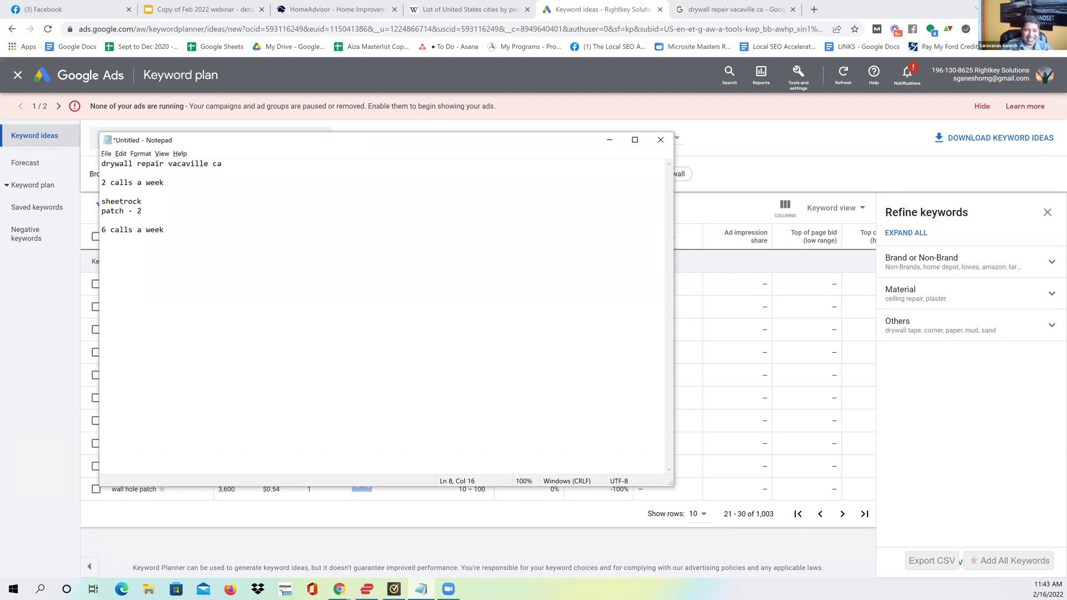
Step: Return to the webinar slides and highlight "Content" in the list on "The Ranking Process" slide
left_click(700, 7)
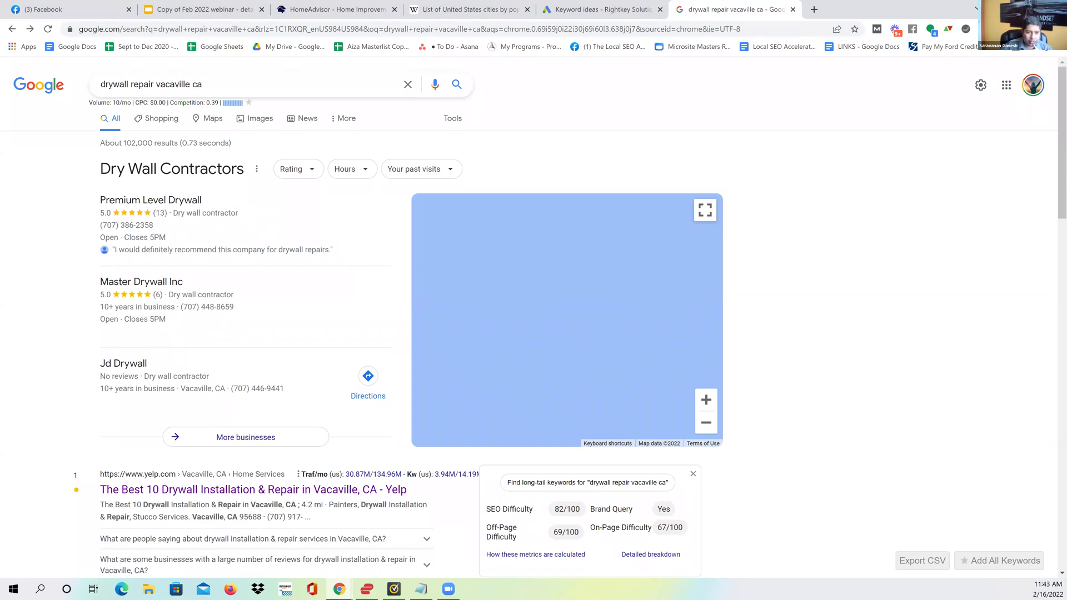
left_click(200, 9)
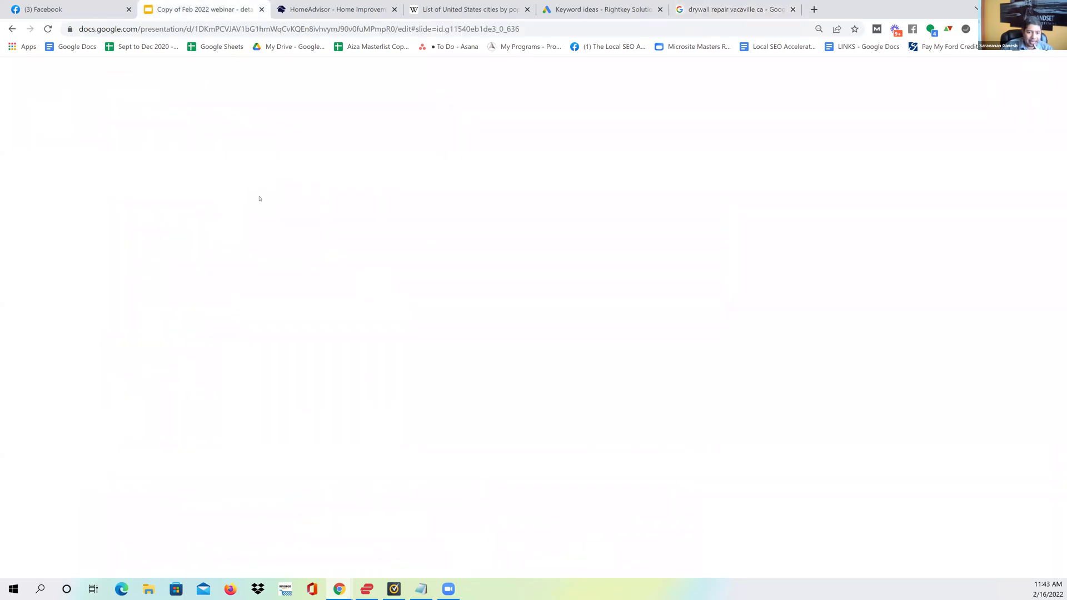
left_click_drag(395, 319, 344, 318)
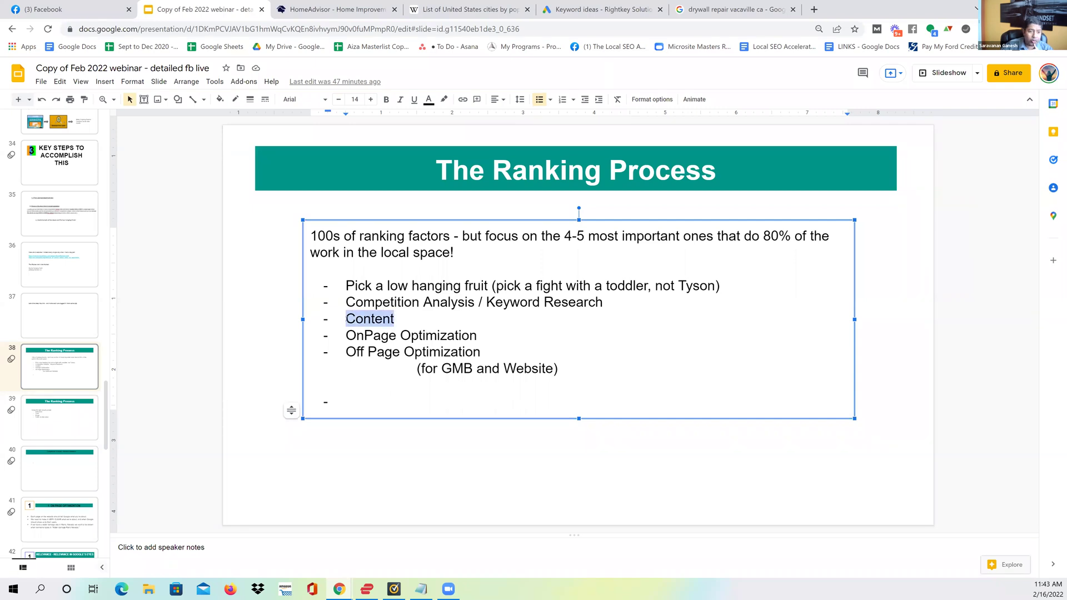
Step: Open the dscremodel.com "Drywall Texture Repairs" result from the Vacaville search in a new tab
left_click(734, 9)
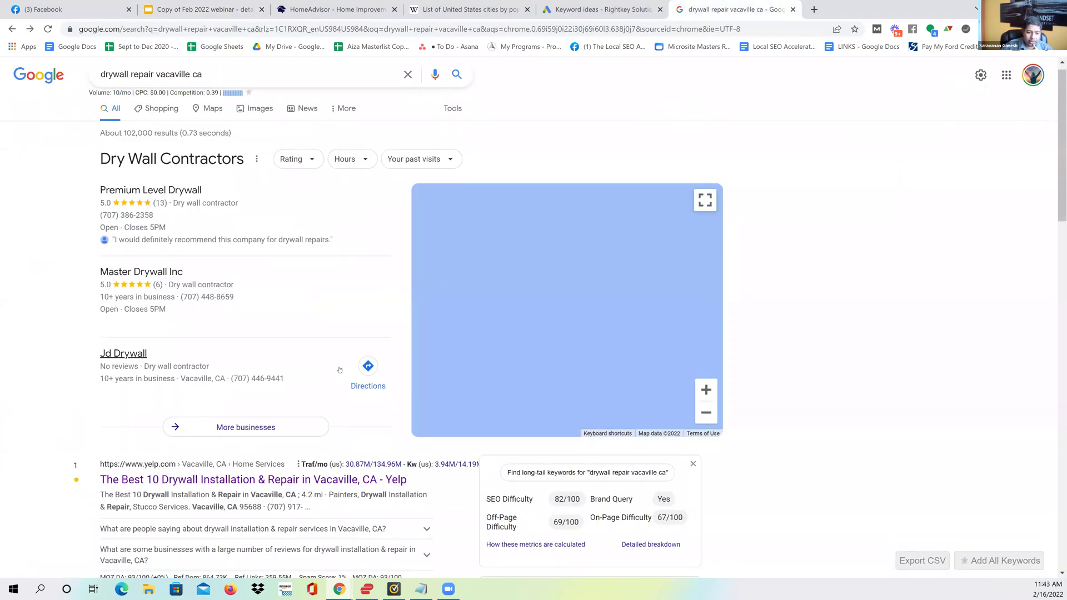
scroll(334, 383, "down", 5)
scroll(334, 384, "down", 10)
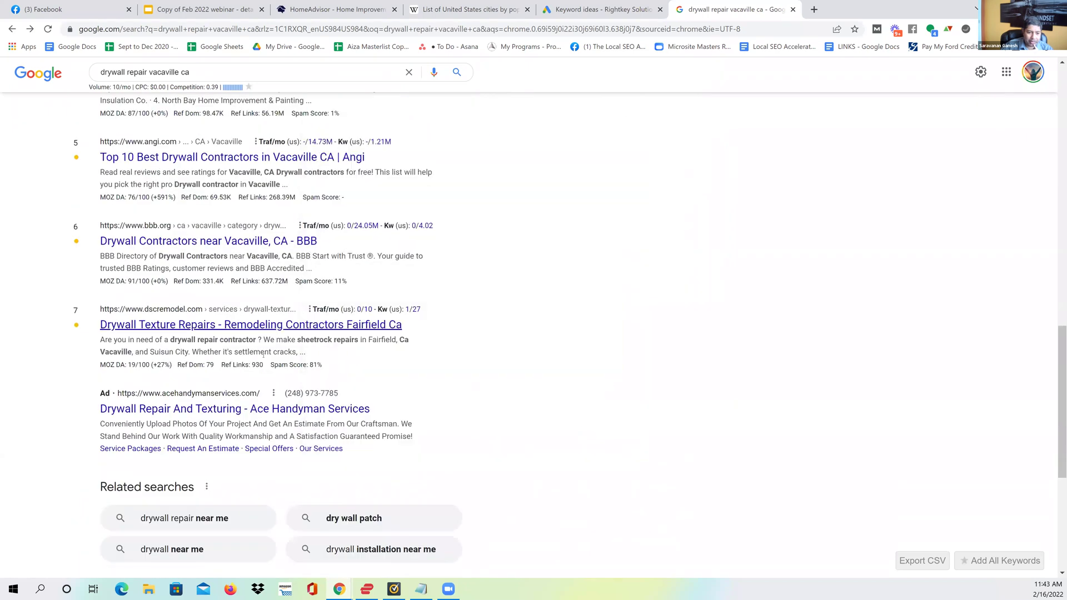
right_click(261, 328)
left_click(289, 332)
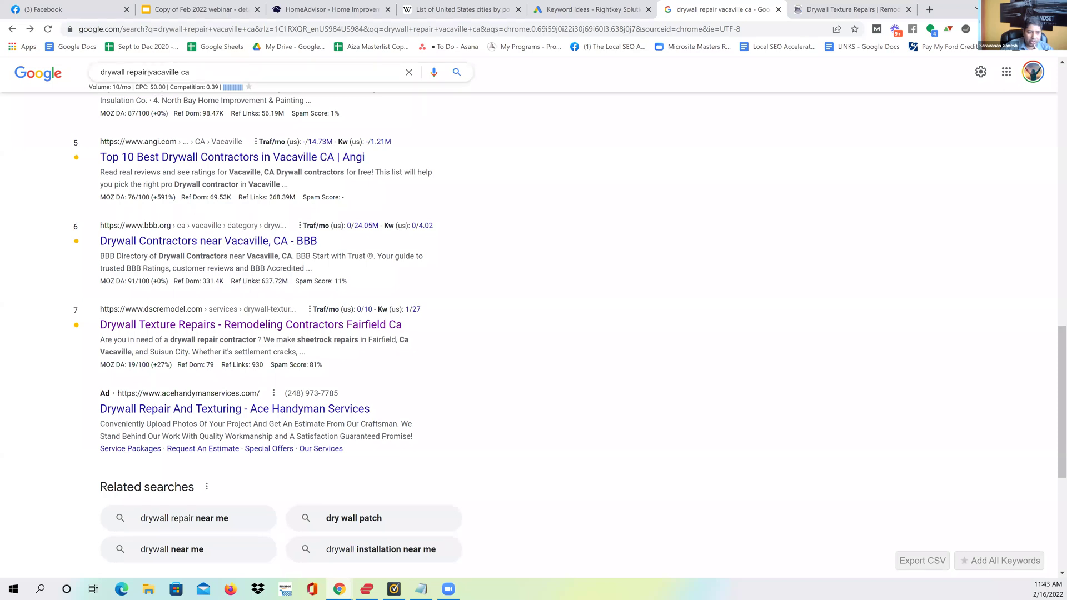
Step: Search Google for "drywall repair chicago" and open the HK Drywall Services Inc. website from the local listings
left_click_drag(149, 73, 195, 73)
type("chicago")
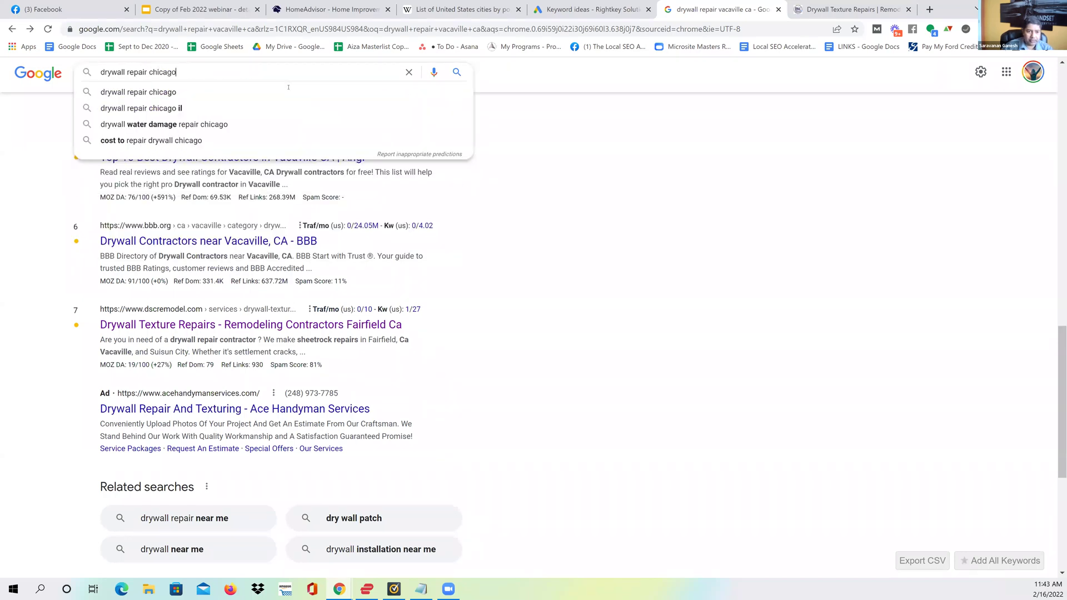
key("Return")
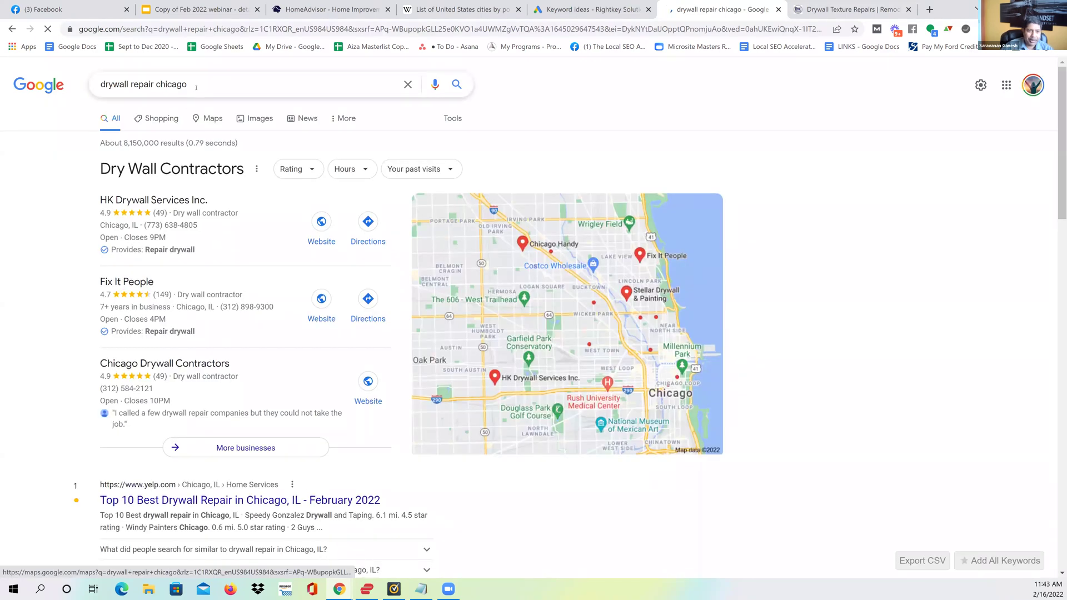
left_click(321, 221)
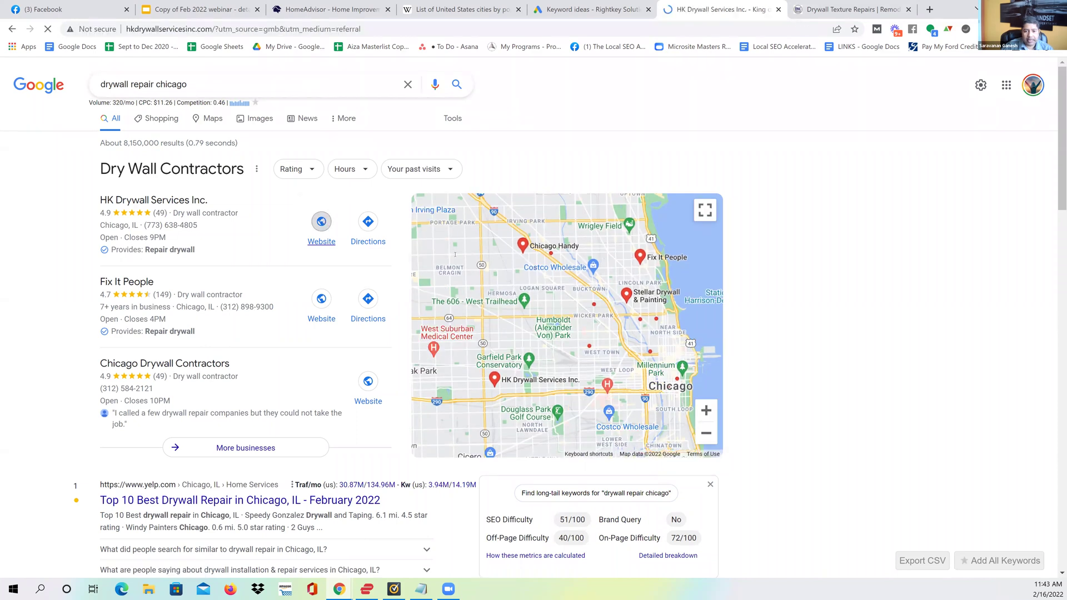
Step: Look through the HK Drywall Services Inc. homepage and return to the "drywall repair chicago" search results
scroll(584, 338, "down", 5)
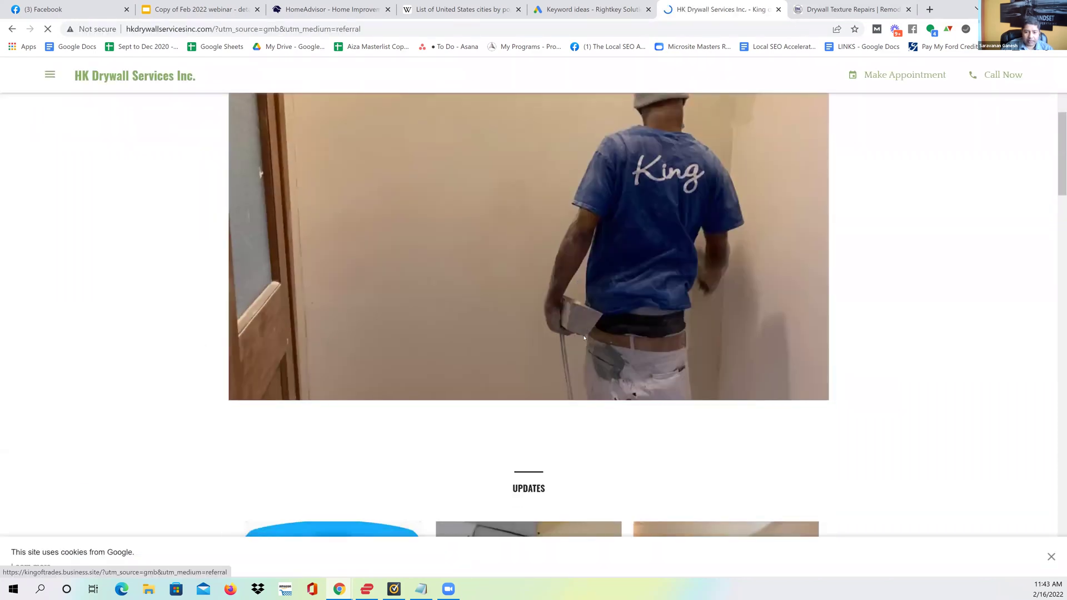
scroll(584, 337, "down", 10)
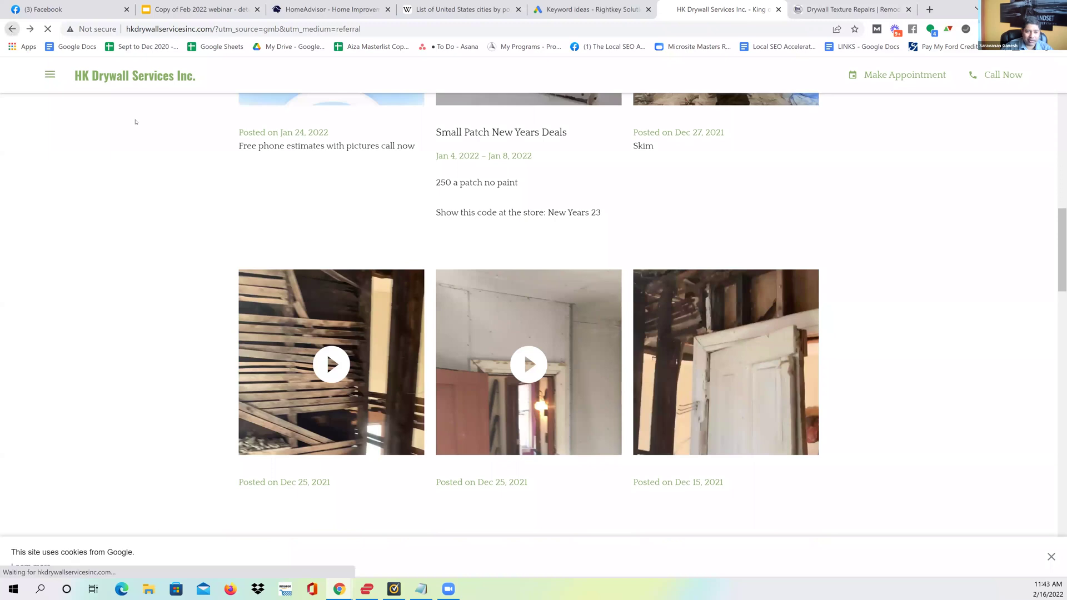
key("alt+Left")
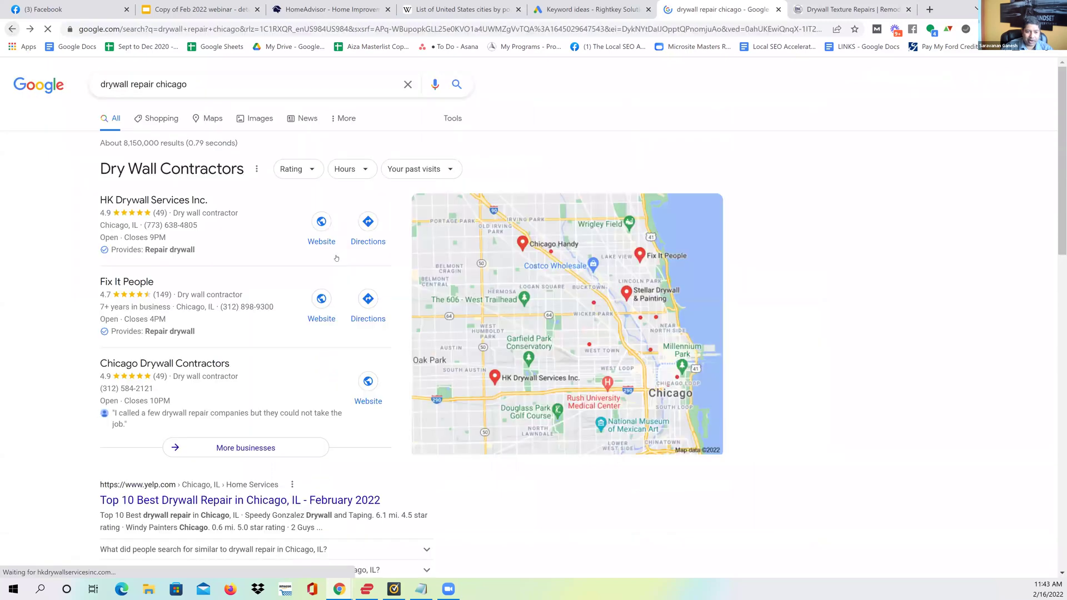
Step: Open the Fix It People website from the local listings, look over its homepage, and return to the search results
left_click(312, 320)
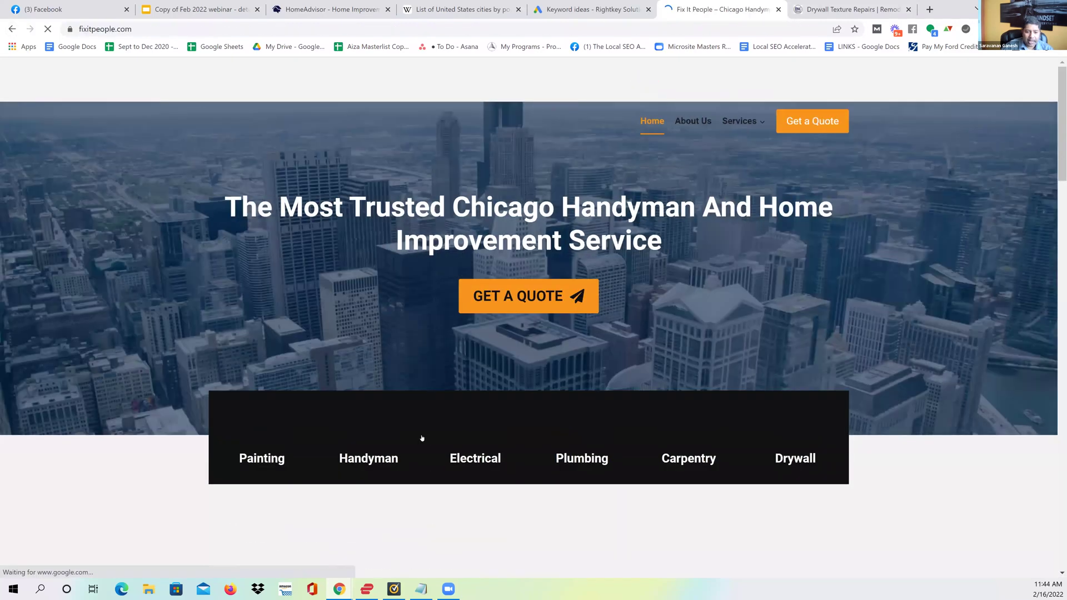
scroll(415, 414, "down", 8)
scroll(404, 205, "up", 3)
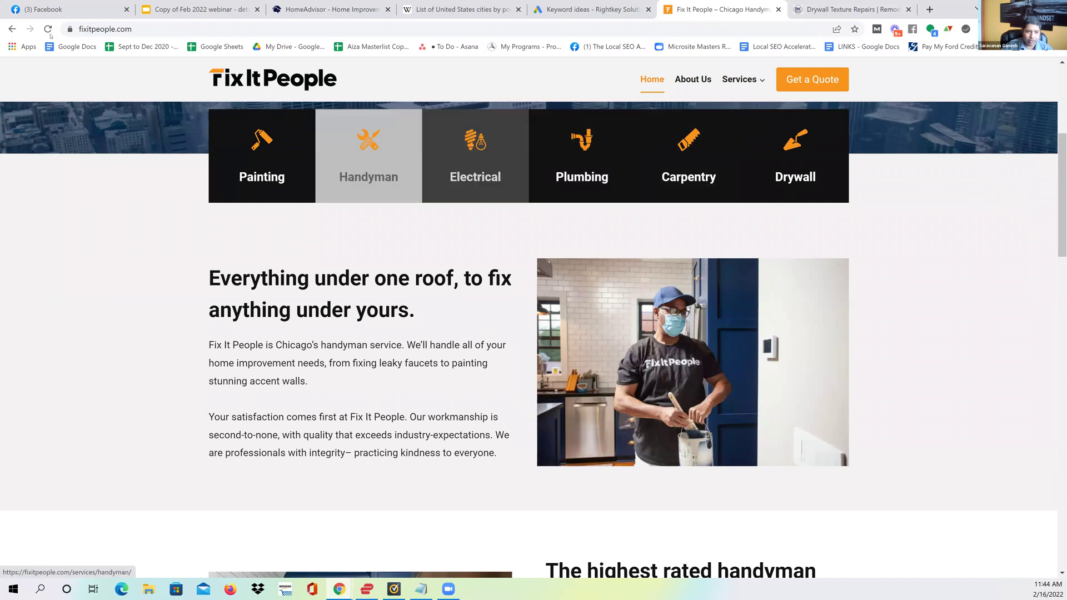
left_click(12, 29)
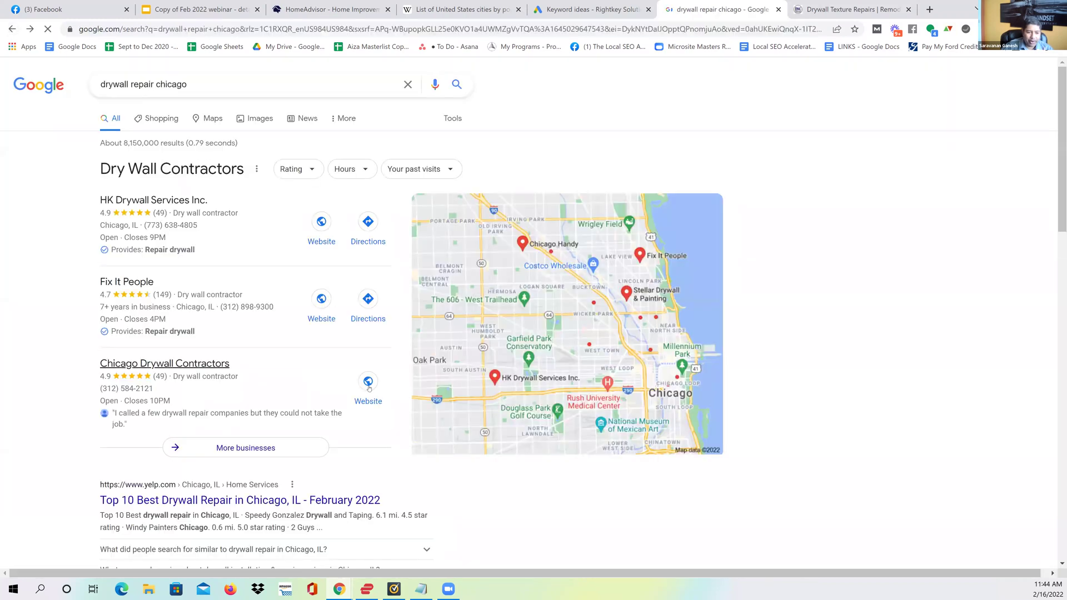
Step: Open the Chicago Drywall Contractors website from the local listings and look over its homepage and list of services
left_click(369, 383)
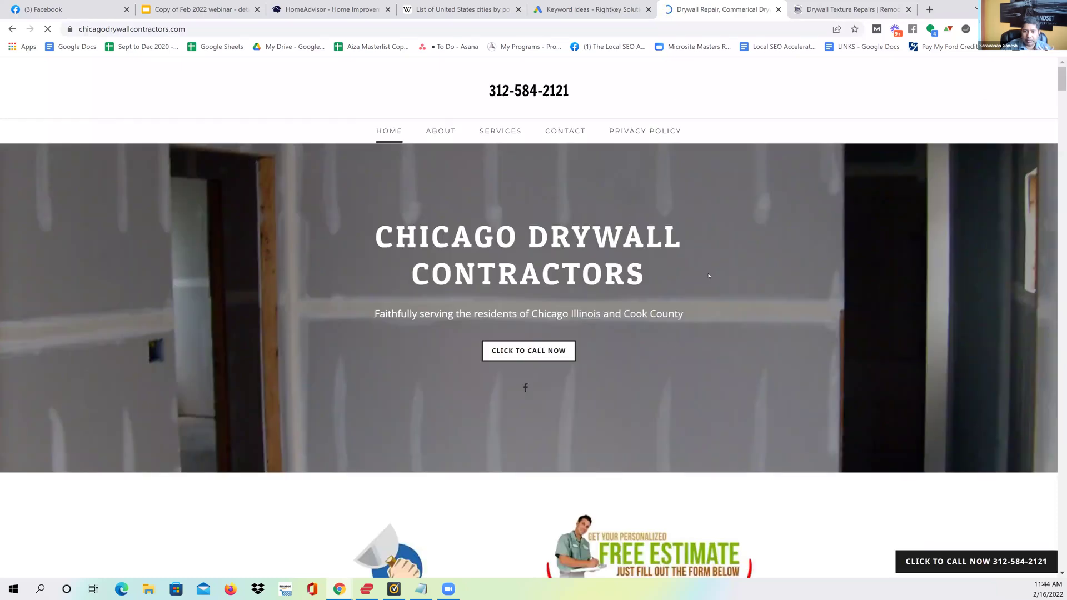
scroll(708, 275, "down", 15)
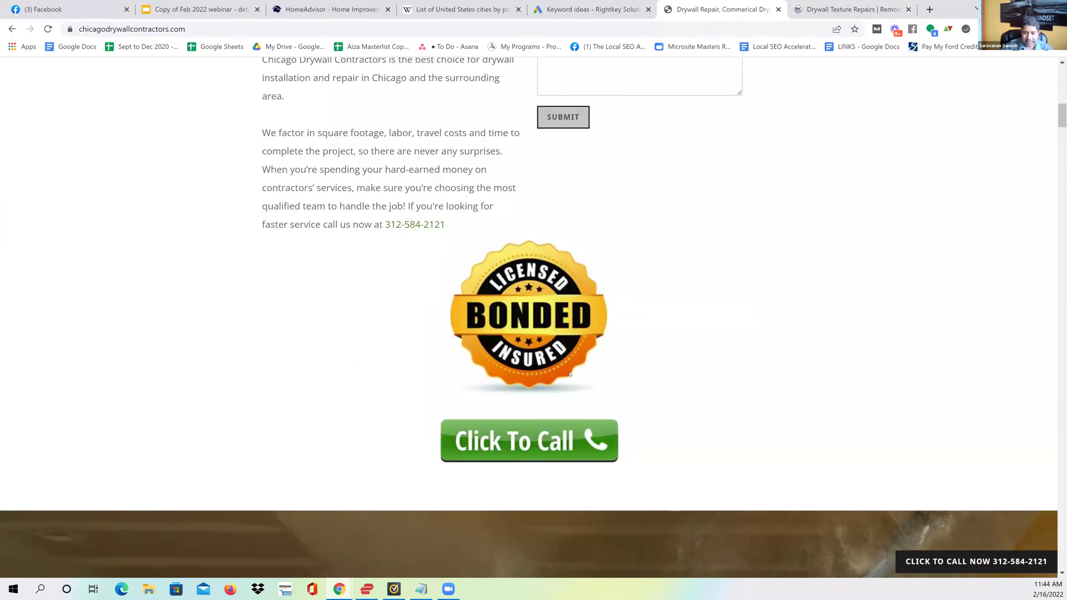
scroll(575, 404, "up", 15)
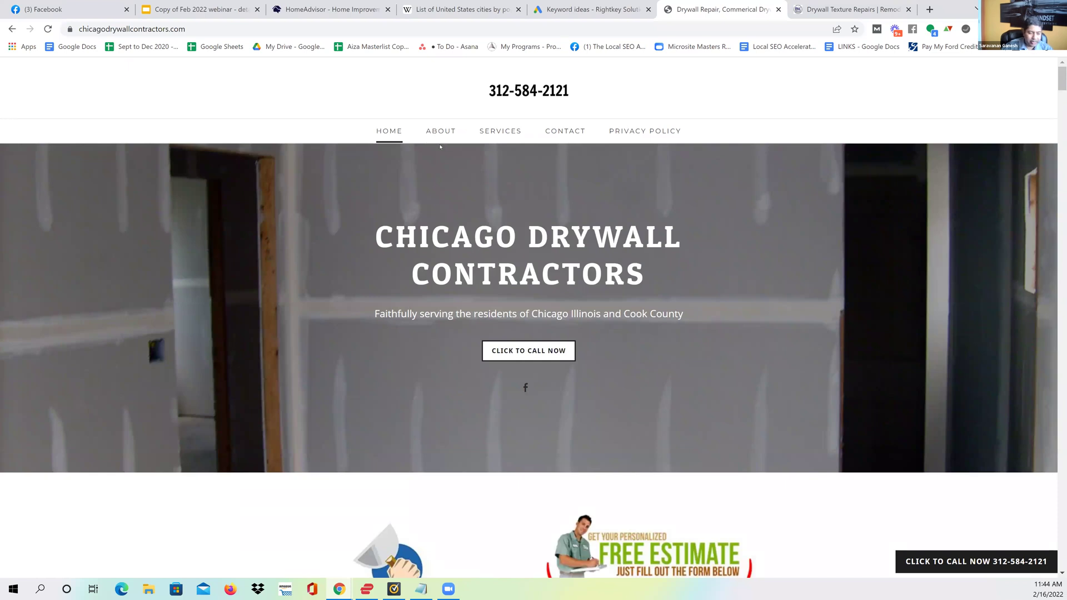
left_click(269, 32)
mouse_move(487, 131)
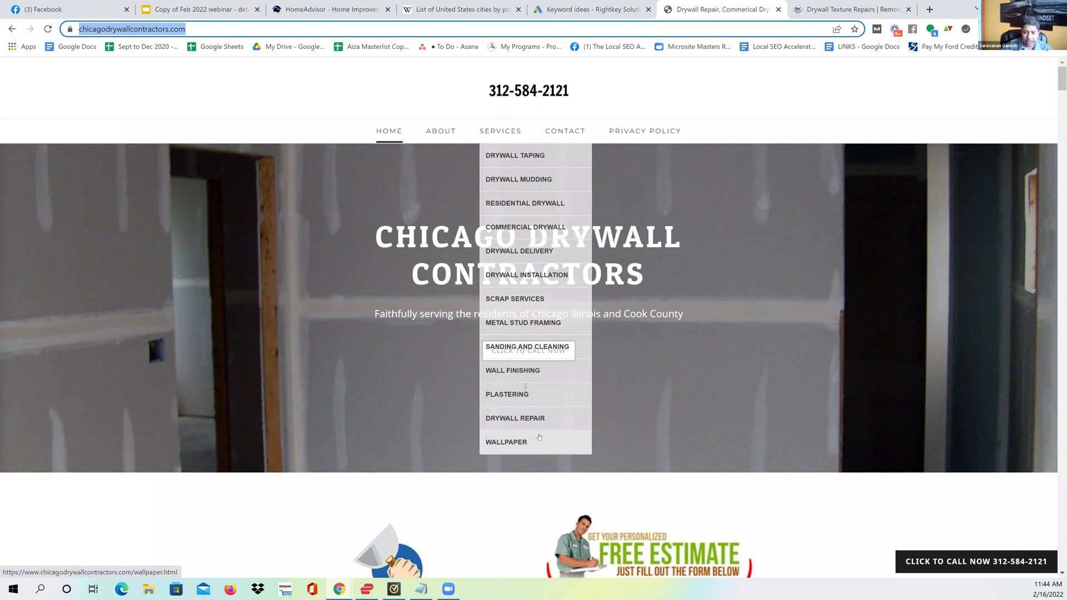
Step: Examine the free-estimate form and services list on the Chicago Drywall Contractors homepage, and return to the webinar slides
scroll(568, 443, "down", 2)
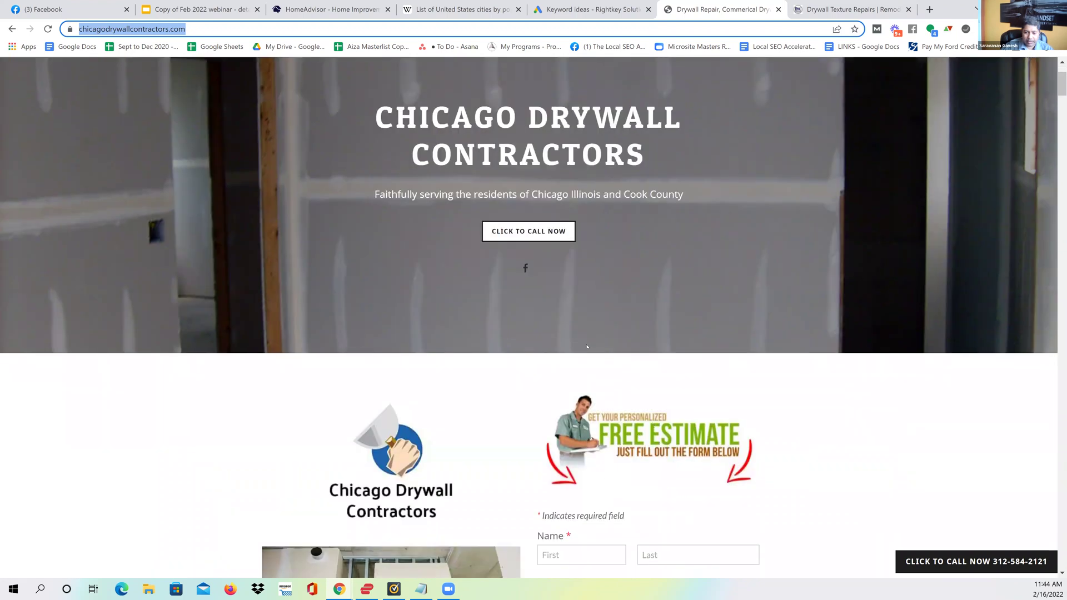
scroll(527, 278, "down", 3)
scroll(528, 283, "down", 2)
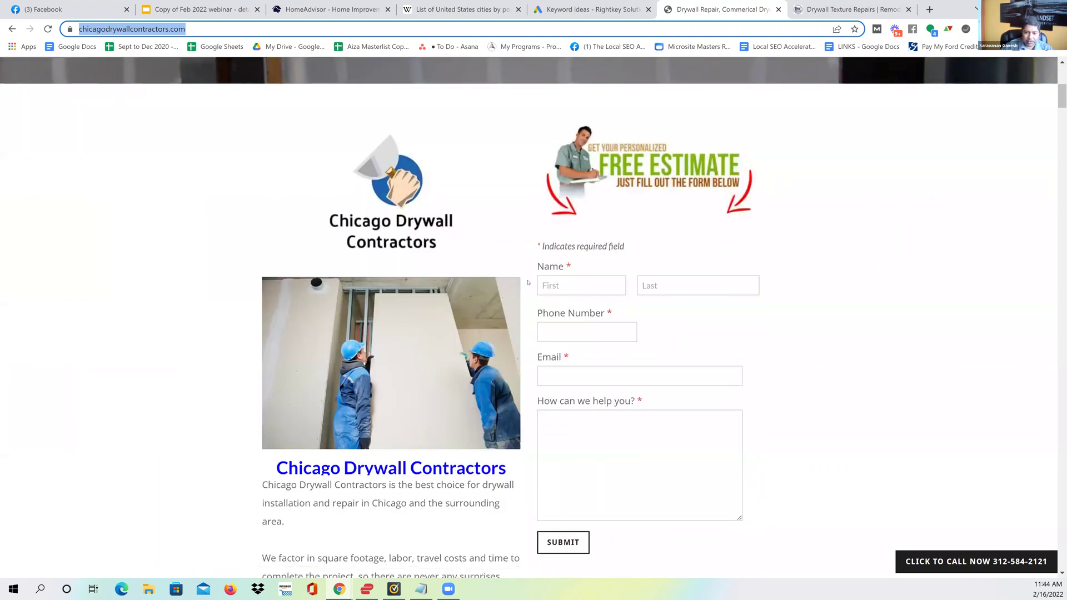
scroll(528, 282, "down", 1)
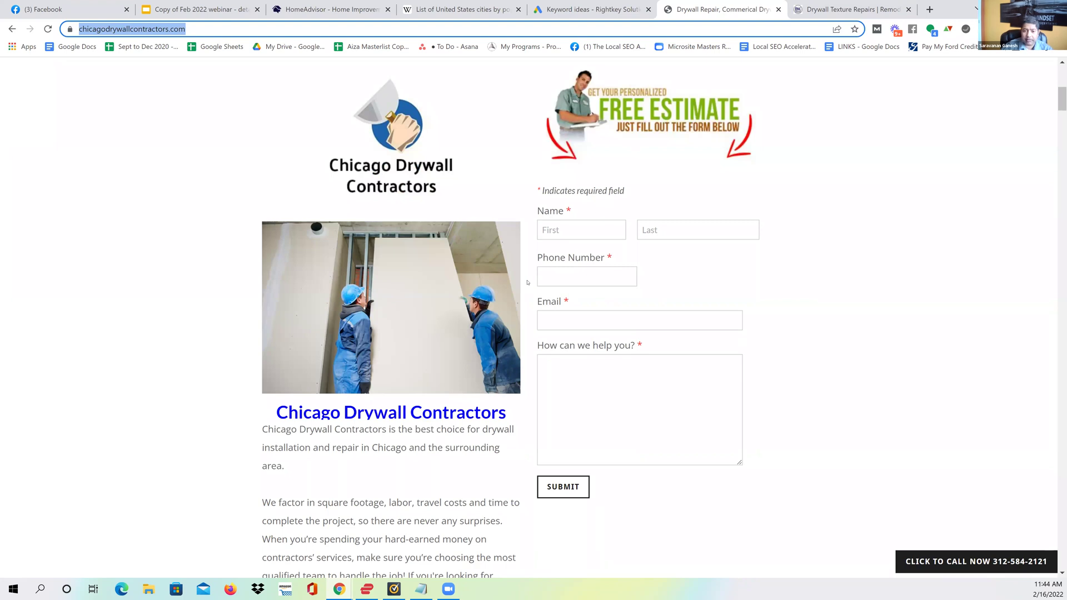
scroll(528, 283, "up", 3)
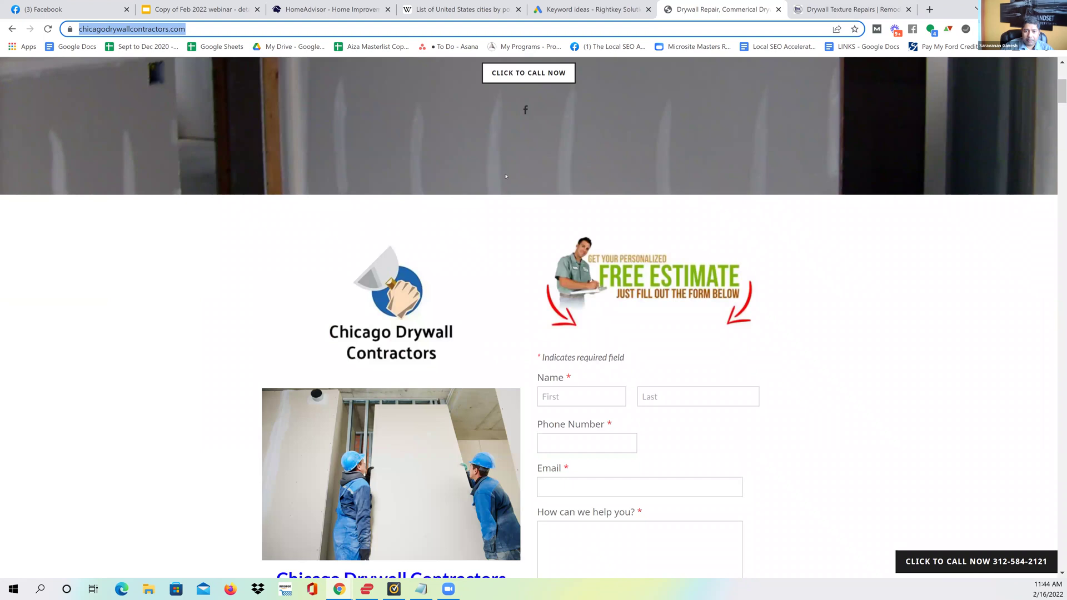
scroll(498, 160, "up", 3)
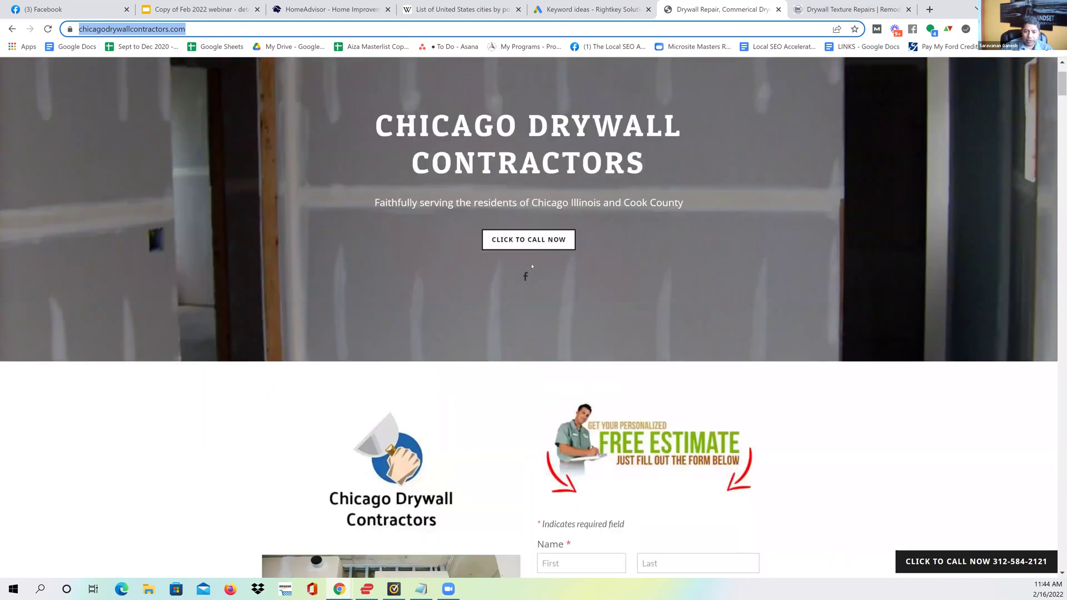
scroll(552, 306, "up", 2)
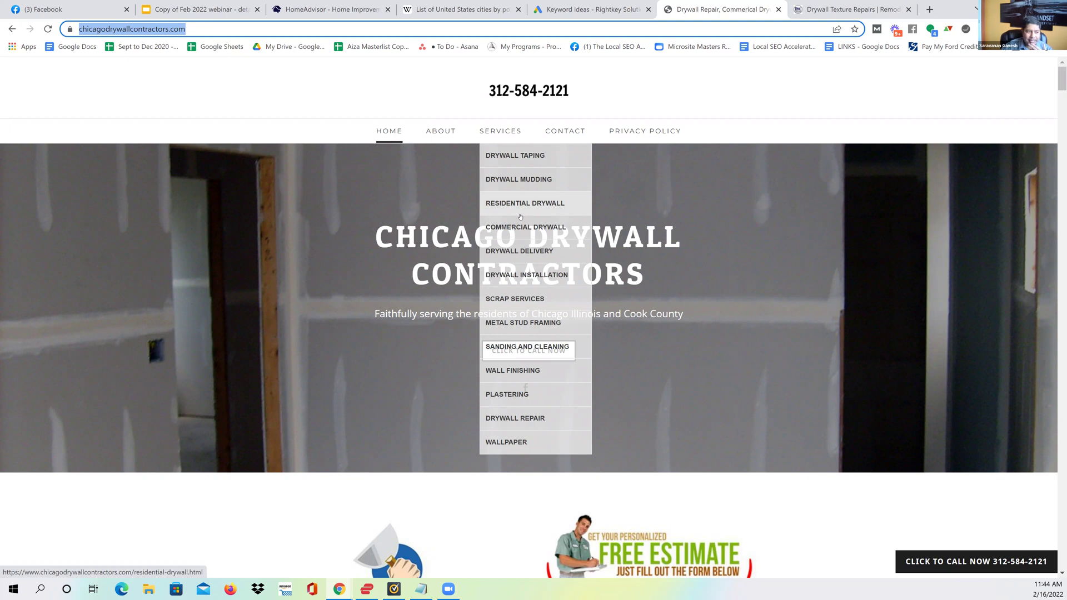
left_click(197, 9)
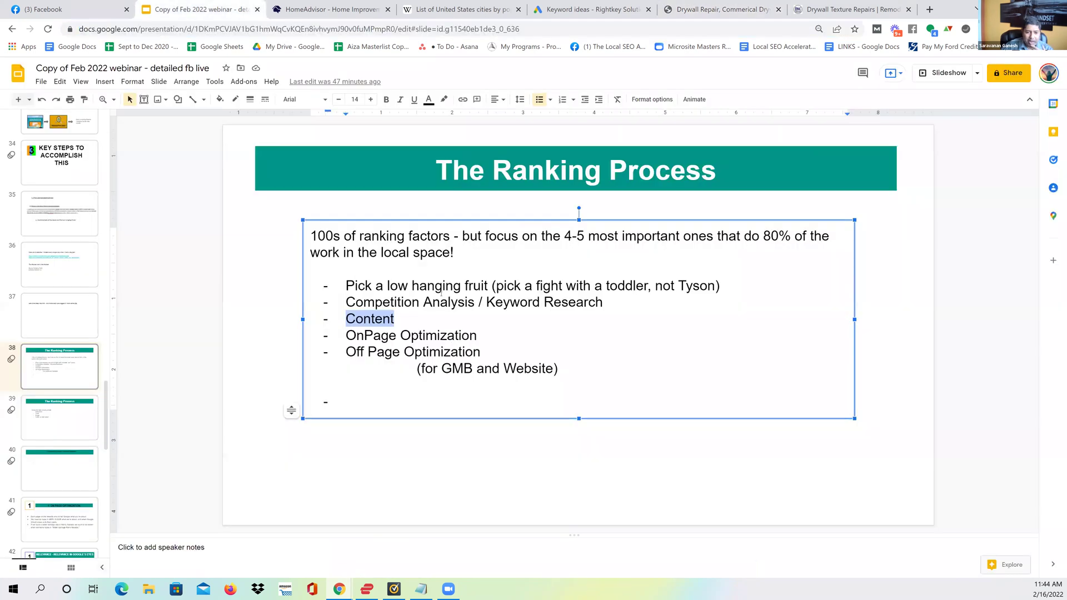
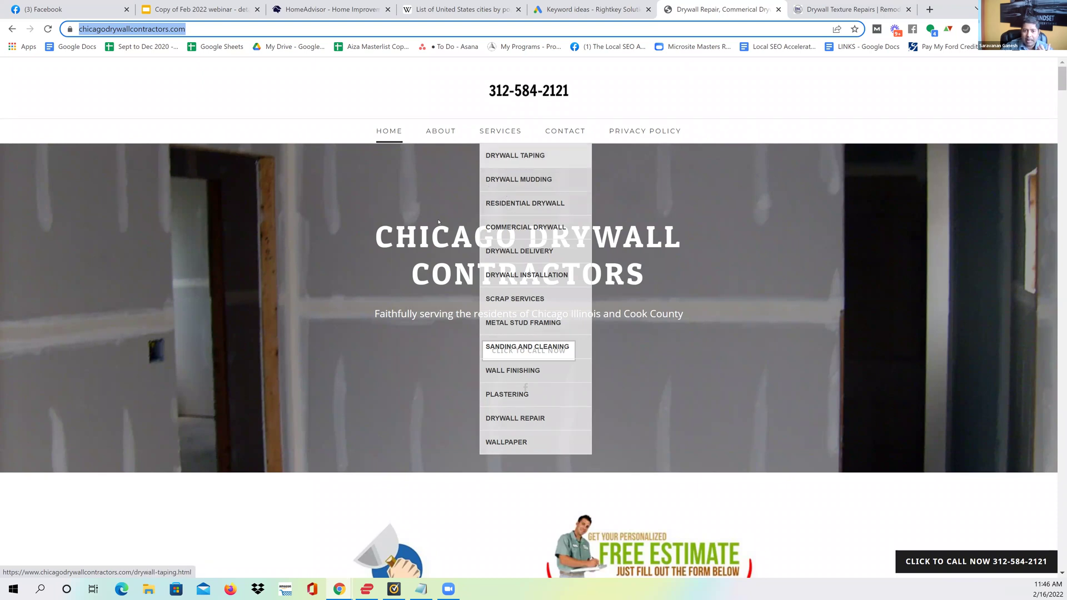
Step: Examine the content of the Chicago Drywall Contractors homepage down to its Sanding and Cleaning, Wallpaper and Plaster sections, and select the site's address
scroll(388, 305, "down", 5)
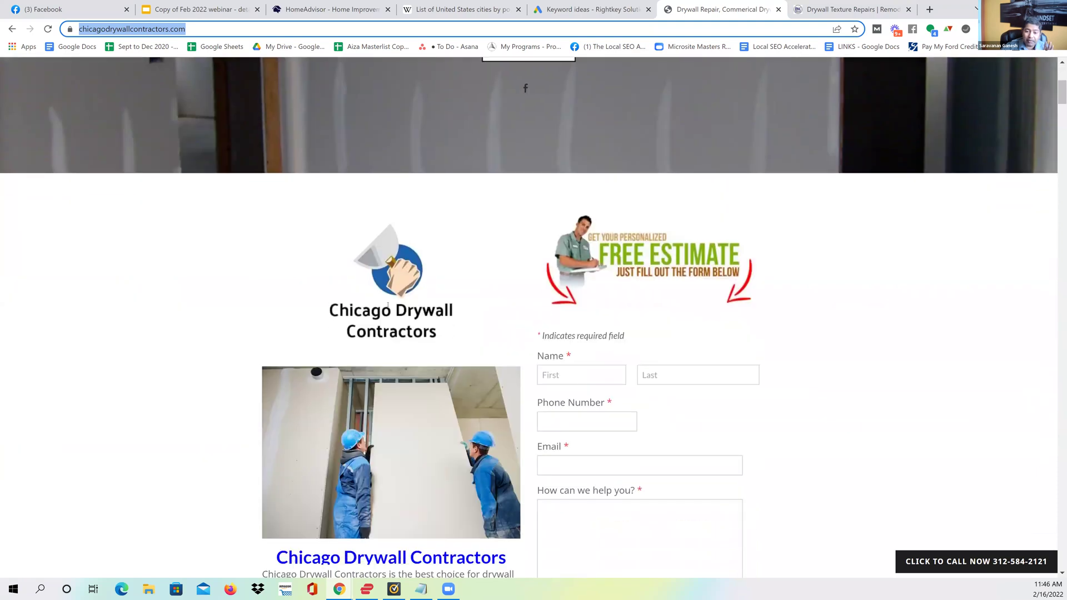
scroll(388, 304, "down", 20)
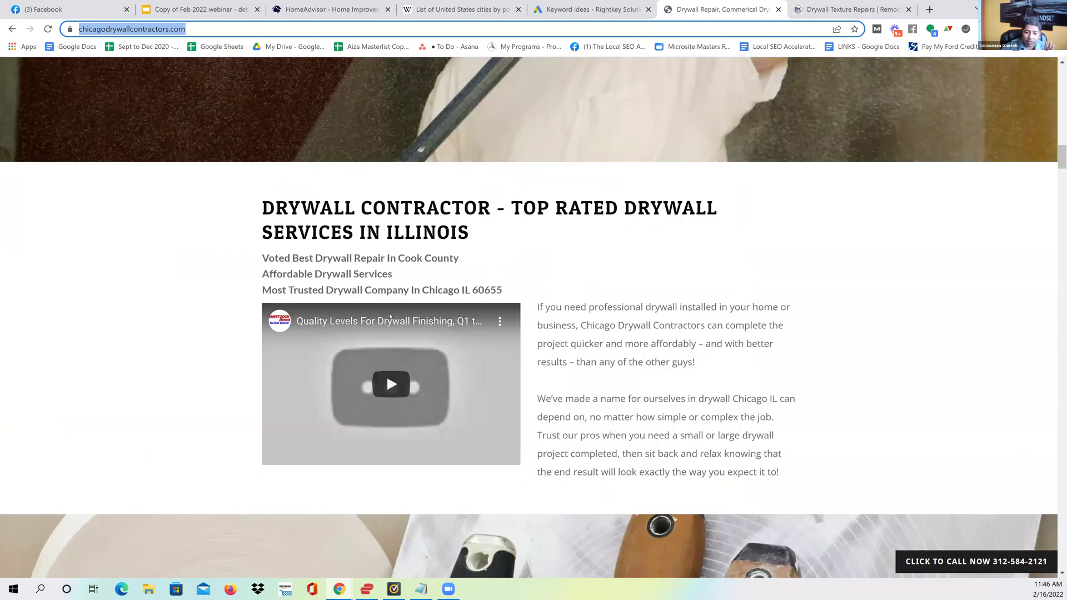
scroll(391, 317, "down", 20)
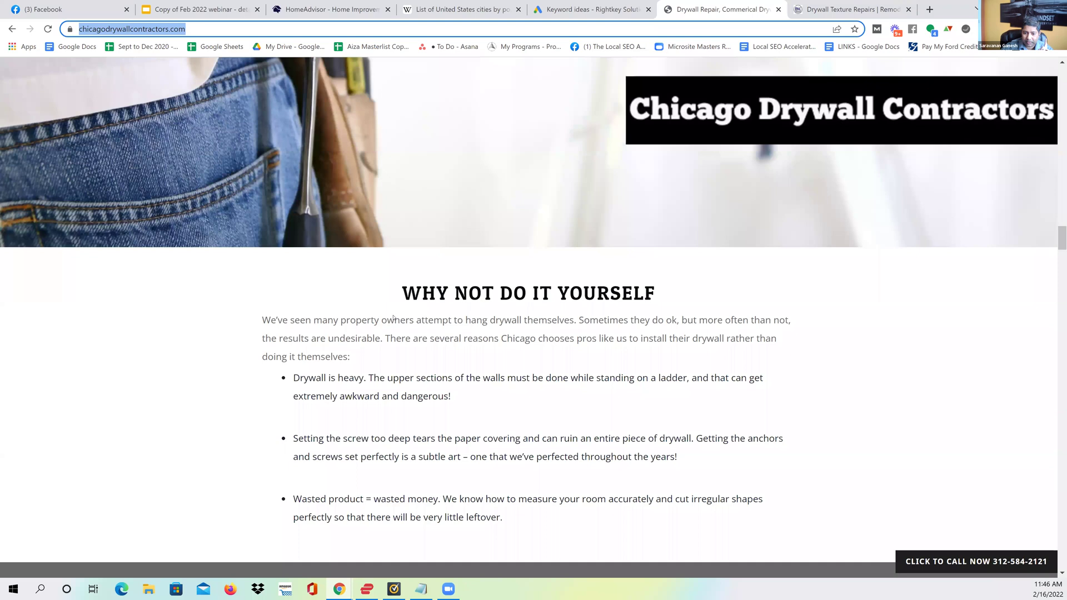
scroll(393, 317, "down", 12)
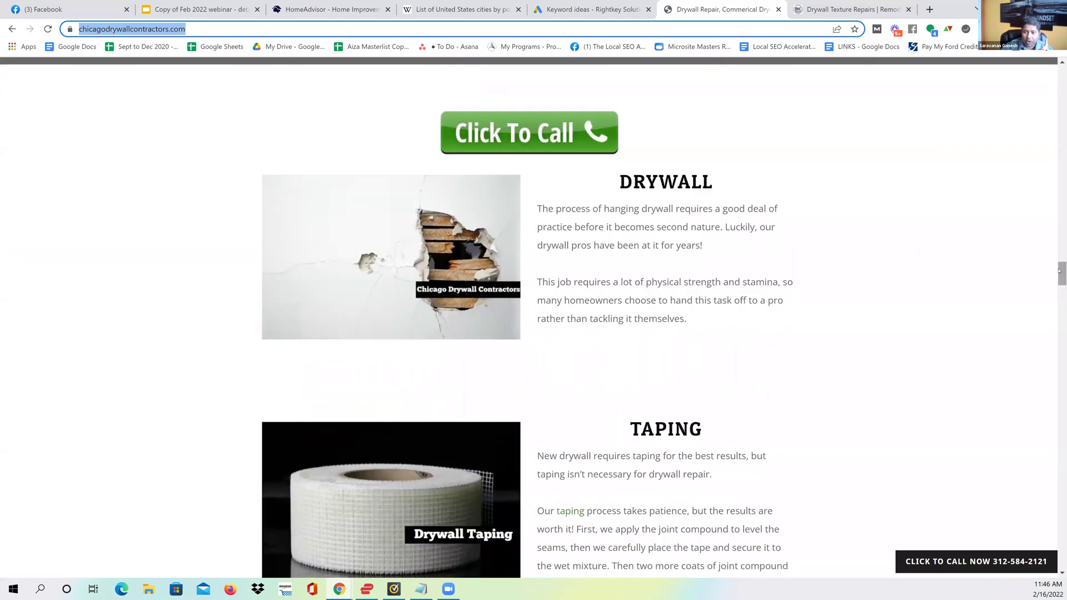
left_click_drag(1057, 356, 1052, 432)
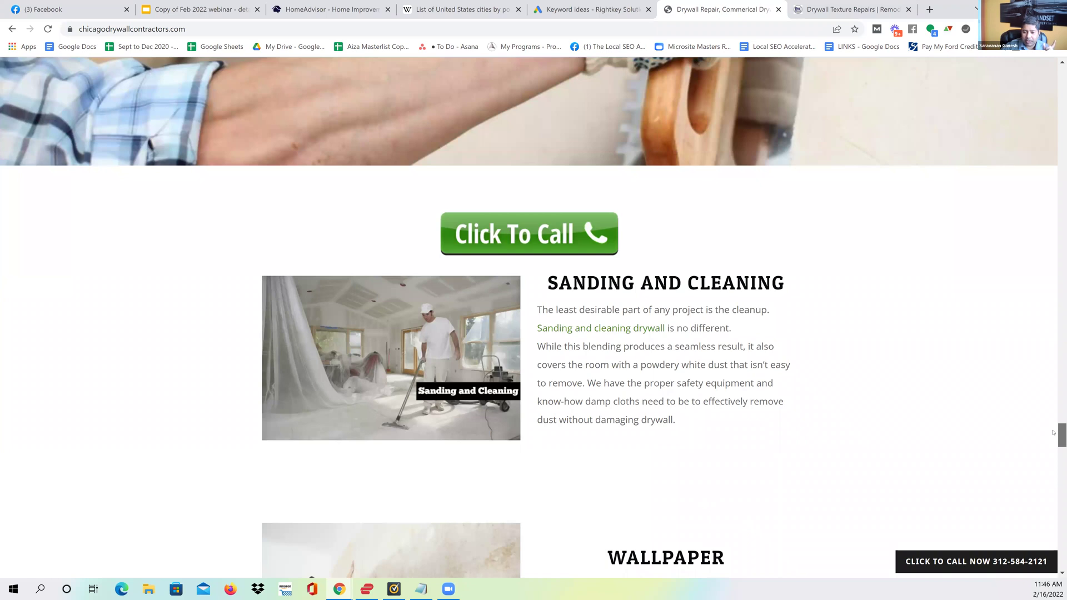
scroll(1053, 449, "down", 15)
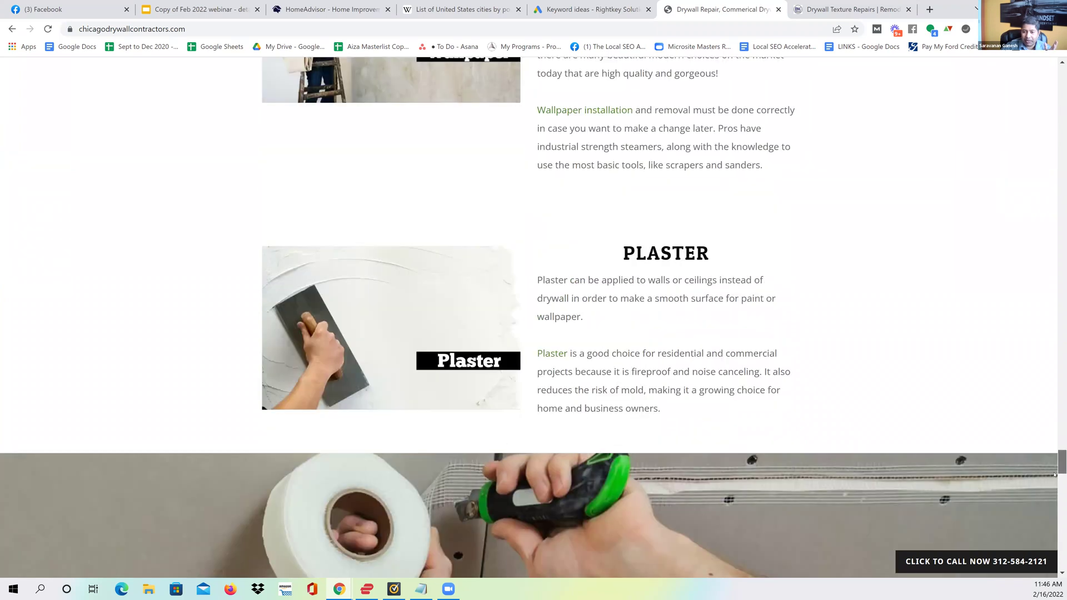
scroll(1056, 437, "up", 15)
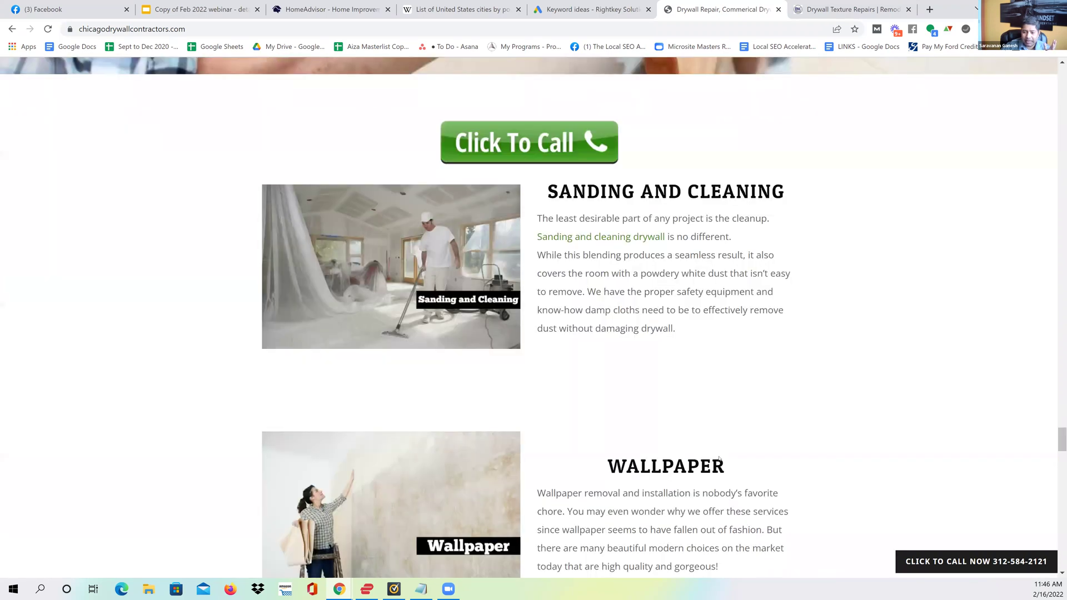
scroll(665, 447, "down", 5)
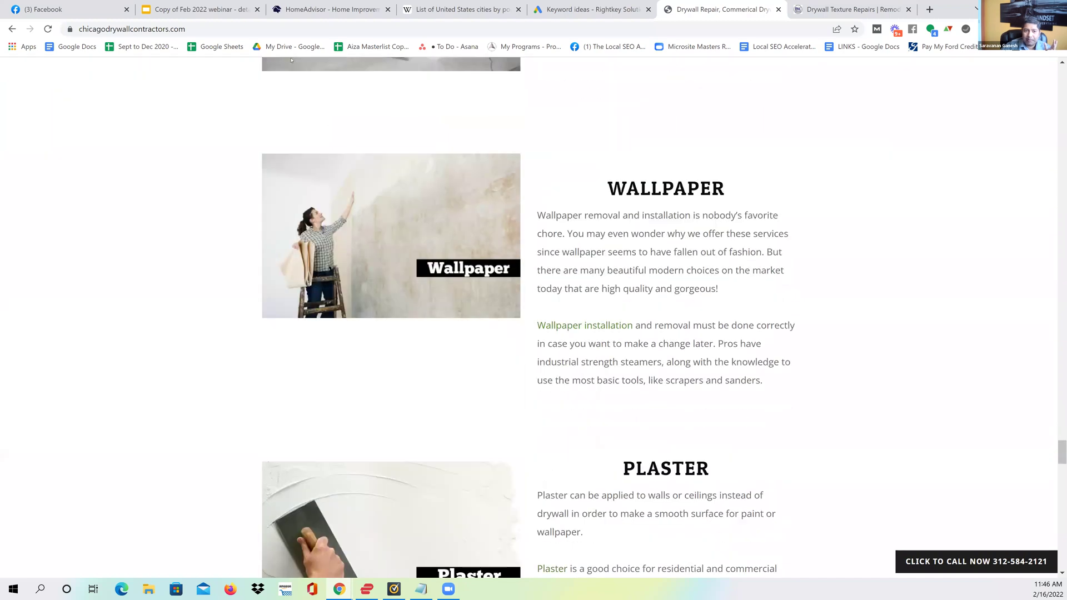
left_click(292, 32)
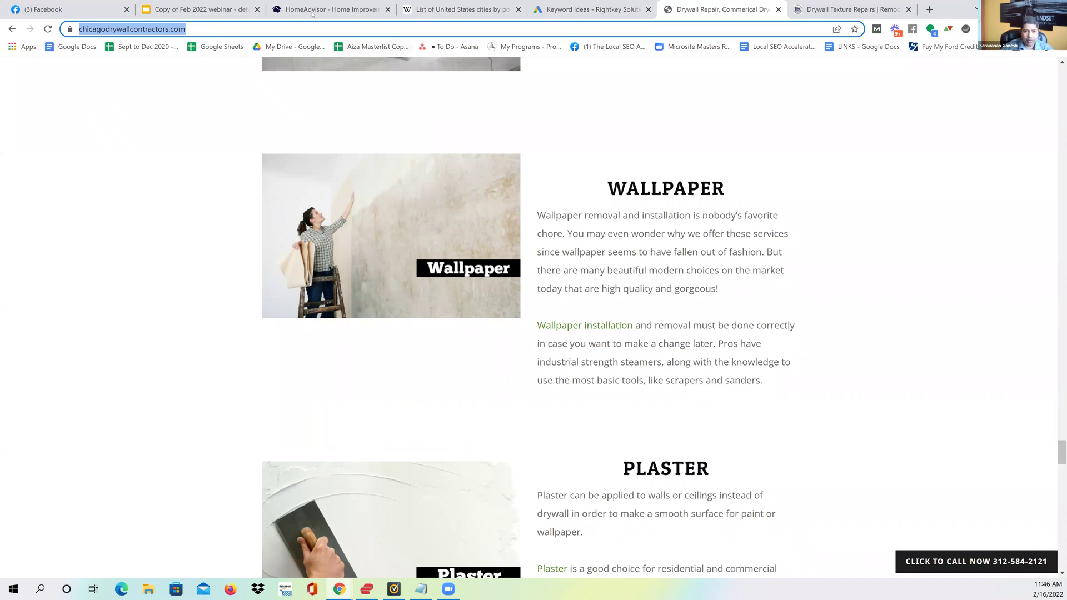
Step: Return to "The Ranking Process" slide and highlight the "Pick a low hanging" wording in the first bullet
left_click(198, 3)
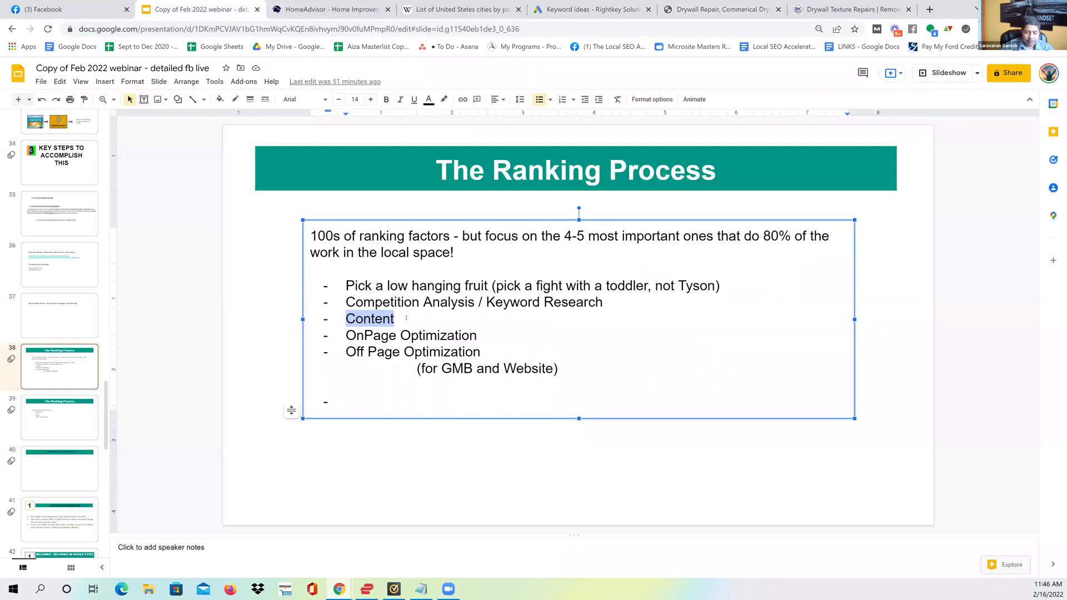
left_click(407, 317)
left_click_drag(364, 285, 435, 286)
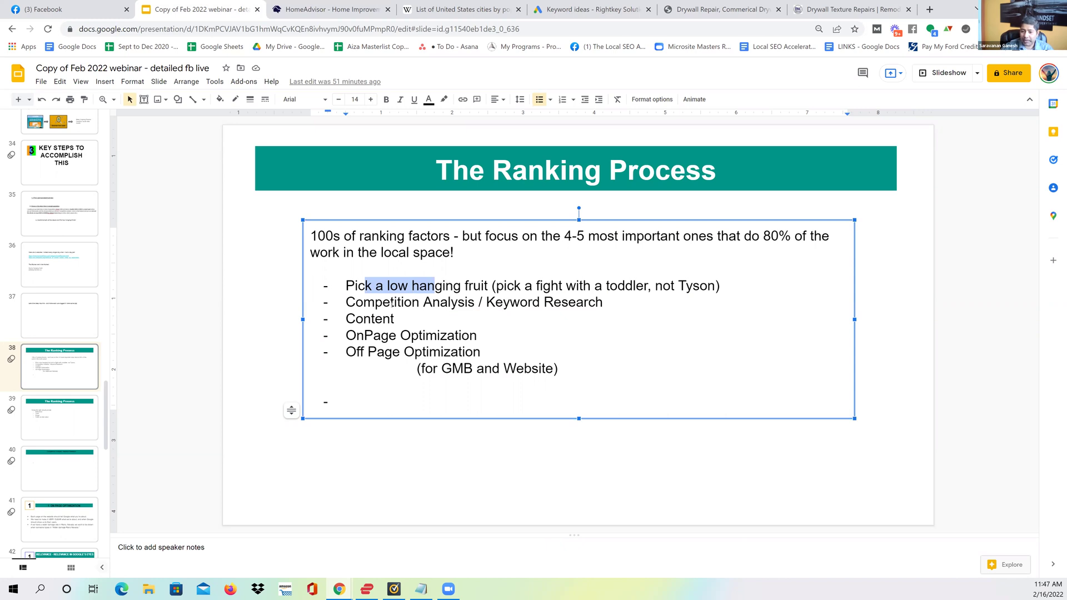
left_click_drag(354, 286, 460, 286)
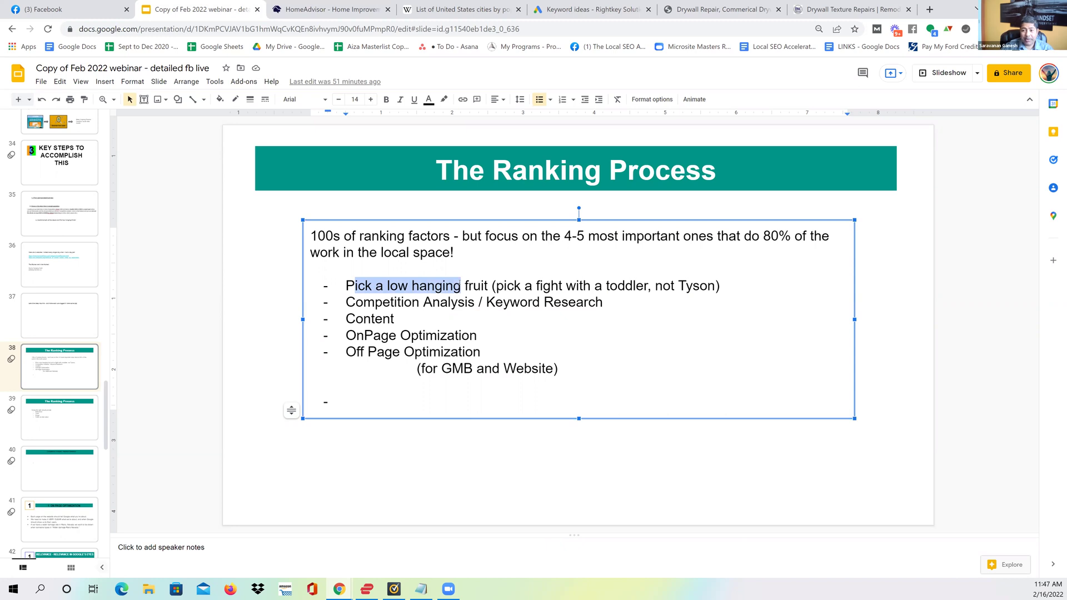
Step: Revisit the HomeAdvisor service categories and the Wikipedia list of United States cities by population
left_click(322, 3)
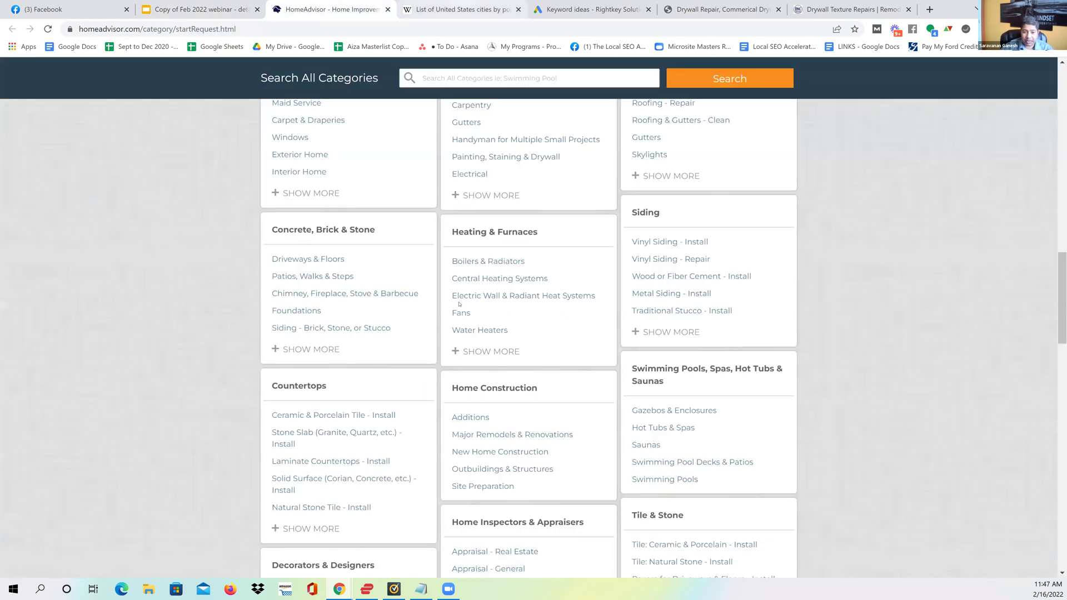
left_click(462, 16)
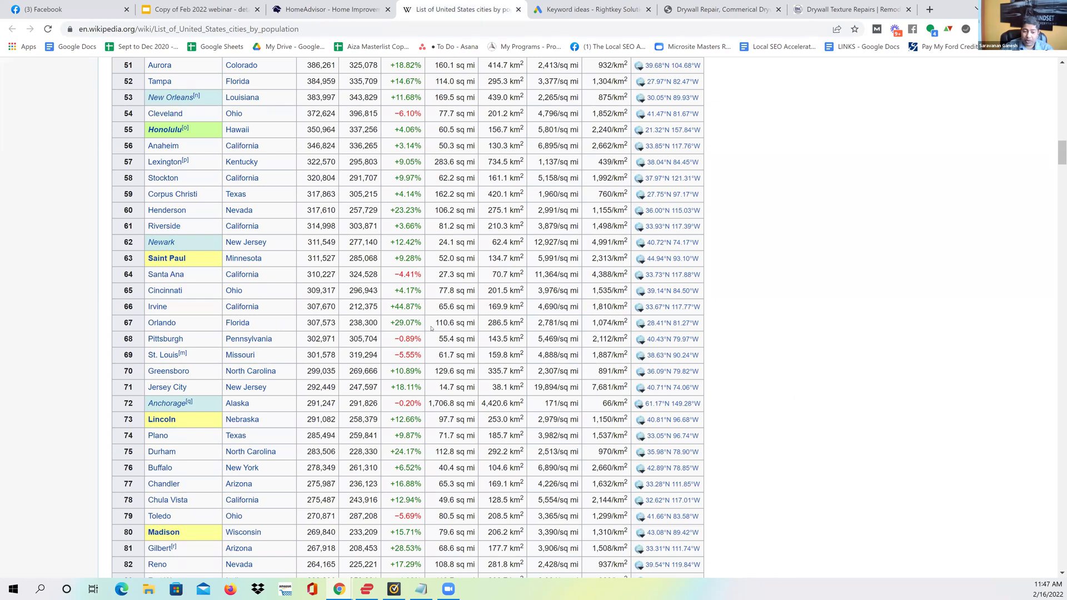
left_click(301, 3)
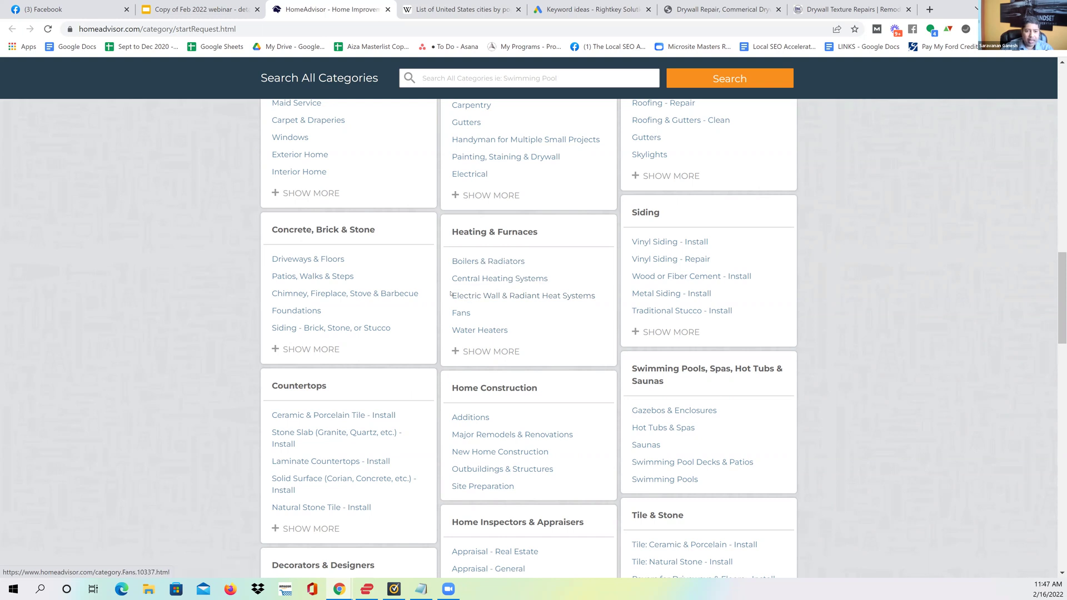
Step: Return to "The Ranking Process" slide and highlight "Competition Analysis" in the second bullet
key("ctrl+shift+Tab")
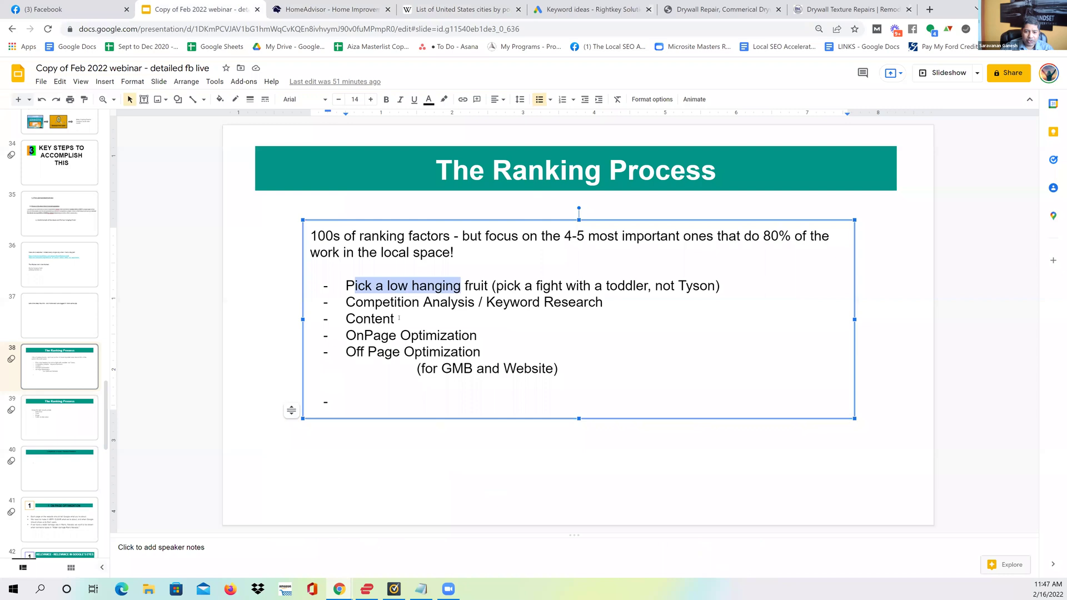
left_click(373, 286)
left_click_drag(453, 303, 603, 303)
left_click(520, 303)
left_click_drag(345, 302, 468, 304)
left_click_drag(345, 303, 475, 304)
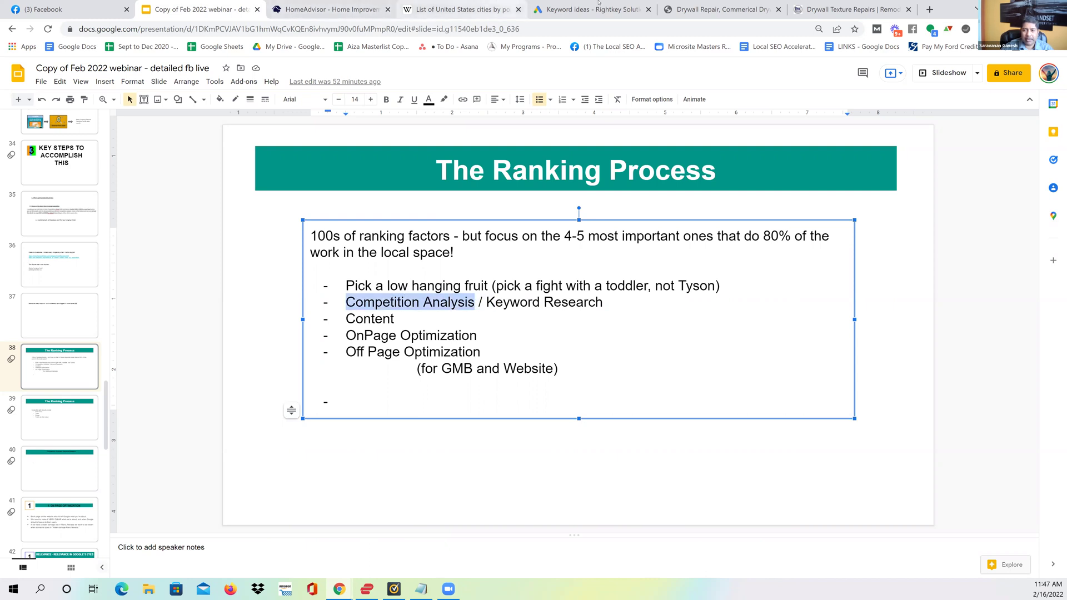
Step: Return to the Chicago Drywall Contractors site, look up its domain in Ahrefs Site Explorer and open its organic keywords report
left_click(717, 9)
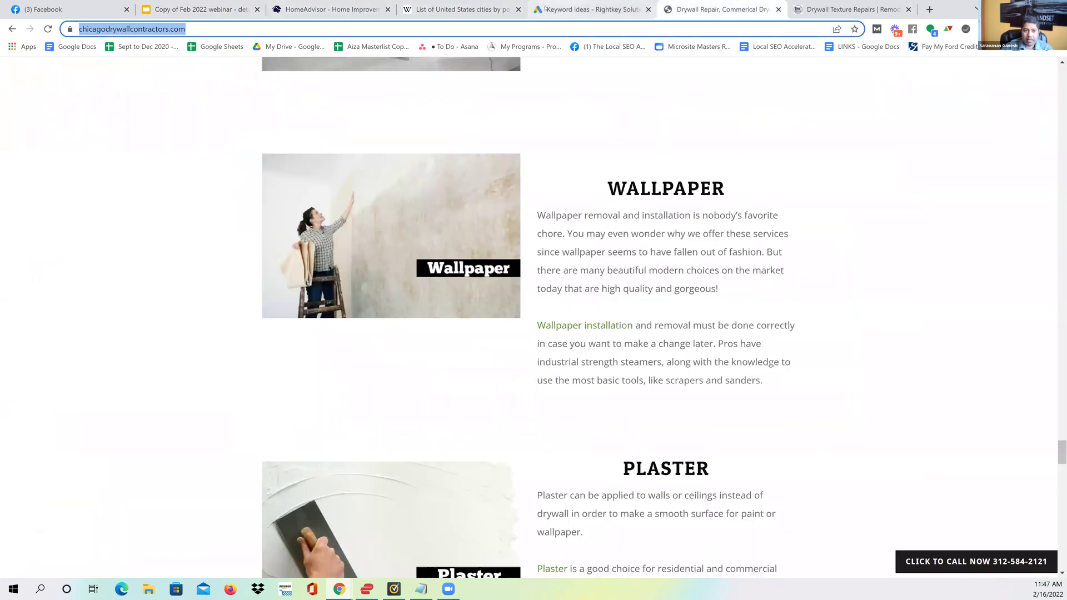
left_click(336, 33)
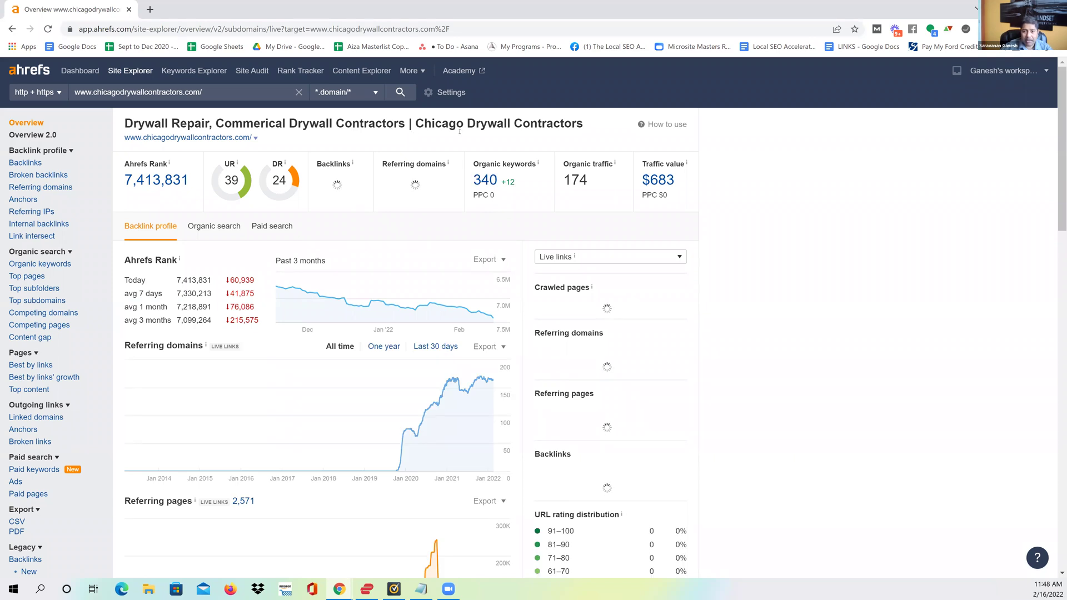
left_click_drag(442, 124, 496, 124)
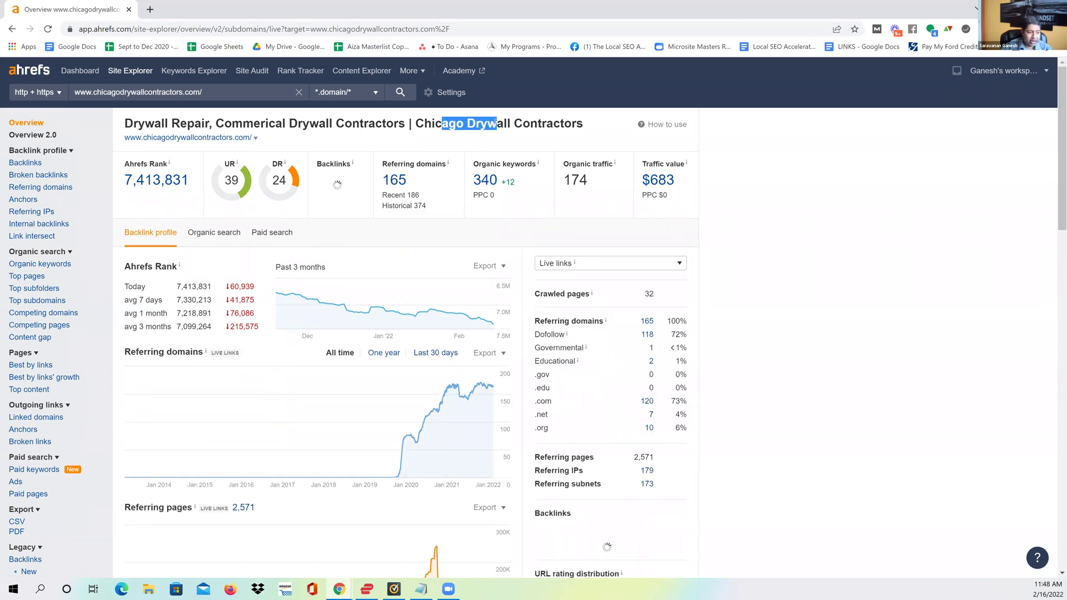
left_click(492, 181)
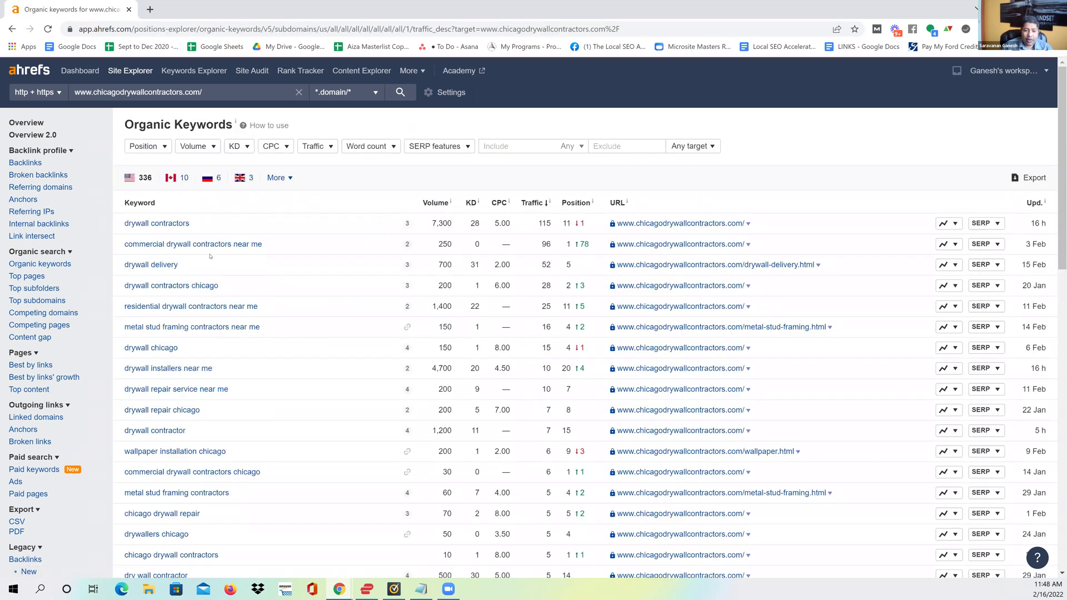
Step: Examine the site's organic keywords in Ahrefs, from "drywall contractors" down to the end of the first page, and close the report
double_click(170, 224)
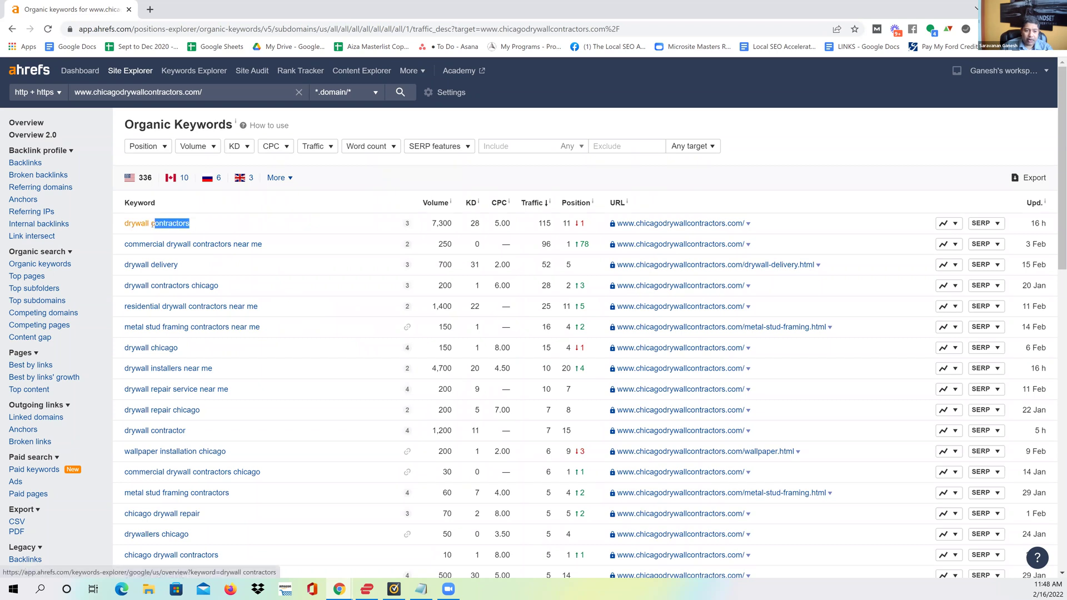
left_click_drag(125, 244, 167, 244)
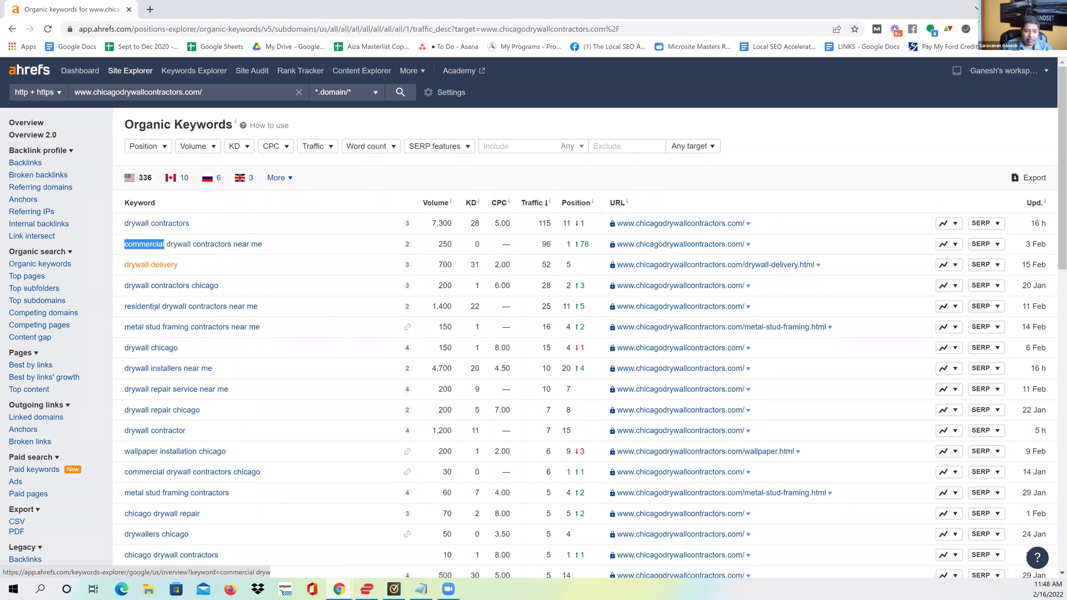
left_click_drag(166, 328, 180, 328)
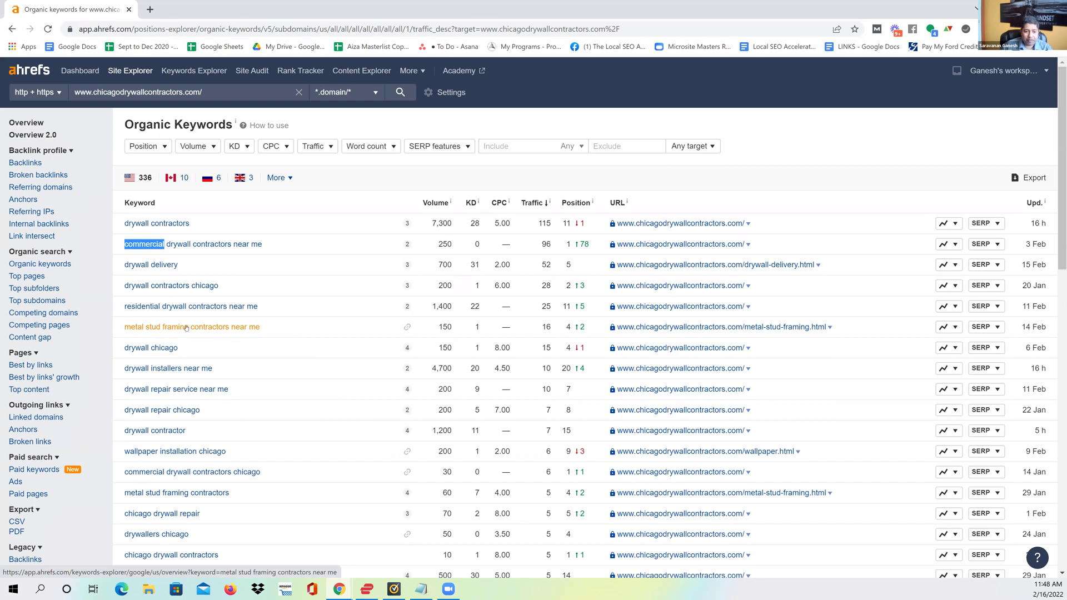
scroll(183, 282, "down", 2)
scroll(183, 282, "down", 2)
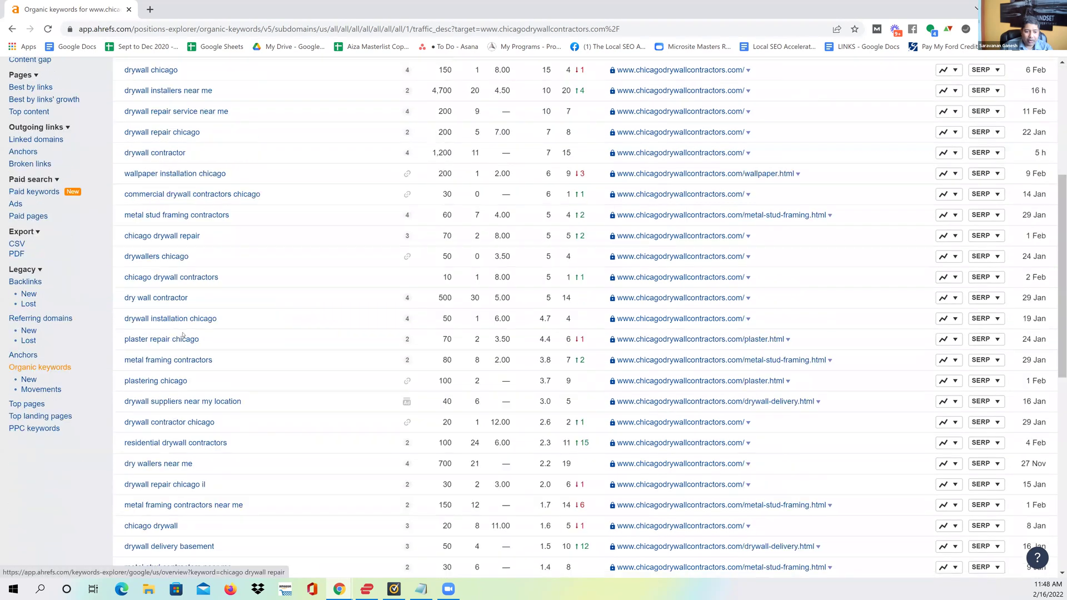
scroll(167, 289, "down", 2)
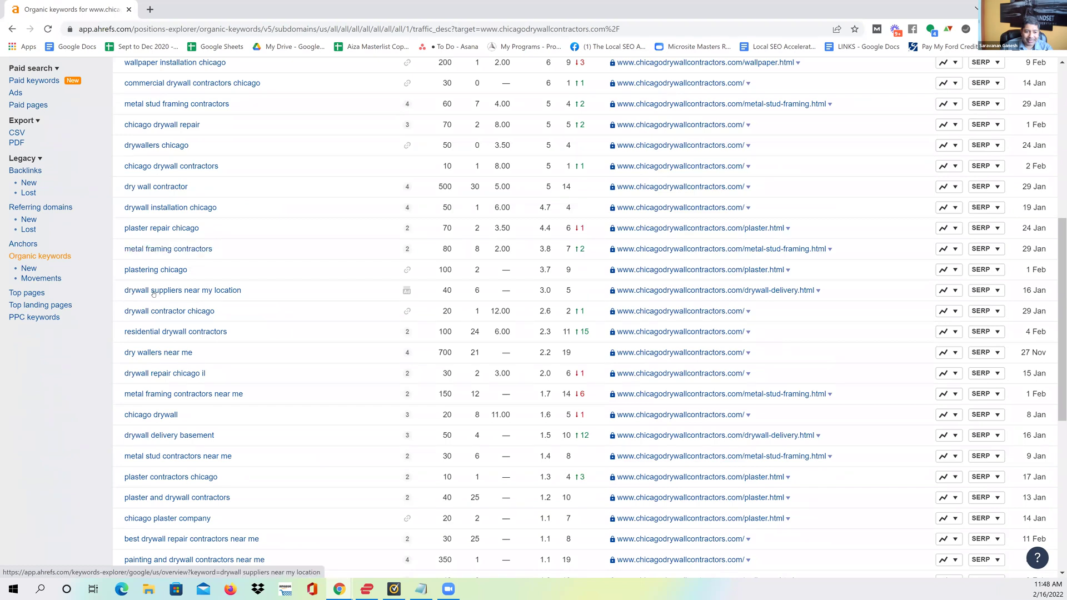
scroll(156, 334, "down", 2)
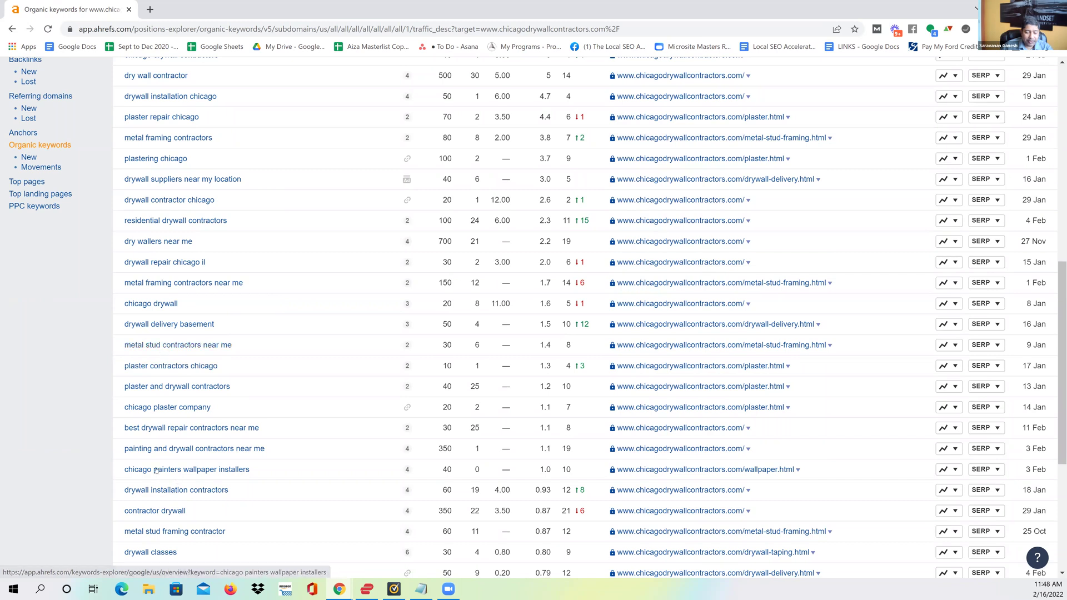
scroll(160, 465, "down", 2)
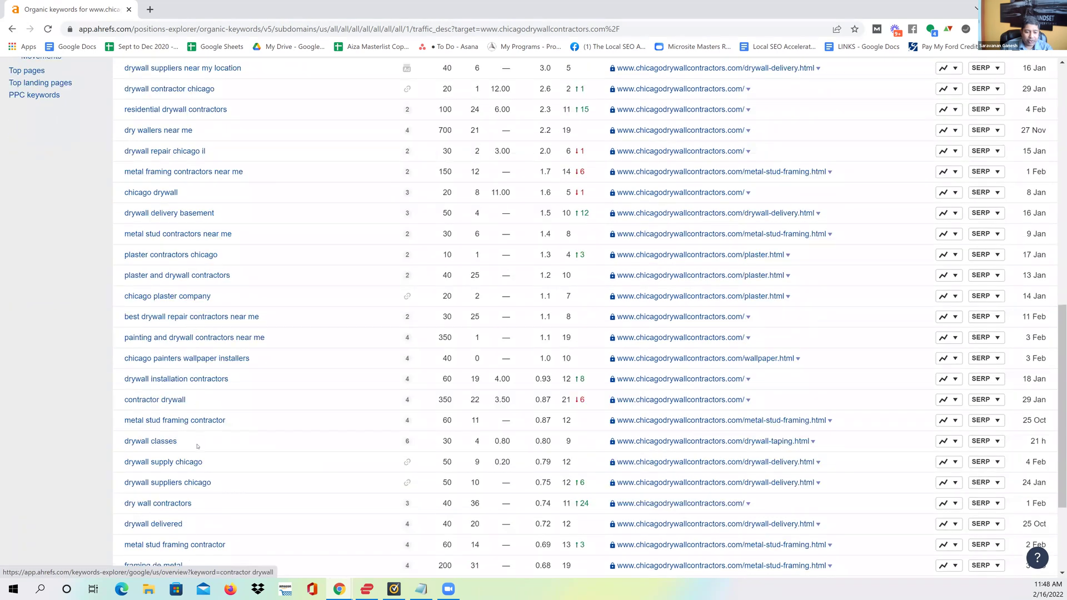
scroll(258, 333, "down", 3)
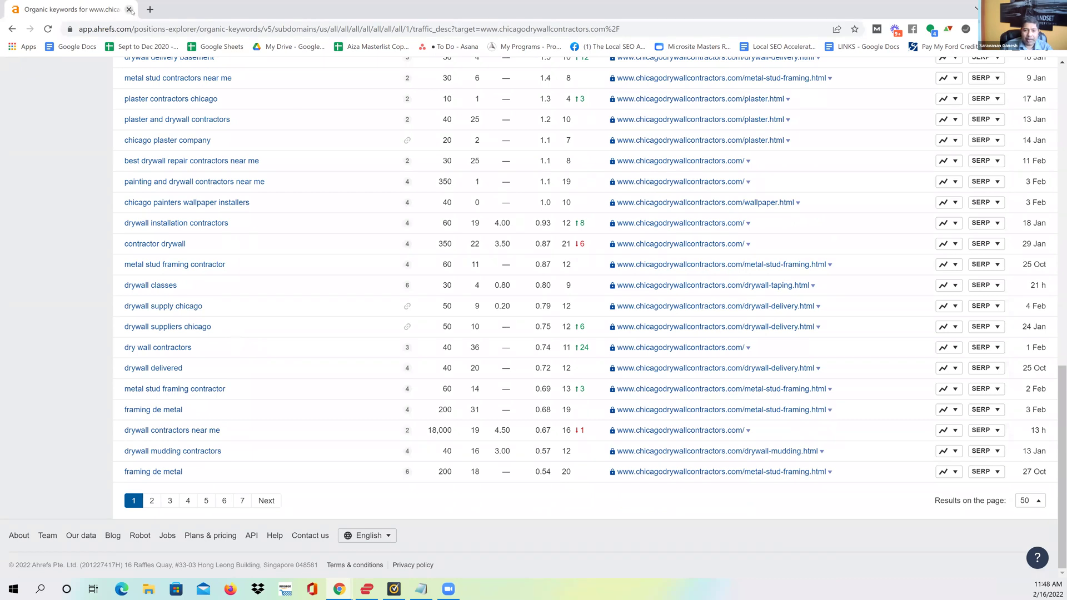
key("ctrl+w")
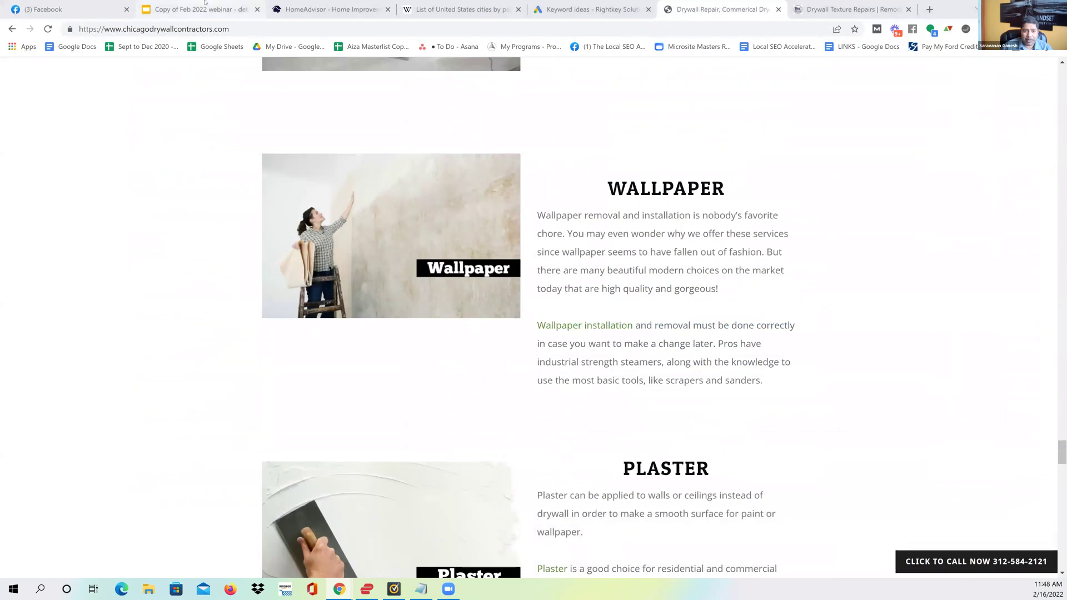
Step: Highlight "Content" on "The Ranking Process" slide and review the Chicago Drywall Contractors homepage sections from Wallpaper back up to Drywall Installation
key("ctrl+2")
left_click_drag(392, 320, 325, 320)
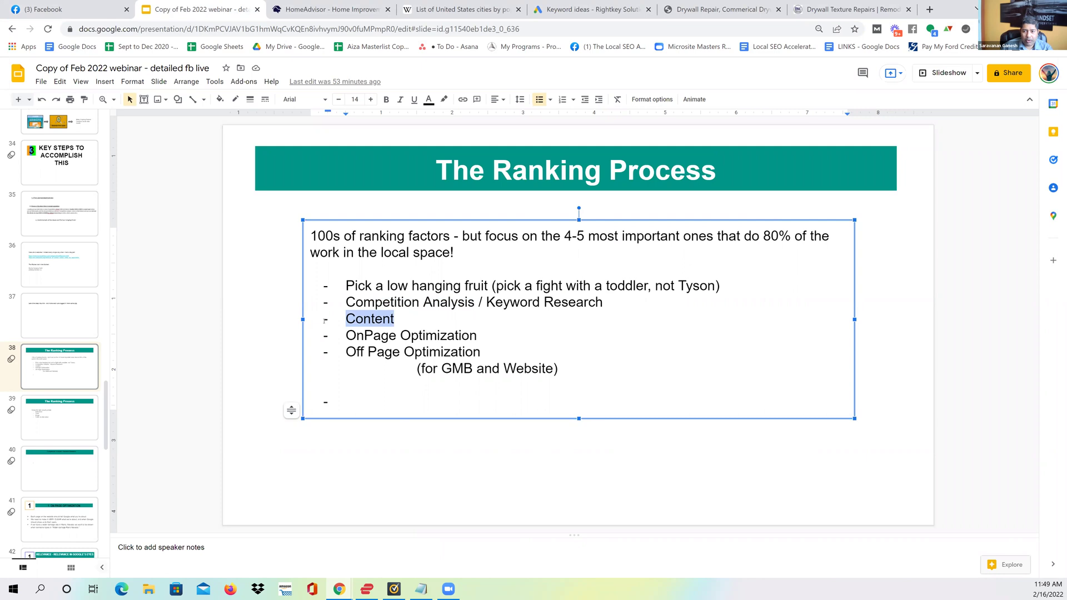
key("ctrl+6")
scroll(391, 358, "up", 15)
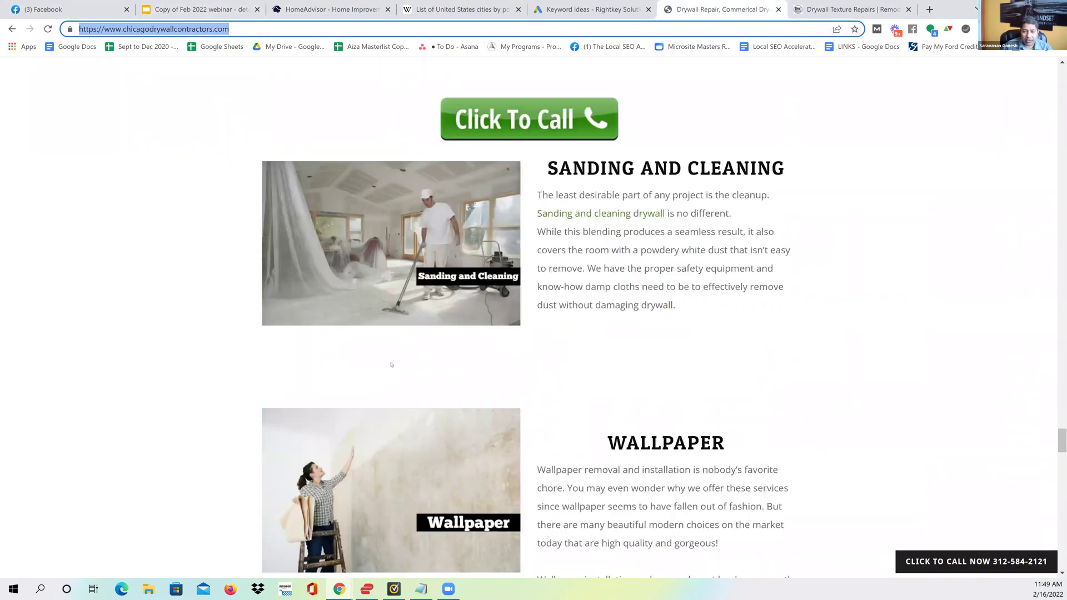
scroll(391, 364, "up", 8)
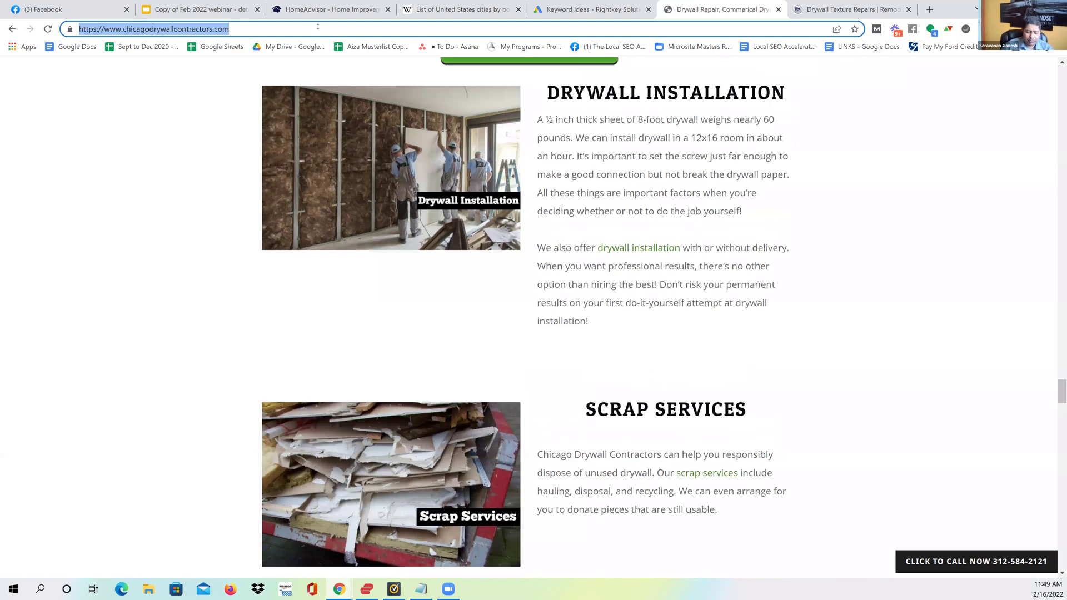
Step: Search Google for "appliance repair cary nc" and highlight the service wording in the query
type("applia")
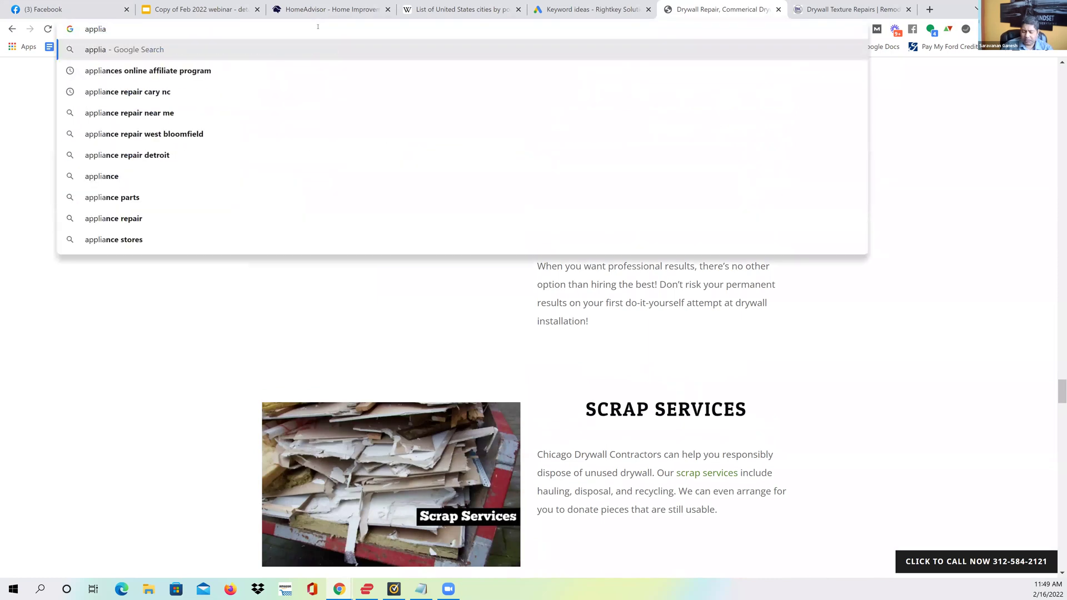
key("Down")
key("Down")
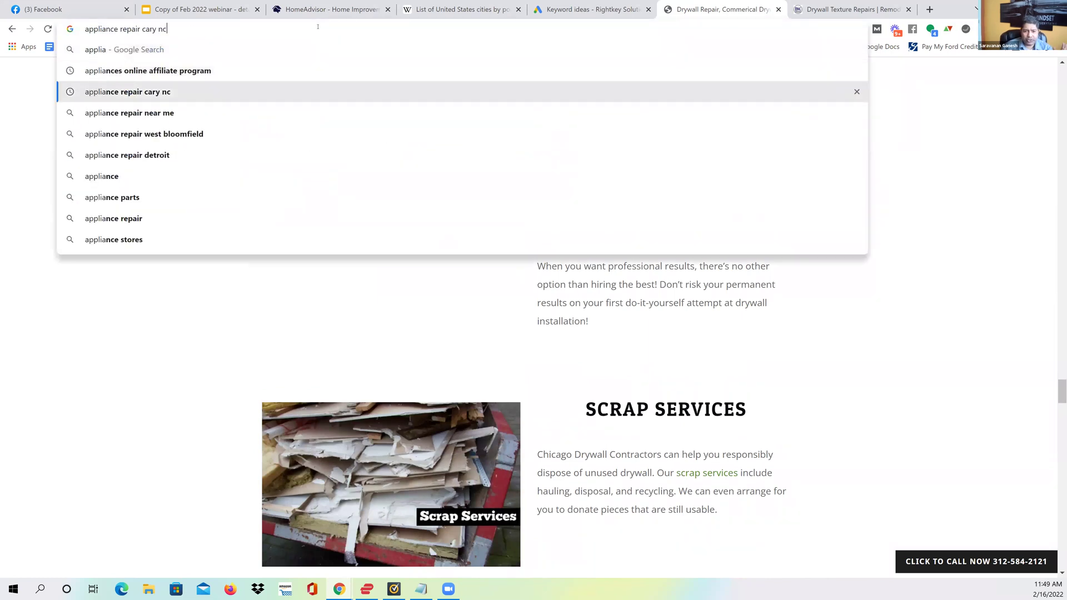
key("Return")
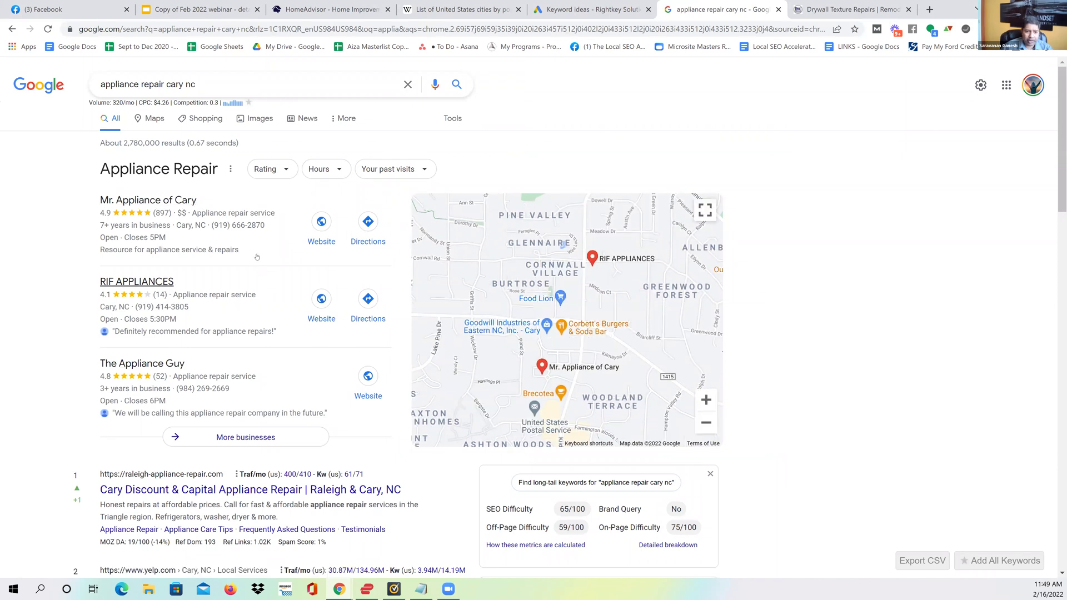
left_click_drag(166, 84, 99, 84)
Step: Replace the city in the Google query to search for "appliance repair dallas"
left_click(319, 82)
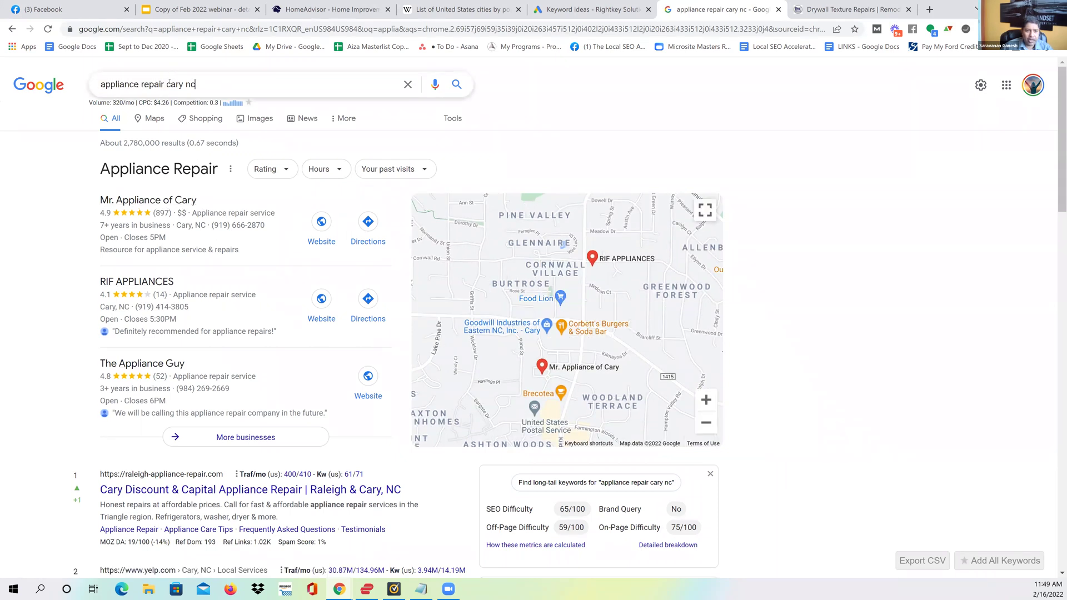
key("ctrl+shift+Left")
key("ctrl+shift+Left")
type("dallas")
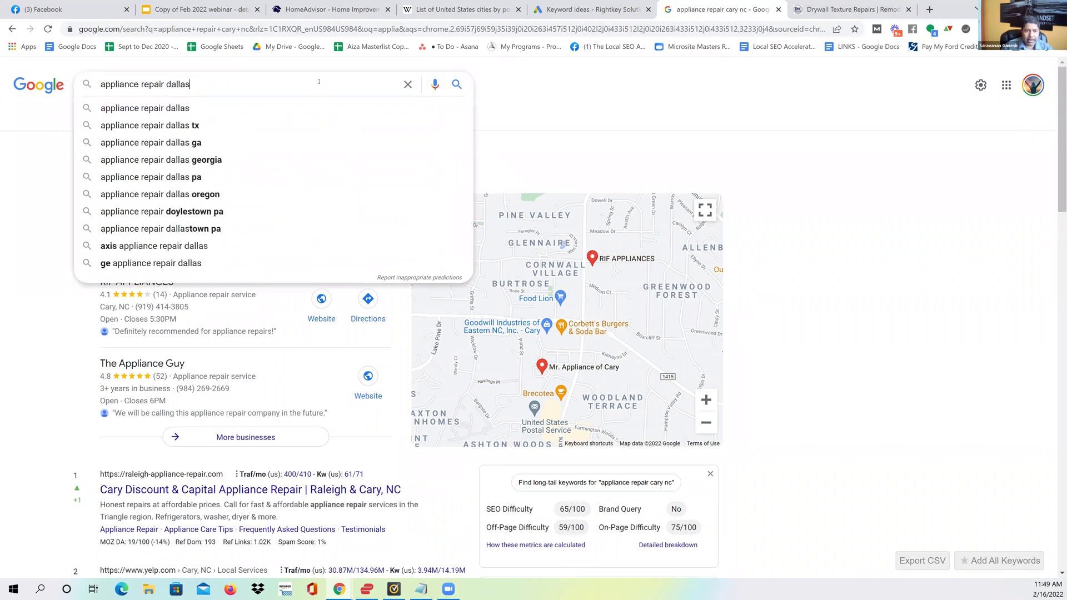
key("Return")
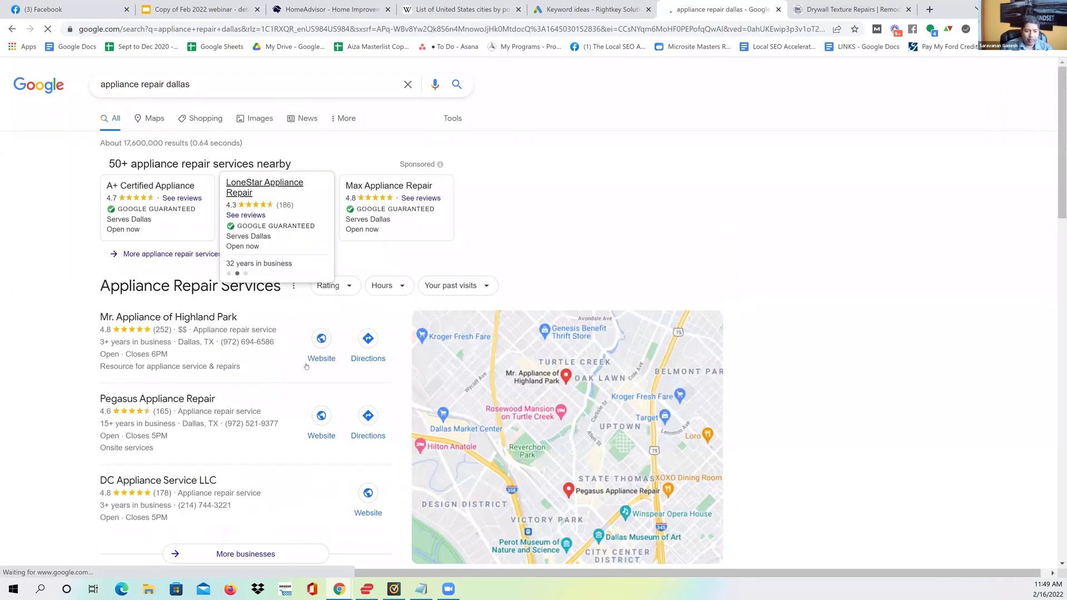
Step: Open the website of Mr. Appliance of Highland Park from the Dallas map listings and return to the search results
scroll(319, 330, "down", 2)
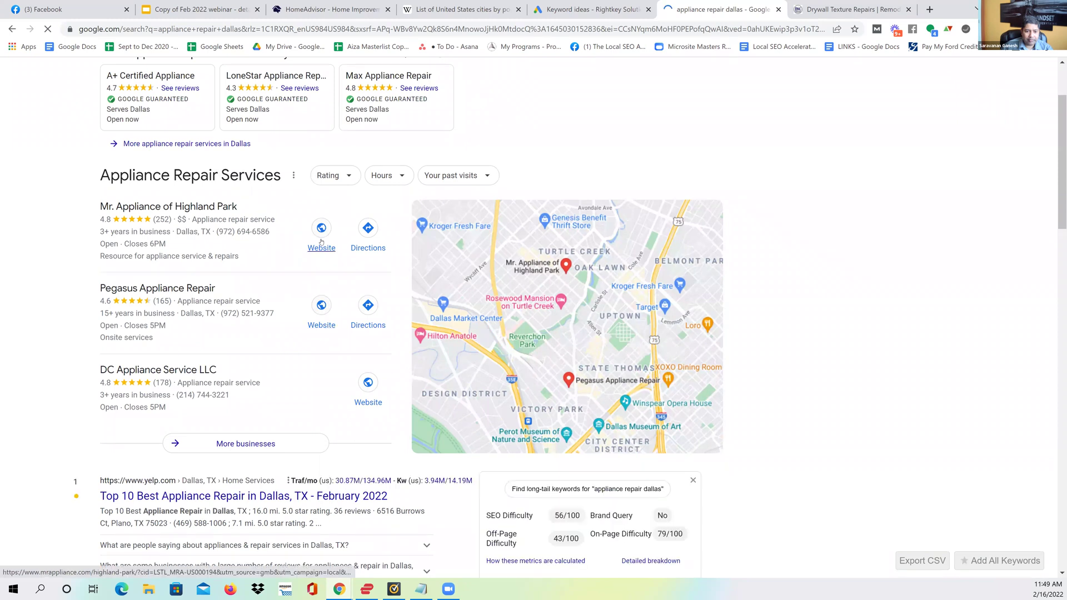
left_click(321, 227)
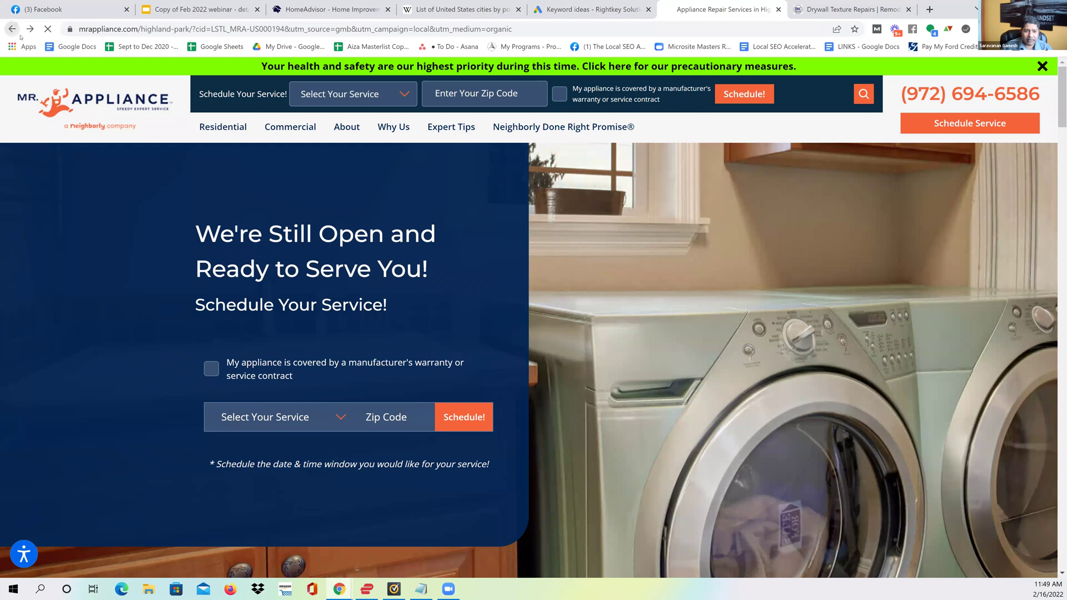
key("alt+Left")
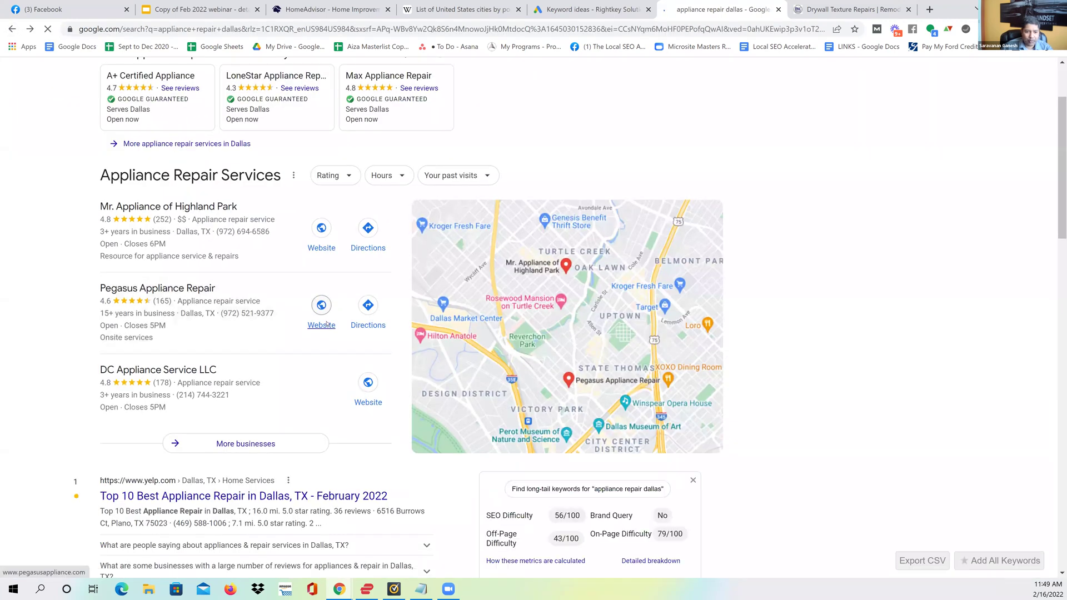
Step: Open the Pegasus Appliance Repair website and examine its homepage's About Us and Why Us content and its Services navigation
left_click(321, 324)
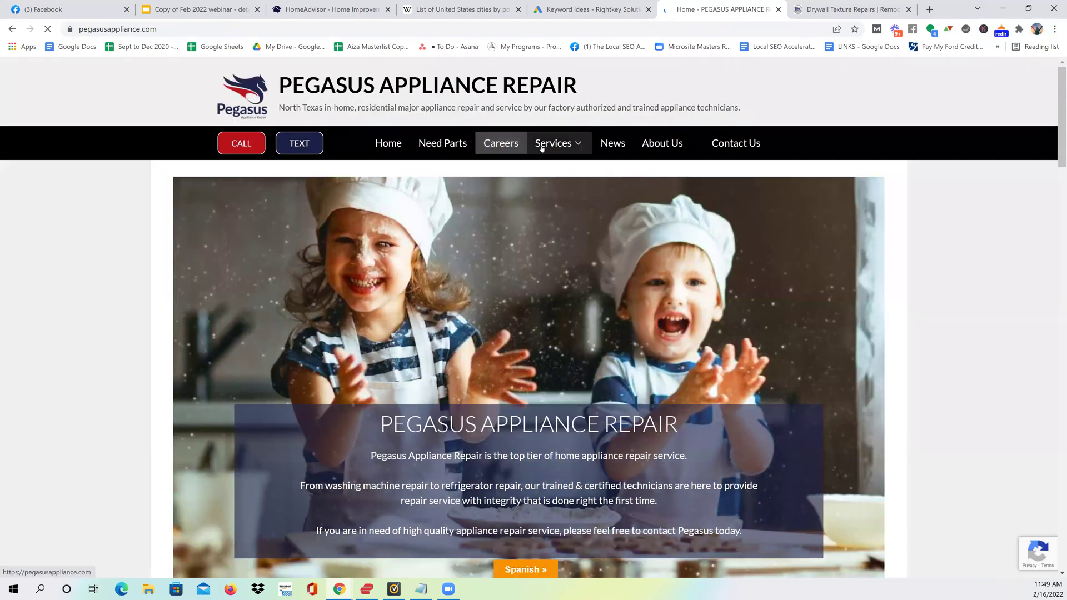
left_click(583, 149)
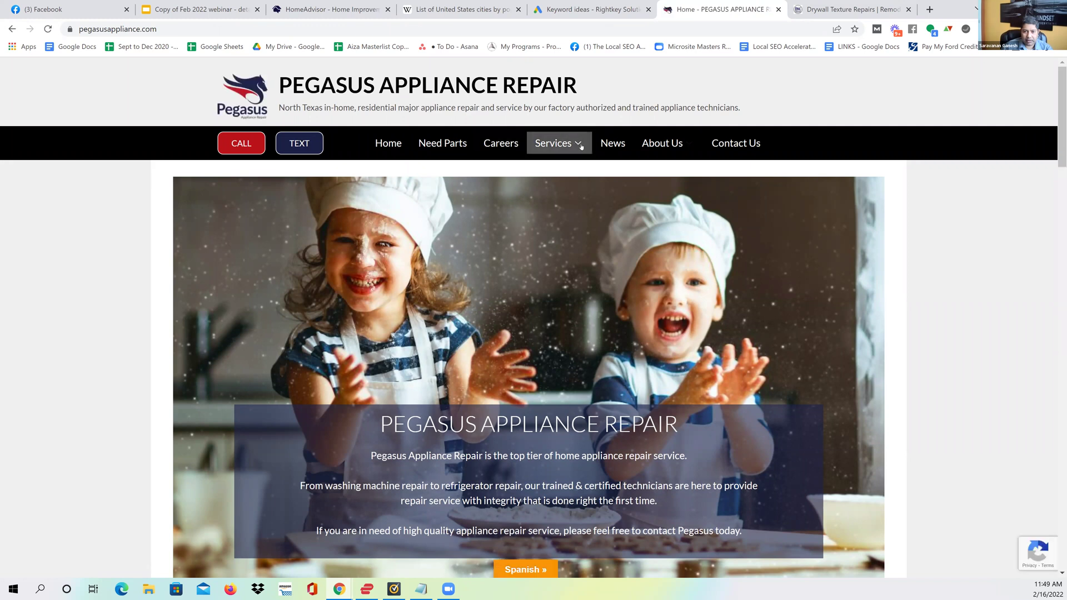
scroll(559, 269, "down", 4)
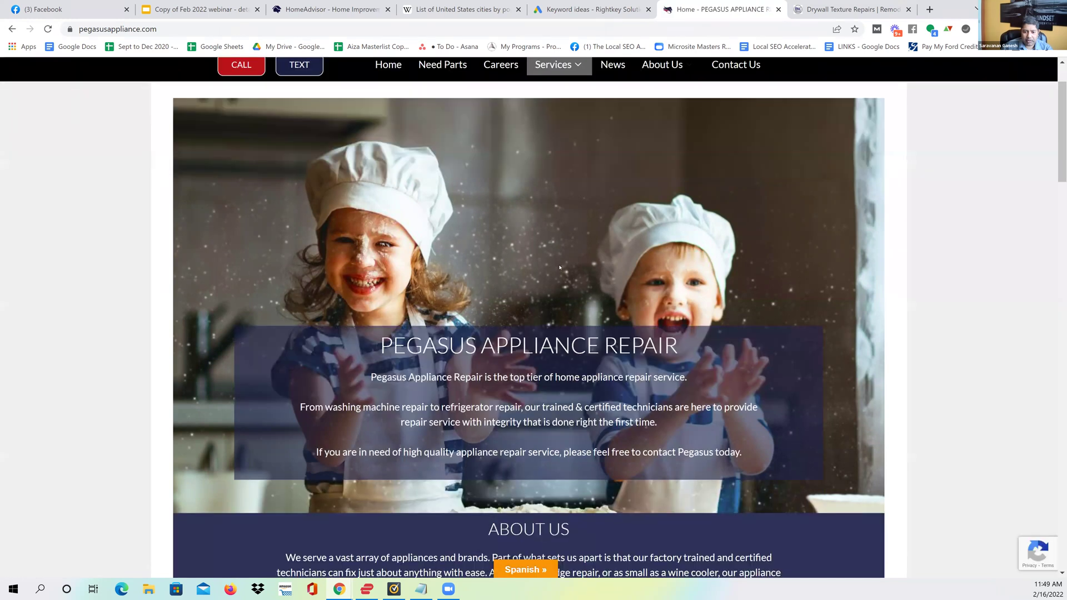
scroll(559, 269, "up", 2)
scroll(559, 269, "down", 6)
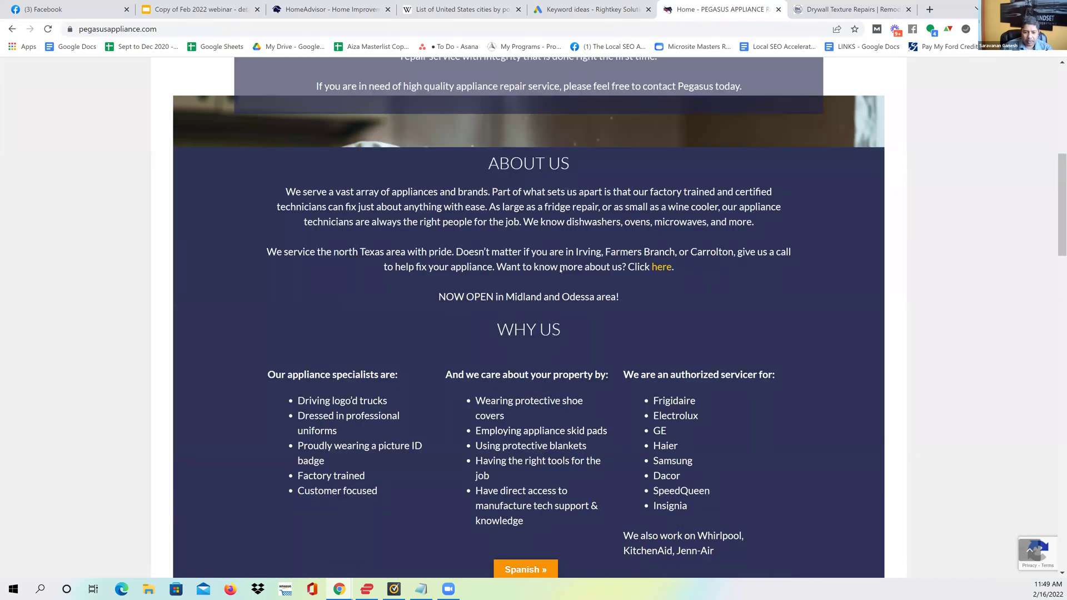
scroll(560, 270, "down", 1)
left_click_drag(319, 345, 390, 344)
scroll(511, 341, "down", 6)
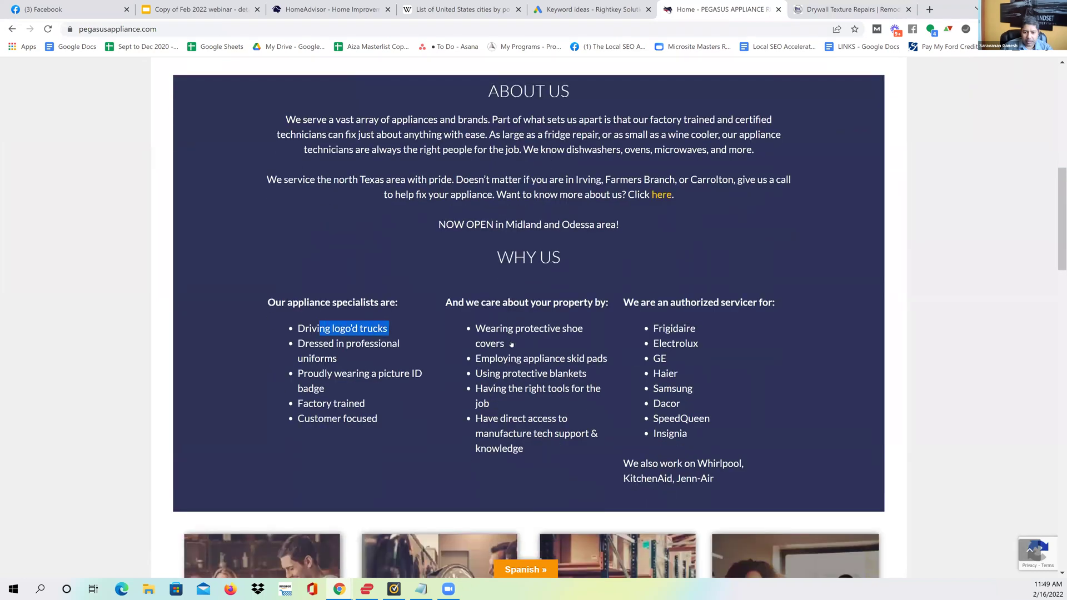
scroll(511, 342, "up", 5)
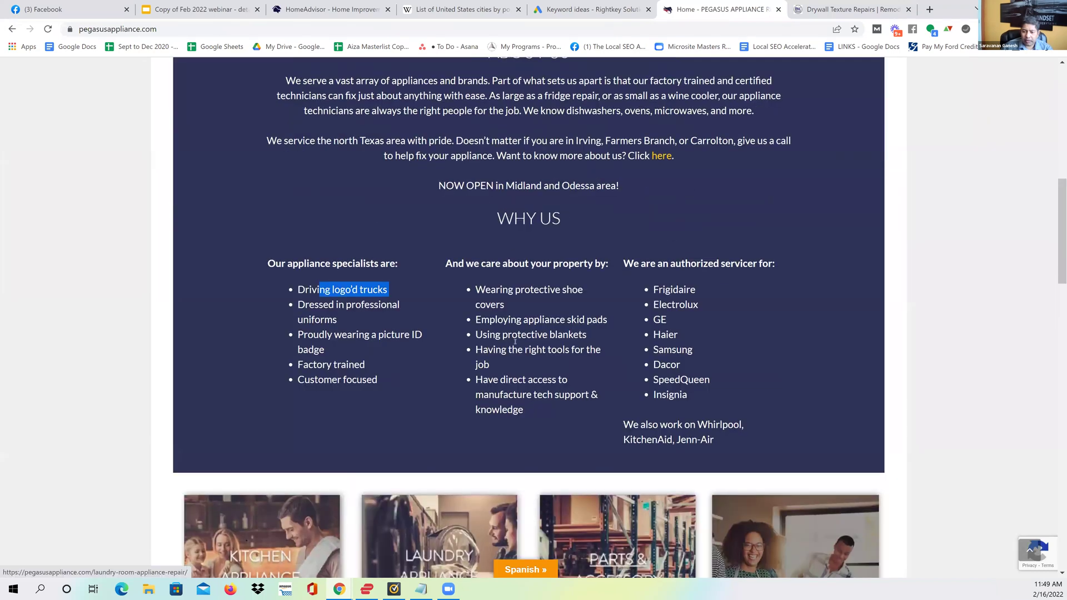
scroll(517, 340, "up", 9)
left_click(572, 146)
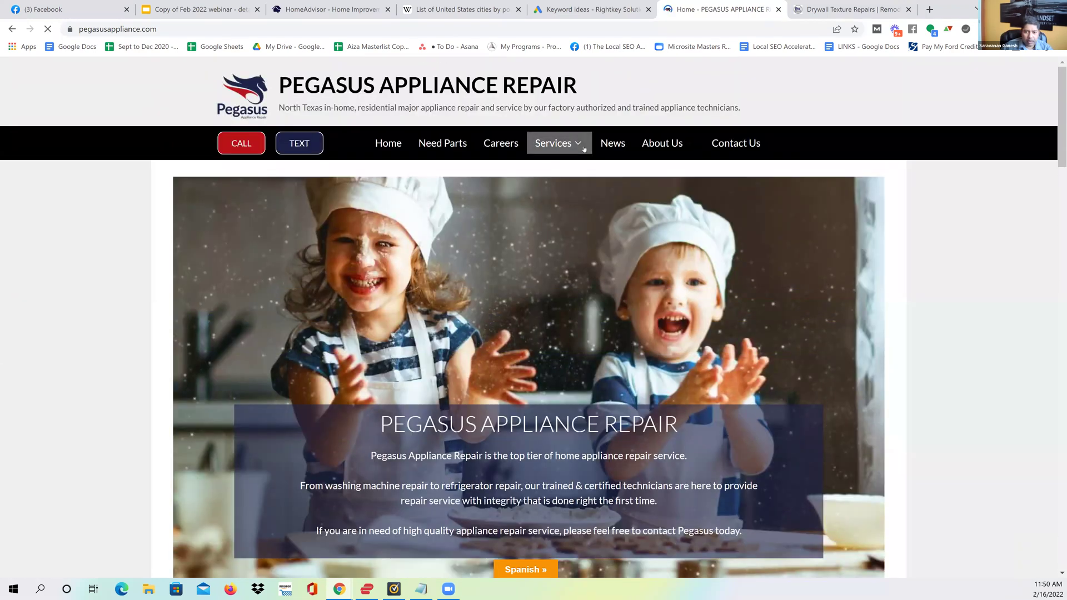
left_click(176, 25)
key("Home")
type("site:")
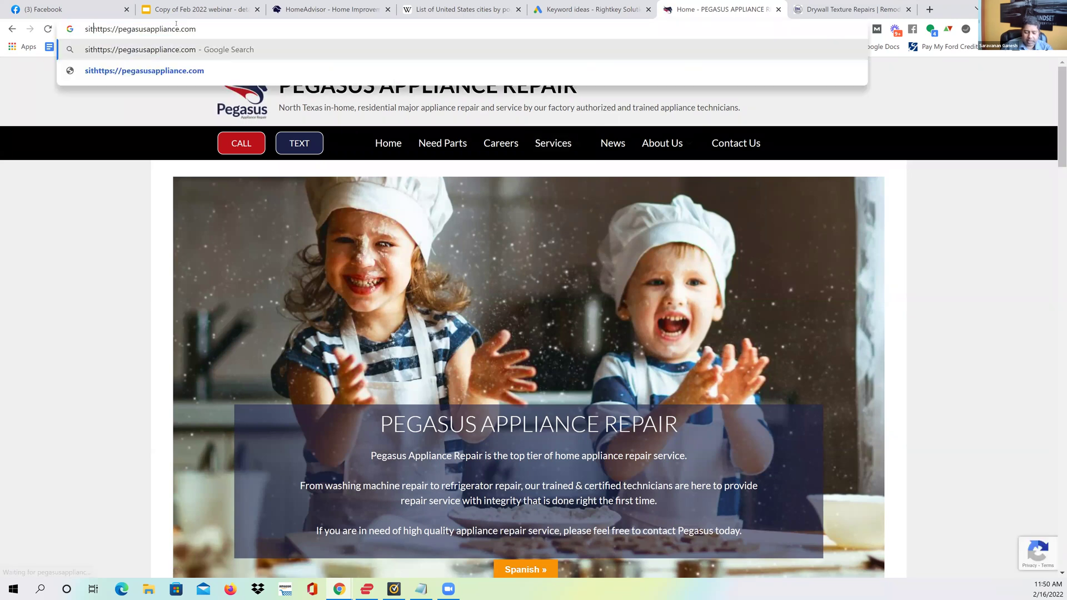
key("Return")
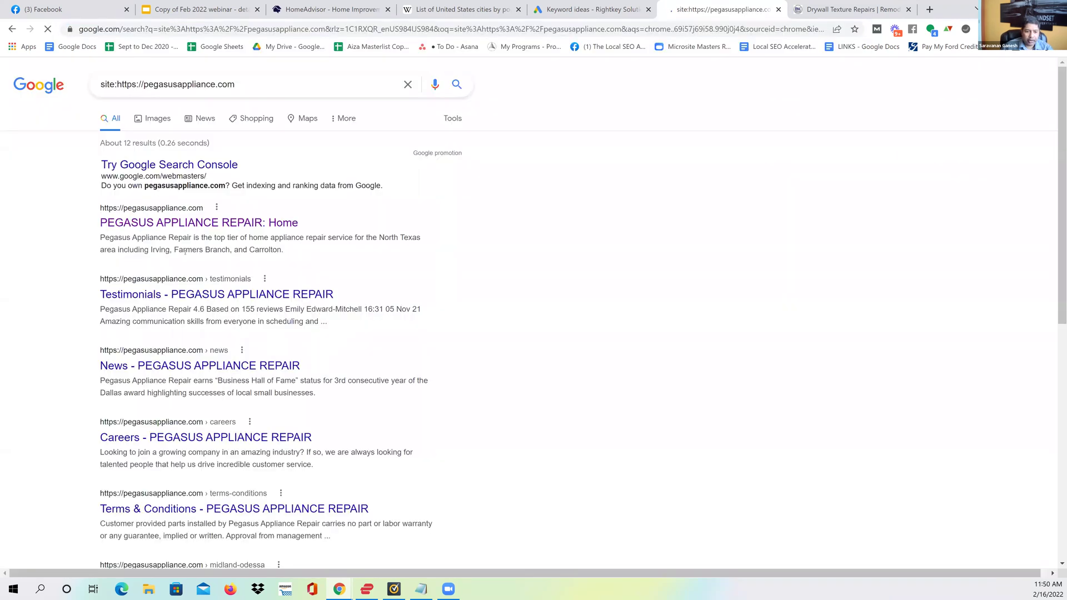
scroll(219, 368, "down", 5)
scroll(218, 368, "down", 1)
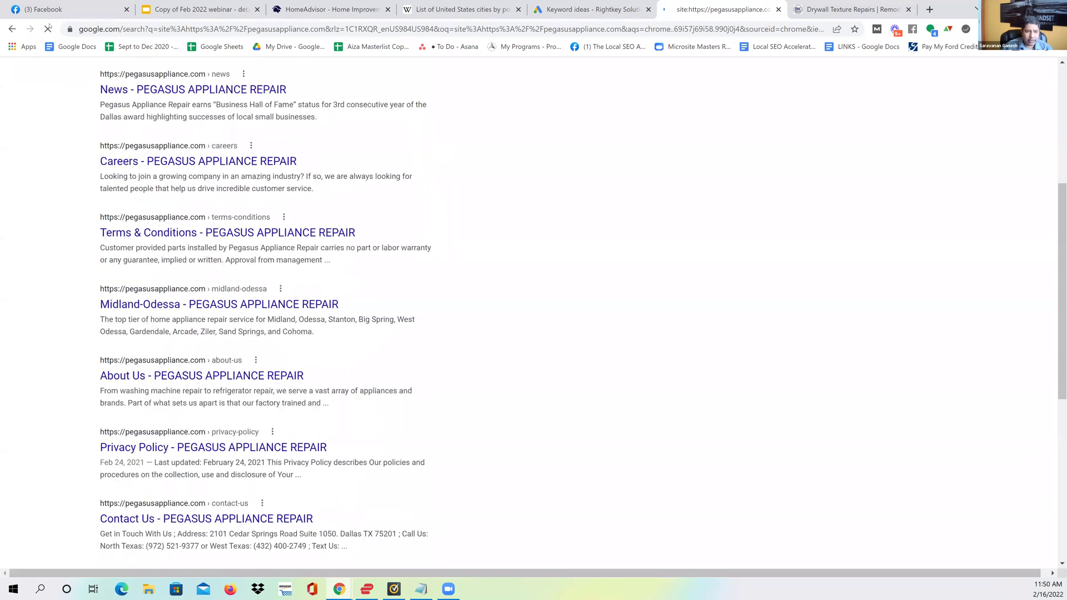
Step: Return from the Pegasus site search to the "appliance repair dallas" results and open the DC Appliance Service LLC website
left_click(8, 30)
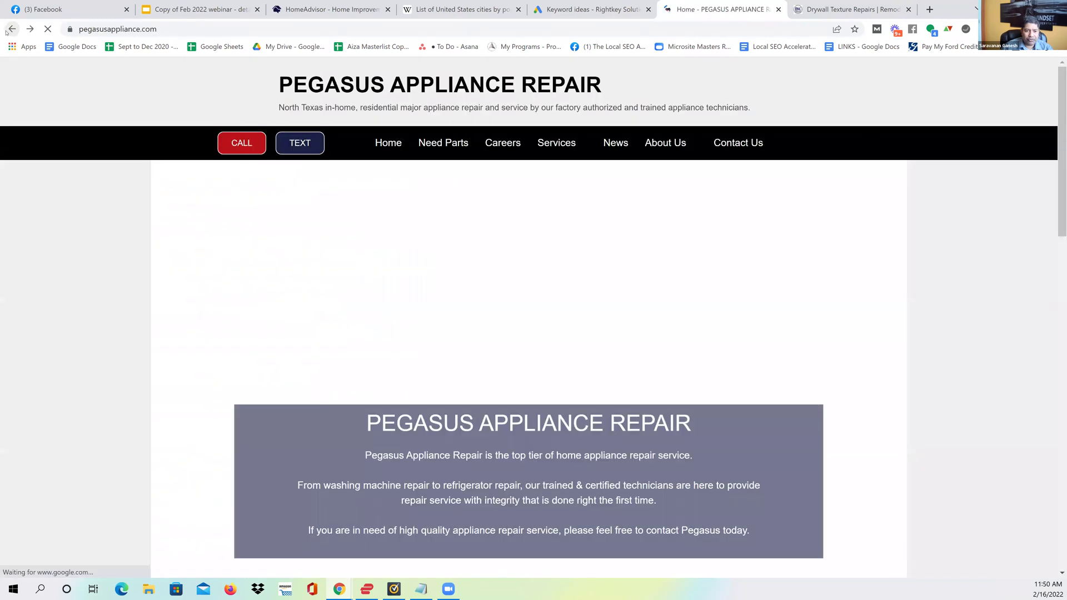
left_click(9, 30)
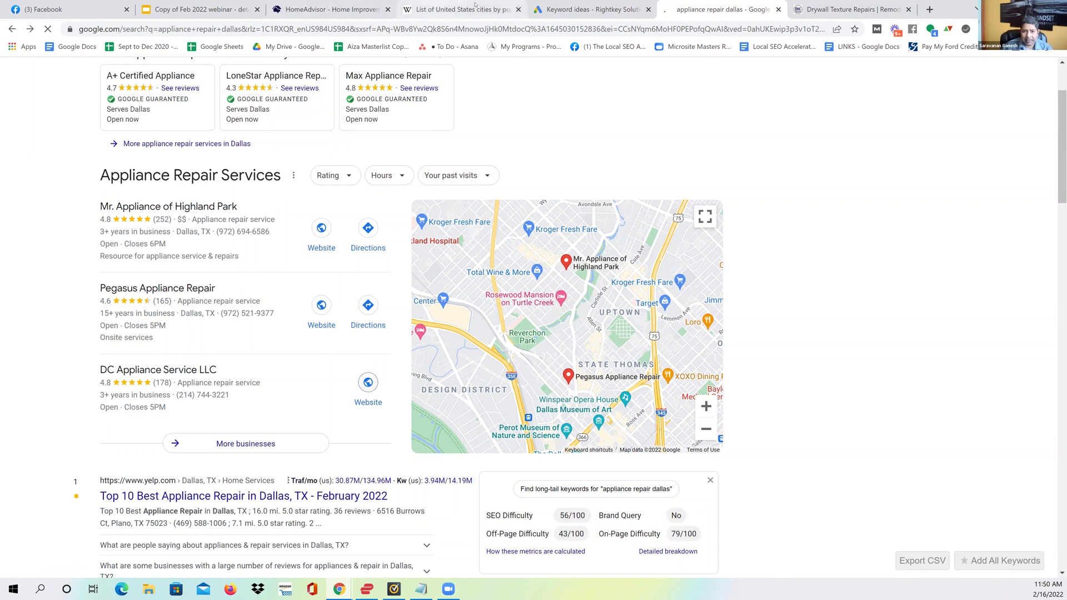
Step: Switch to the Keyword Planner ideas and highlight the entries "sheet rock repair near me" and "wall hole patch"
left_click(583, 9)
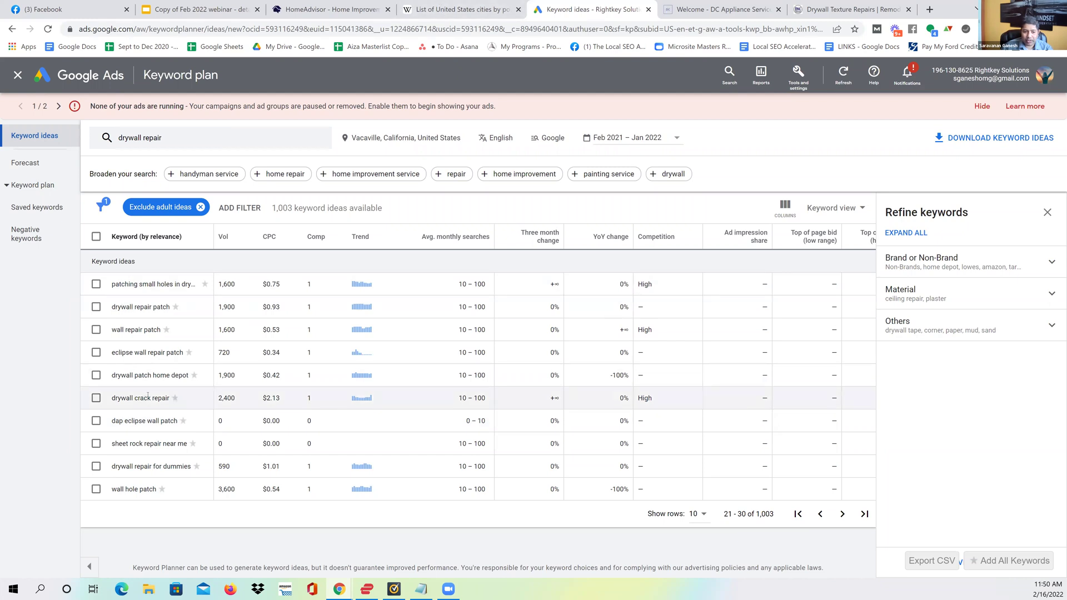
left_click_drag(113, 443, 162, 443)
left_click(136, 490)
left_click_drag(156, 490, 124, 489)
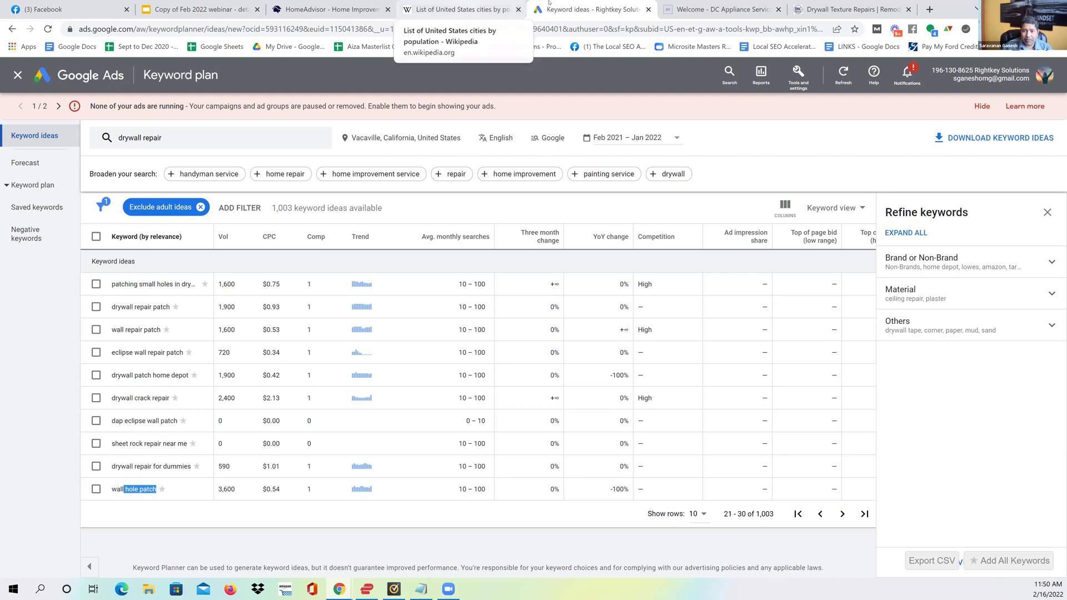
Step: Switch back to the DC Appliance Service website and examine its homepage content and navigation
left_click(722, 9)
scroll(109, 365, "down", 9)
scroll(131, 376, "up", 4)
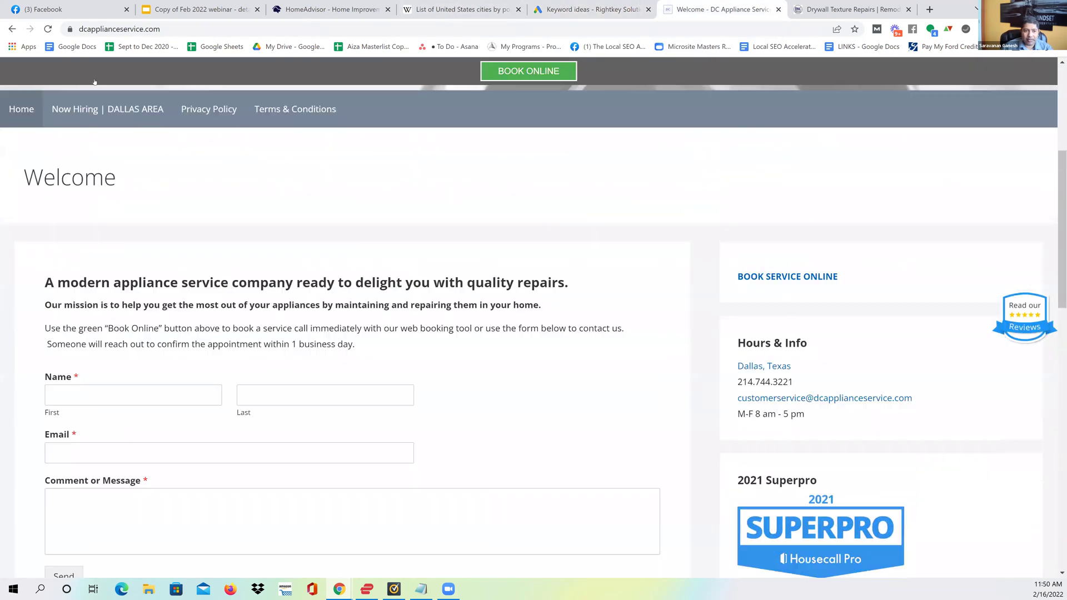
Step: Return to the Dallas appliance repair results and replace the service in the query to search for "tree sercice dallas"
left_click(13, 29)
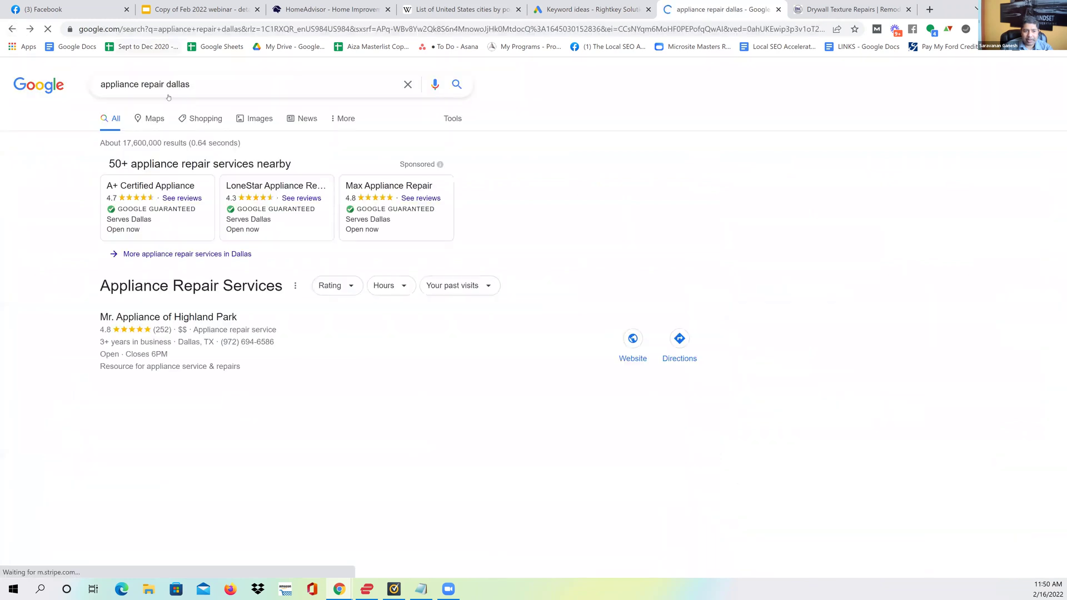
scroll(202, 353, "down", 1)
scroll(167, 222, "up", 2)
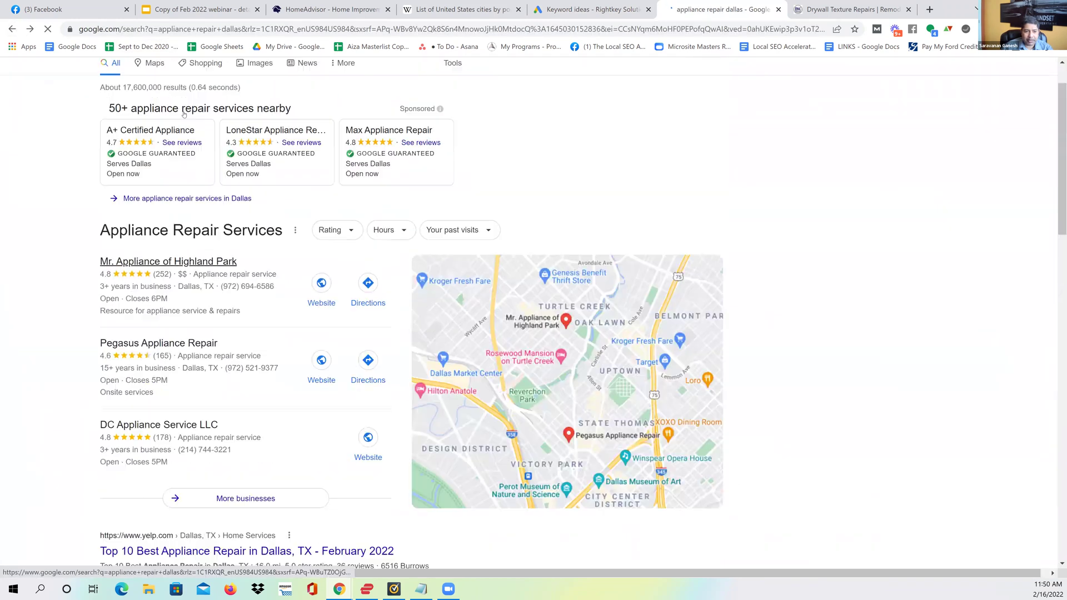
scroll(156, 83, "up", 1)
left_click_drag(160, 84, 100, 84)
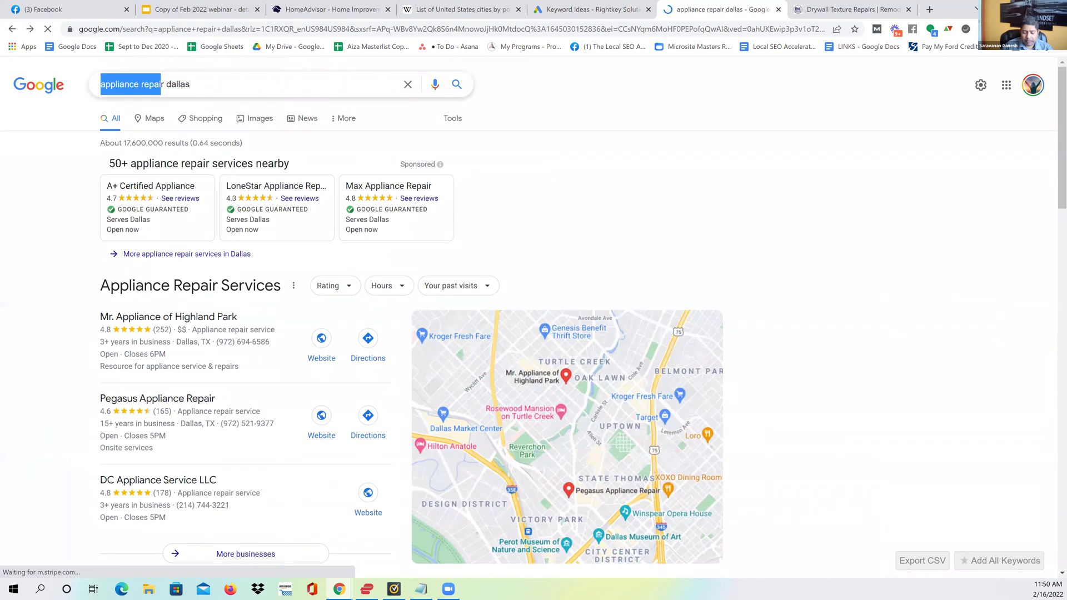
key("BackSpace")
type("tree serc")
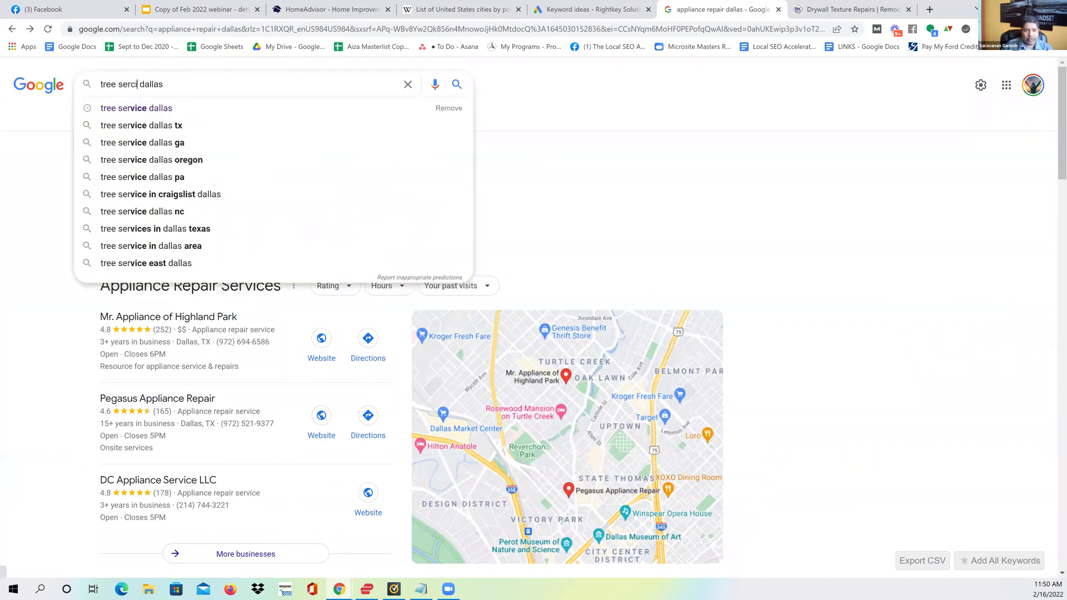
type("ice")
key("Return")
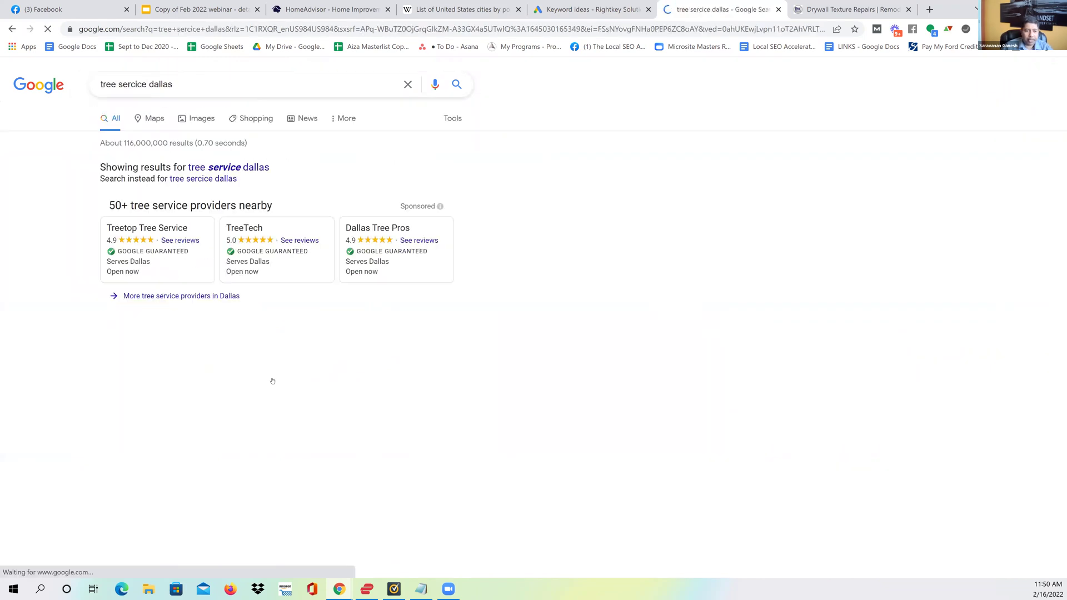
Step: Open the J Perez Tree Services website from the Dallas map listings and examine its homepage, welcome text and services section
scroll(272, 378, "down", 1)
scroll(339, 348, "down", 2)
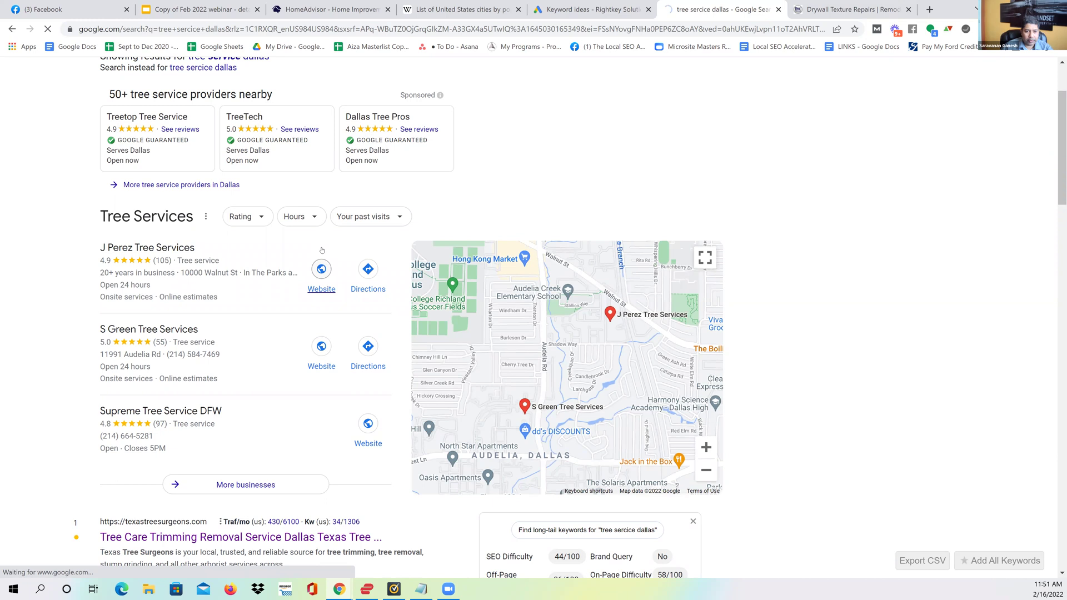
left_click(321, 286)
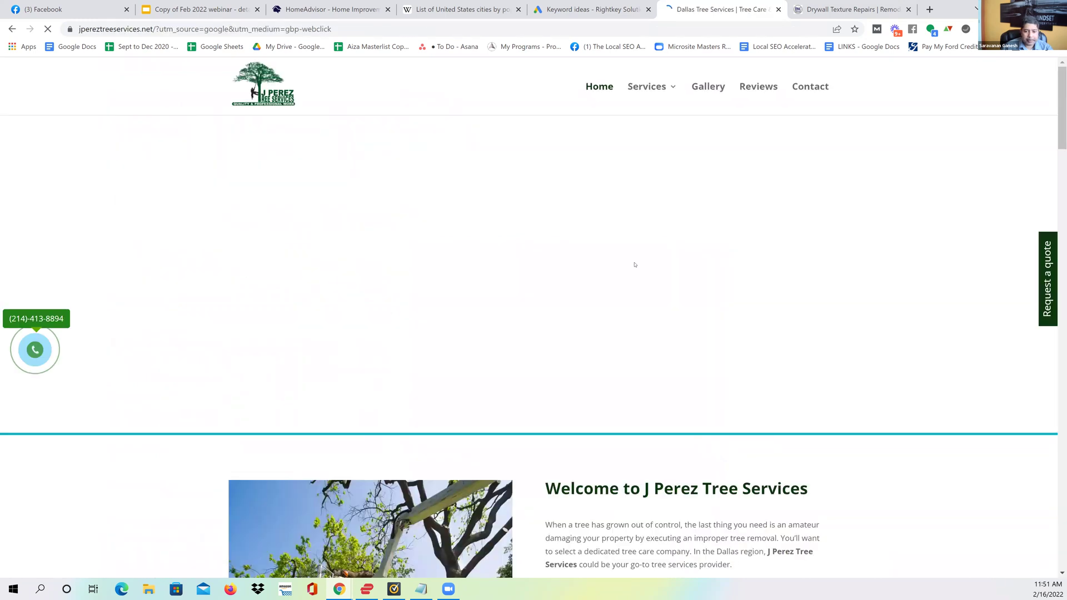
mouse_move(653, 88)
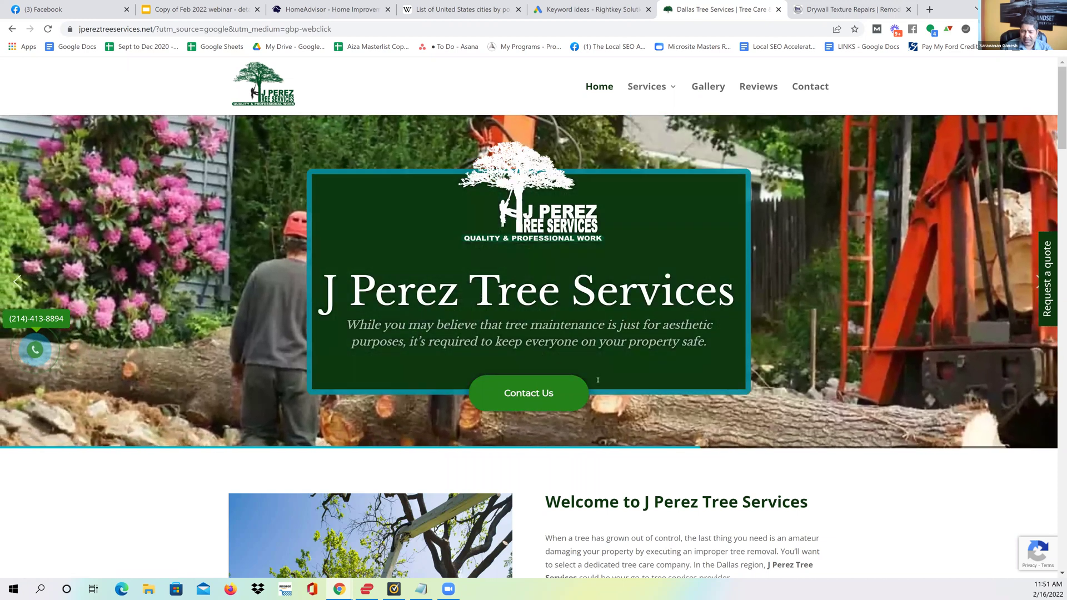
scroll(942, 138, "down", 8)
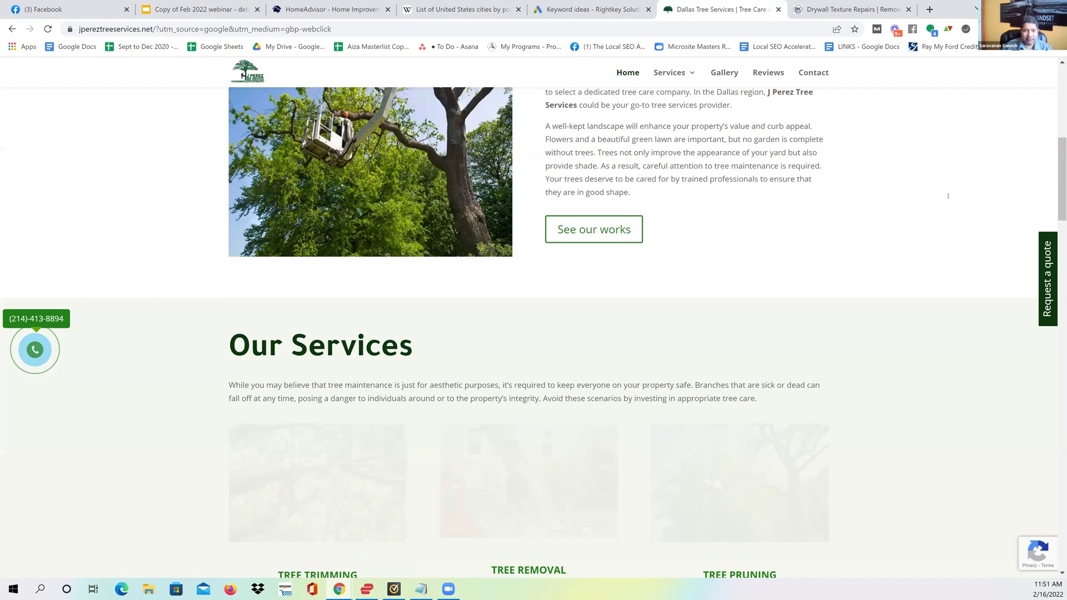
scroll(596, 299, "up", 8)
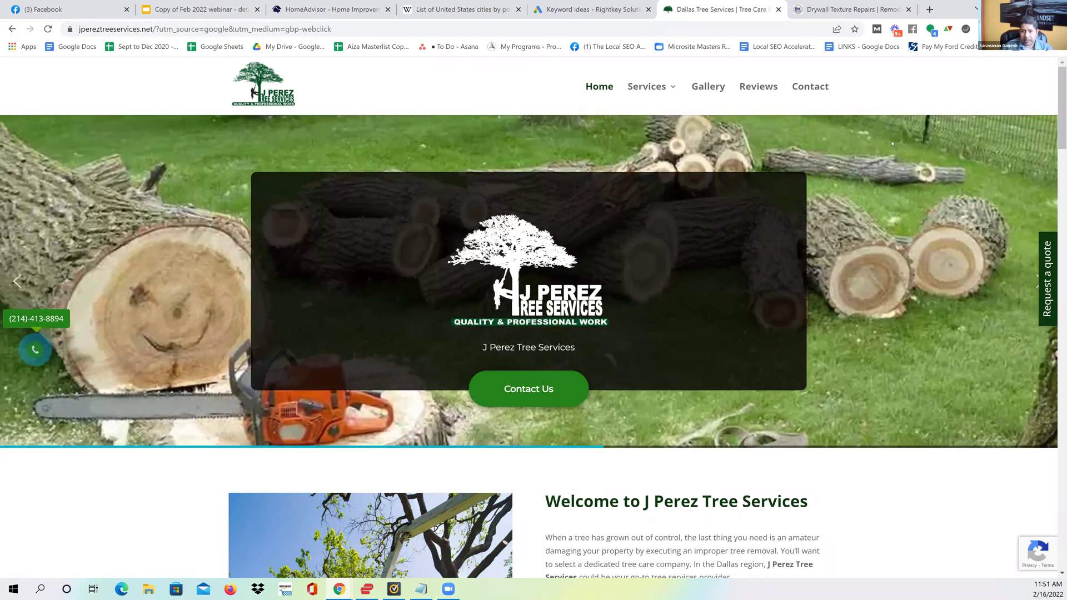
Step: Go to the first page of the drywall repair keyword ideas and compare the wording of the drywall, patch and sheetrock repair entries
left_click(595, 15)
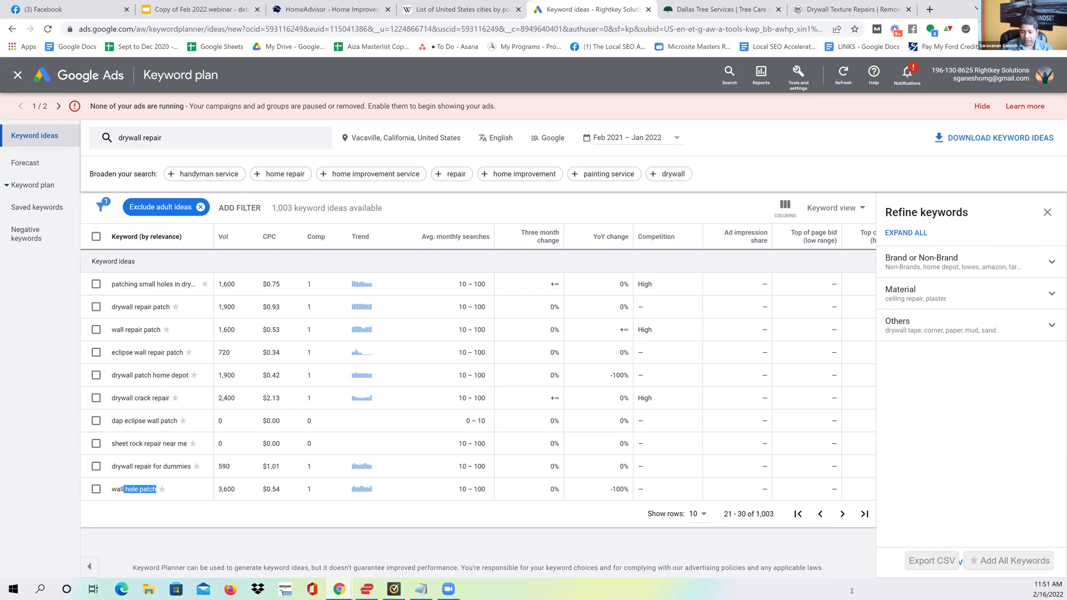
left_click(817, 515)
left_click(816, 515)
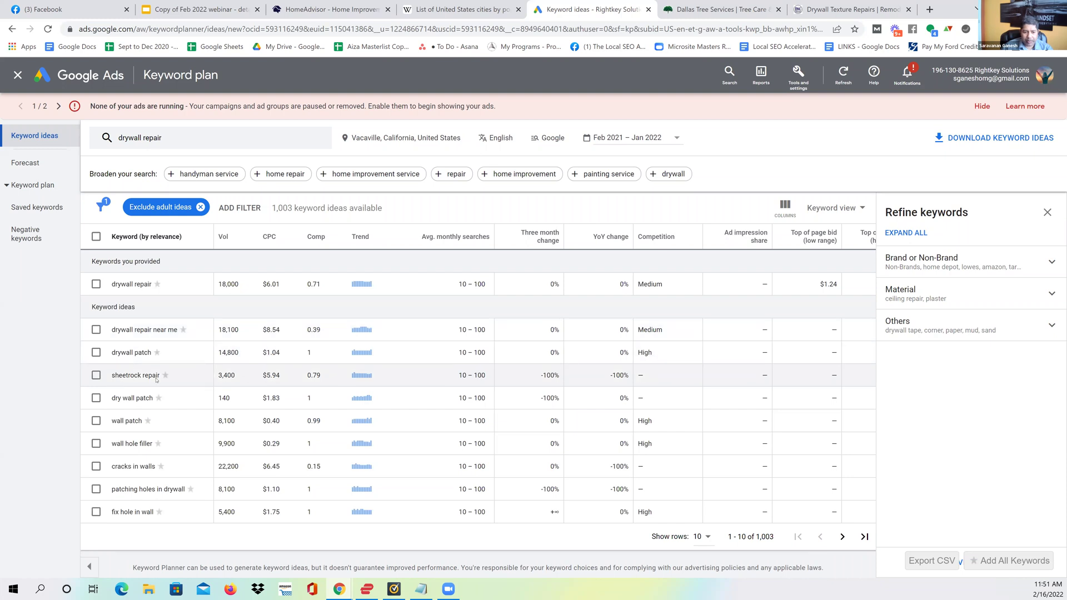
left_click_drag(112, 329, 131, 331)
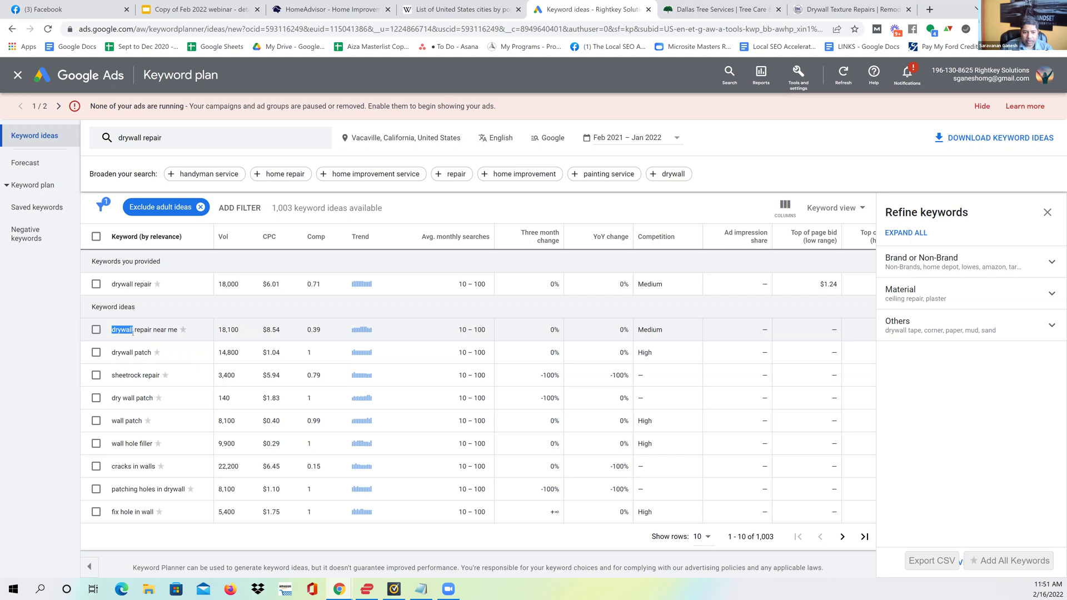
left_click_drag(111, 353, 130, 353)
left_click(137, 400)
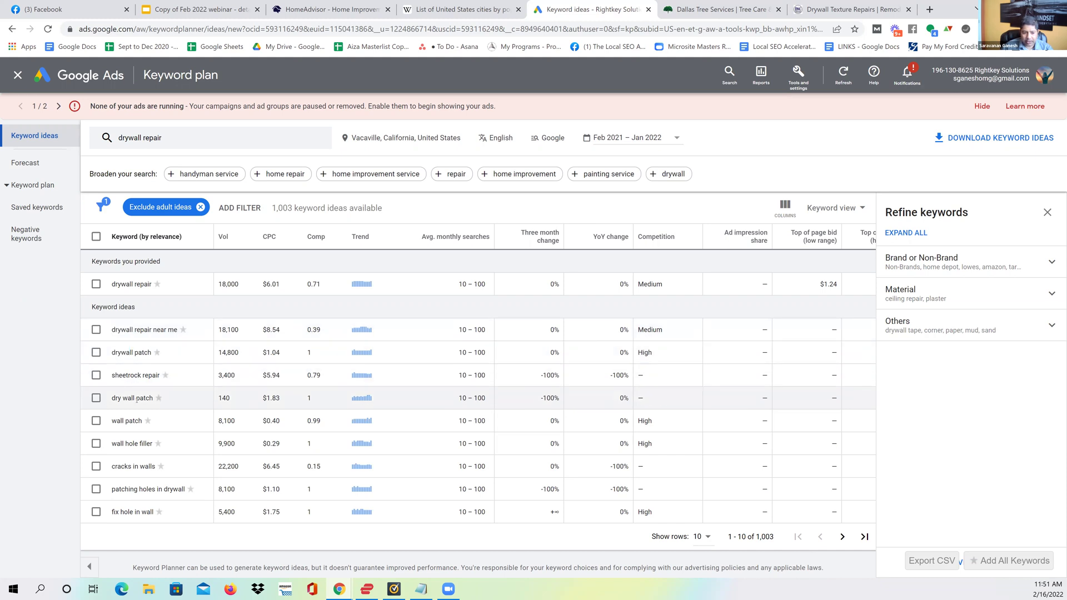
left_click_drag(136, 399, 116, 399)
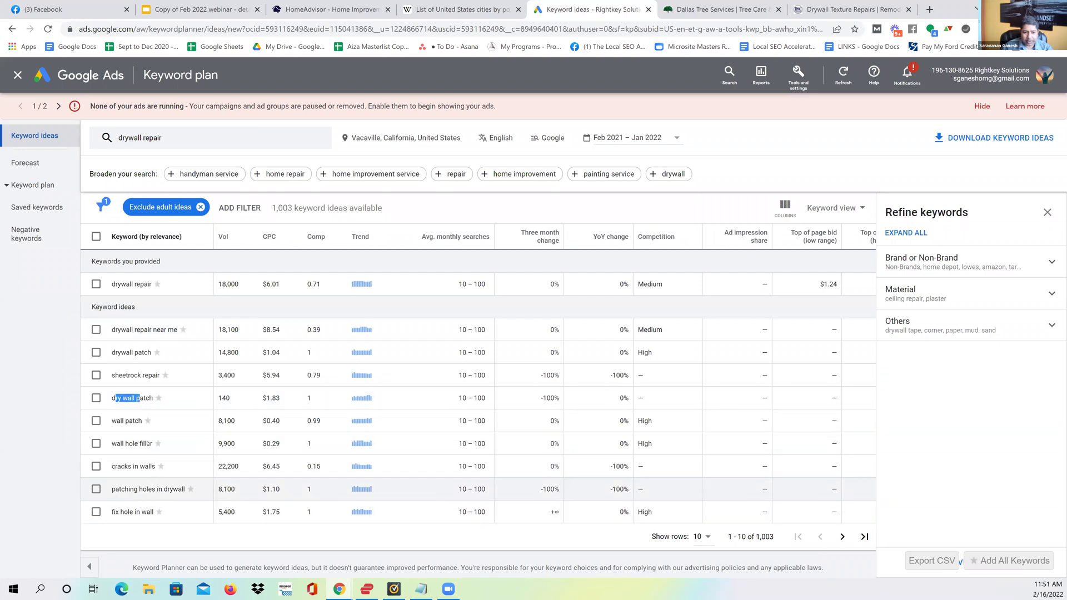
left_click_drag(137, 330, 151, 330)
left_click_drag(143, 375, 150, 375)
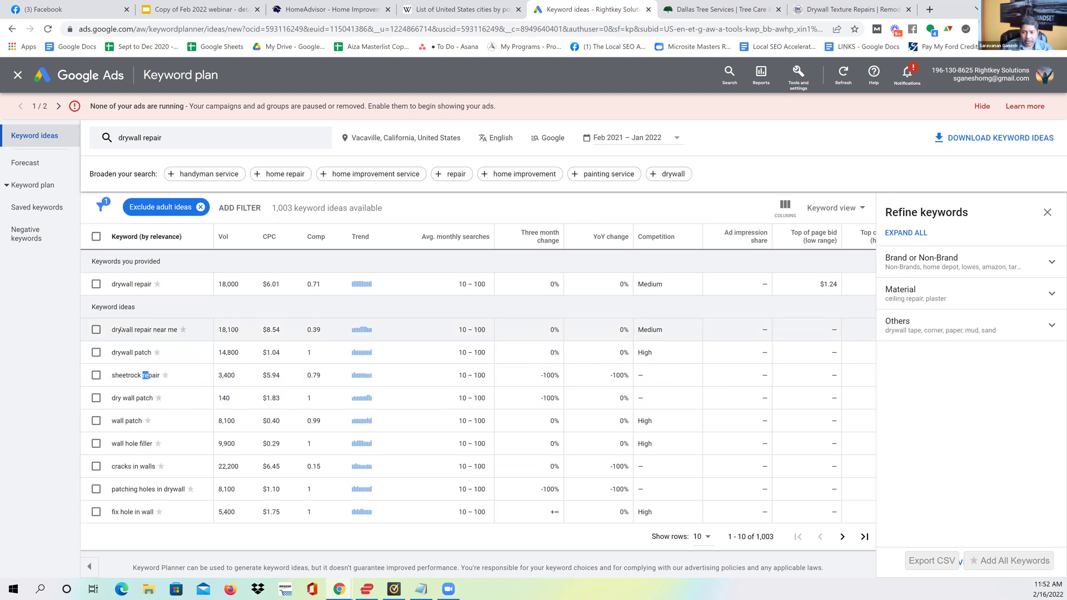
Step: Highlight "drywall repair near me" and "drywall patch" in the keyword ideas to compare their shared and differing words
left_click_drag(113, 329, 180, 328)
left_click_drag(111, 352, 149, 357)
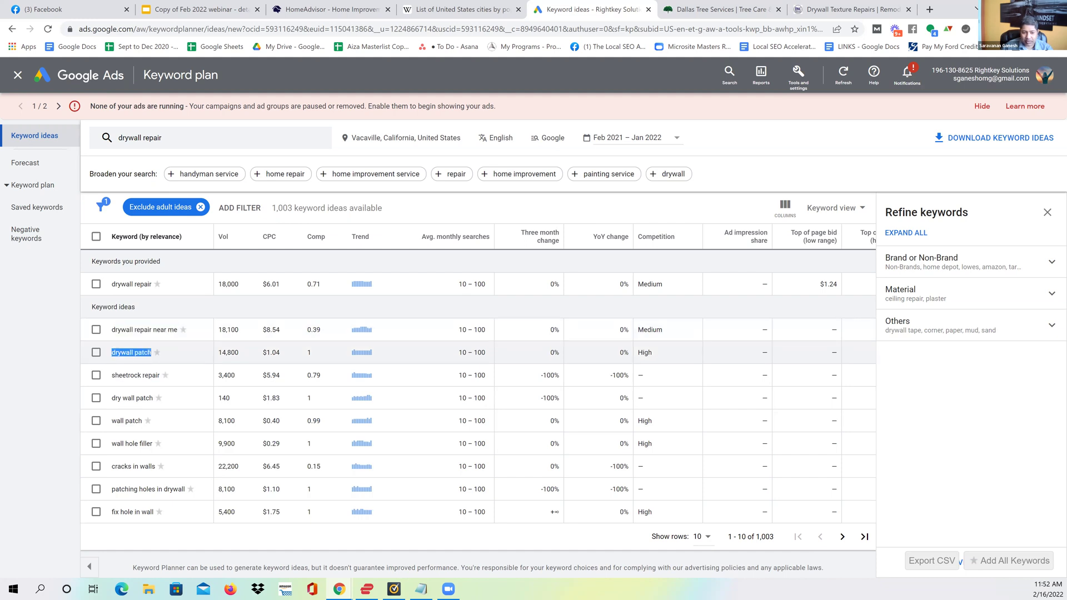
left_click_drag(115, 352, 163, 353)
double_click(124, 352)
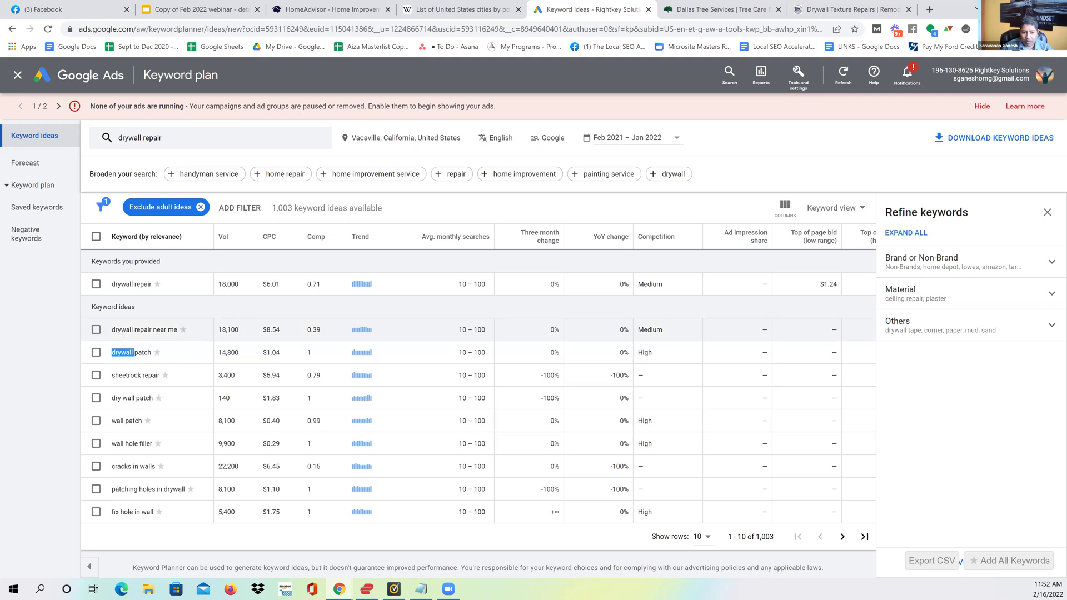
double_click(123, 330)
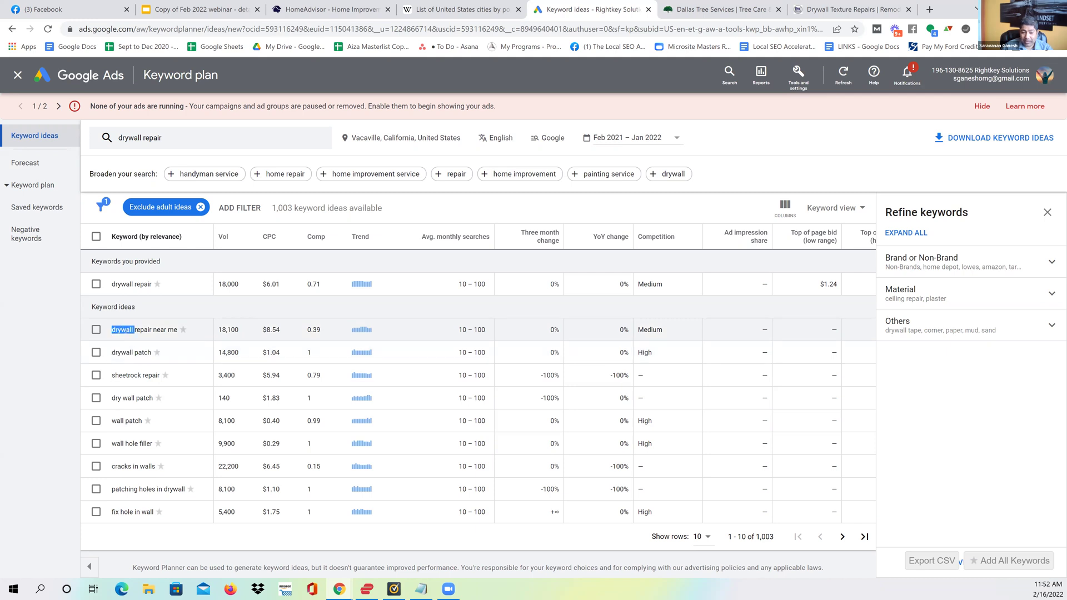
double_click(142, 352)
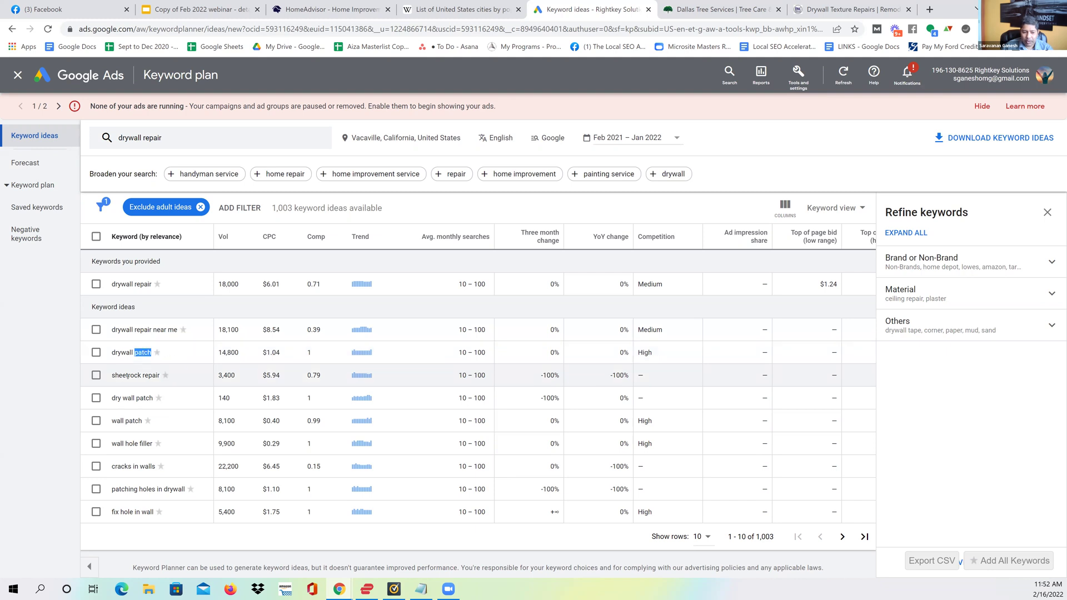
Step: Compare "sheetrock repair" with "drywall repair near me" word by word and highlight "wall" in the "wall patch" keyword
left_click_drag(113, 376, 157, 376)
double_click(151, 375)
double_click(144, 330)
left_click(132, 376)
double_click(132, 376)
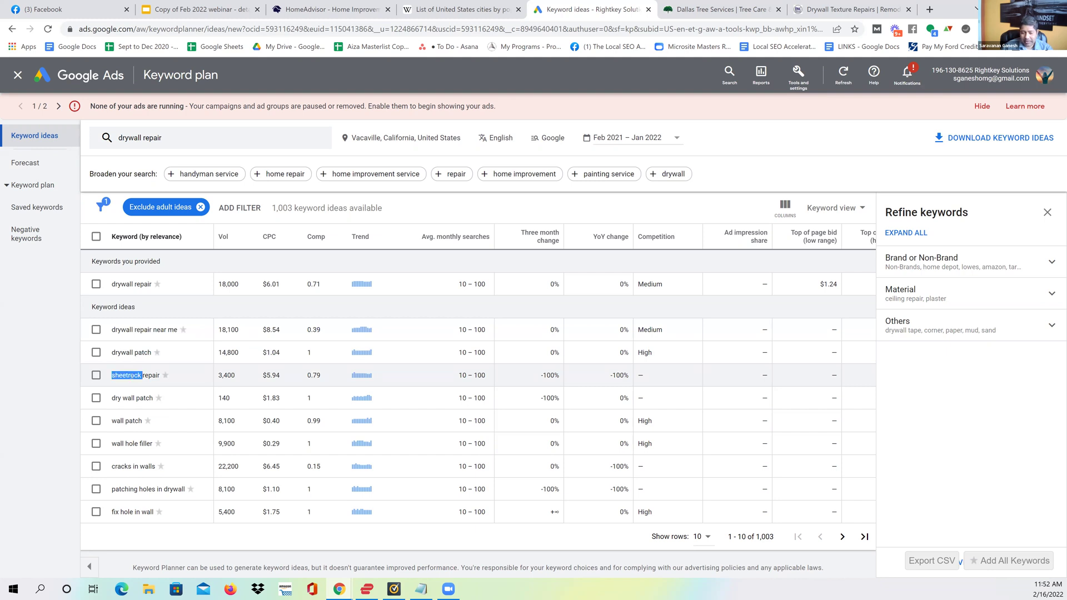
left_click_drag(162, 375, 122, 376)
left_click_drag(115, 330, 131, 331)
left_click(147, 333)
double_click(119, 421)
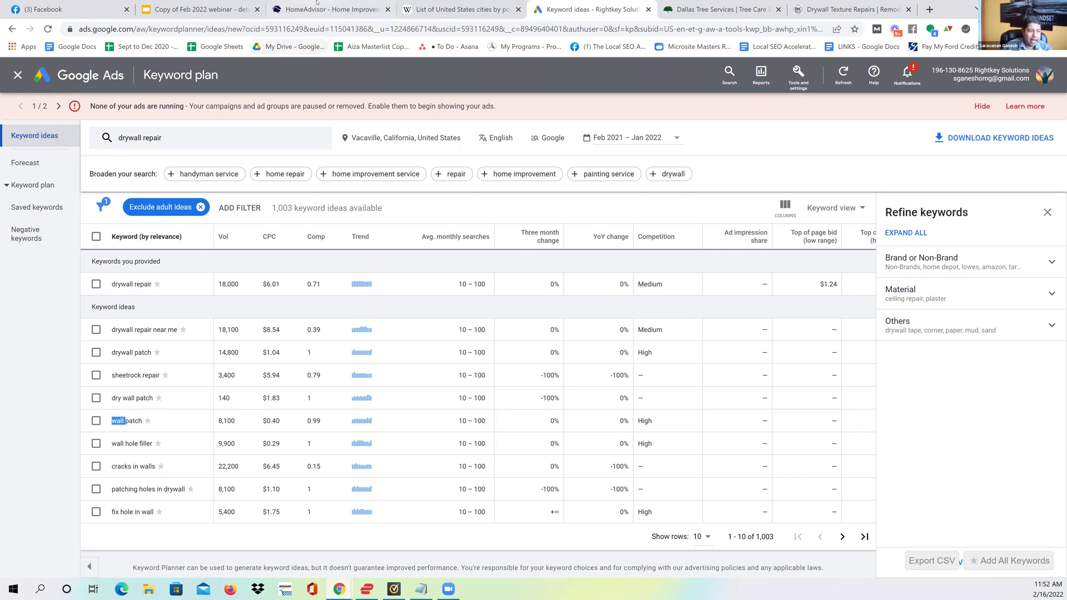
Step: Switch to the webinar slides and highlight the ranking factors from low hanging fruit through Content, OnPage Optimization and Off Page Optimization
left_click(206, 2)
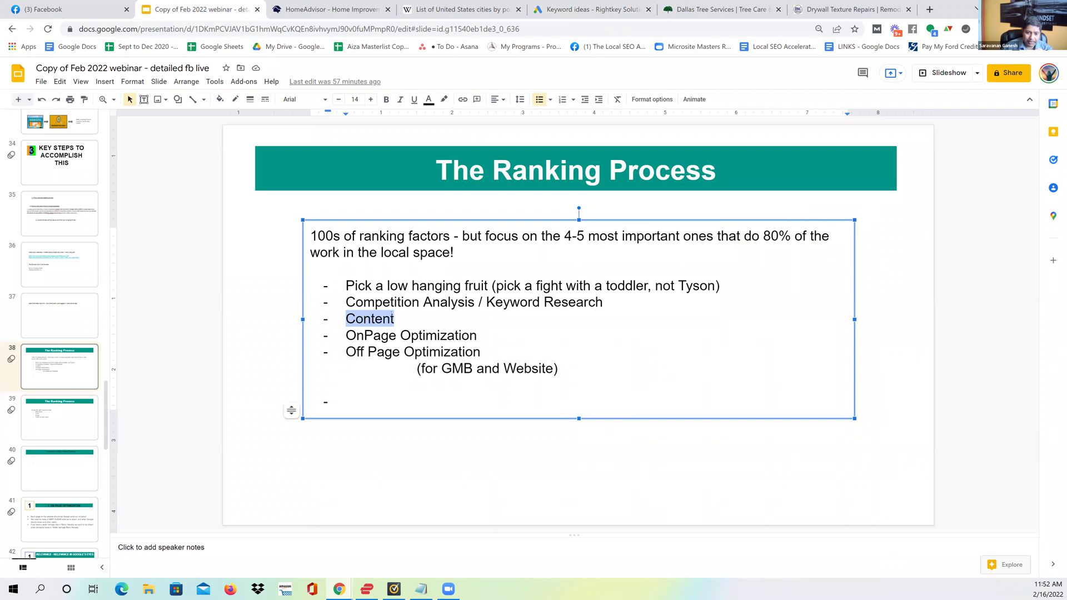
left_click_drag(396, 318, 348, 282)
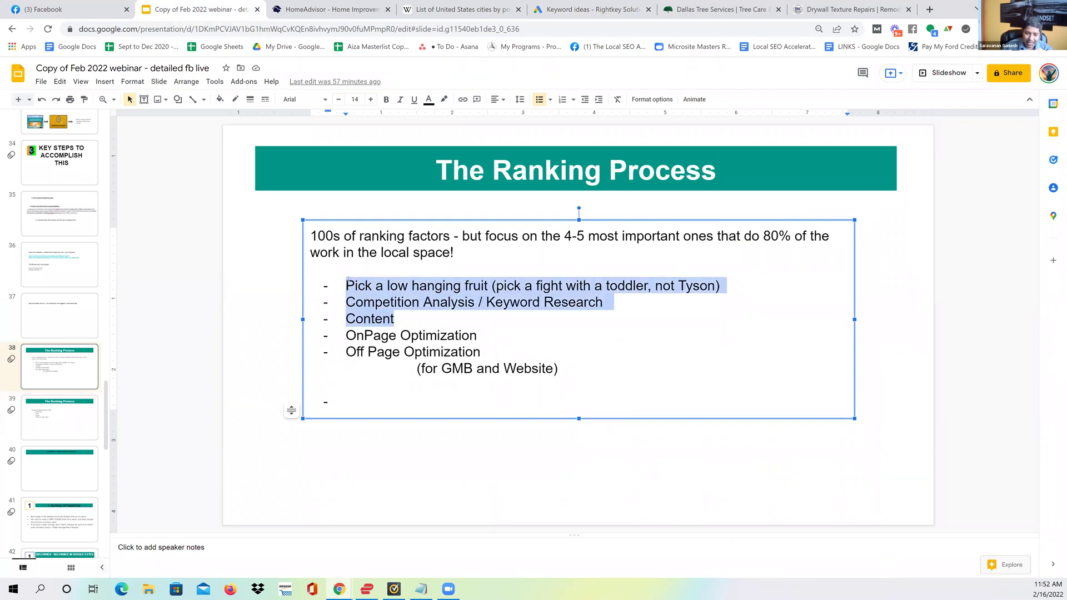
left_click_drag(477, 335, 342, 333)
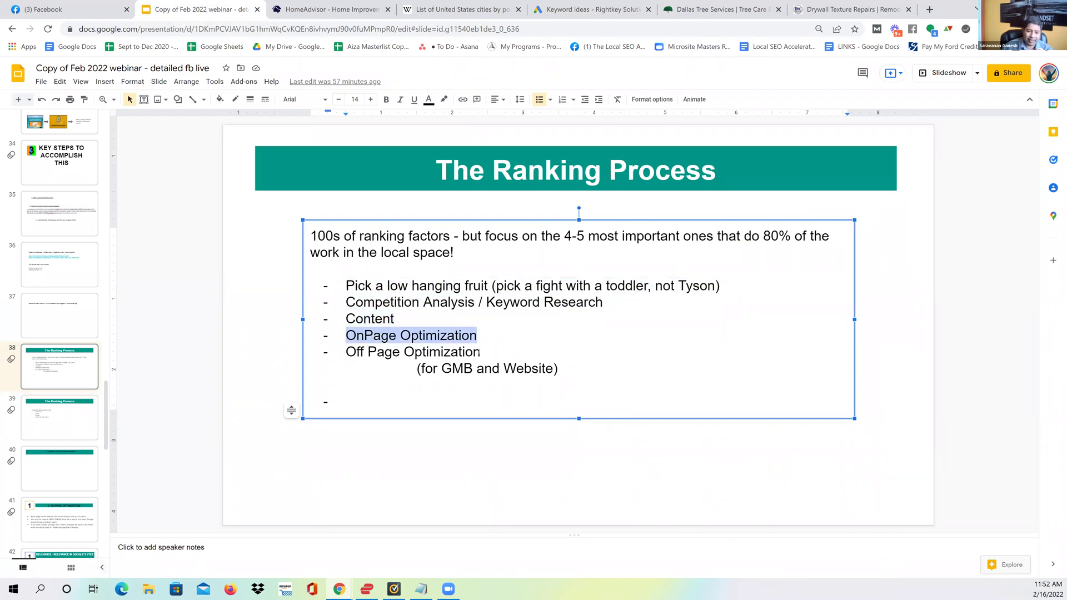
left_click_drag(480, 352, 365, 352)
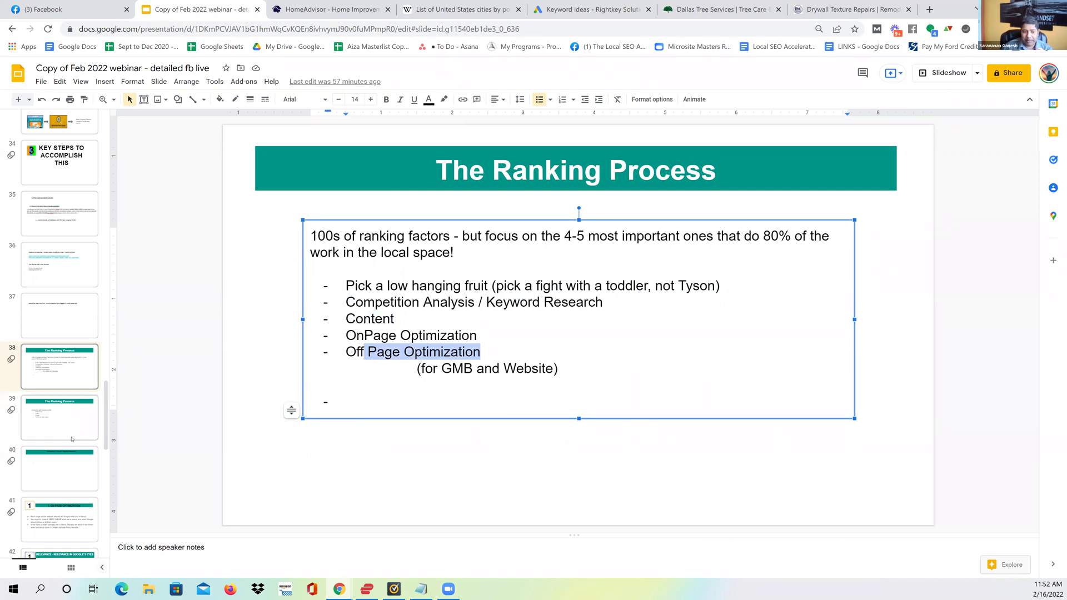
Step: Open slide 39 of the webinar deck and highlight its Relevance, Trust, Power and Traffic list
left_click(94, 427)
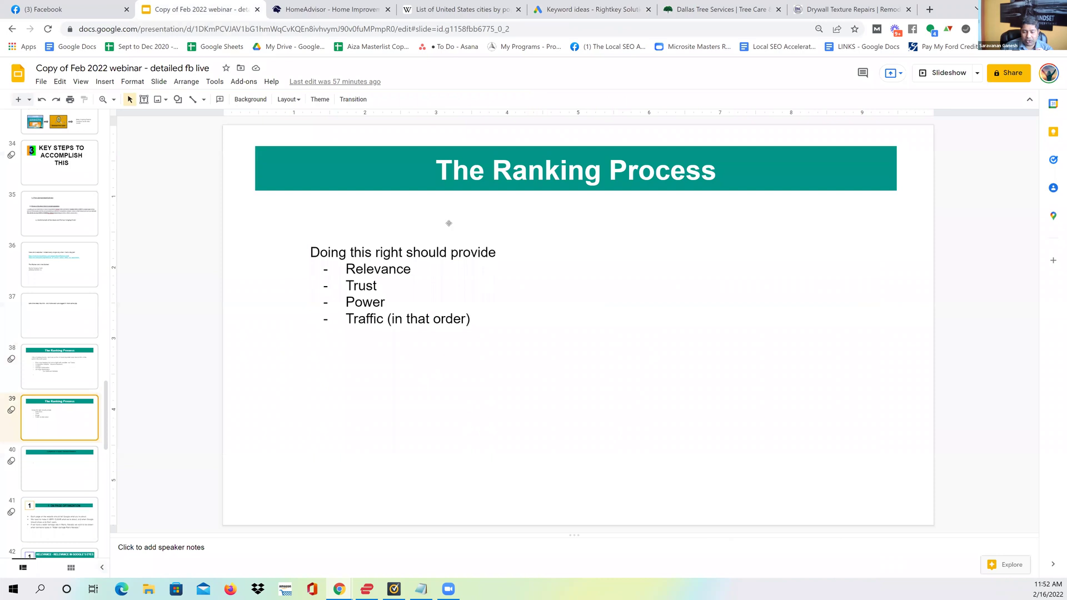
left_click_drag(360, 235, 470, 329)
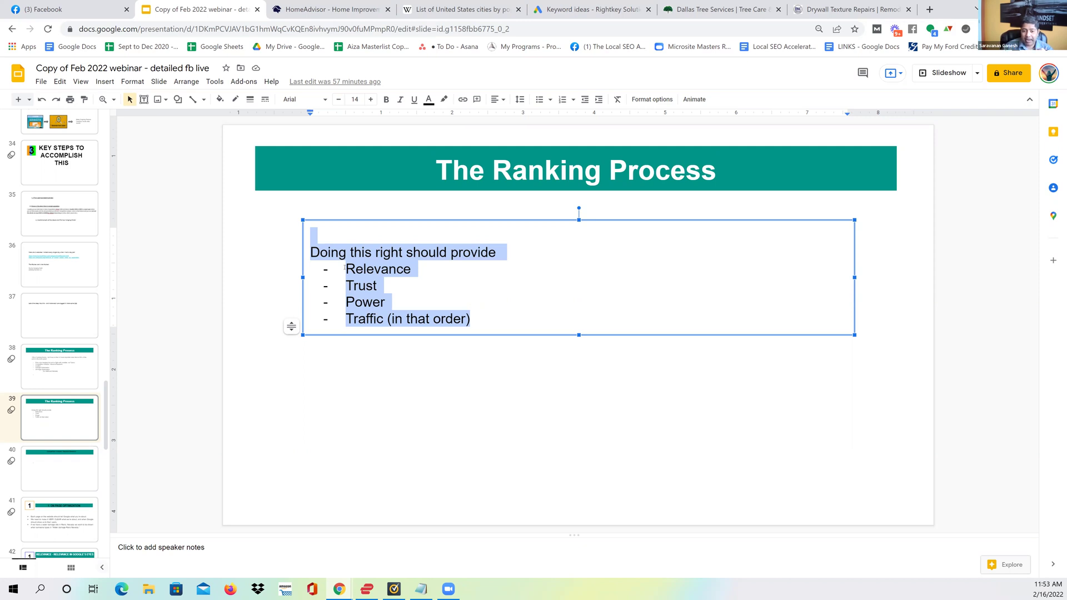
left_click_drag(350, 243, 483, 325)
left_click_drag(409, 242, 482, 315)
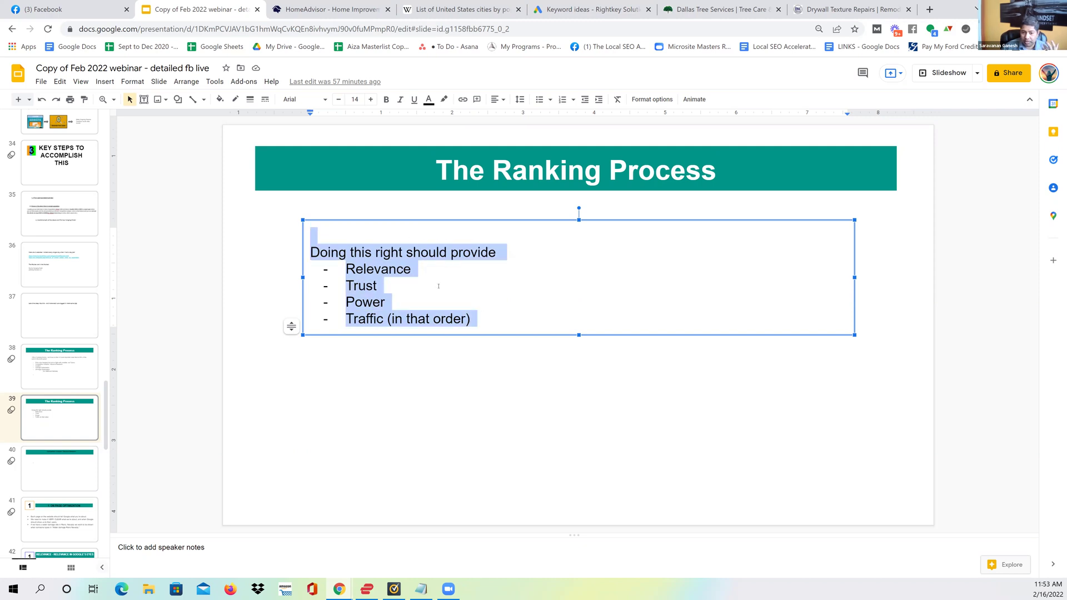
left_click_drag(412, 270, 343, 287)
left_click_drag(471, 318, 333, 271)
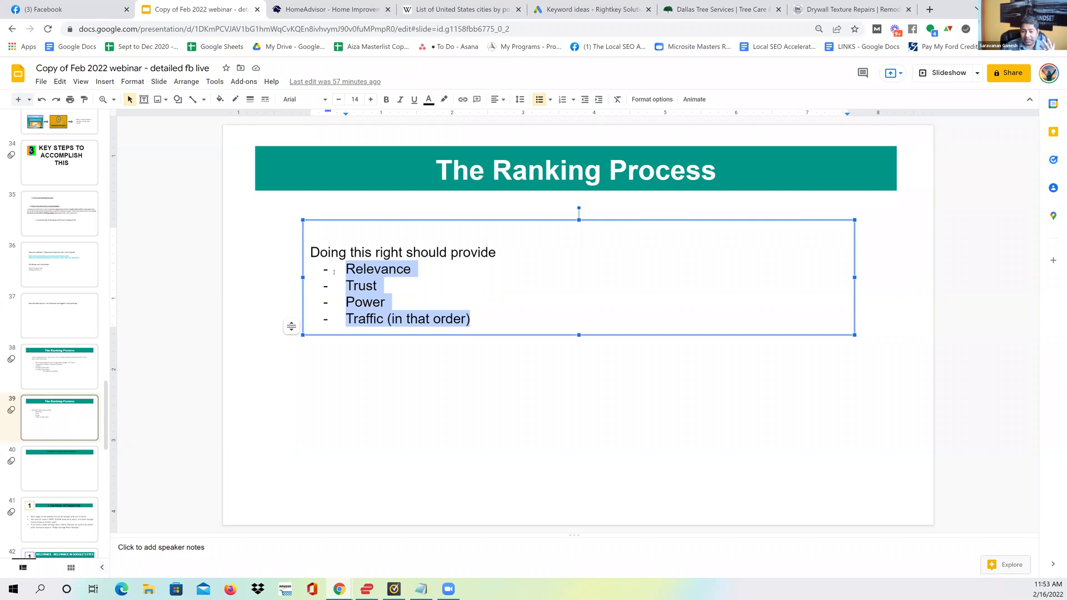
Step: Highlight "Trust" in the slide 39 list, and view the On Page Optimization and Relevance in Google's Eyes slides
left_click(345, 271)
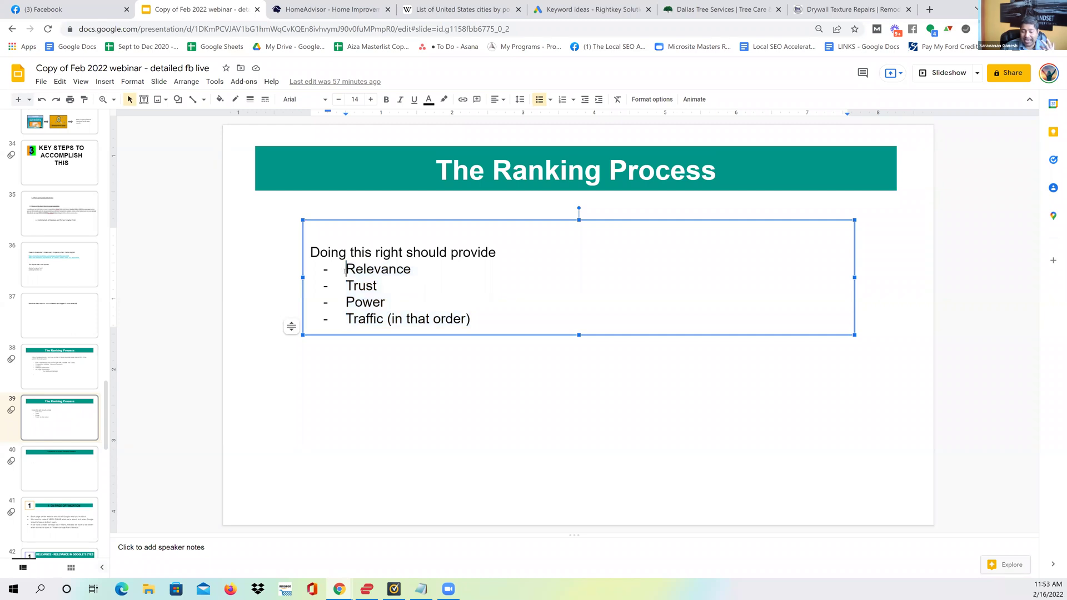
left_click_drag(344, 271, 384, 286)
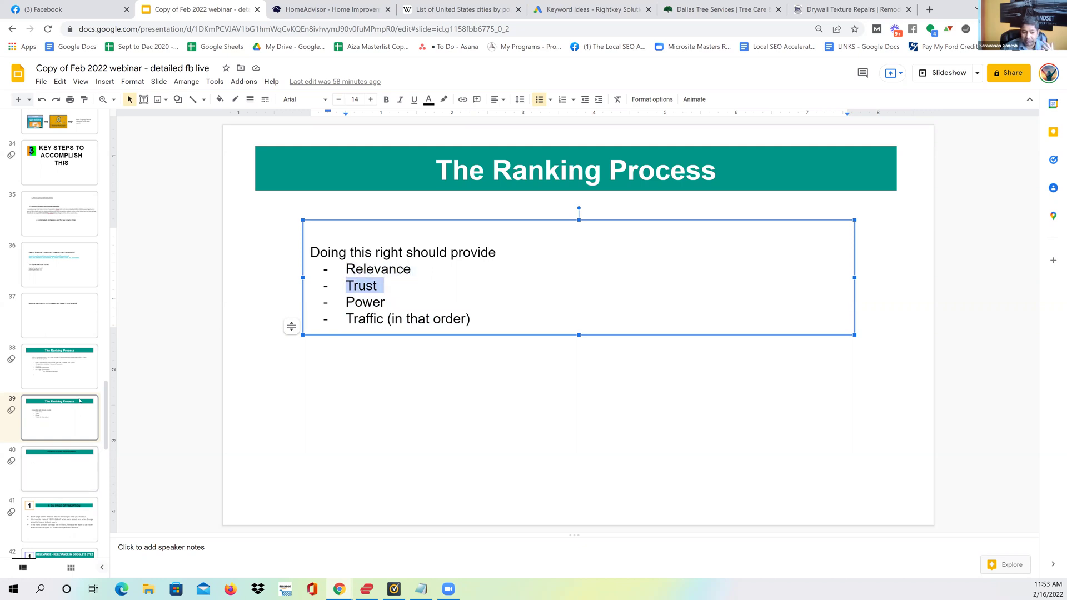
scroll(62, 477, "down", 2)
left_click(63, 358)
left_click(76, 409)
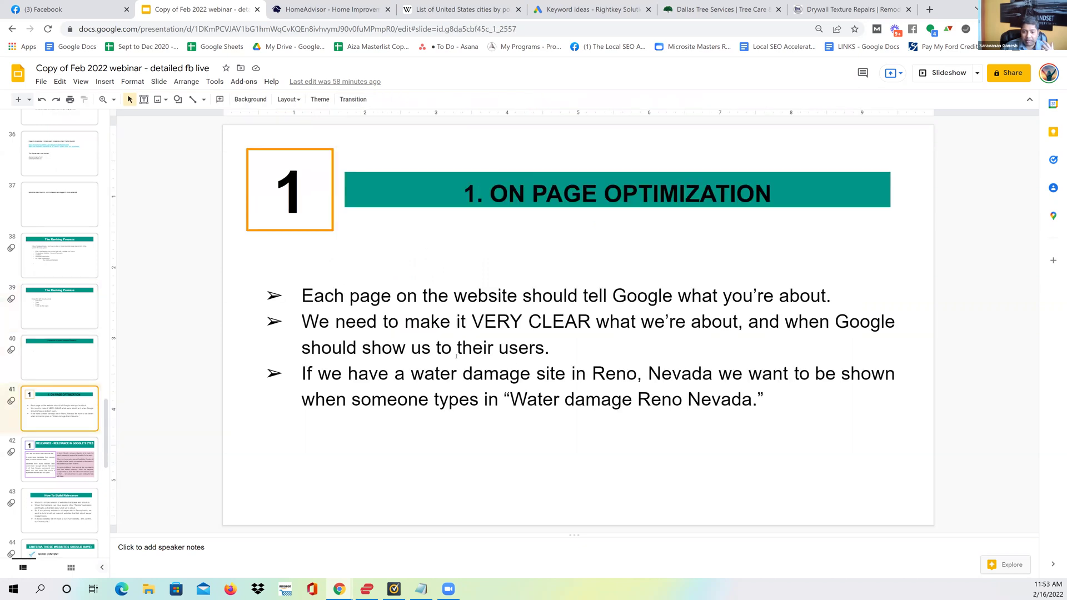
left_click(53, 475)
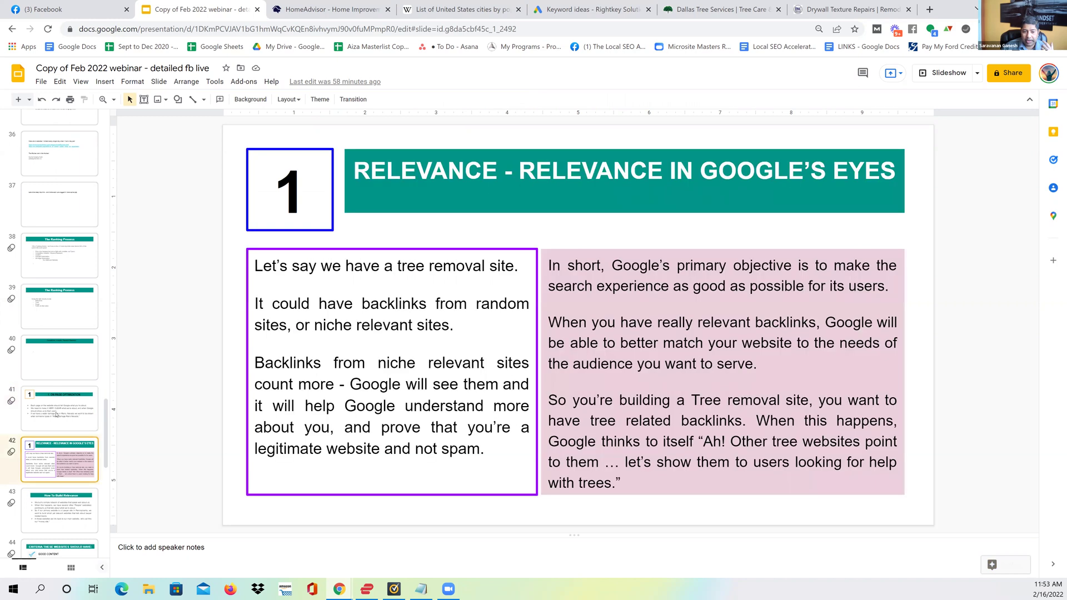
Step: Go back to slide 38 and highlight the ranking factors from low hanging fruit through Content
left_click(44, 311)
key("Up")
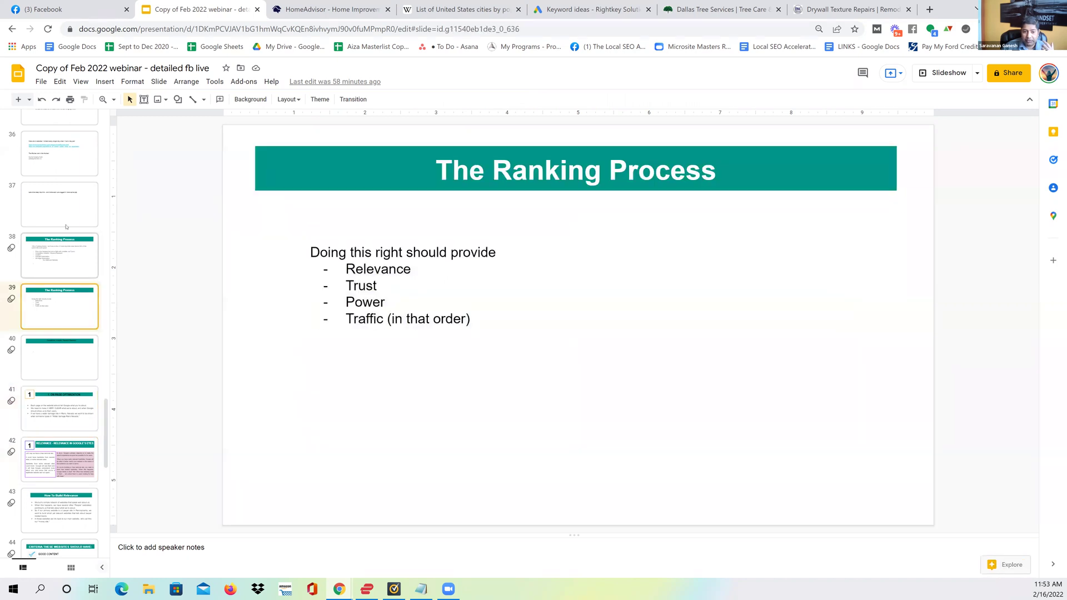
left_click_drag(335, 288, 395, 318)
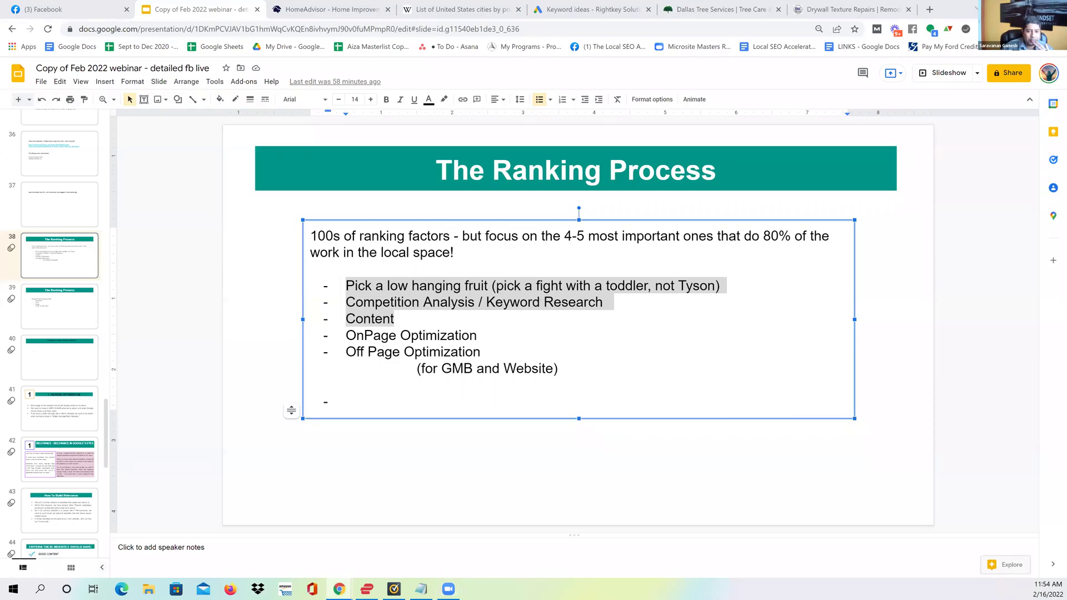
Step: Switch to The Local SEO Accelerator Community group on Facebook and read the viewer comments on the live masterclass post
key("alt+Tab")
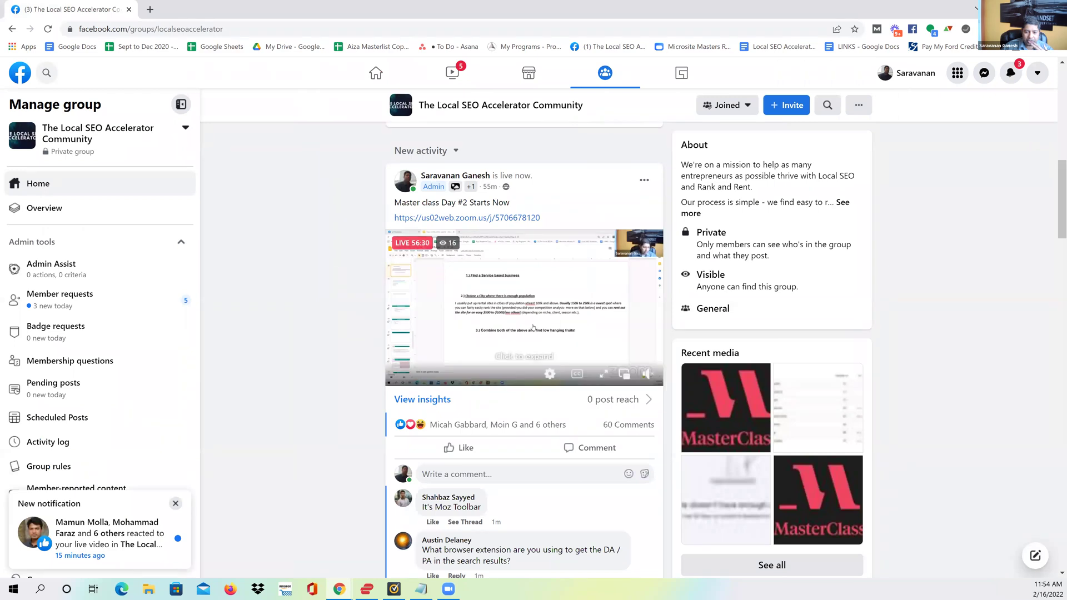
scroll(512, 220, "down", 3)
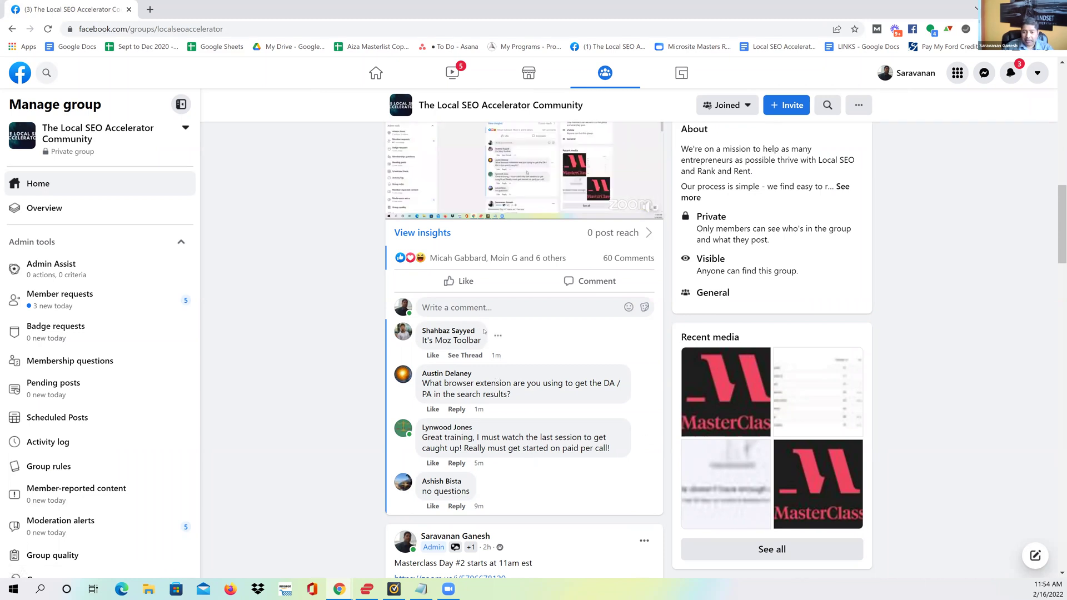
scroll(494, 358, "up", 2)
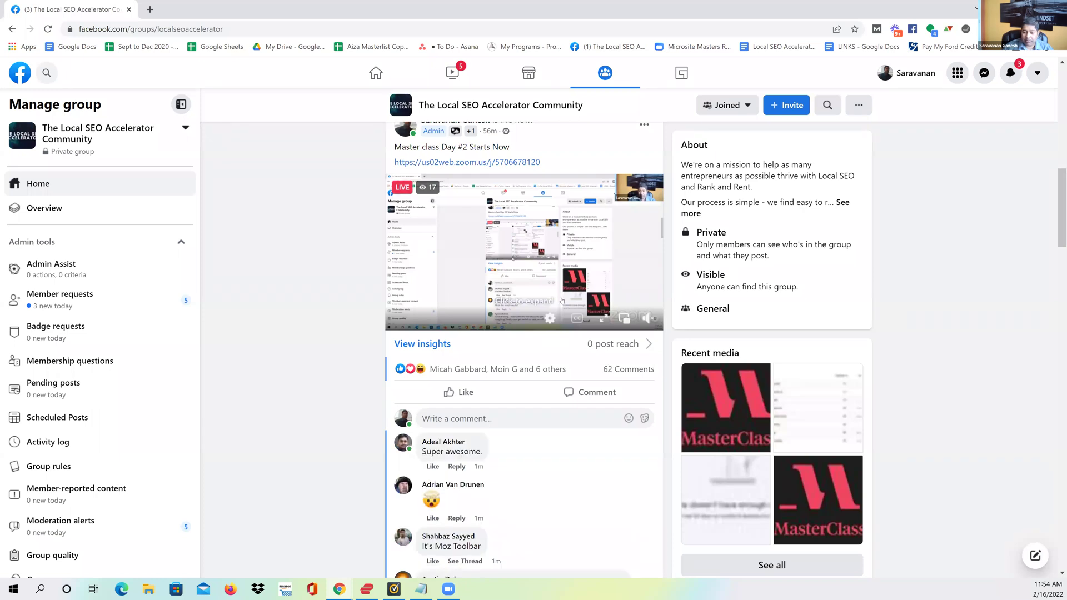
scroll(554, 366, "down", 2)
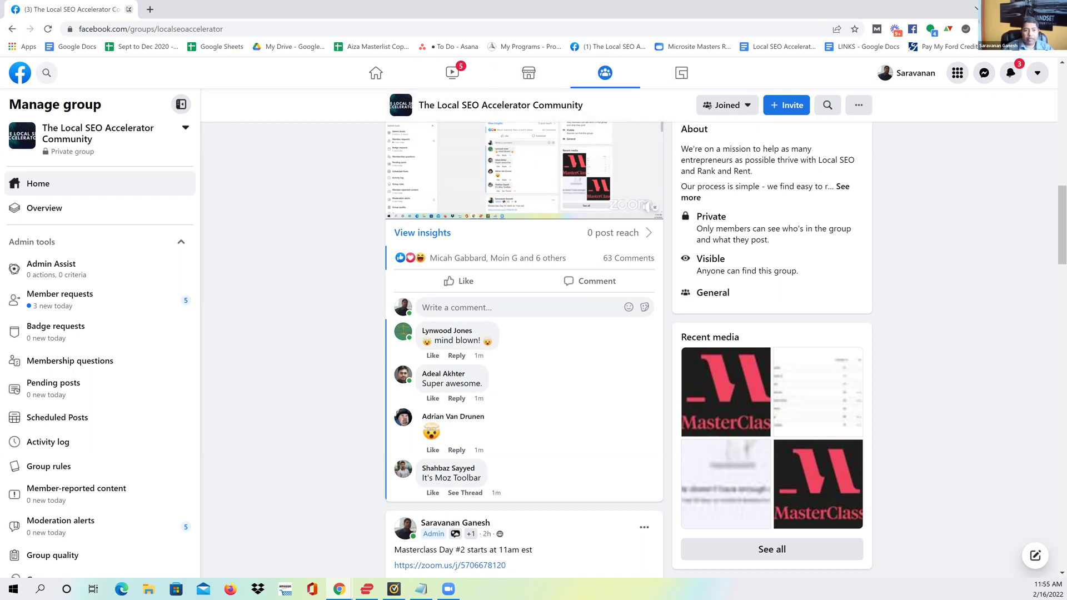
Step: Return to the webinar slides, view slide 41, and highlight the Relevance through Traffic list on slide 39
key("alt+Tab")
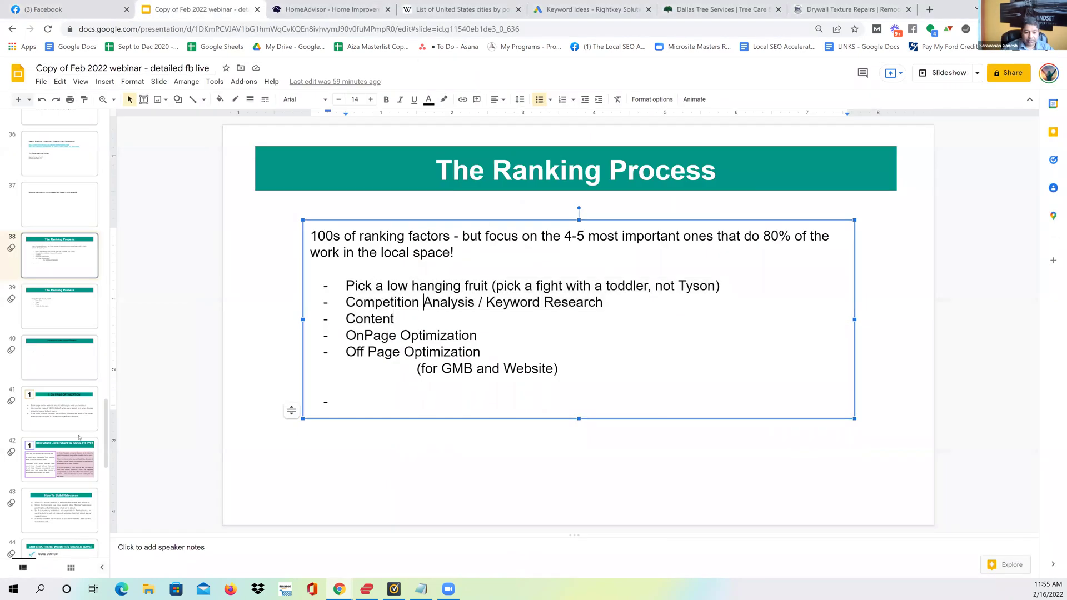
left_click(65, 414)
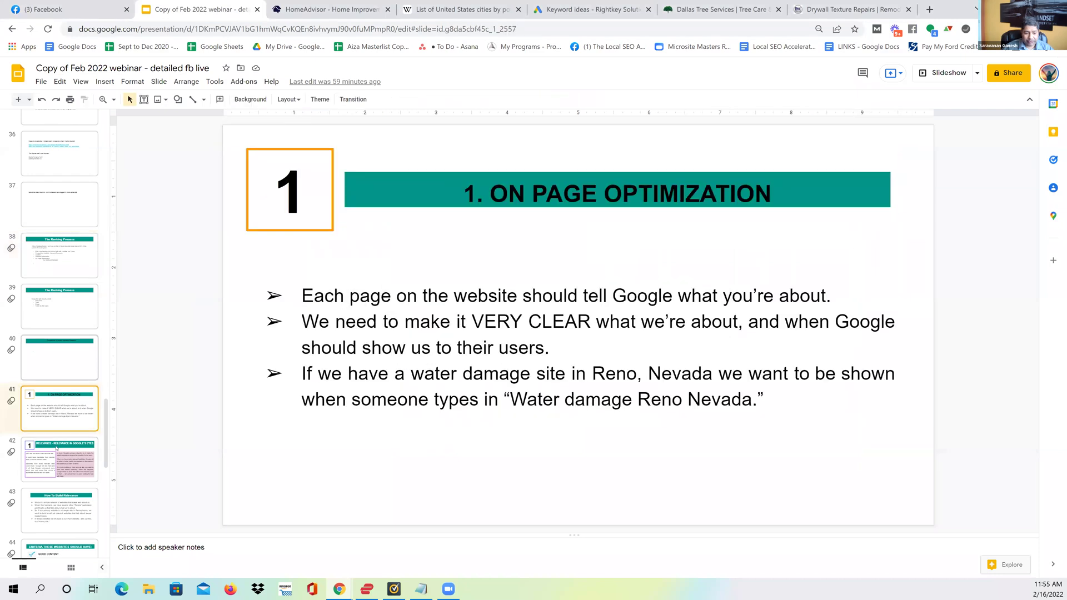
left_click(58, 307)
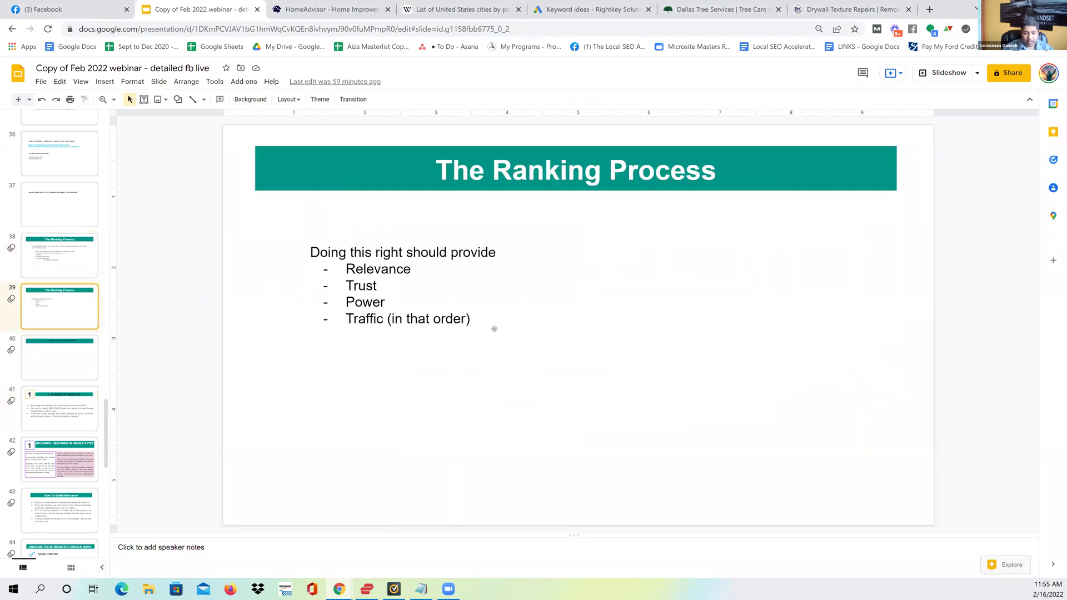
left_click(494, 328)
left_click(476, 307)
left_click_drag(340, 273, 480, 324)
Step: Reopen slide 38 and highlight its first three ranking factors, from Content up to low hanging fruit
left_click(67, 266)
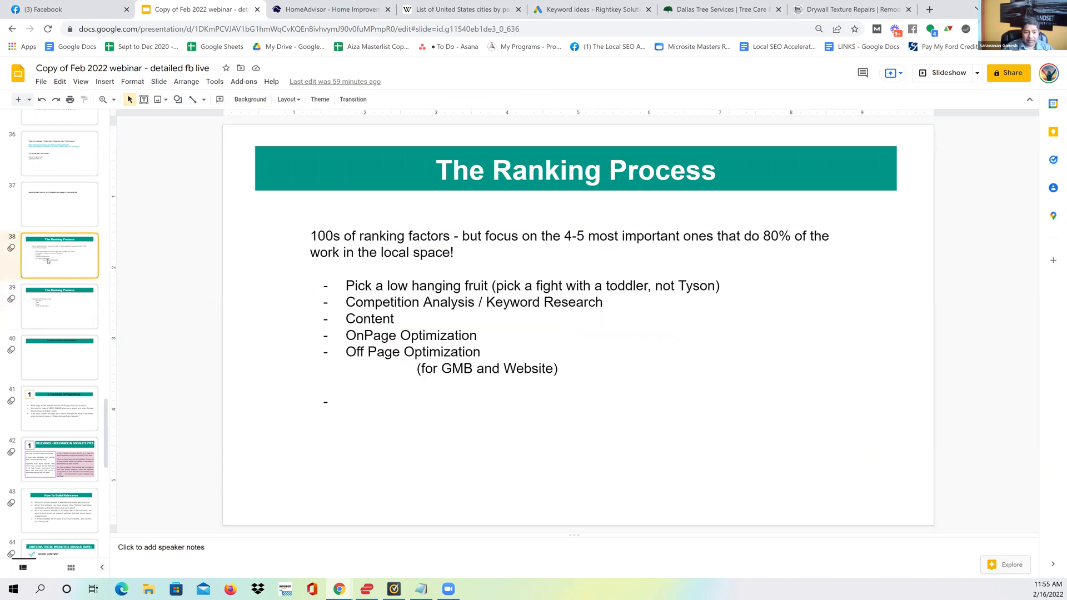
left_click_drag(398, 319, 328, 282)
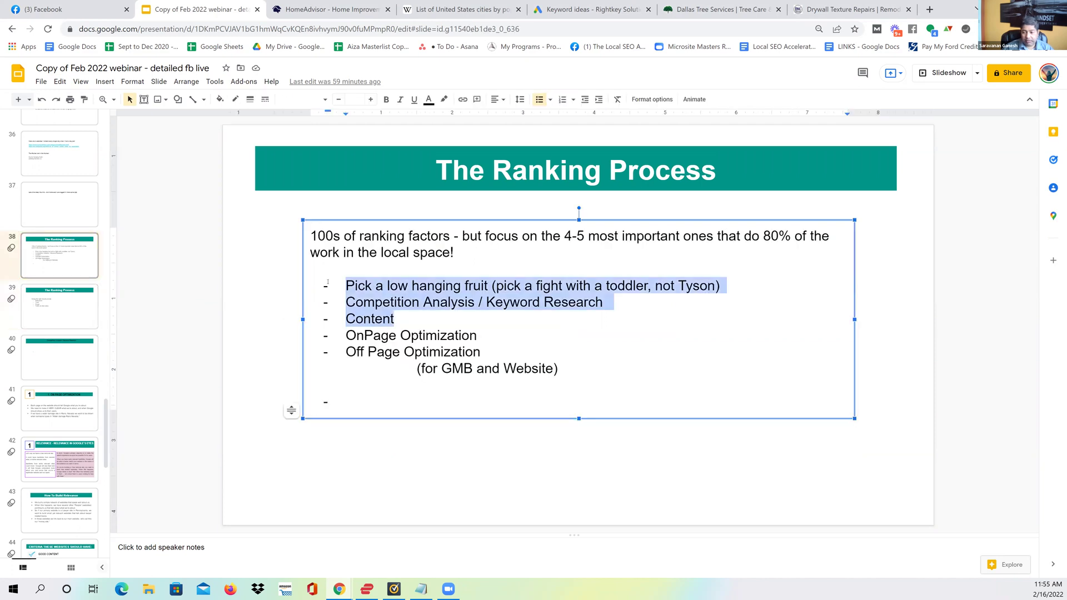